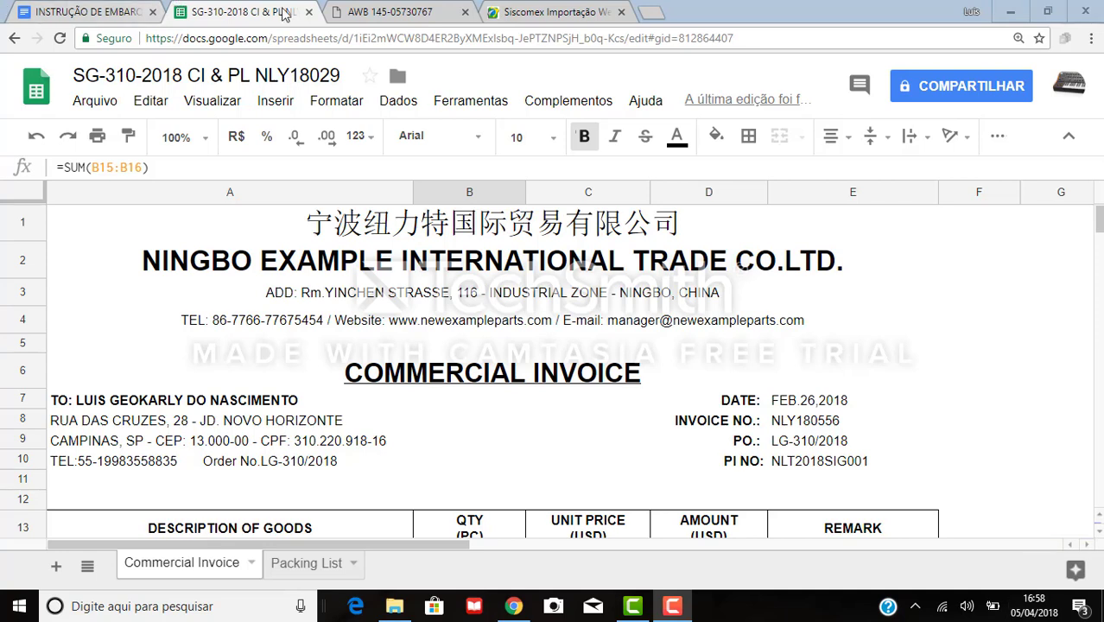
Cross-check the invoice quantity and weight totals with the air waybill, then show the INSTRUÇÃO DE EMBARQUE document.
click(394, 12)
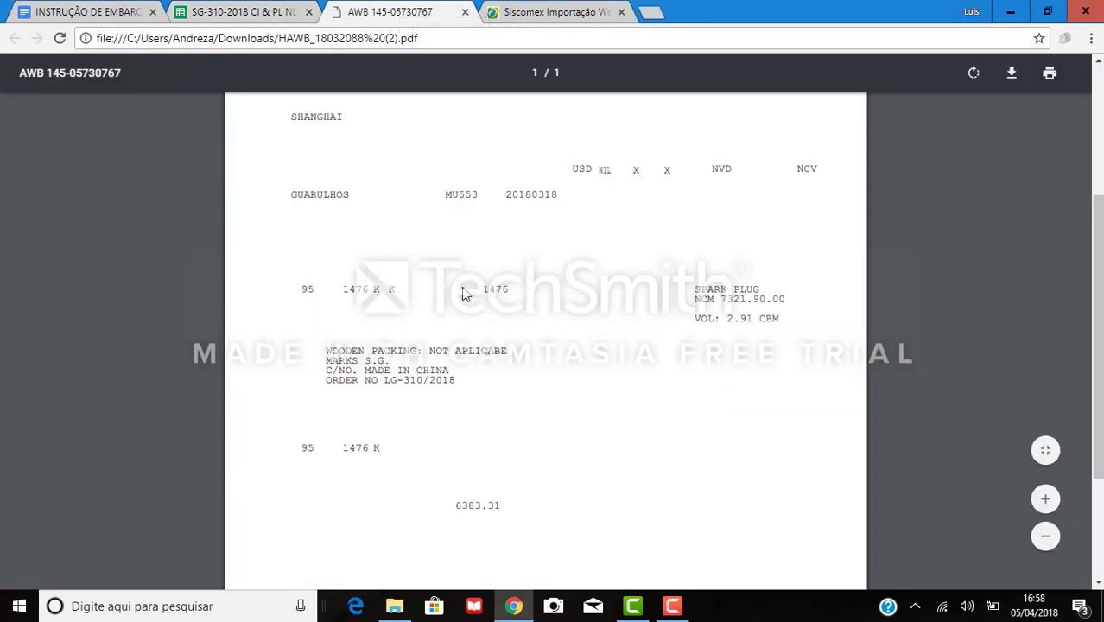
scroll(474, 242, down, 1)
click(264, 10)
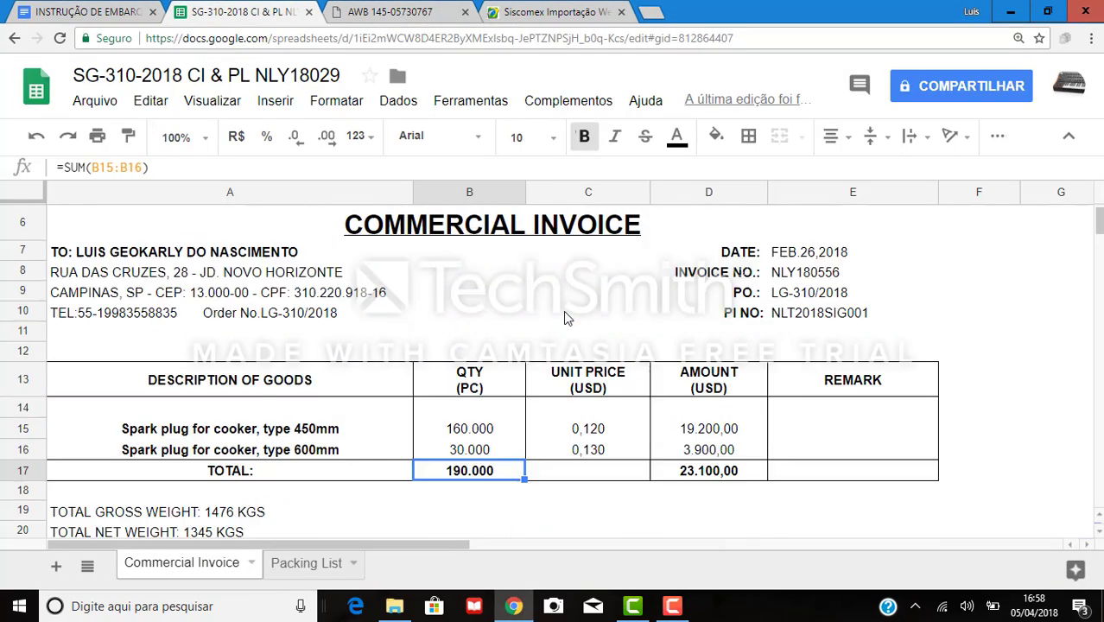
scroll(566, 318, down, 1)
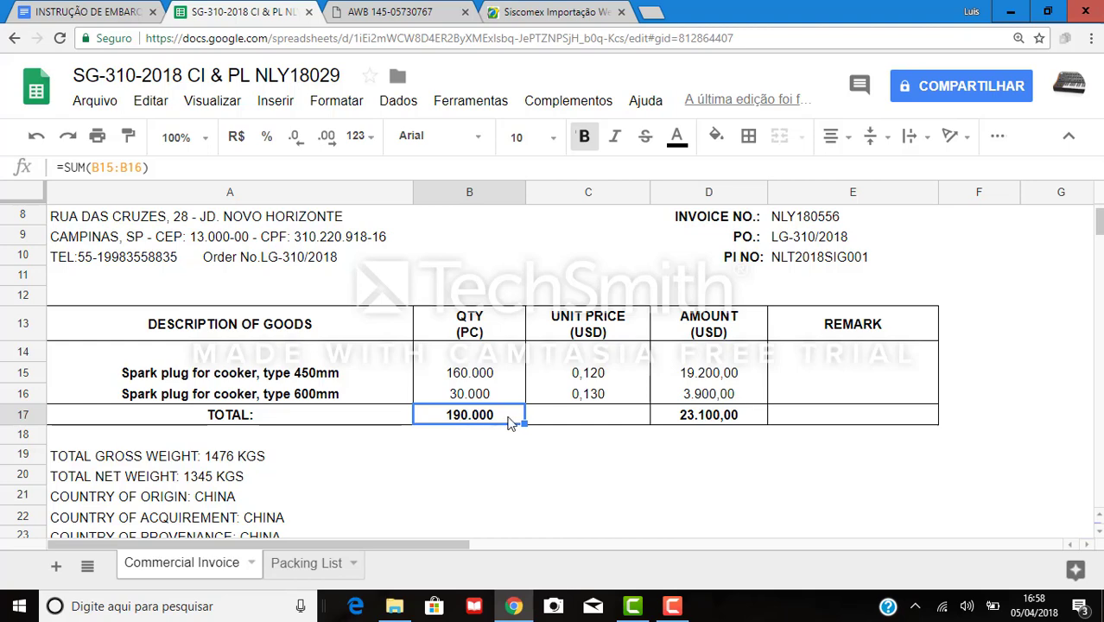
scroll(453, 367, up, 3)
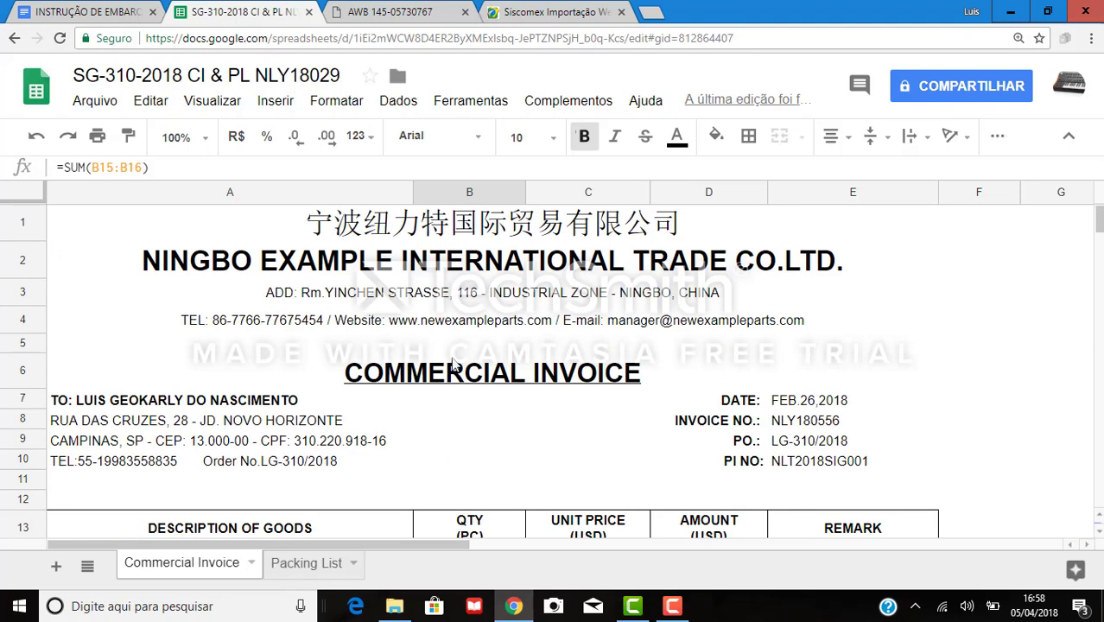
scroll(453, 368, down, 3)
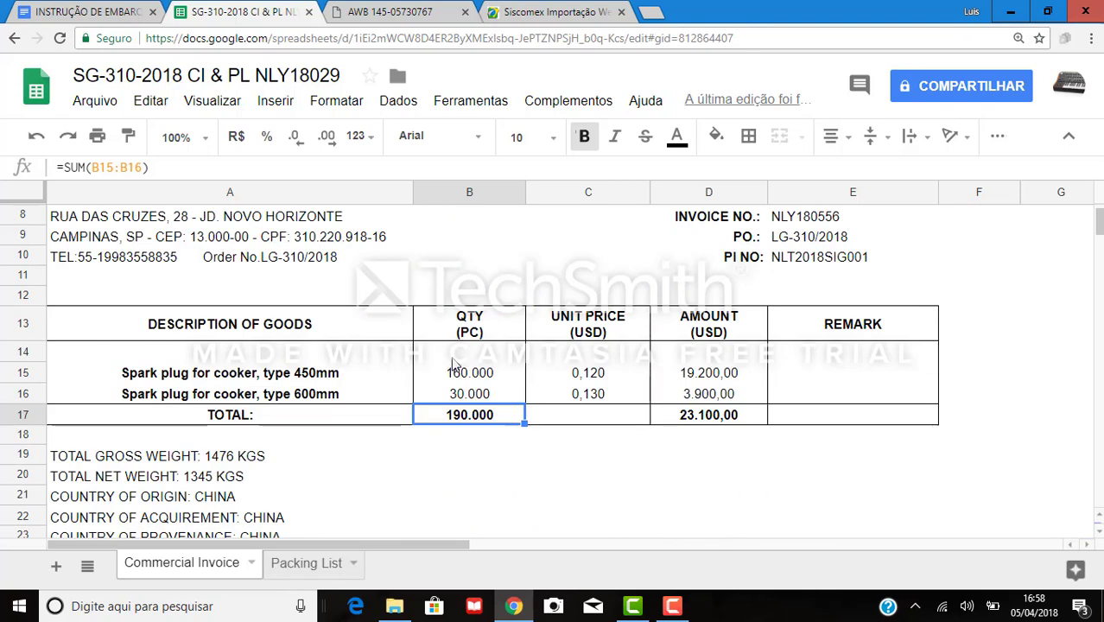
scroll(453, 367, up, 3)
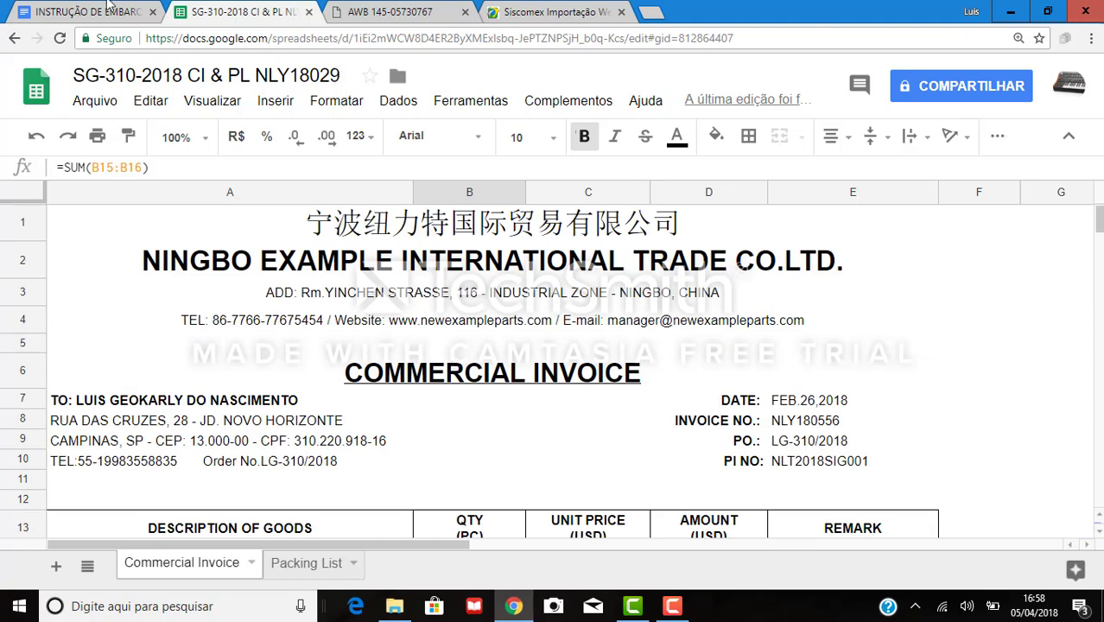
key(ctrl+Page_Up)
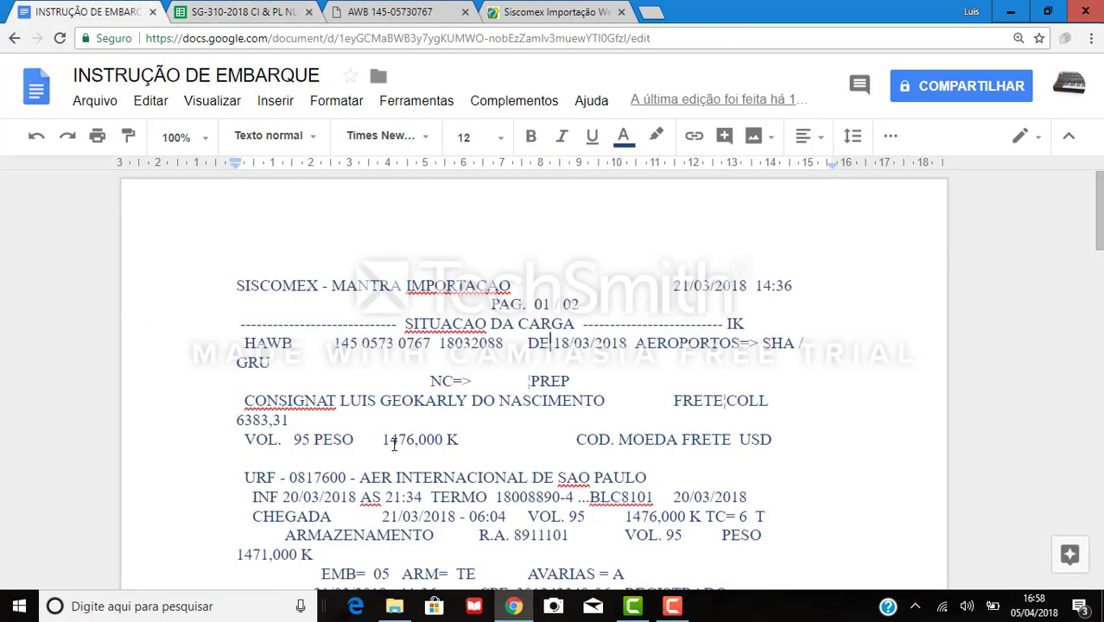
click(384, 441)
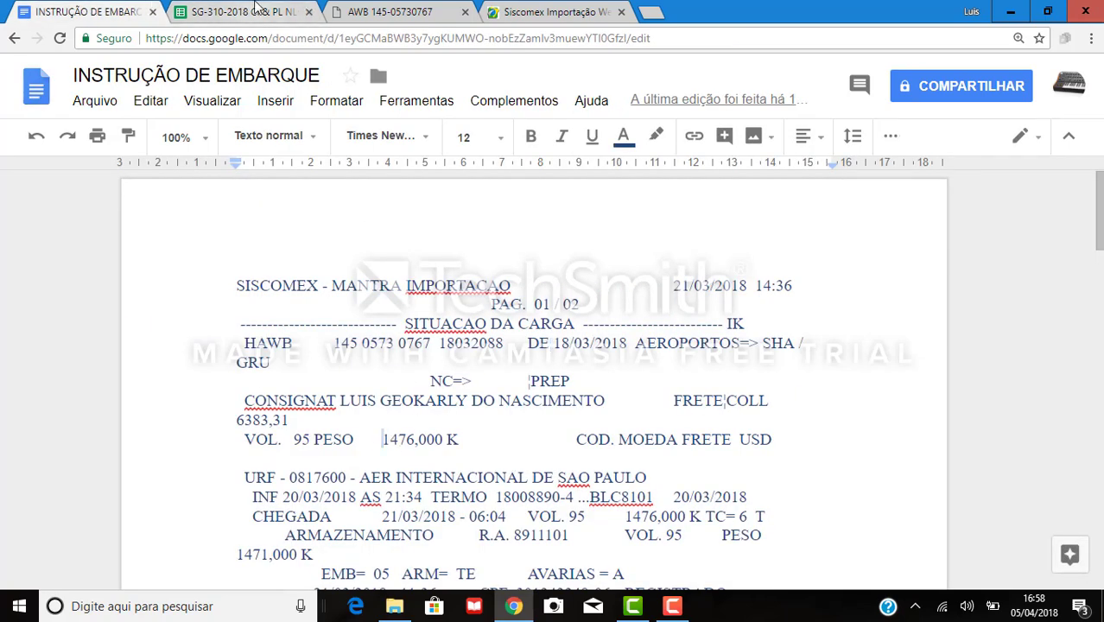
key(ctrl+Page_Down)
key(ctrl+Page_Down)
scroll(443, 356, up, 6)
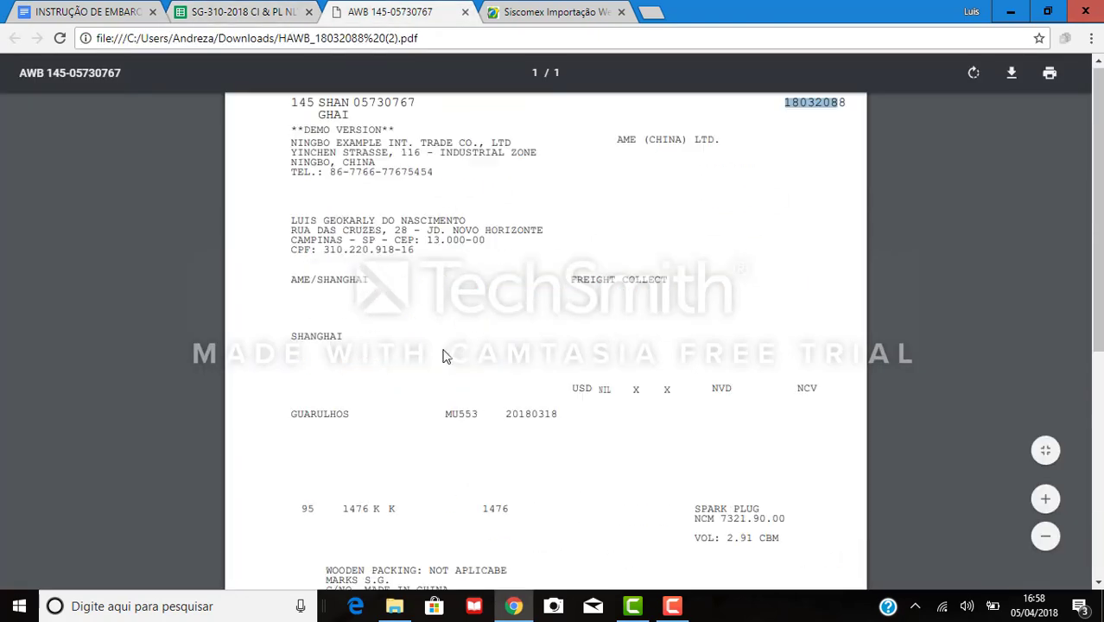
click(267, 7)
click(109, 11)
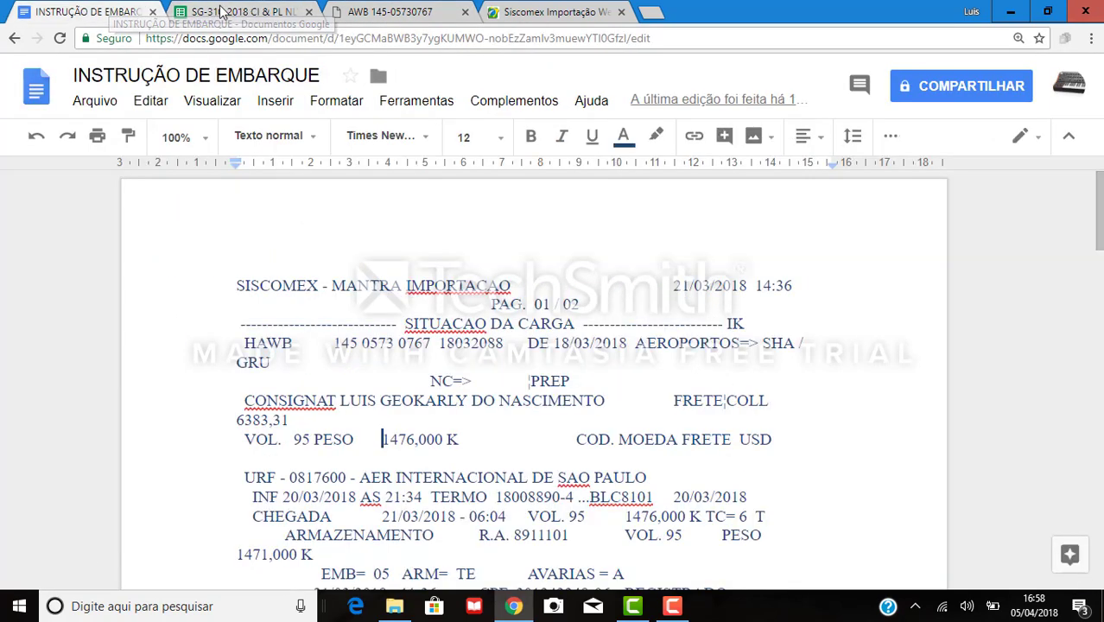
click(237, 11)
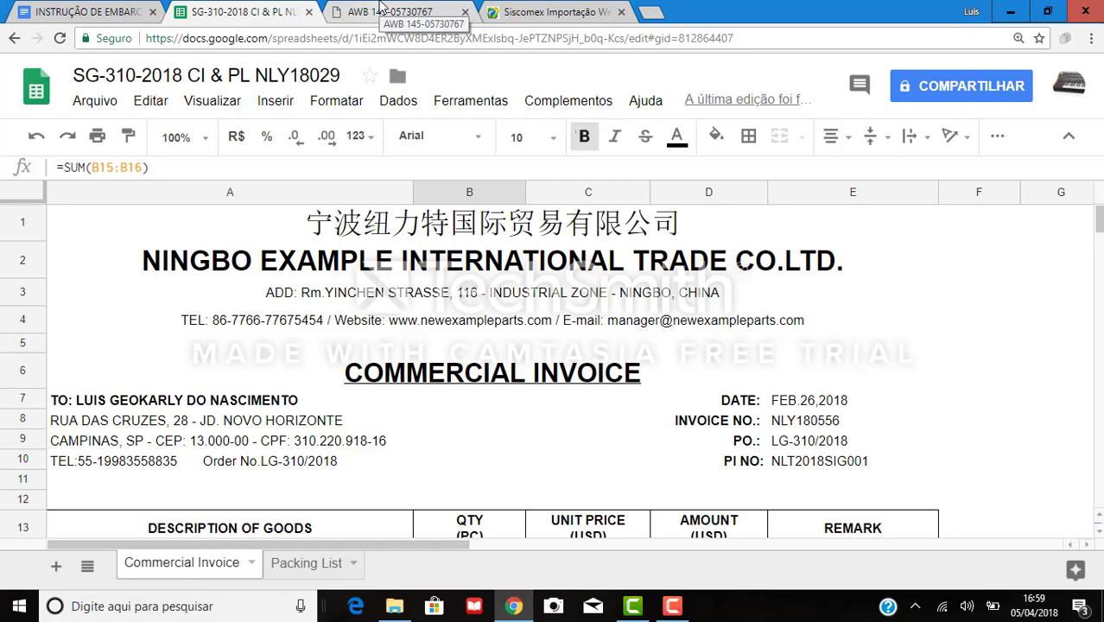
key(ctrl+1)
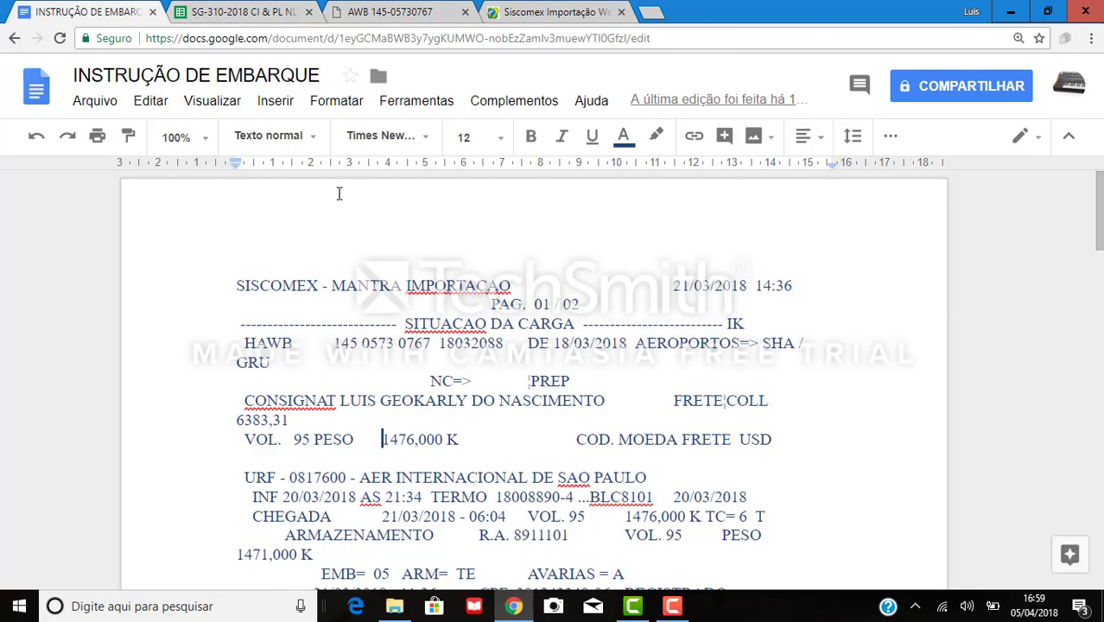
scroll(341, 195, down, 5)
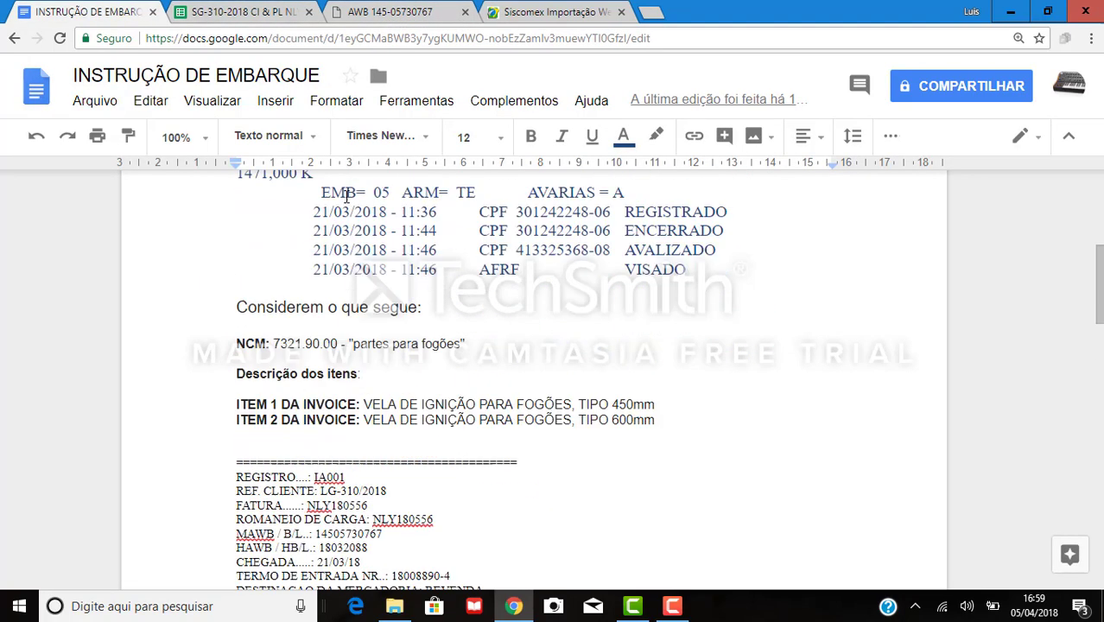
scroll(346, 195, up, 5)
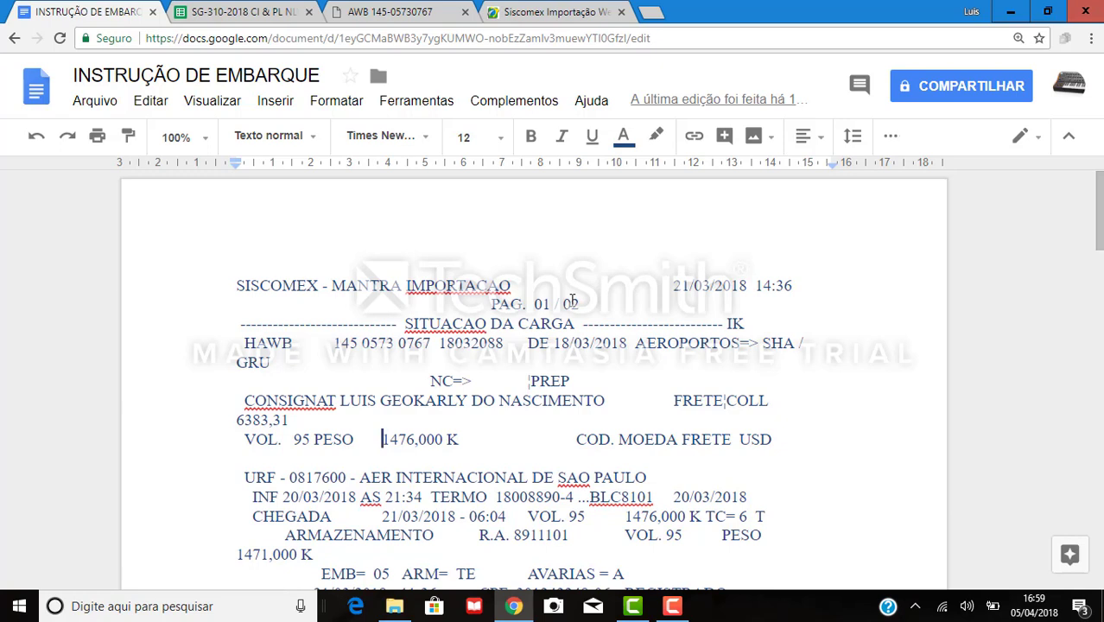
View the Siscomex digital-certificate login page, then return to the SG-310-2018 invoice spreadsheet.
click(568, 6)
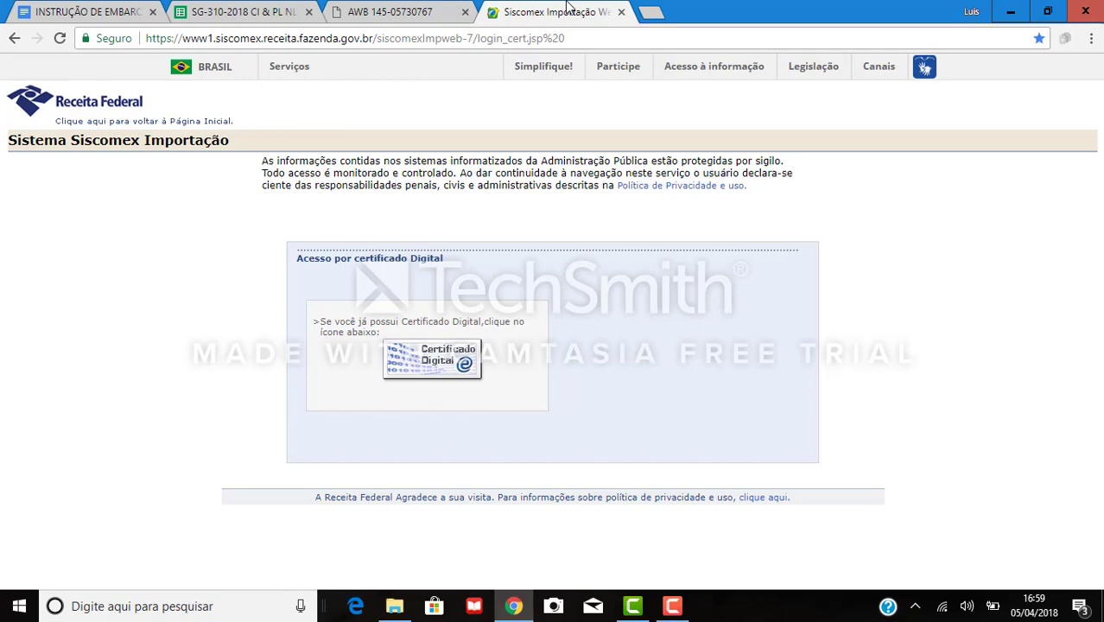
click(187, 11)
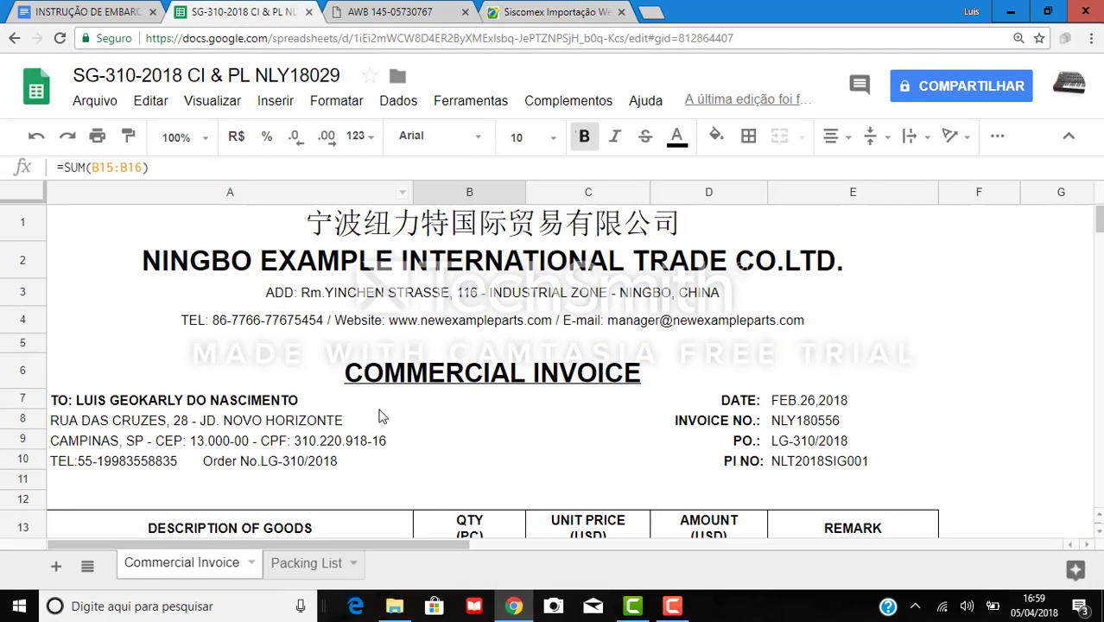
Check the Packing List sheet and scroll through the shipping instruction document.
click(313, 564)
click(90, 11)
scroll(427, 421, down, 2)
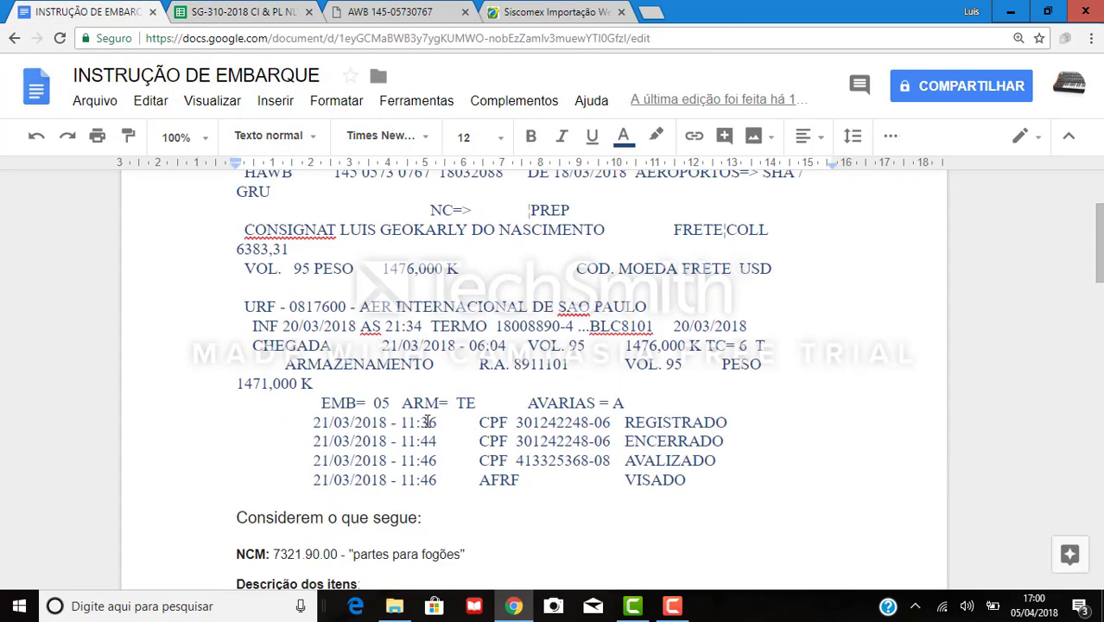
scroll(427, 422, down, 2)
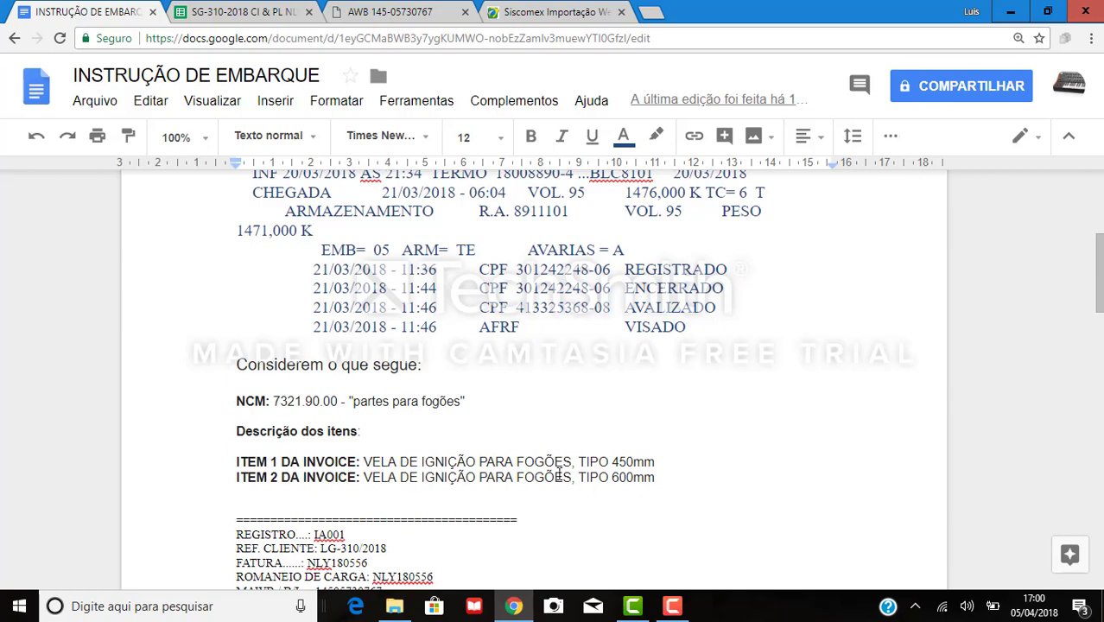
Look over the air waybill PDF and return to the Siscomex login page.
click(277, 11)
click(402, 11)
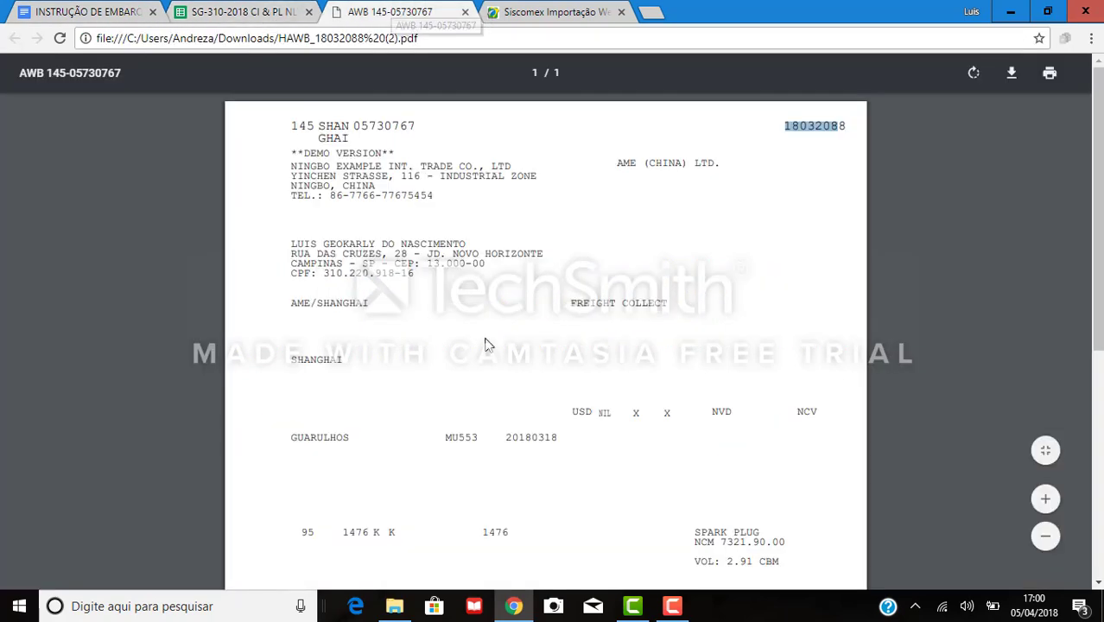
scroll(484, 317, down, 2)
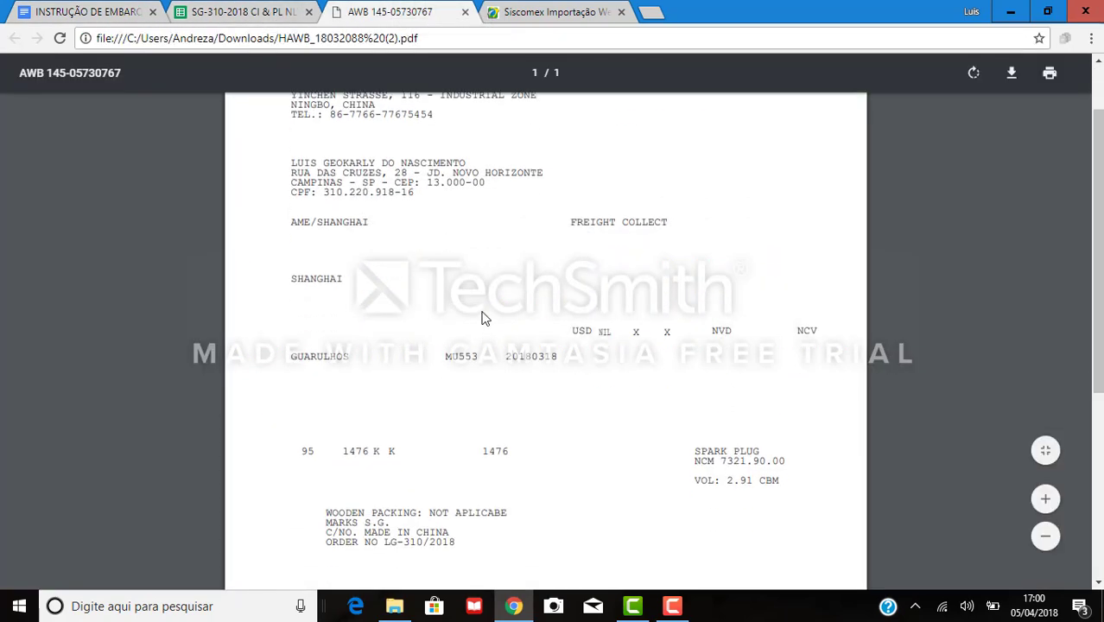
scroll(484, 317, up, 2)
click(581, 10)
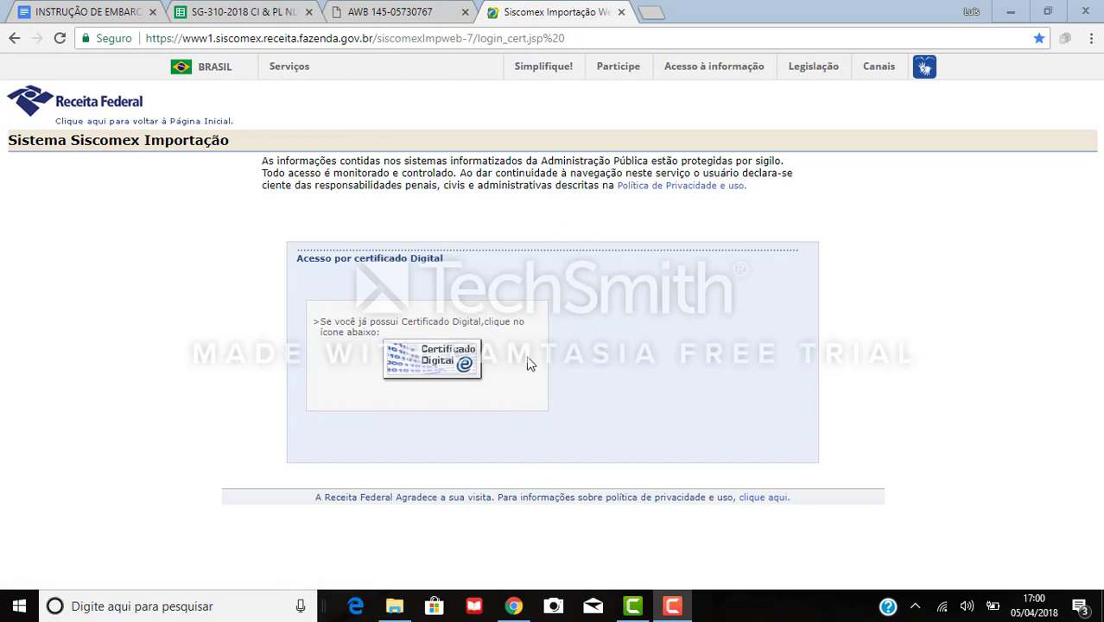
Log in to Siscomex with the digital certificate, reaching the Notícias Siscomex Importação home page.
click(446, 371)
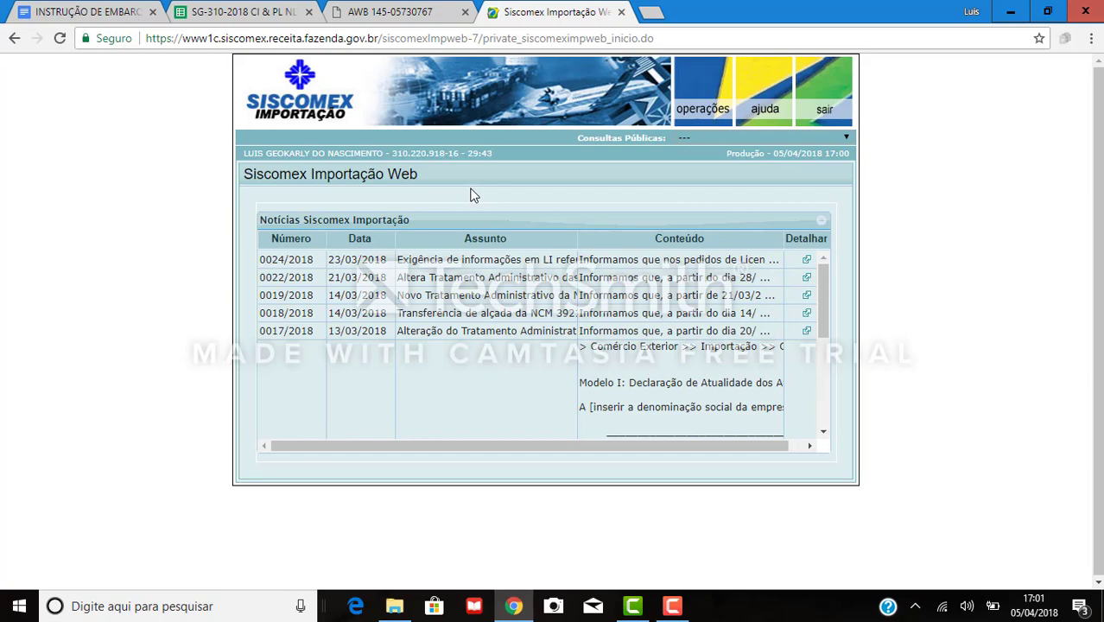
click(805, 260)
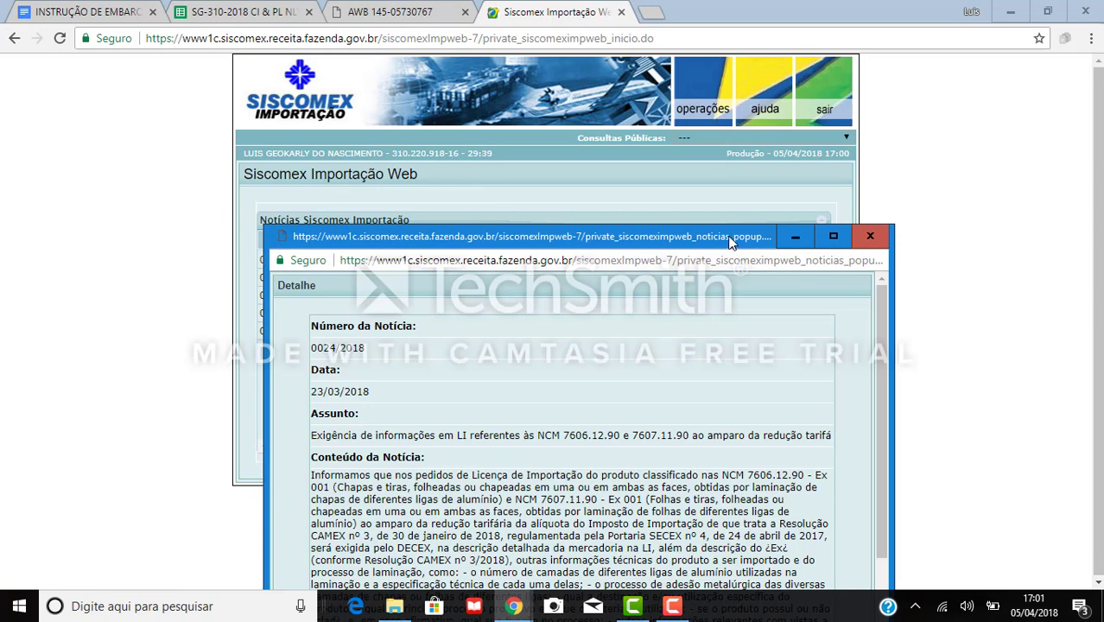
drag(734, 241, 706, 136)
scroll(570, 371, down, 2)
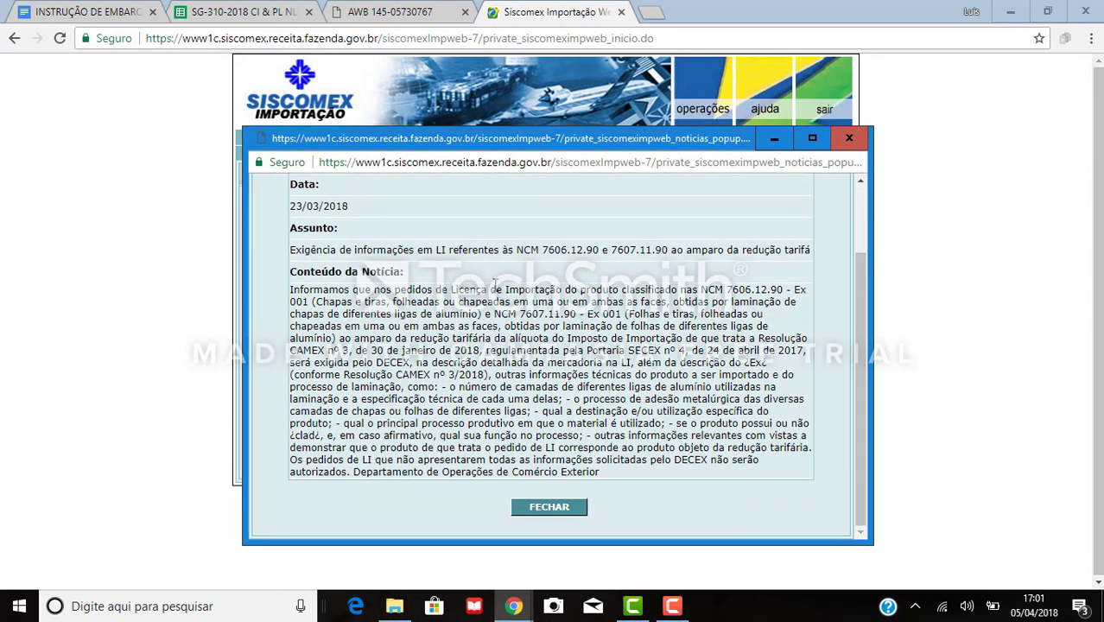
click(838, 144)
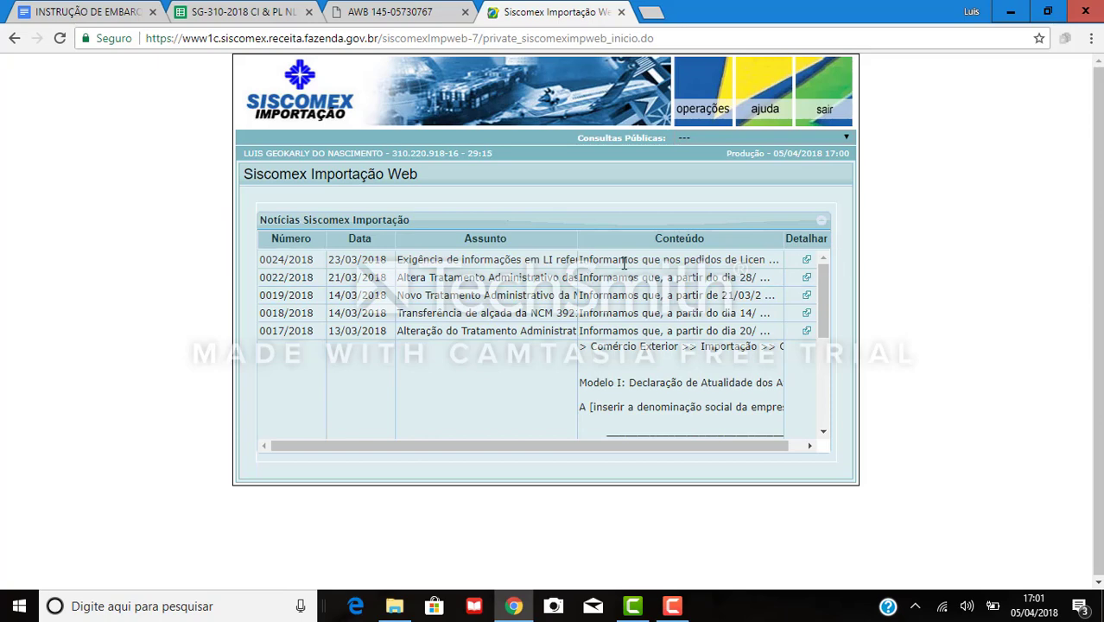
Go to operações > Declaração de Importação > Completa > Solicitação > DI > Nacionalização/Saída/Internação.
mouse_move(608, 261)
click(707, 99)
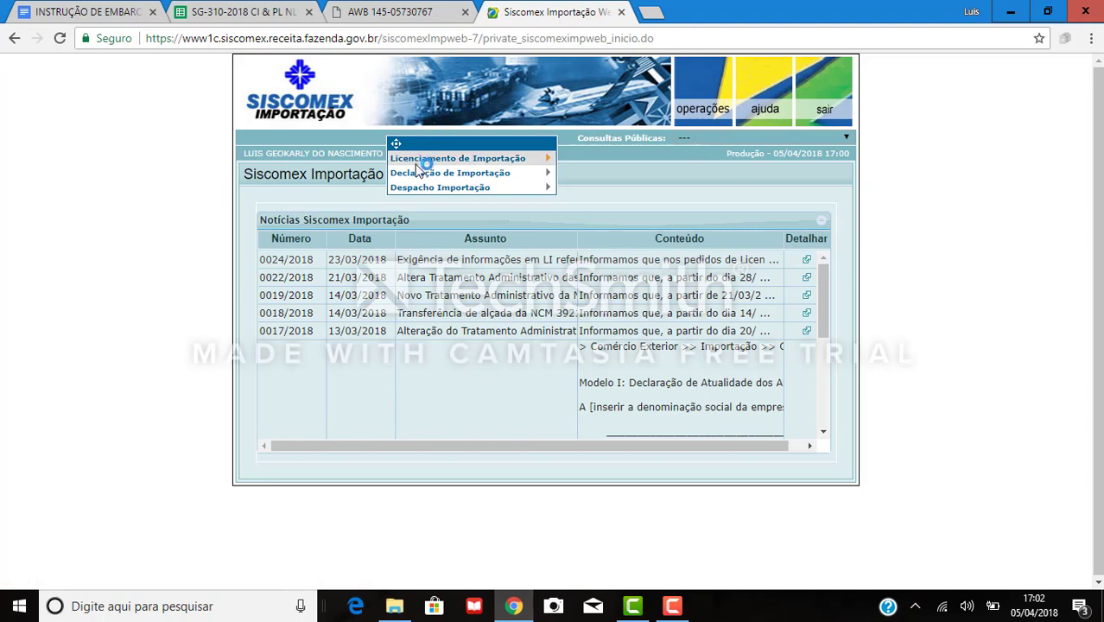
mouse_move(419, 170)
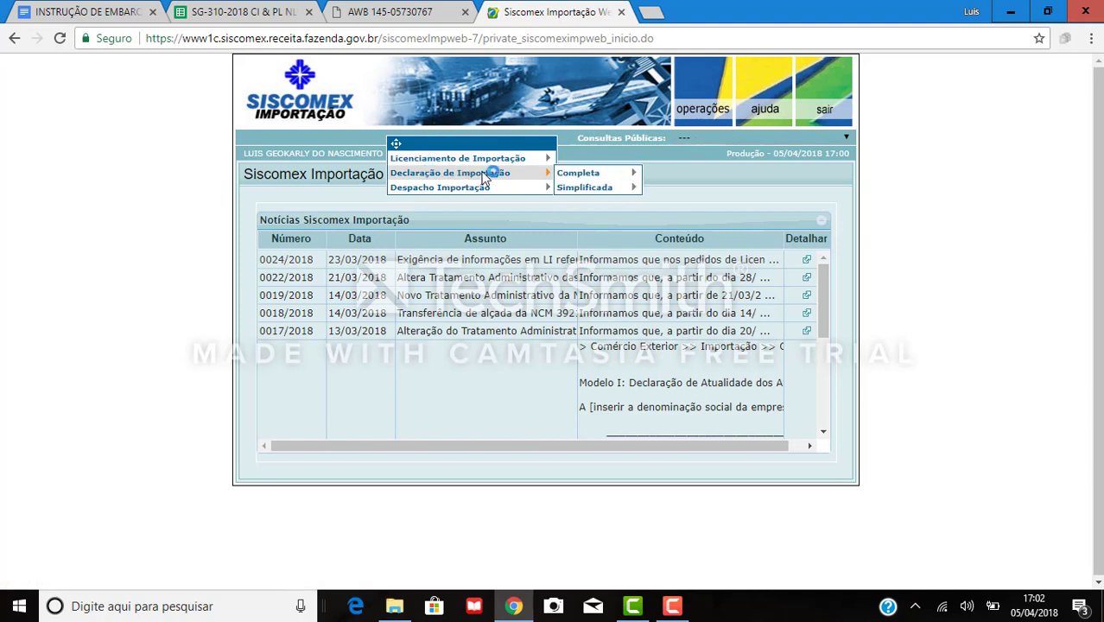
mouse_move(587, 173)
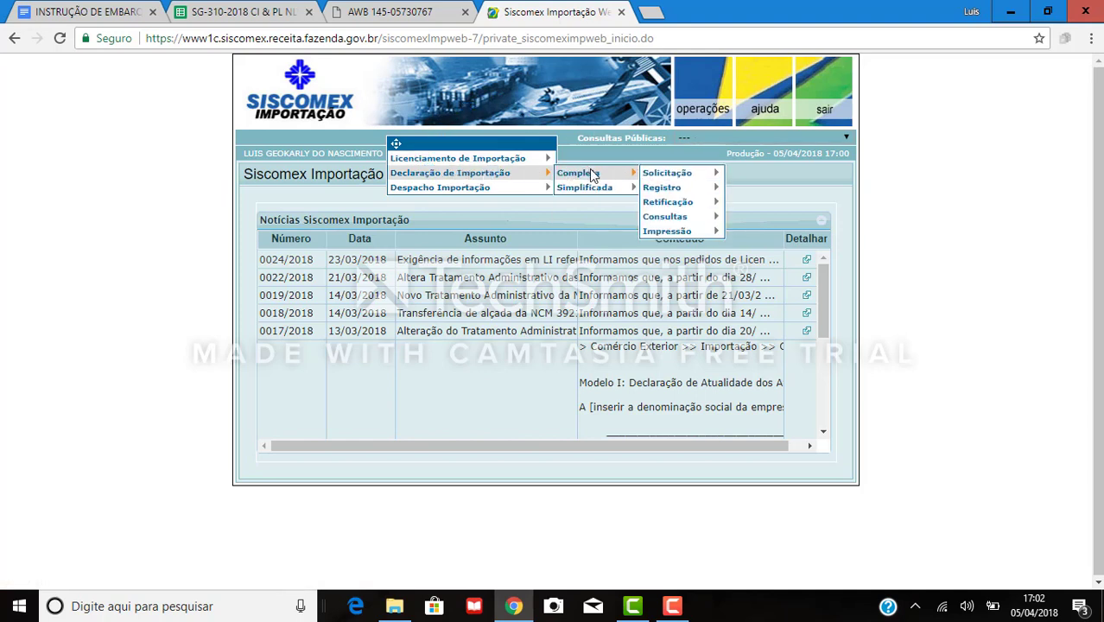
mouse_move(665, 174)
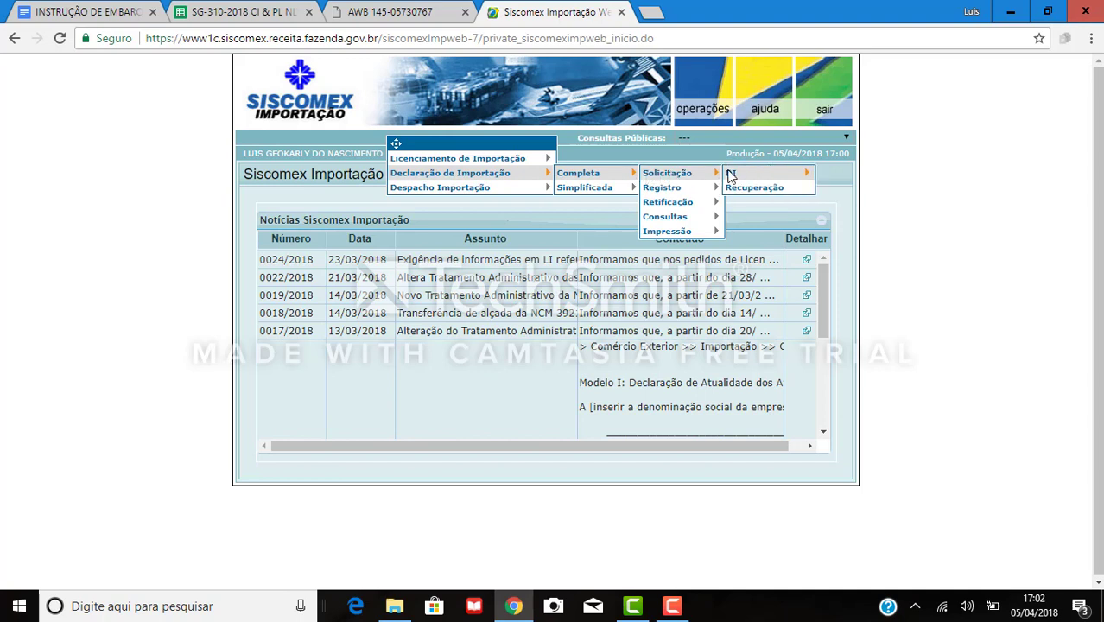
mouse_move(731, 176)
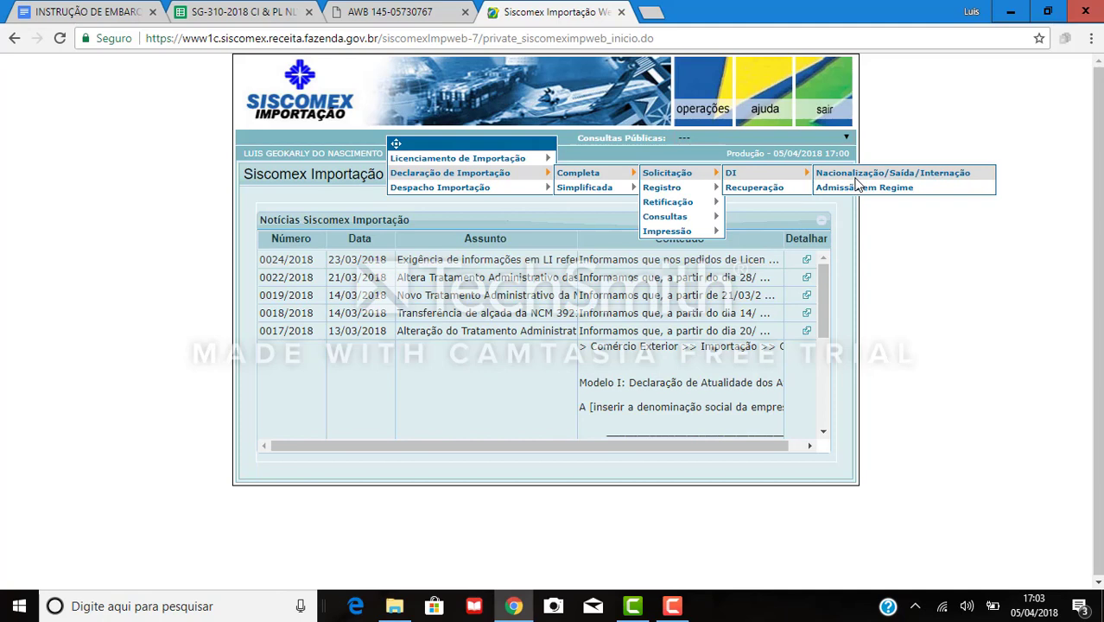
click(856, 177)
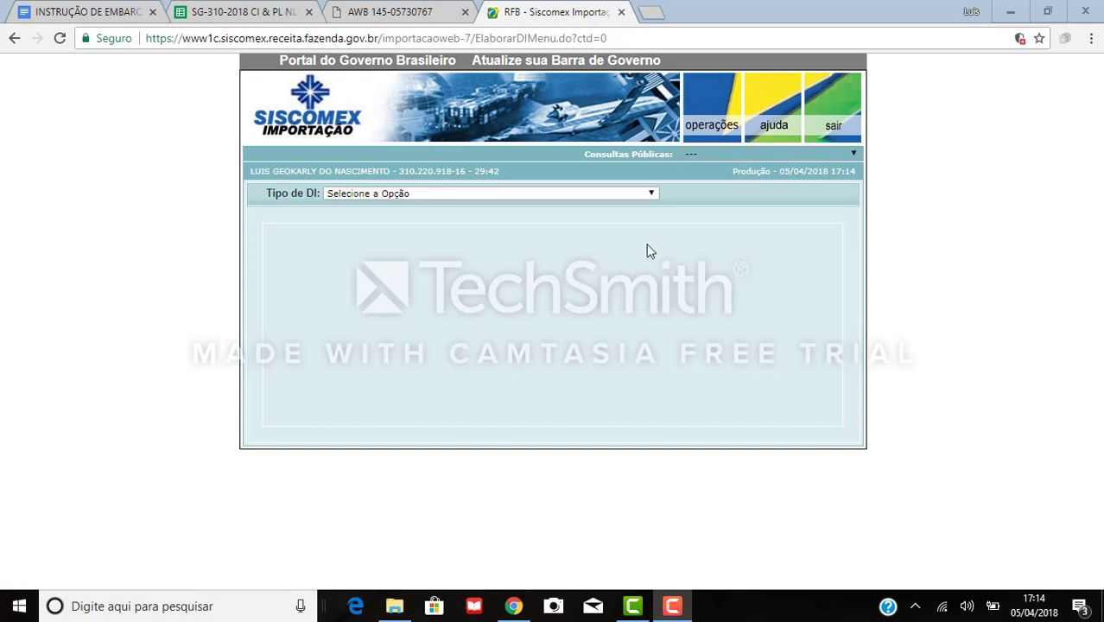
Choose 01 - CONSUMO as the DI type.
click(630, 199)
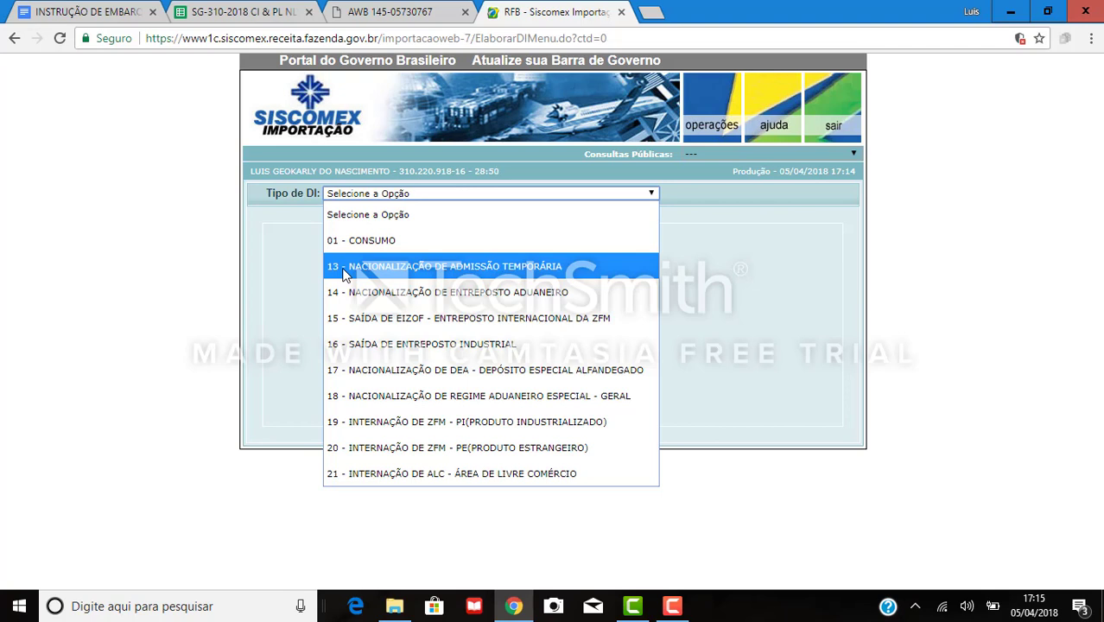
click(389, 241)
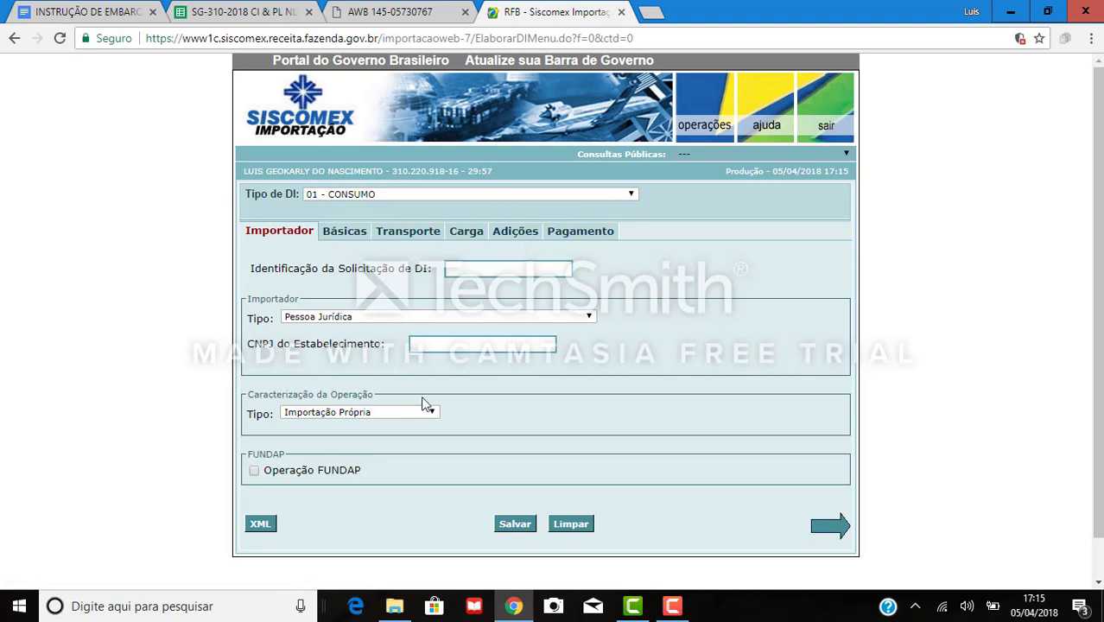
Dismiss the missing-identification alert and enter AULA1 as the request identification.
click(351, 238)
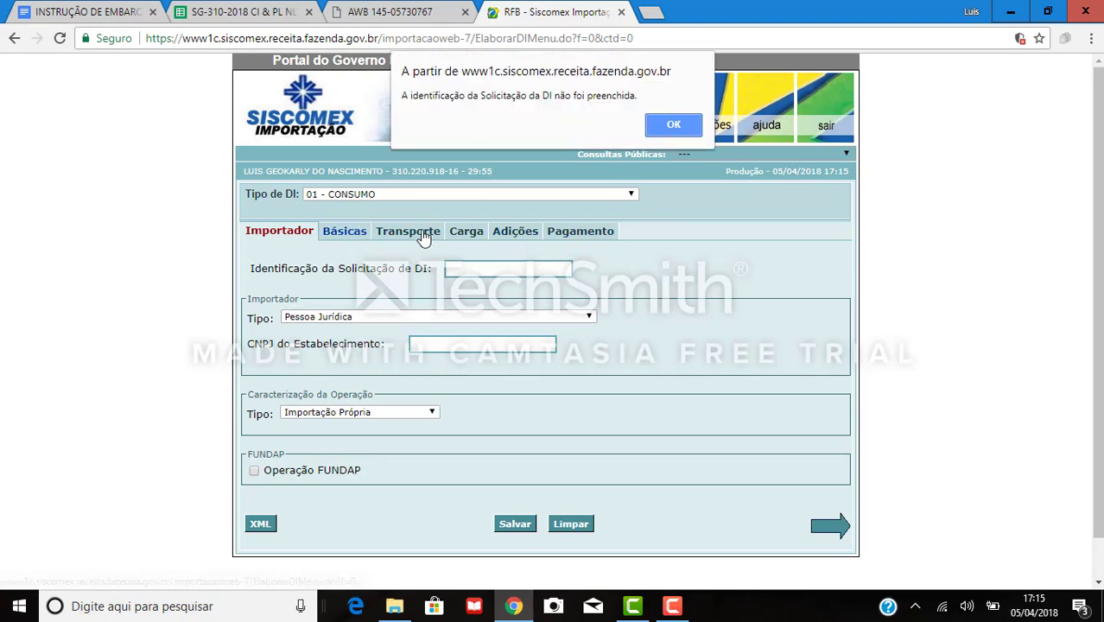
click(674, 126)
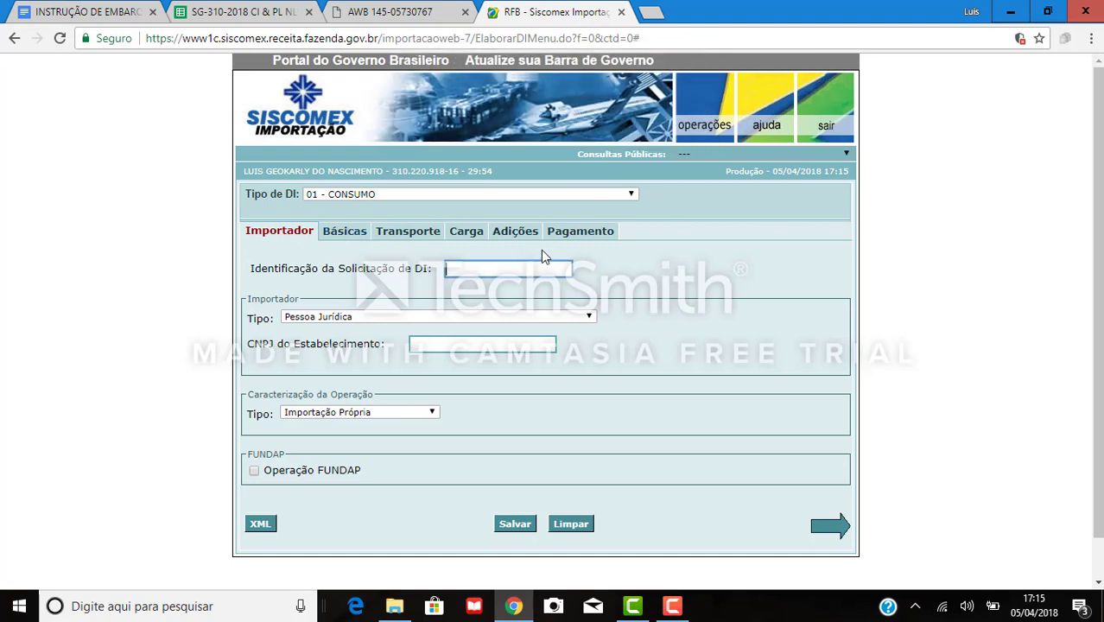
click(500, 270)
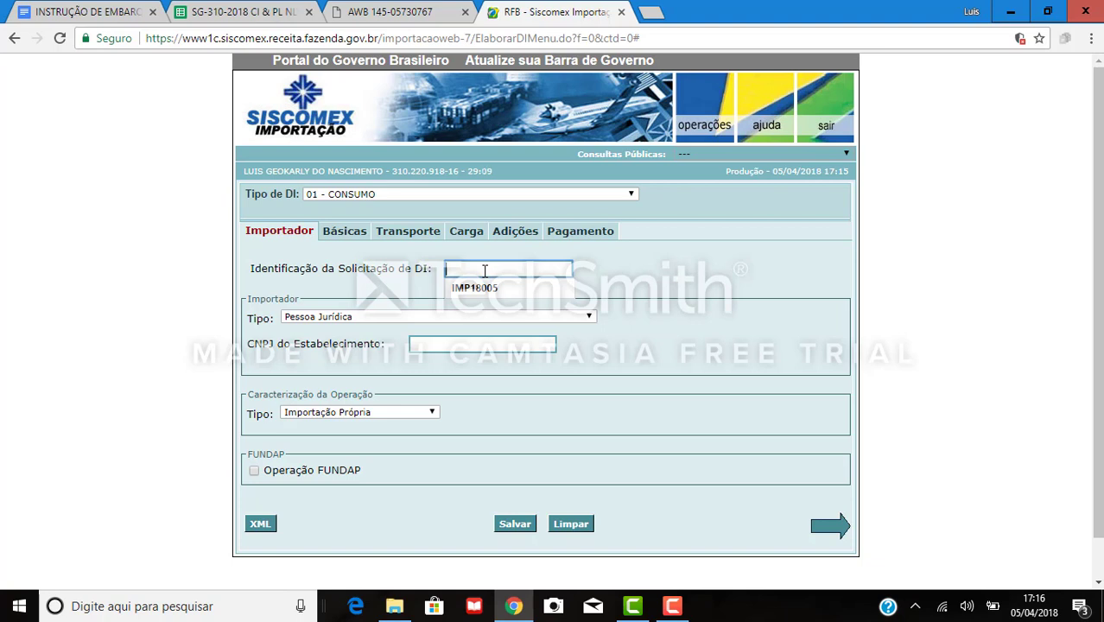
text(AULA)
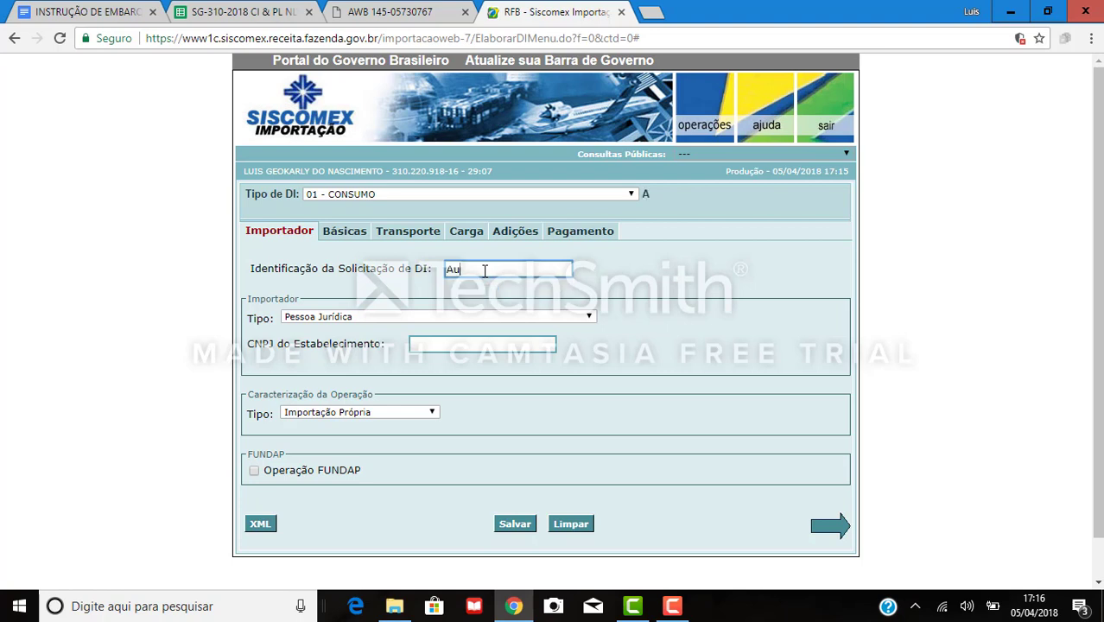
text(1)
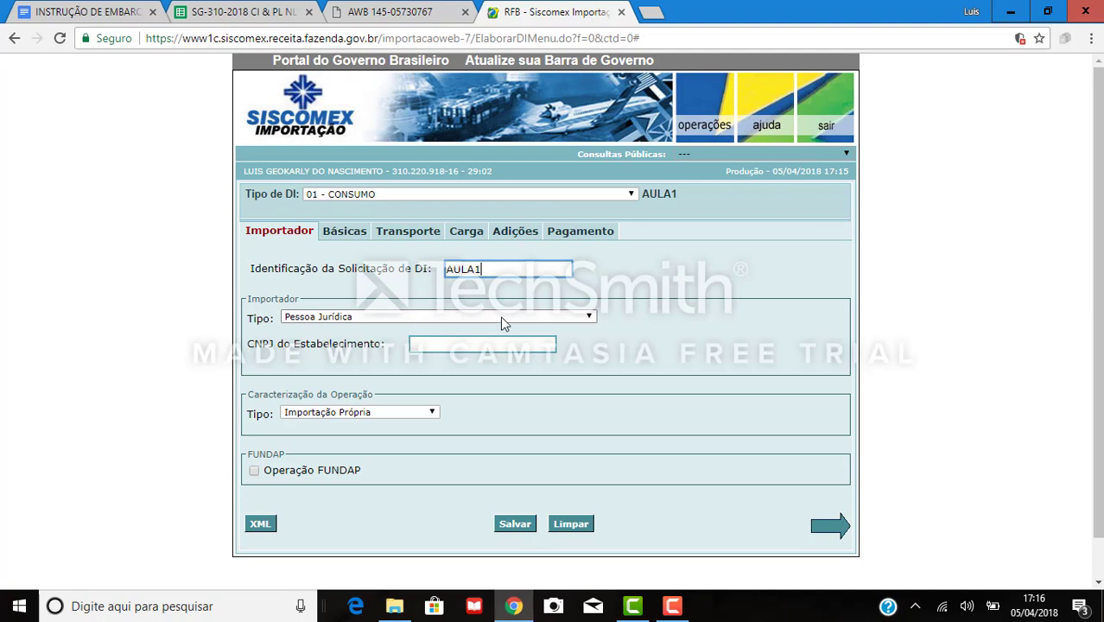
key(Tab)
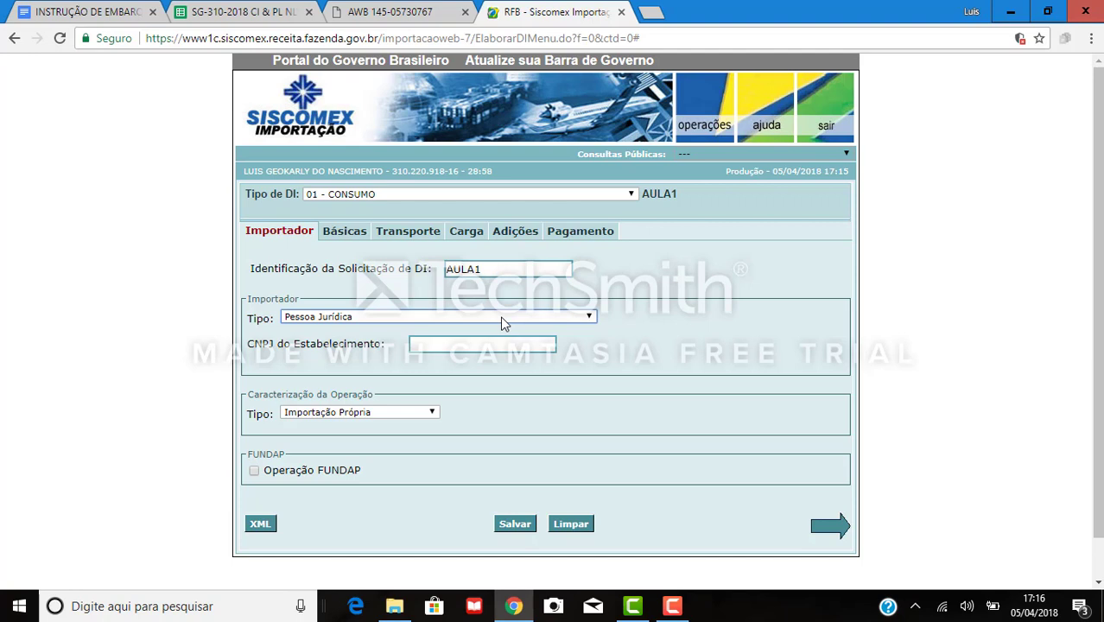
Keep Pessoa Jurídica as the importer type, then reopen the importer type list.
click(504, 320)
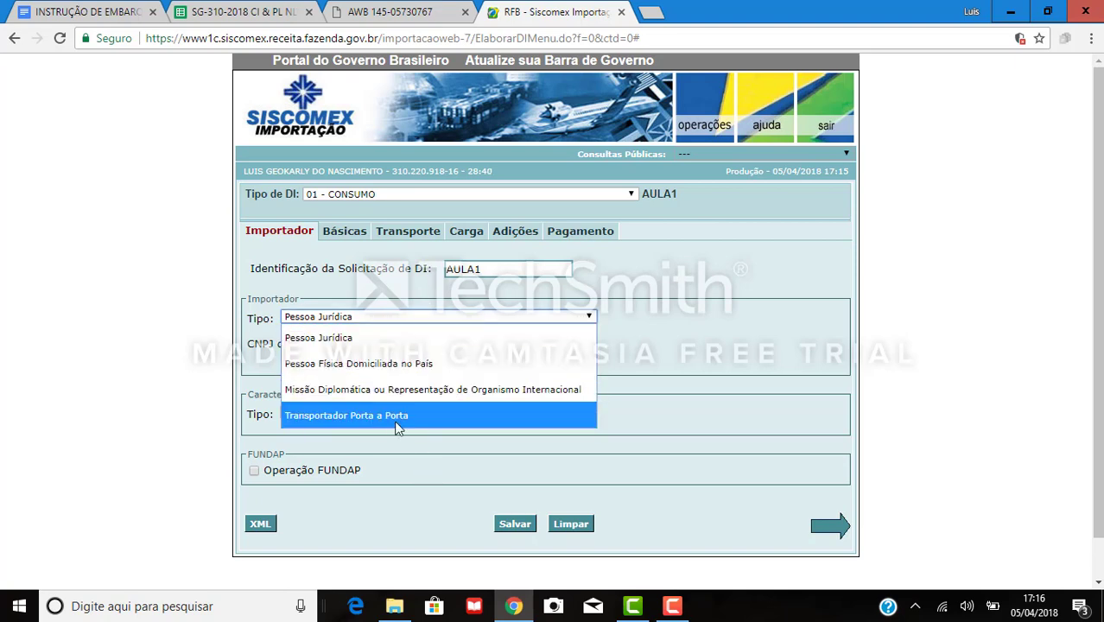
click(390, 348)
click(423, 343)
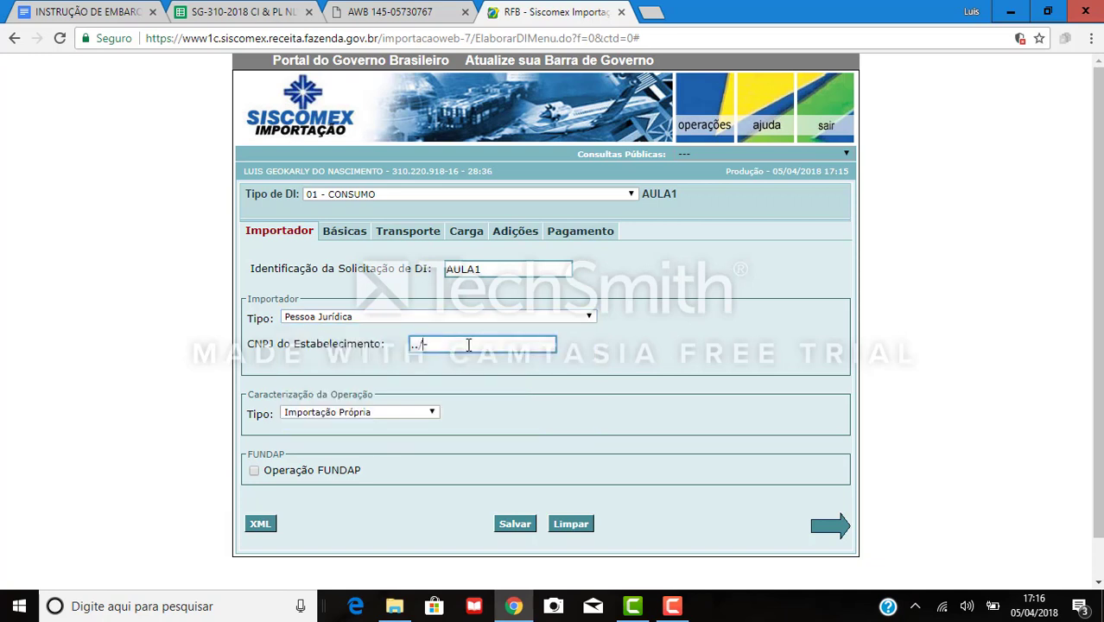
click(424, 319)
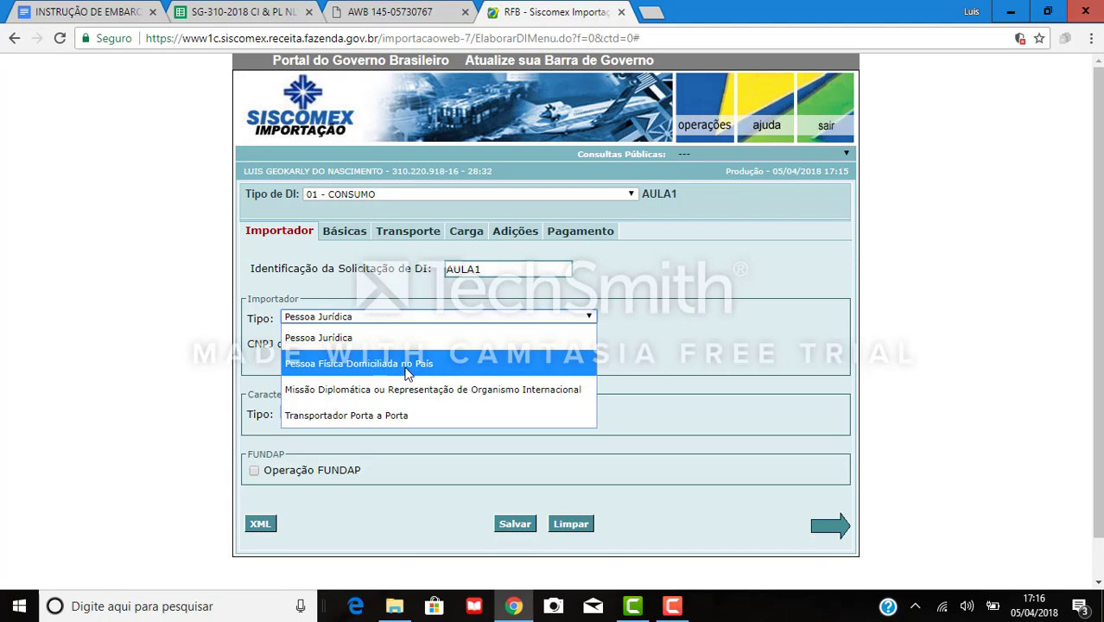
Set the importer to Pessoa Física Domiciliada no País and enter the importer's CPF, correcting a typo.
click(406, 365)
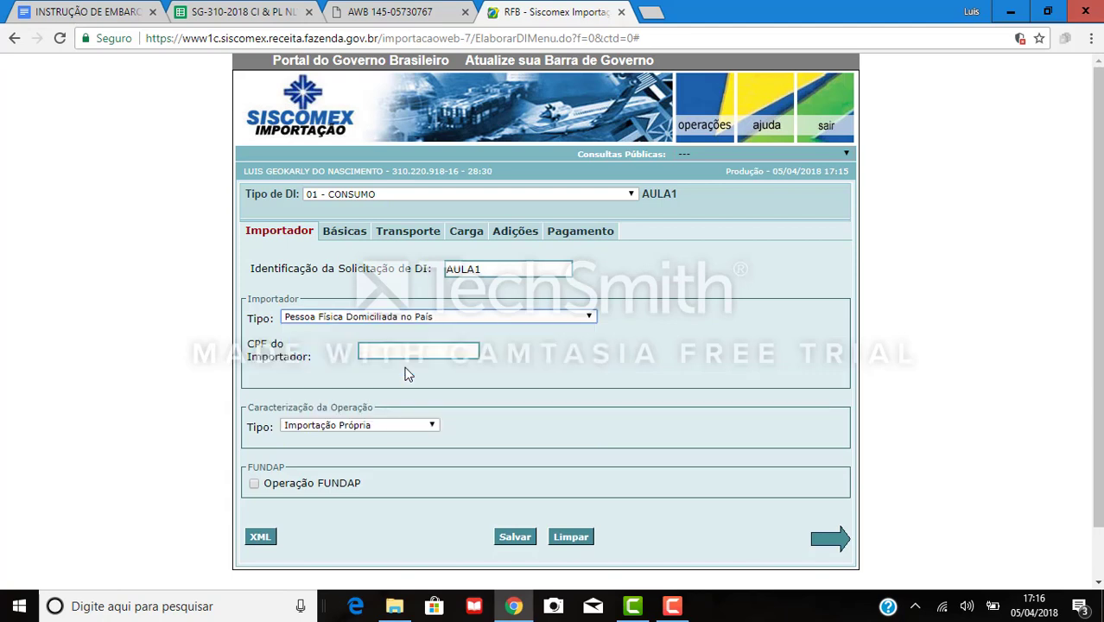
click(411, 350)
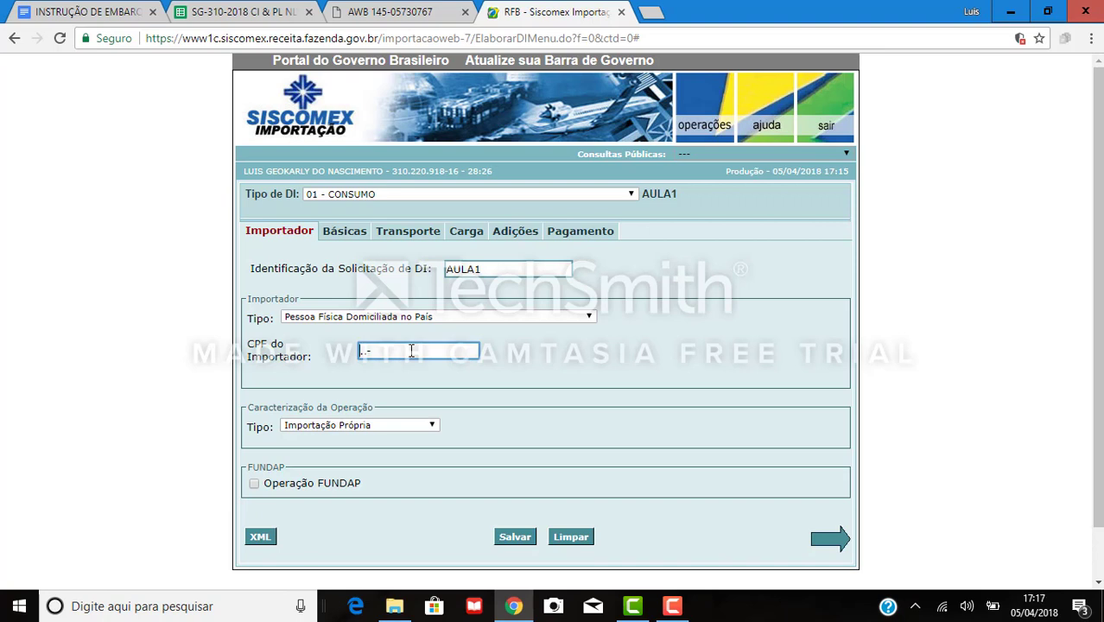
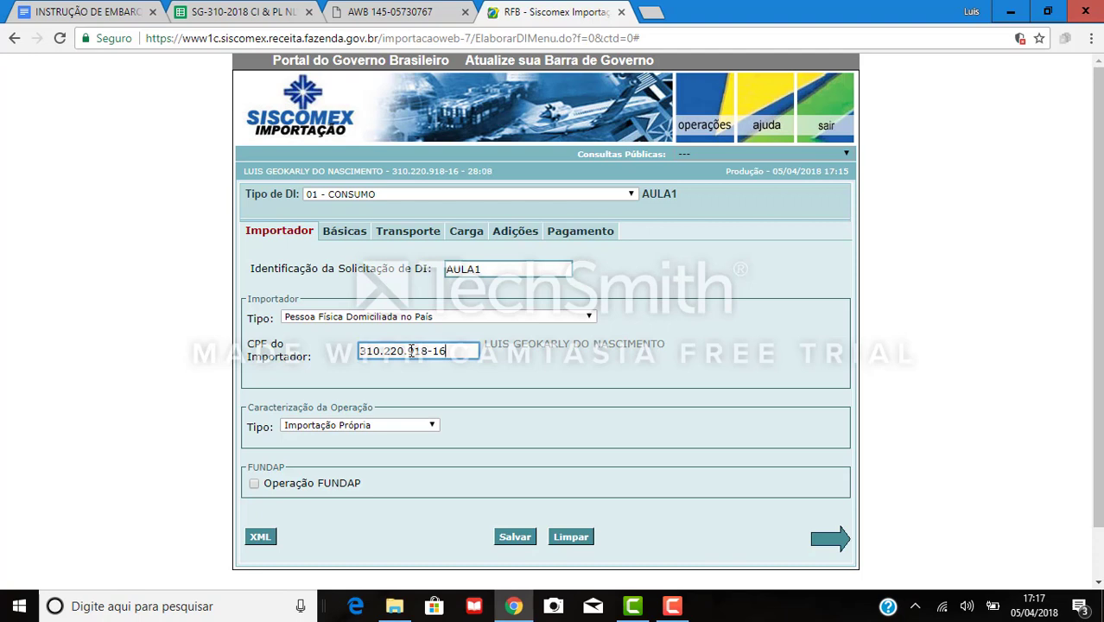
key(Tab)
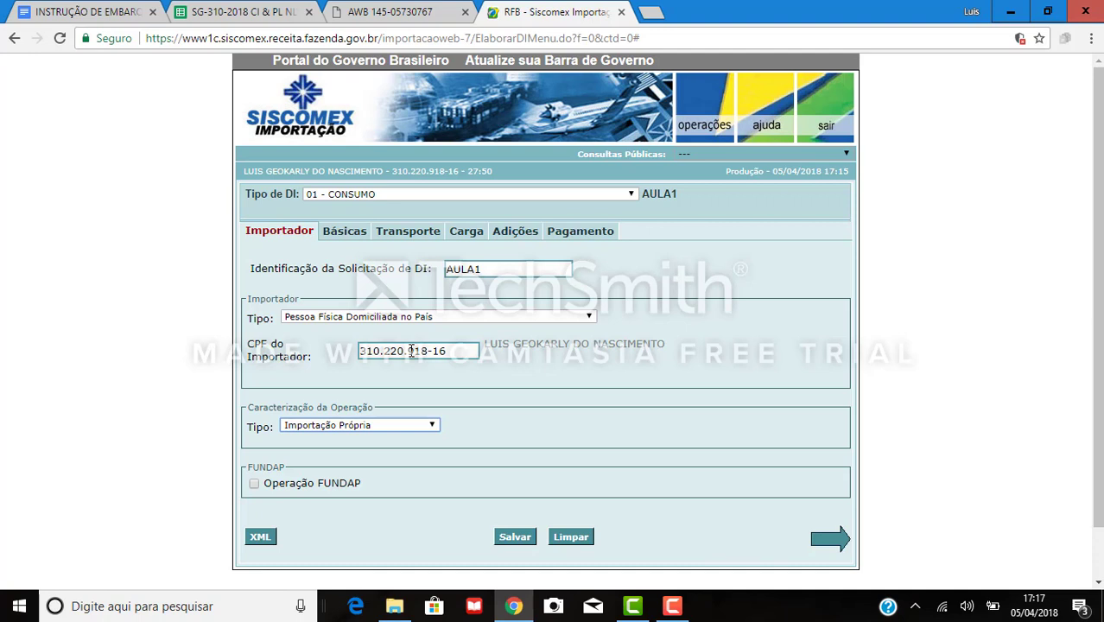
click(363, 426)
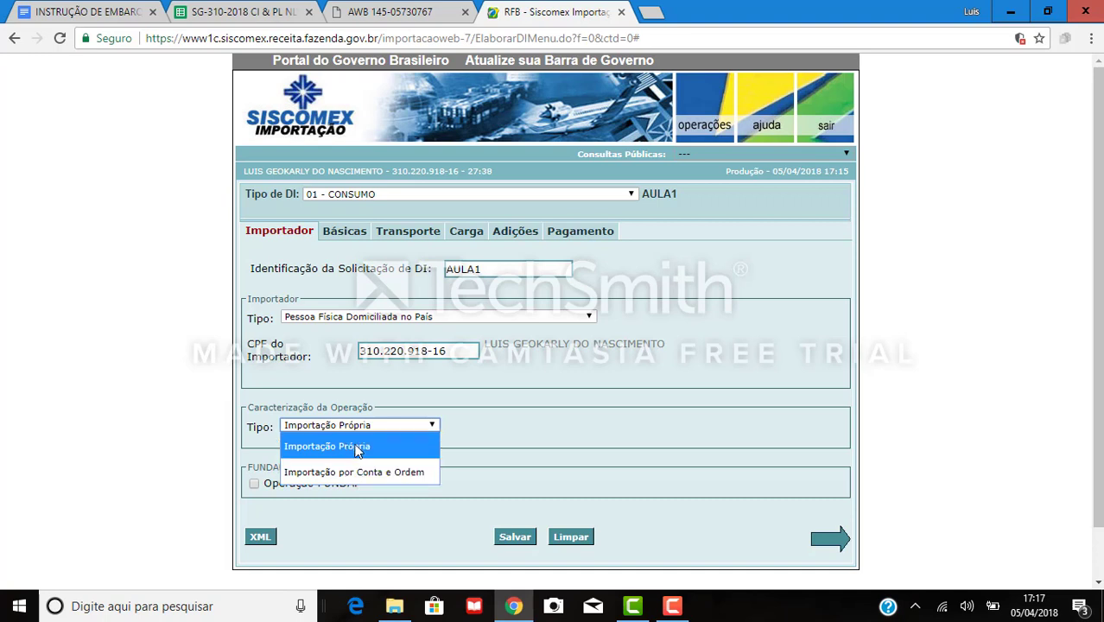
Keep Importação Própria, leave Operação FUNDAP unchecked, and save the AULA1 request.
click(357, 449)
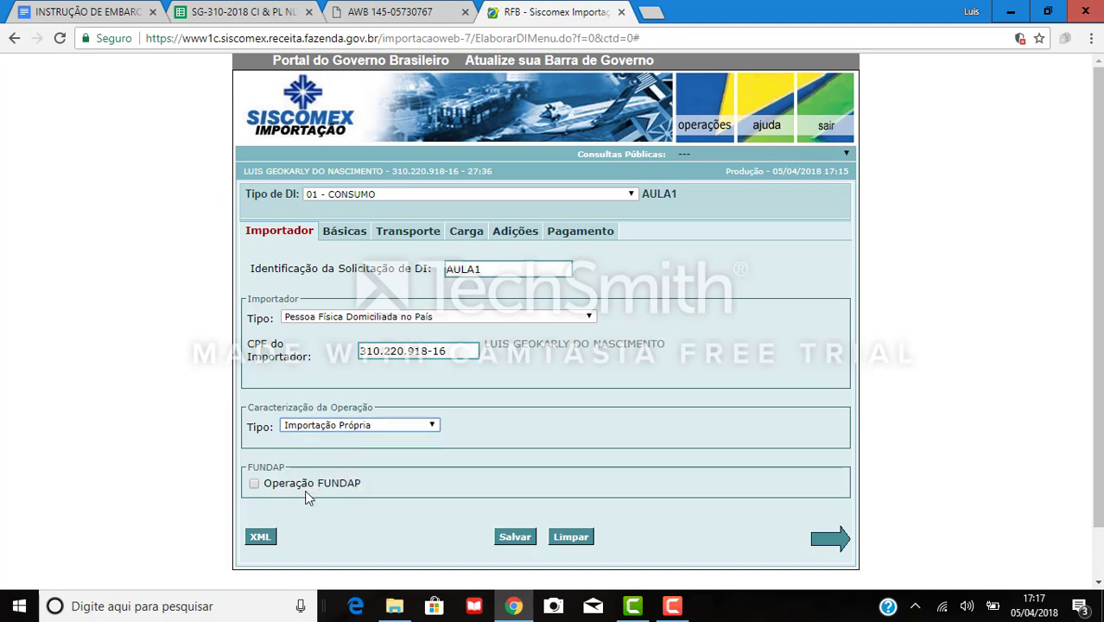
click(254, 485)
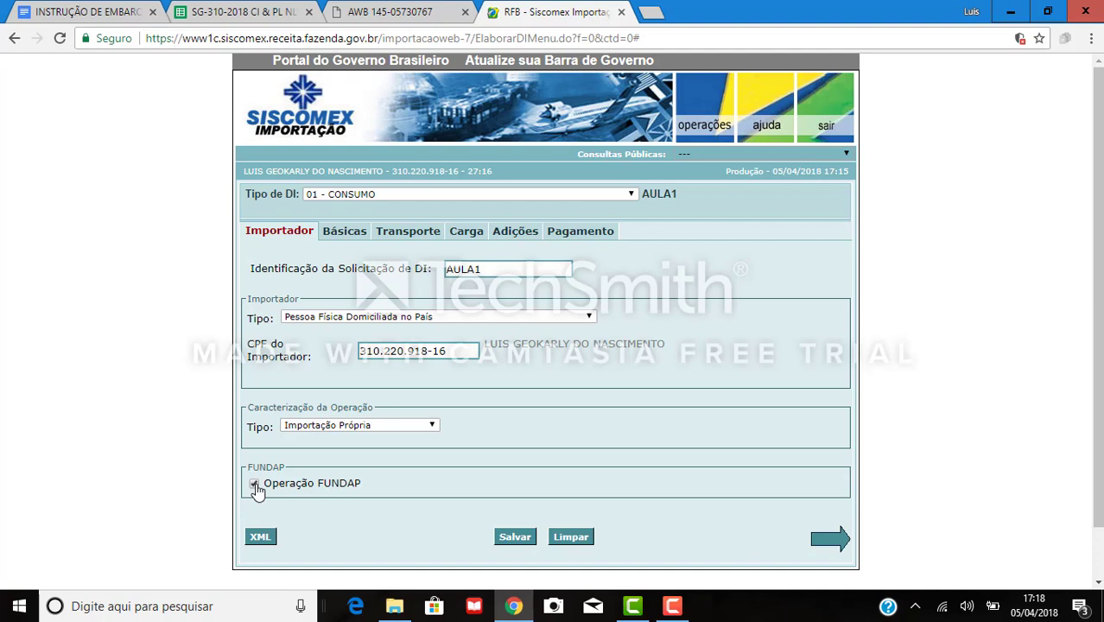
click(254, 485)
click(515, 544)
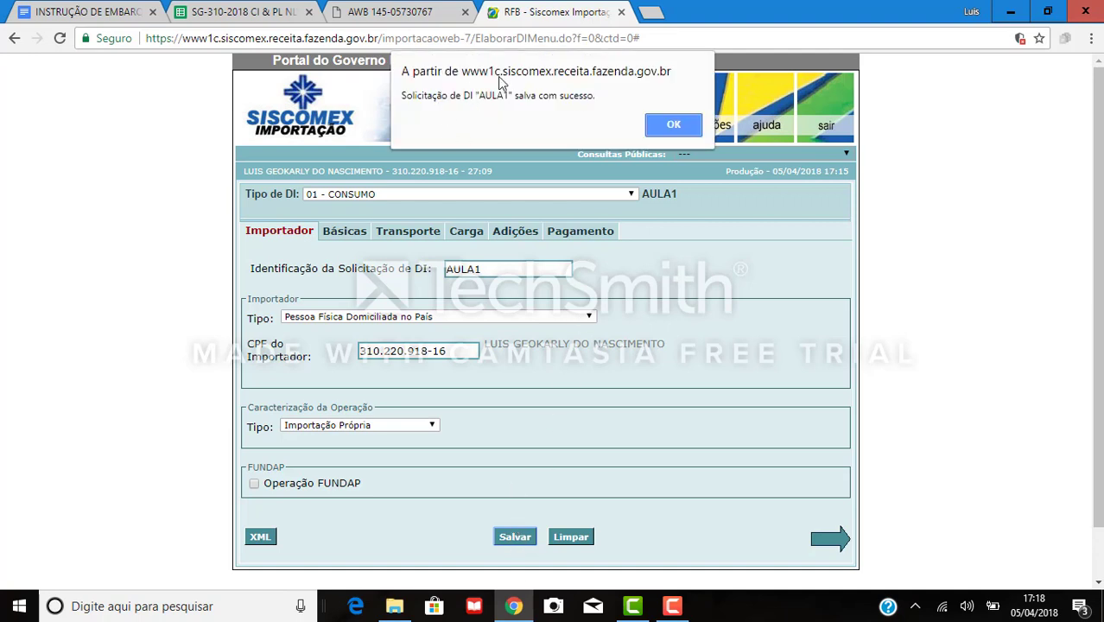
Acknowledge the save and browse the Básicas, Transporte, Carga, Adições, Pagamento and Importador sections.
click(678, 126)
click(356, 235)
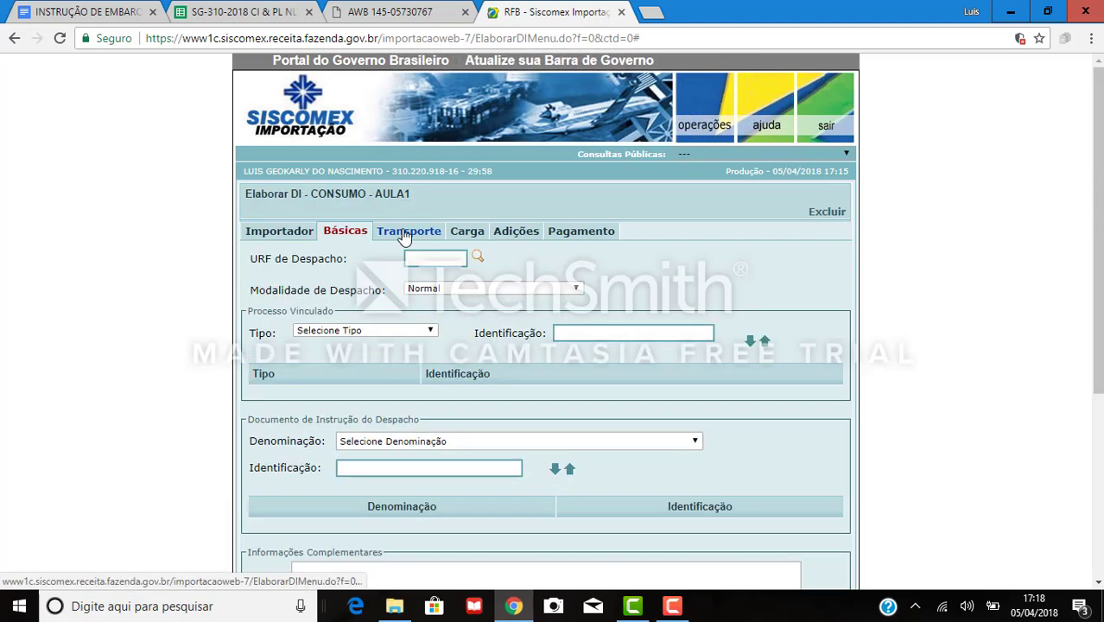
click(404, 235)
click(469, 232)
click(512, 231)
click(581, 231)
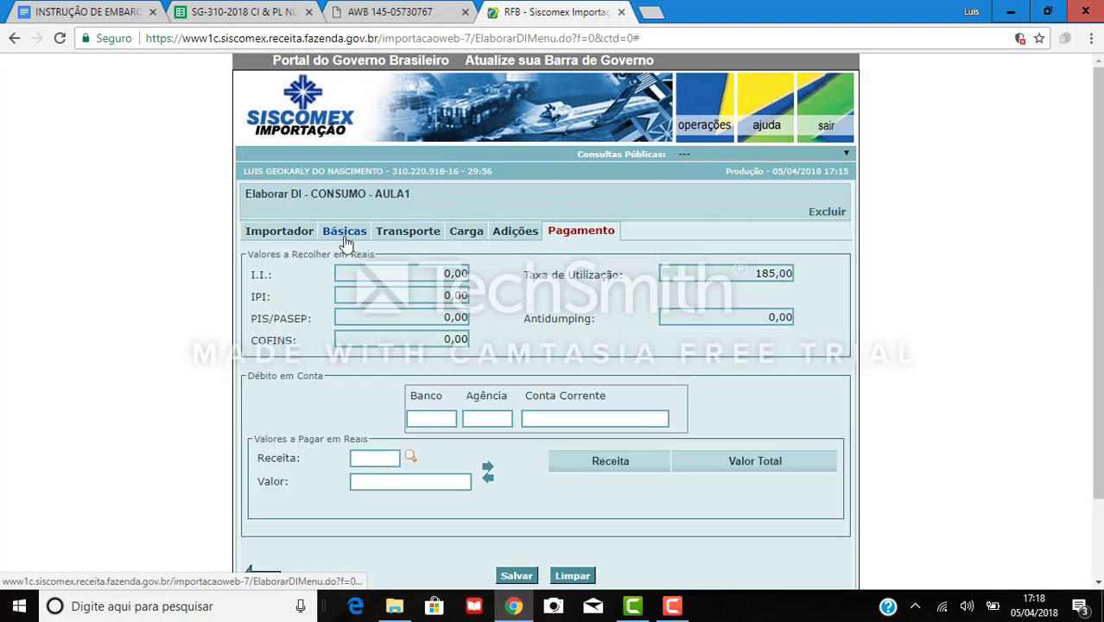
click(335, 235)
click(285, 233)
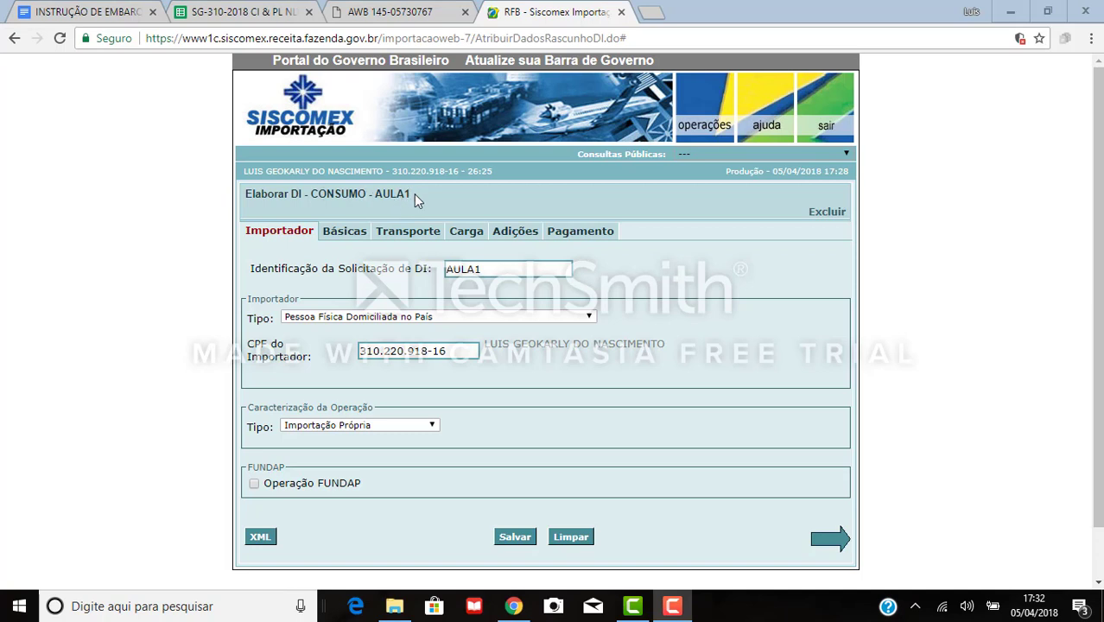
drag(414, 194, 275, 194)
click(523, 211)
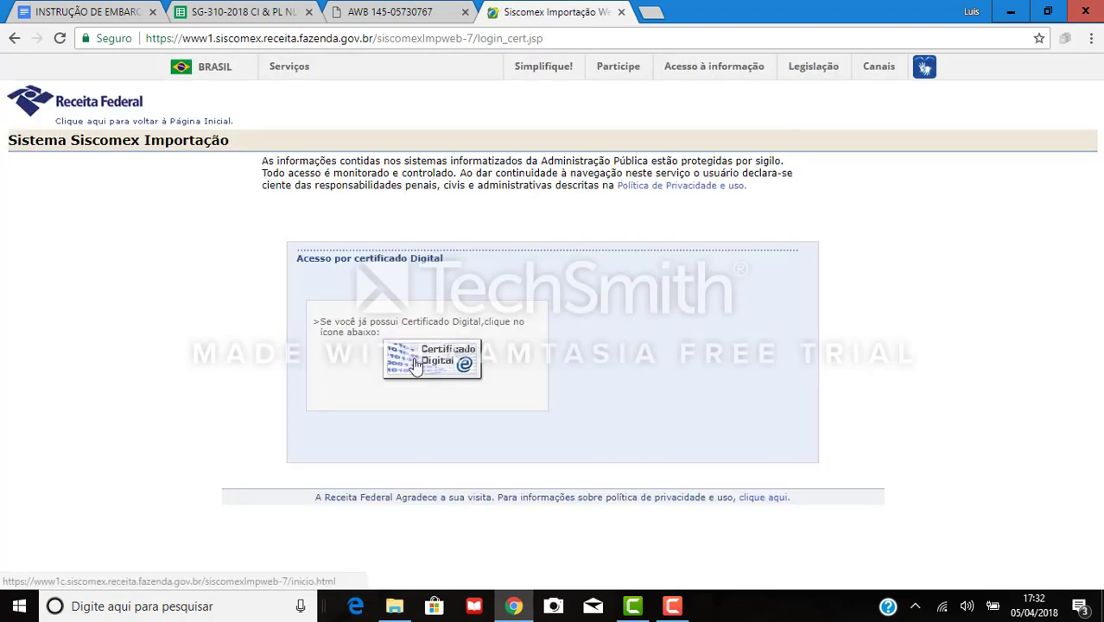
Sign in with the digital certificate and go to the screen for recovering a saved DI request.
click(419, 362)
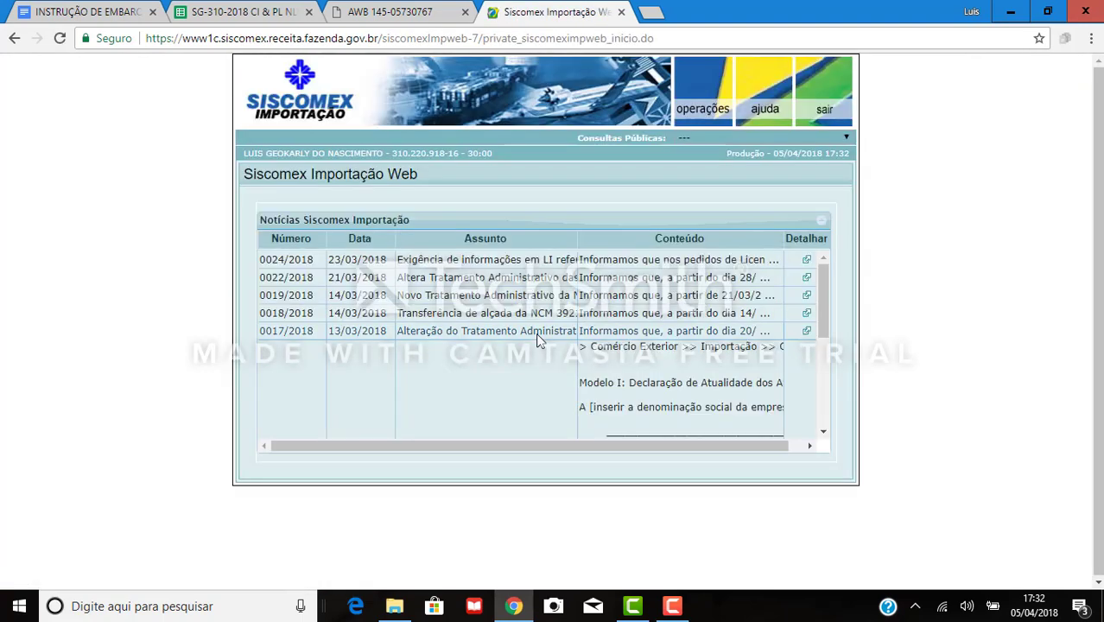
click(698, 87)
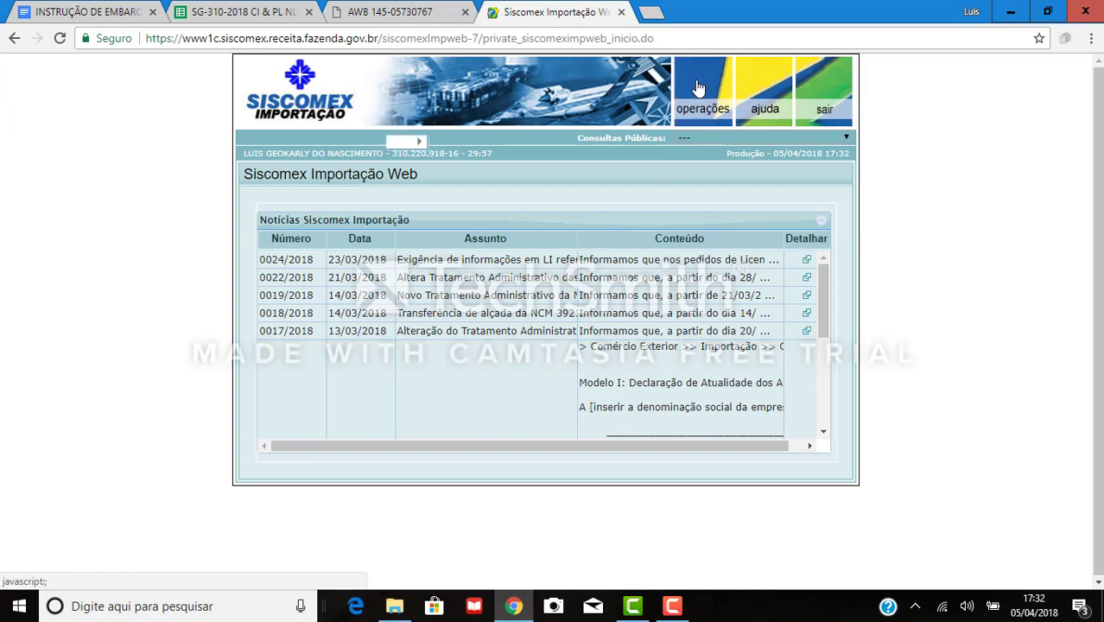
mouse_move(524, 175)
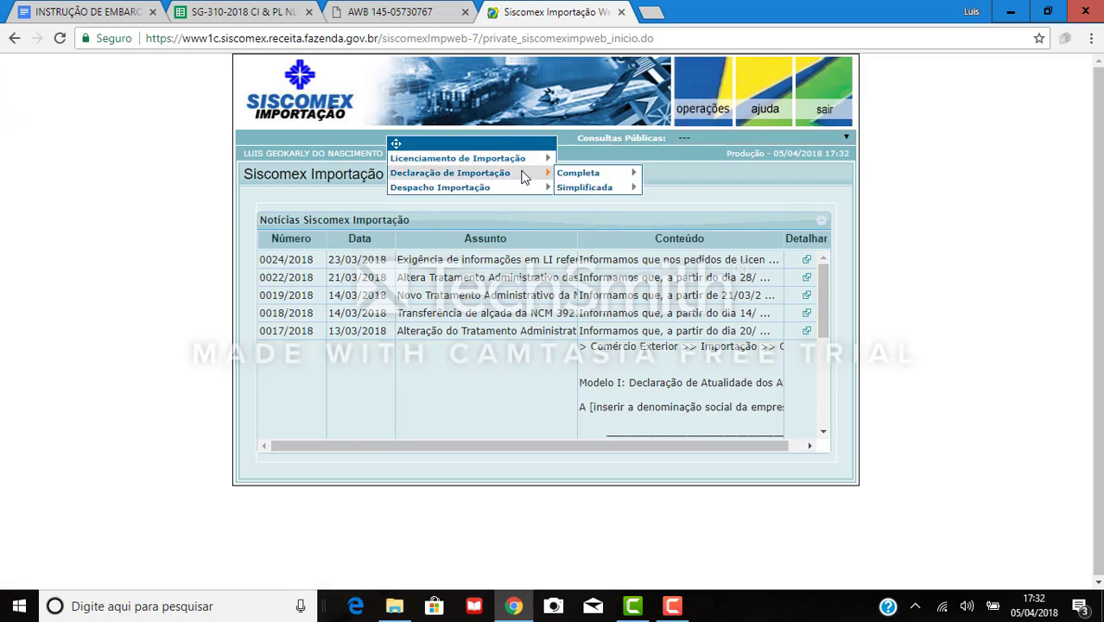
mouse_move(578, 175)
mouse_move(673, 176)
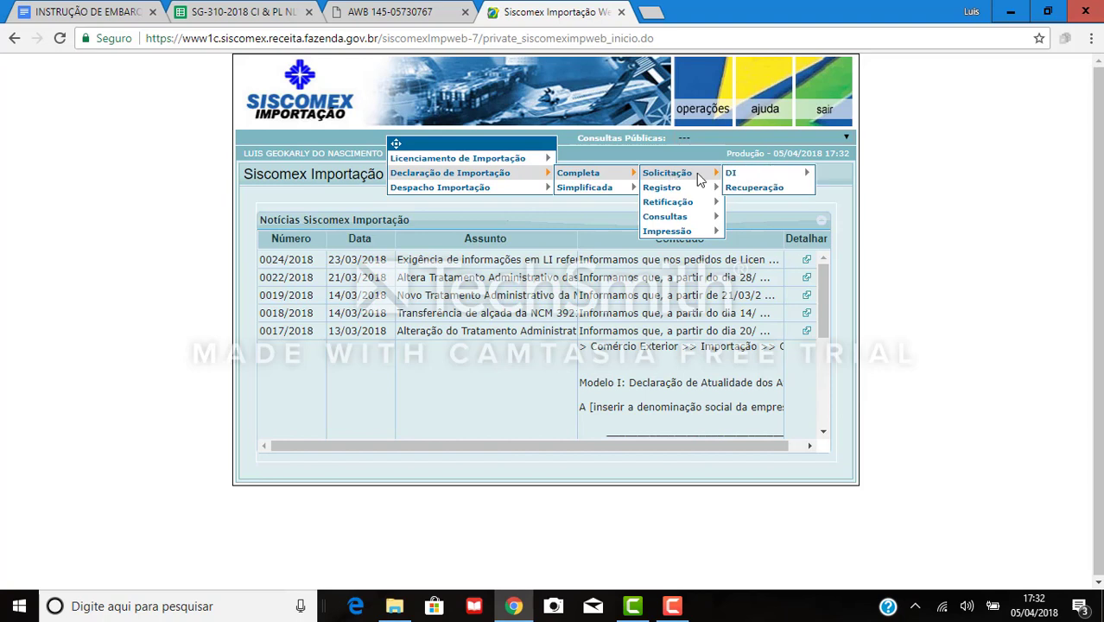
mouse_move(734, 174)
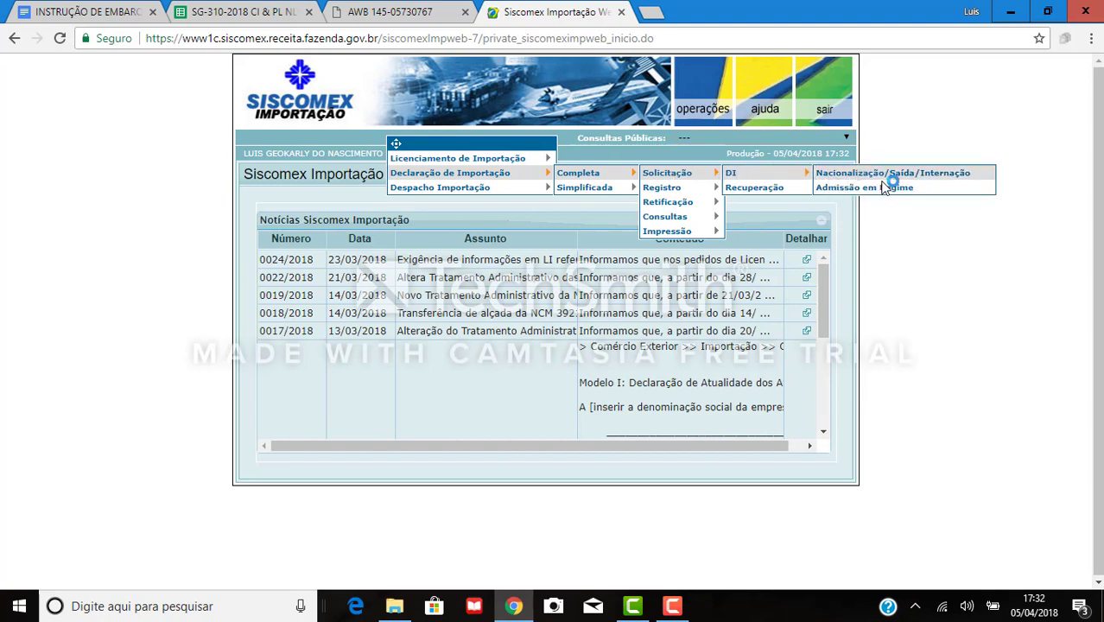
click(872, 176)
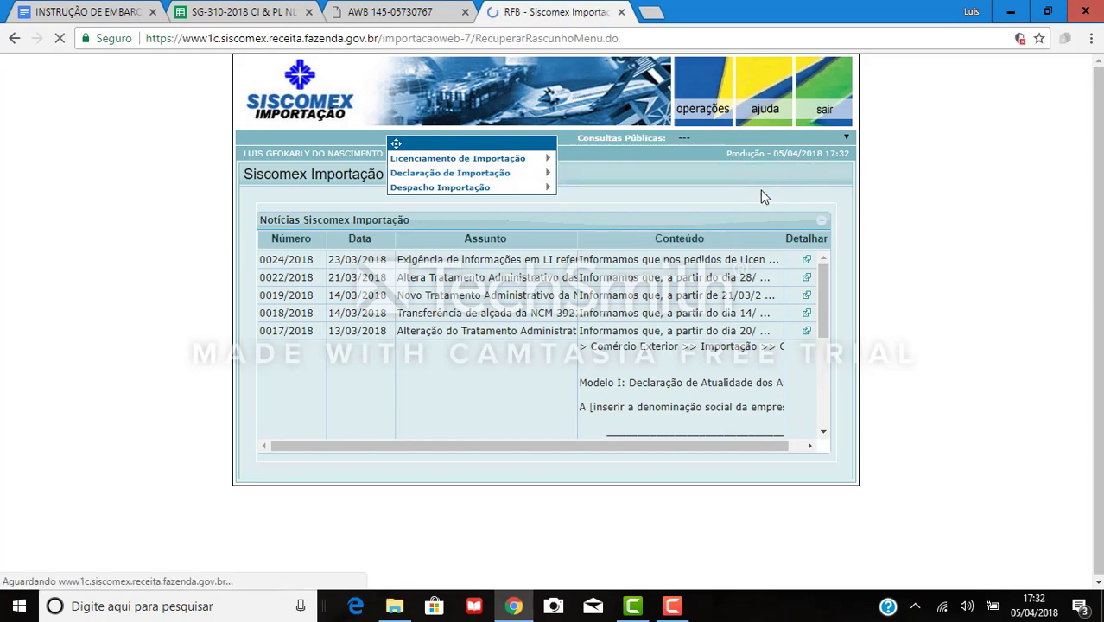
Search for the saved request AULA1 to reopen its Elaborar DI - CONSUMO form.
click(597, 250)
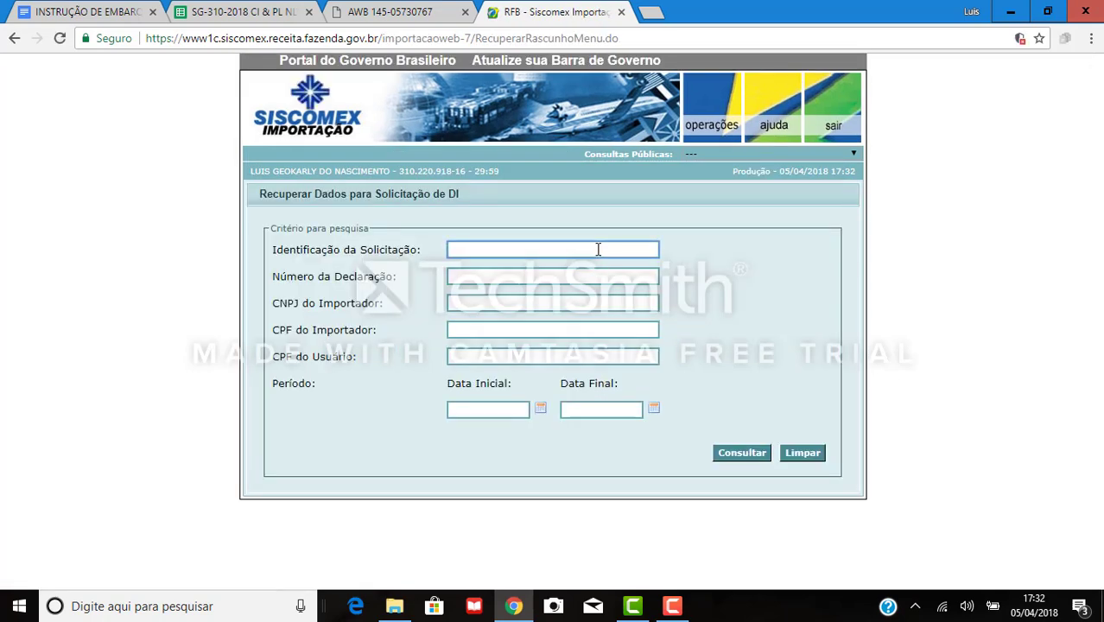
text(AULA1)
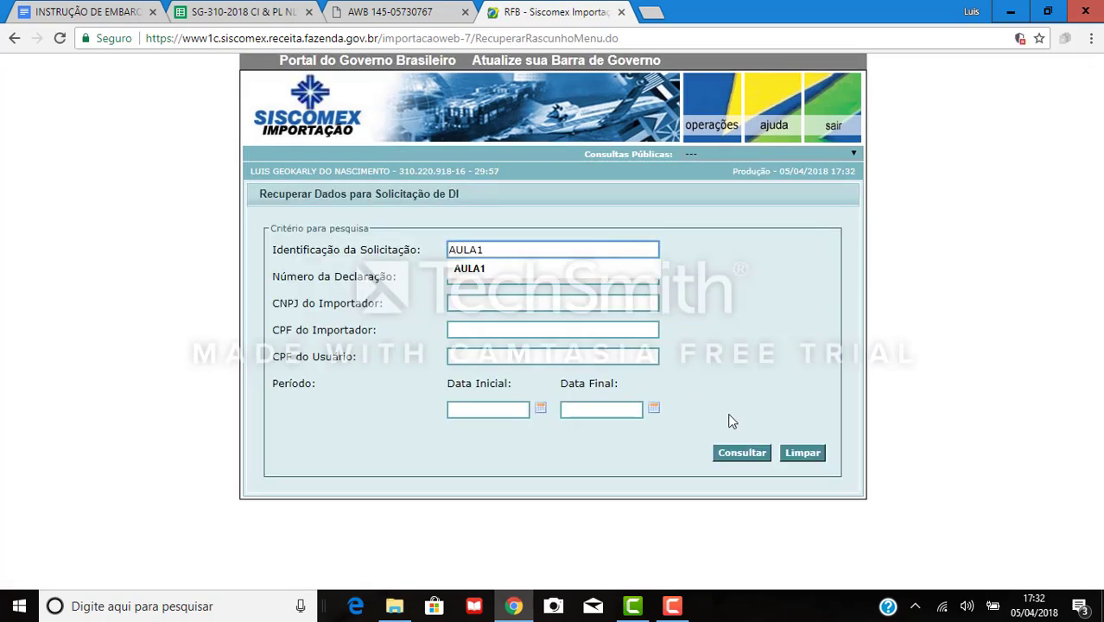
click(733, 453)
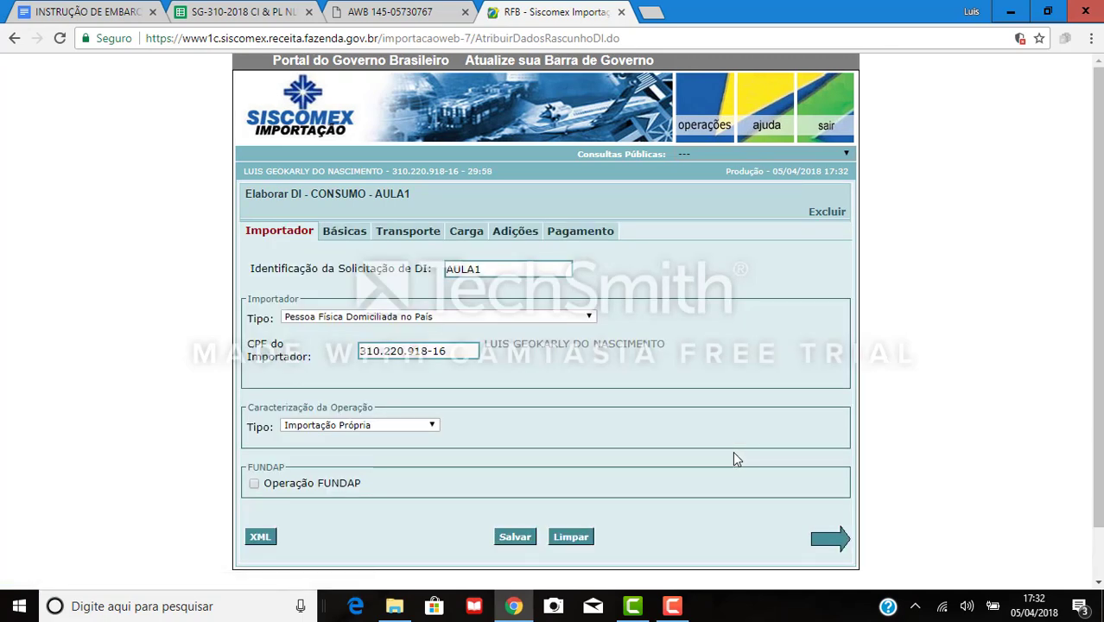
On the Básicas tab, look up and pick the URF Aeroporto Internacional de Viracopos.
click(343, 239)
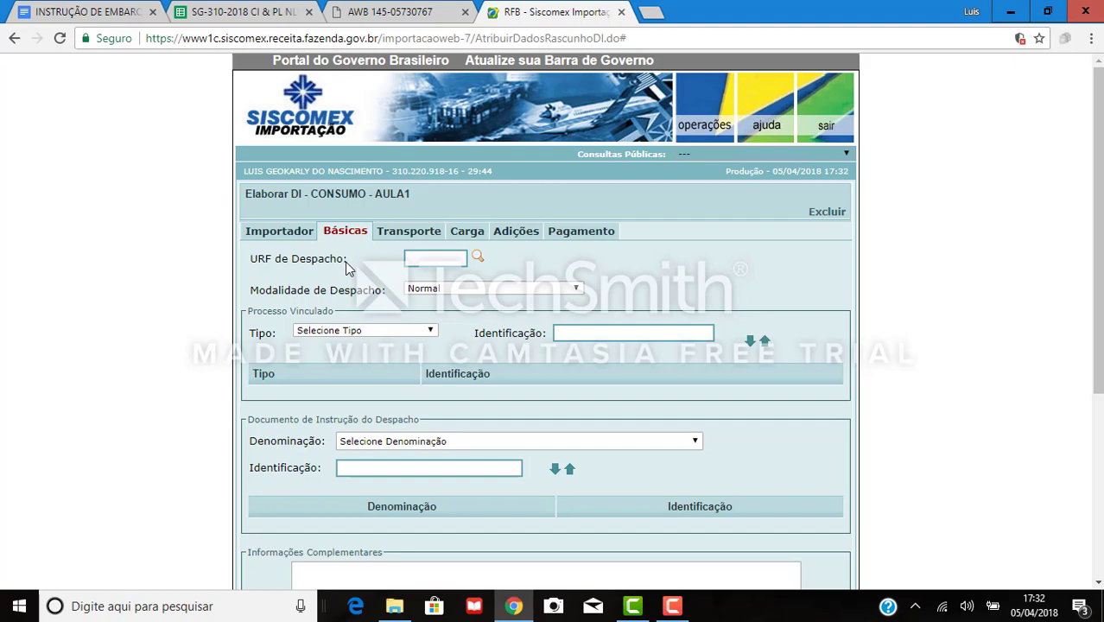
click(478, 258)
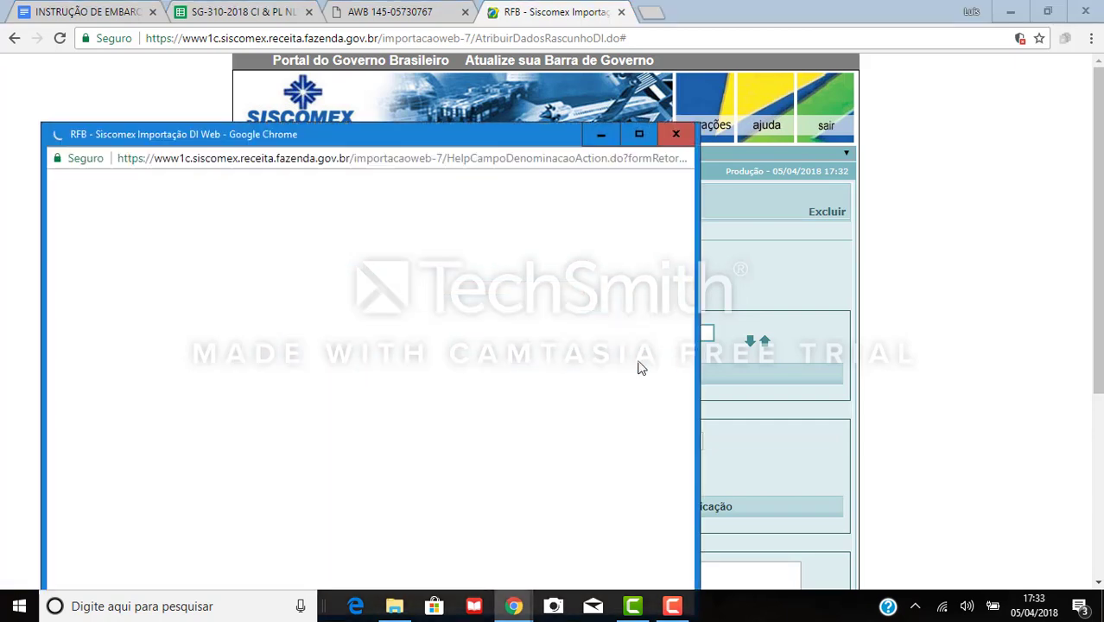
drag(498, 135, 505, 52)
click(256, 235)
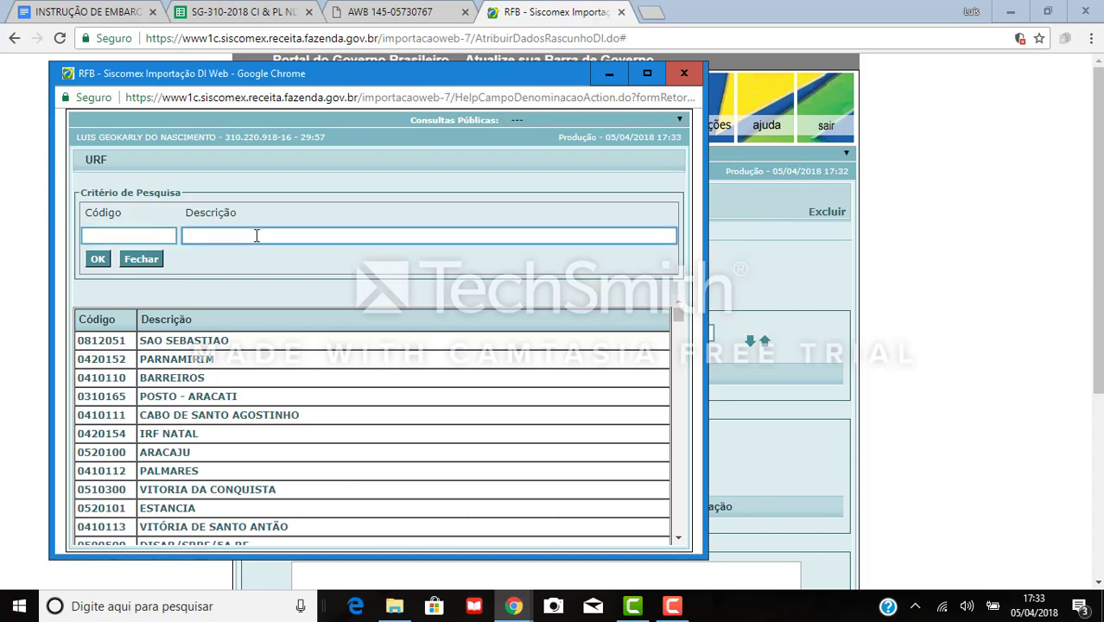
text(AEROP)
key(BackSpace)
key(BackSpace)
text(OP)
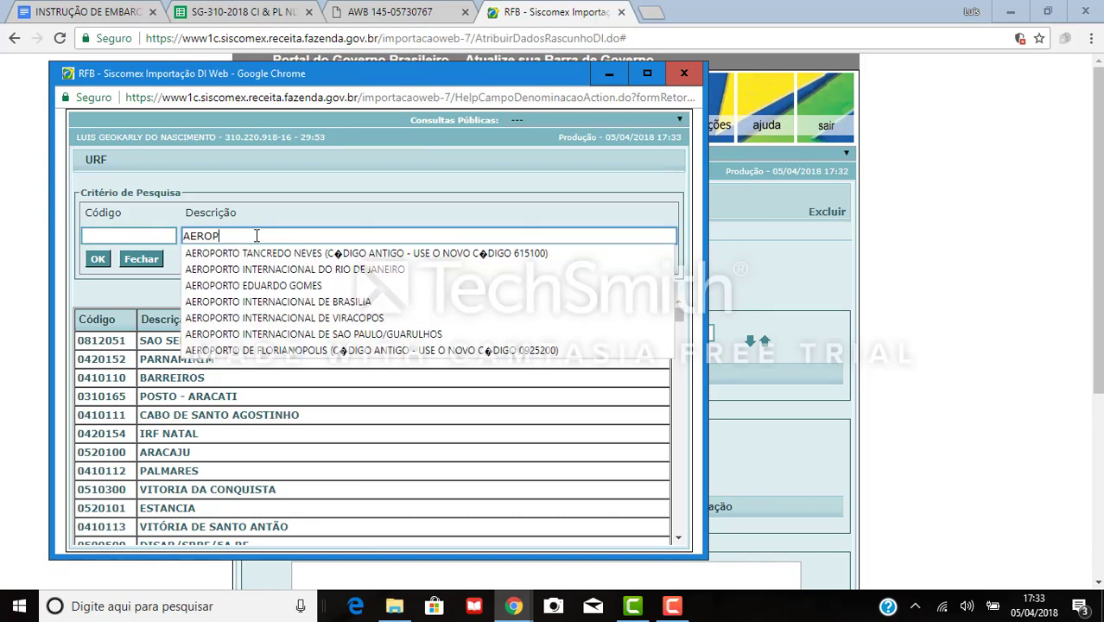
text(ORTO INTERNACIONA)
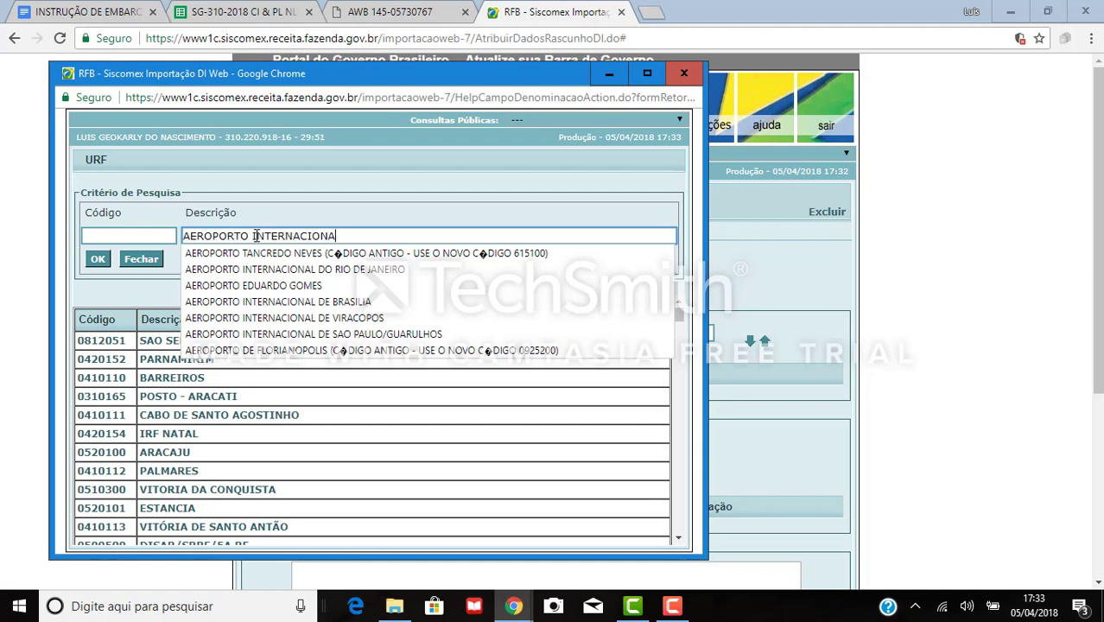
text(L DE VIRACOPOS)
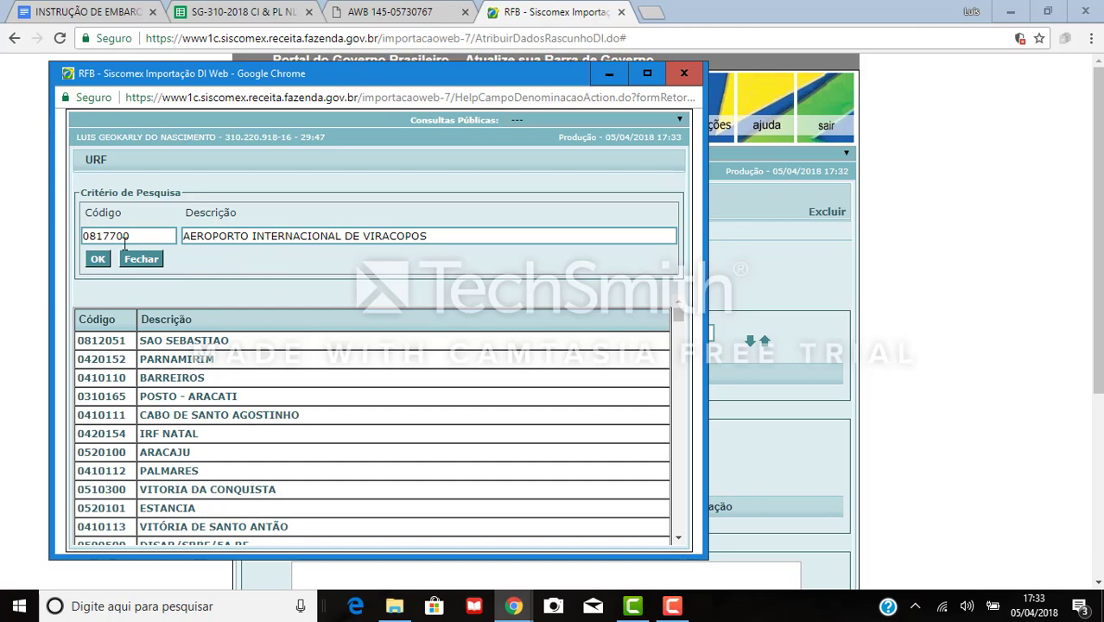
click(99, 262)
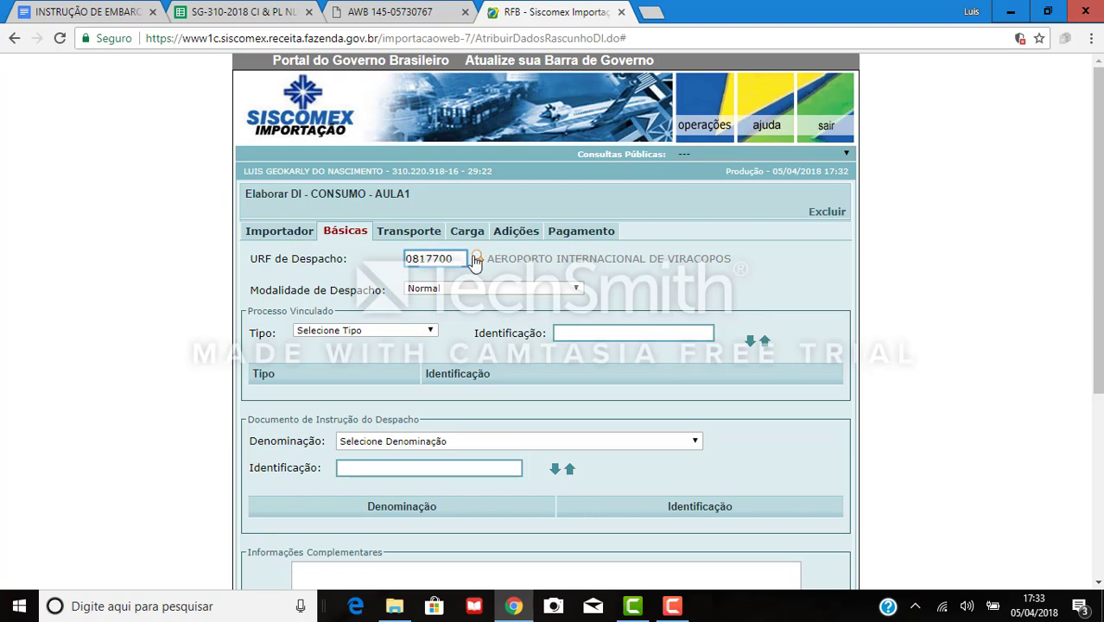
Re-enter the URF de Despacho code as 0817700, fixing the rejected 0817709.
double_click(442, 258)
key(BackSpace)
click(442, 258)
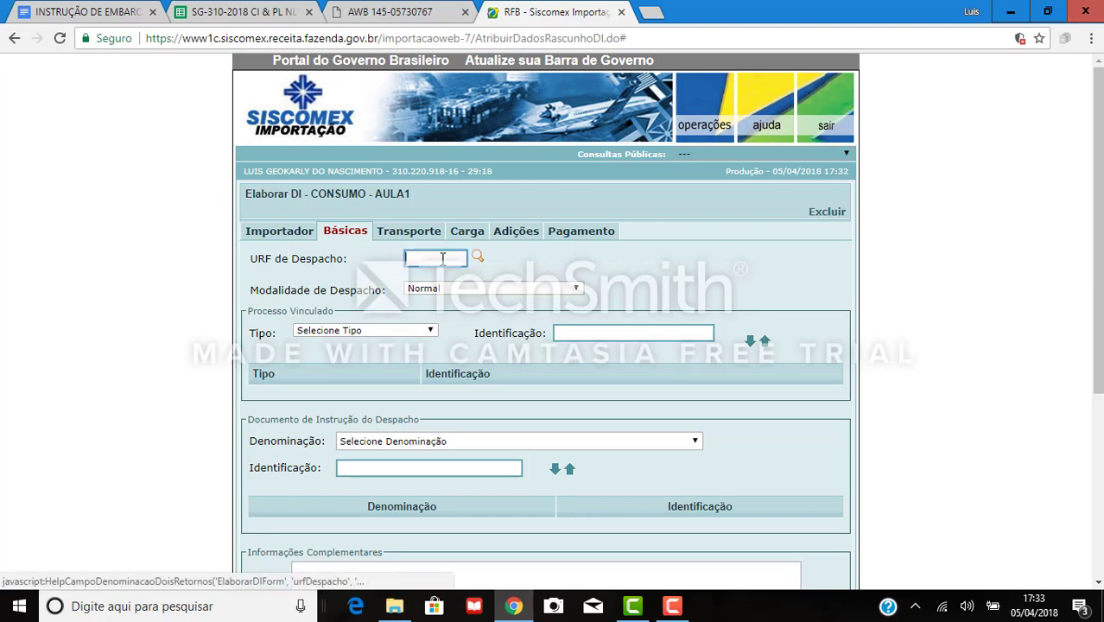
text(0817709)
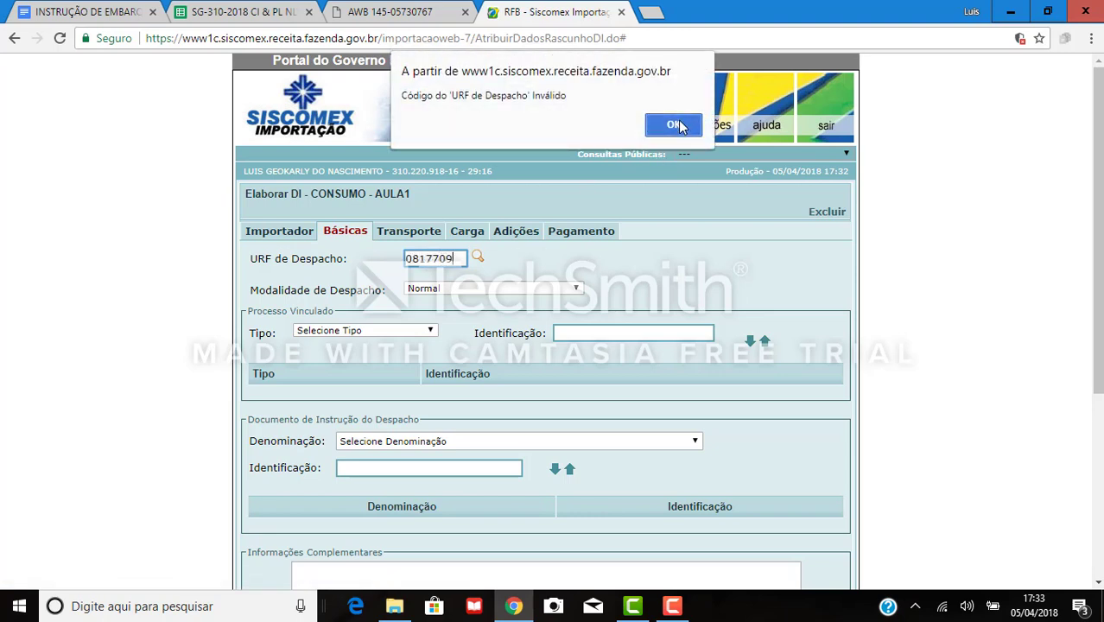
click(673, 132)
key(BackSpace)
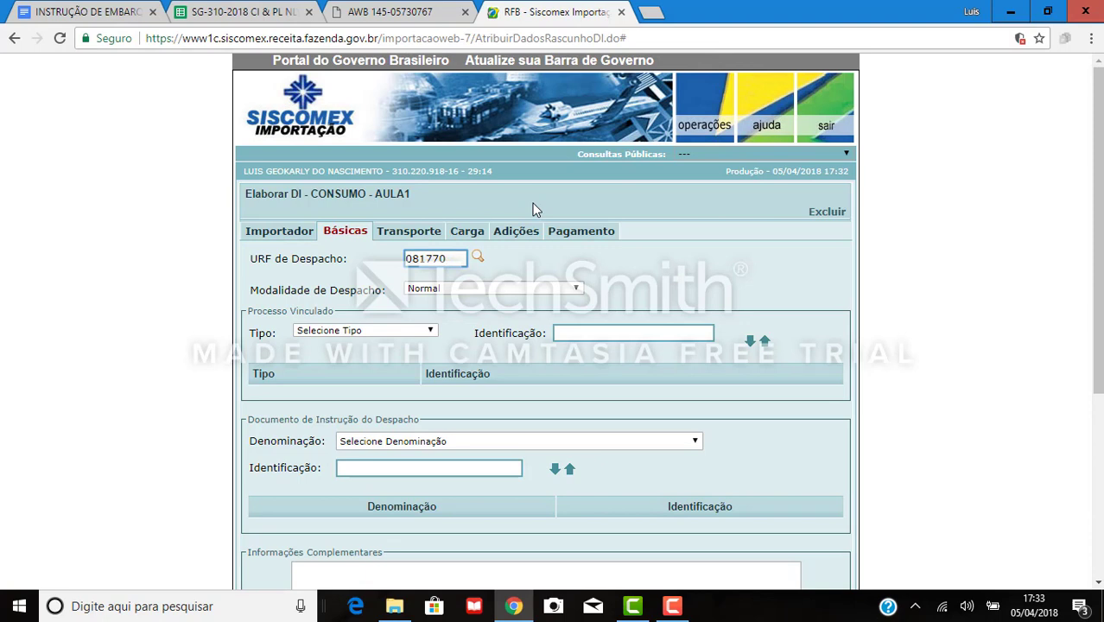
text(0)
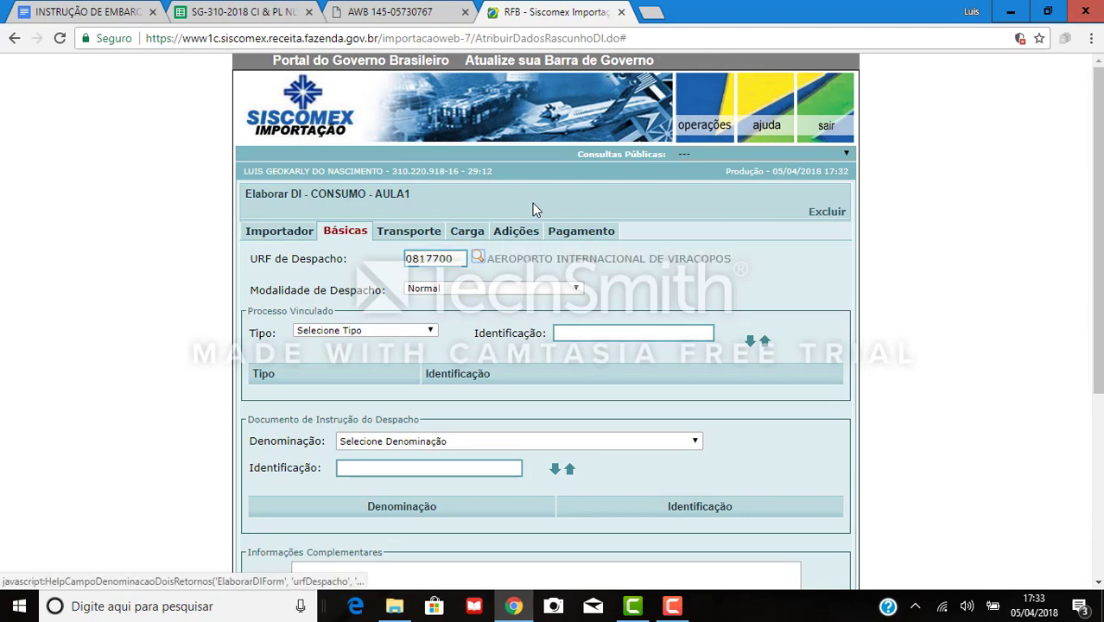
click(516, 287)
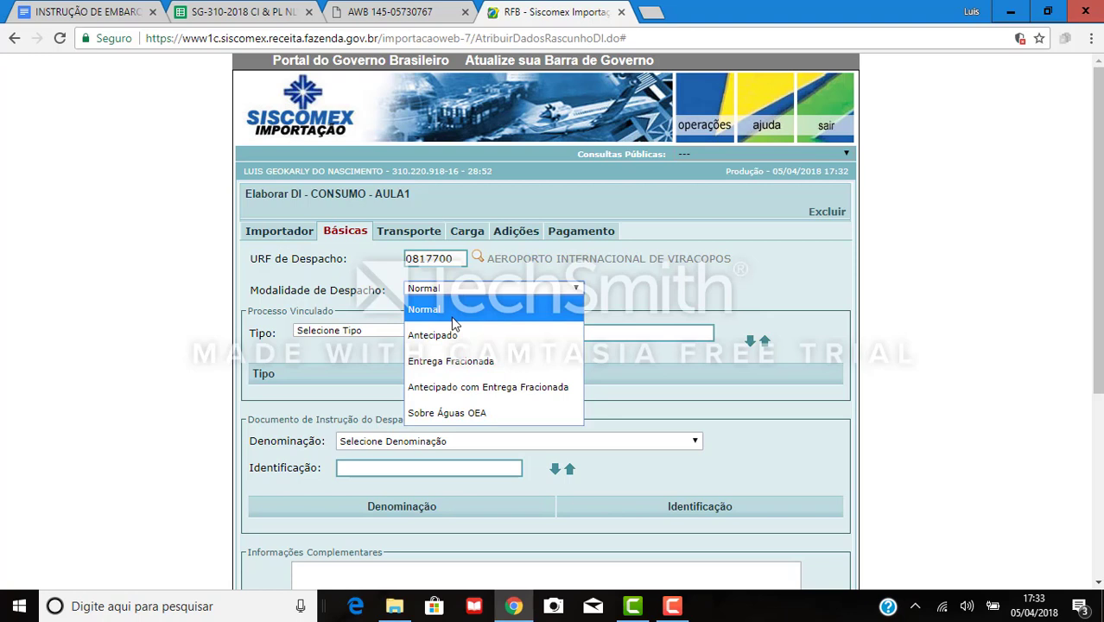
click(452, 318)
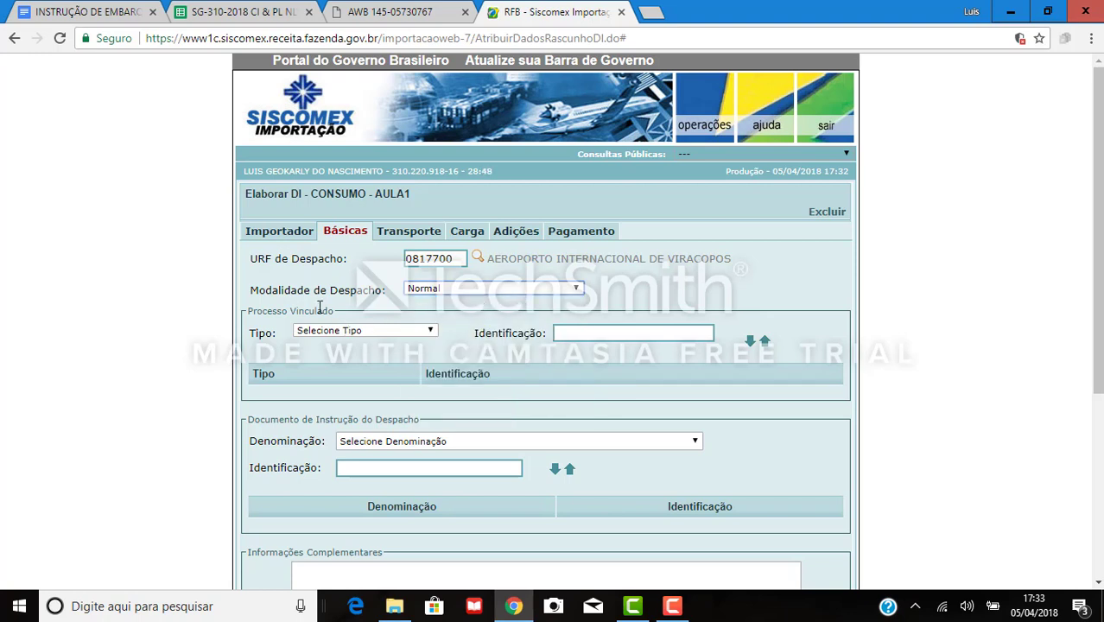
click(378, 335)
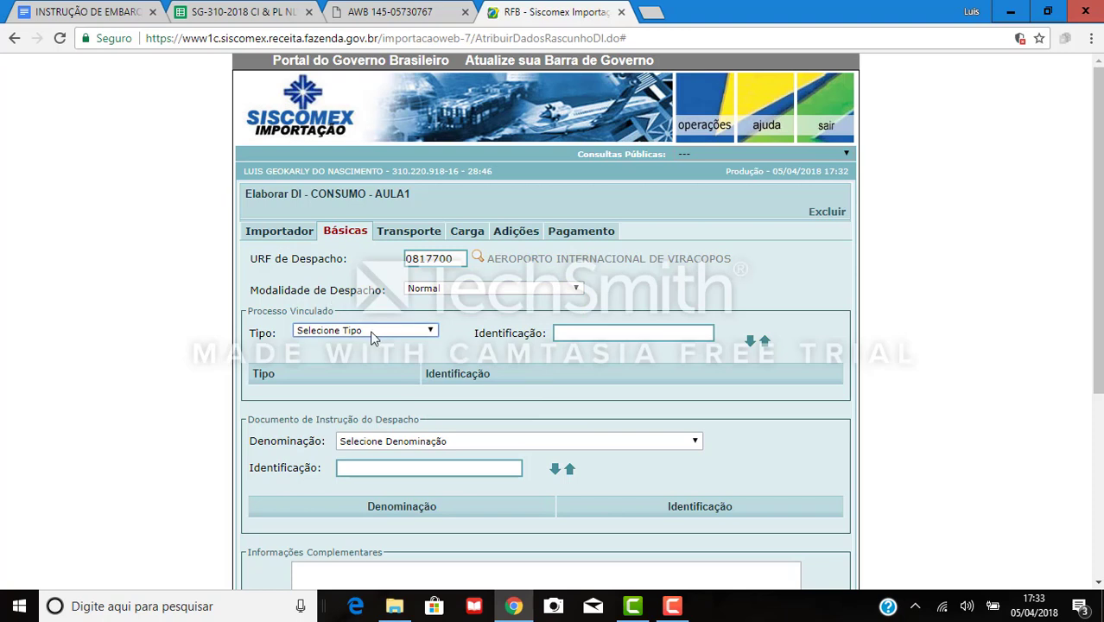
click(375, 331)
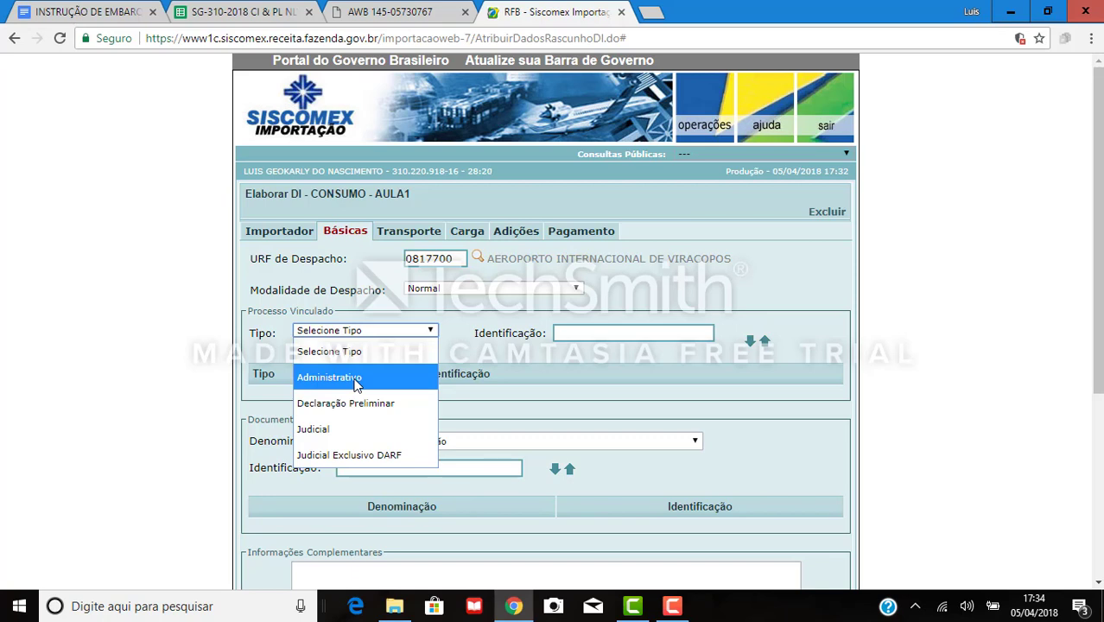
click(356, 380)
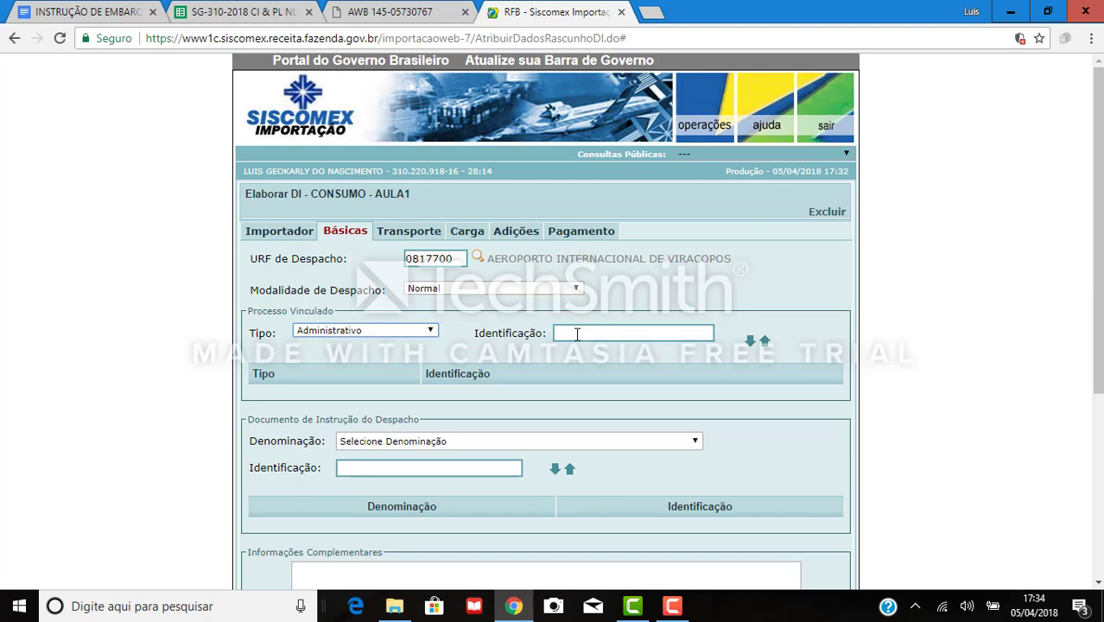
click(431, 333)
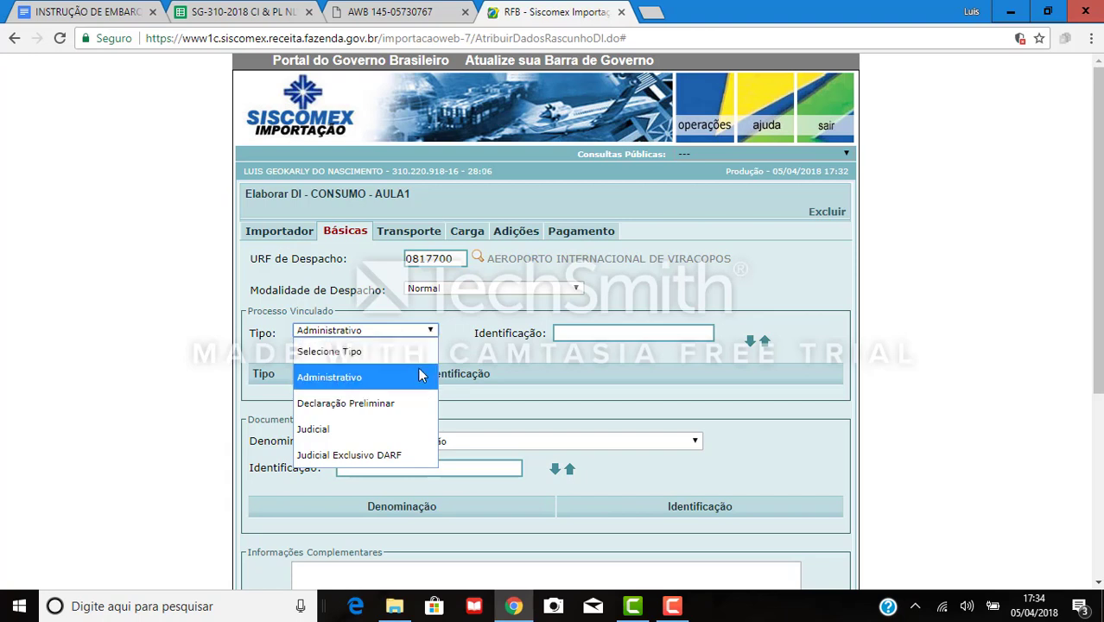
click(420, 373)
click(579, 332)
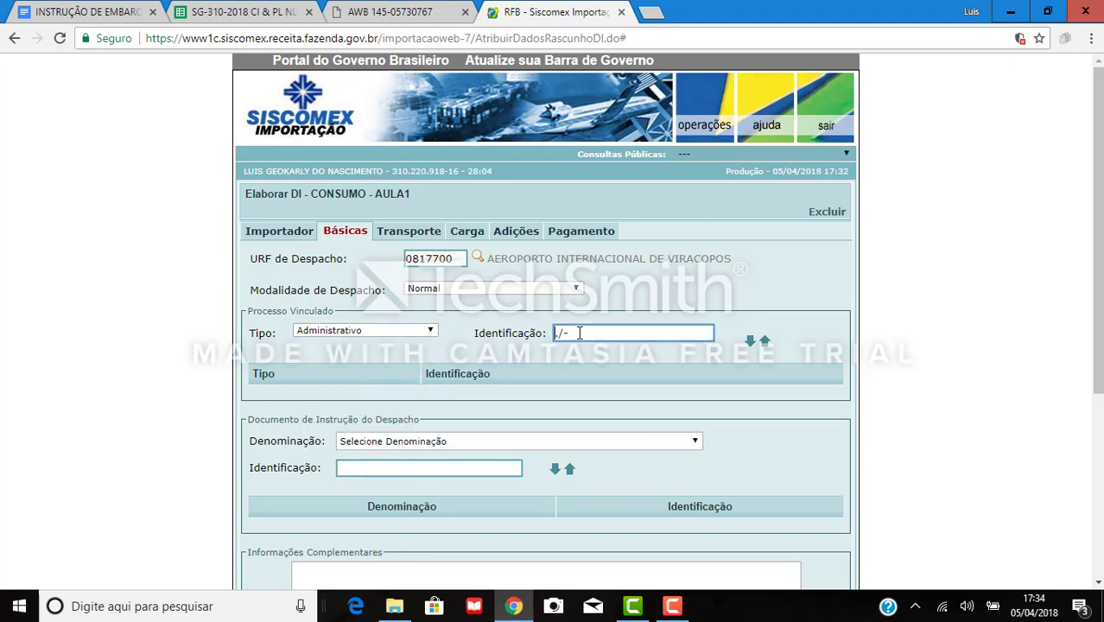
click(429, 331)
key(Return)
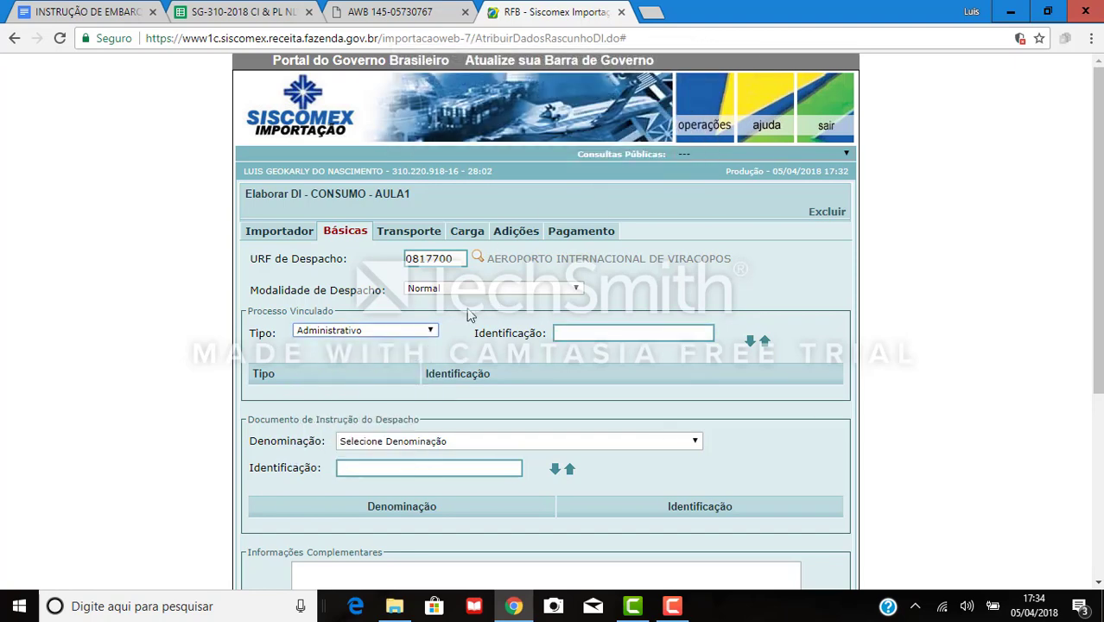
click(432, 335)
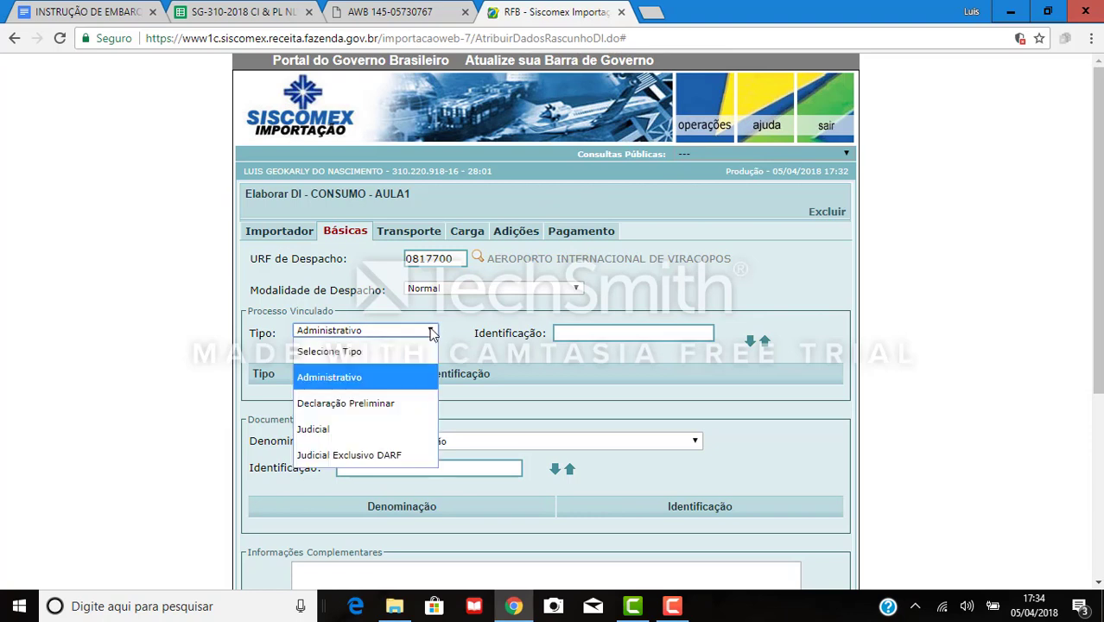
click(389, 359)
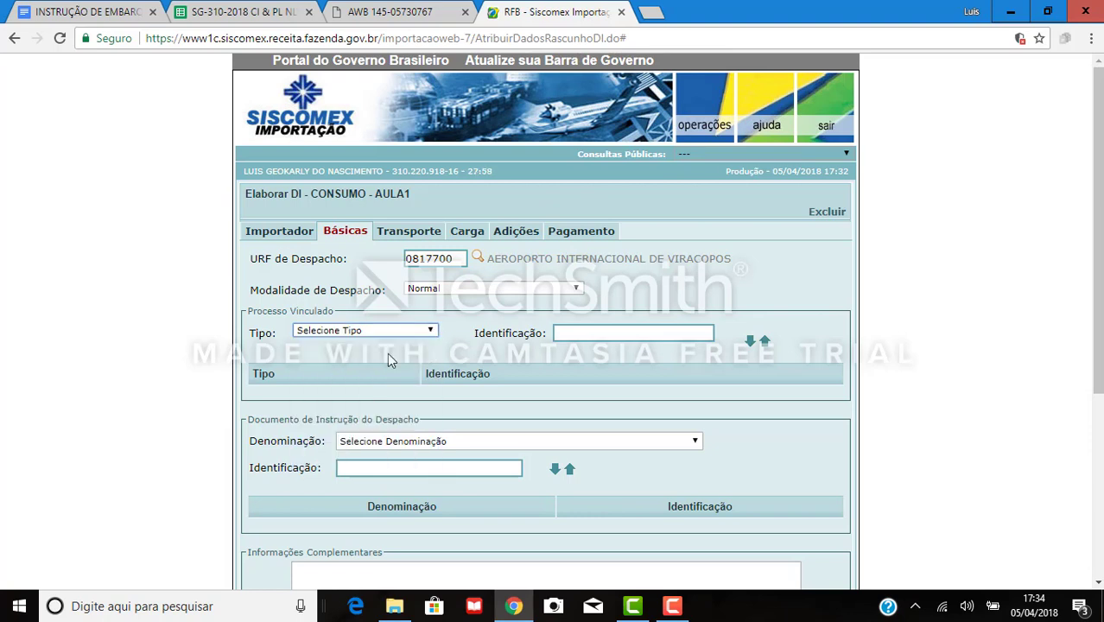
click(417, 335)
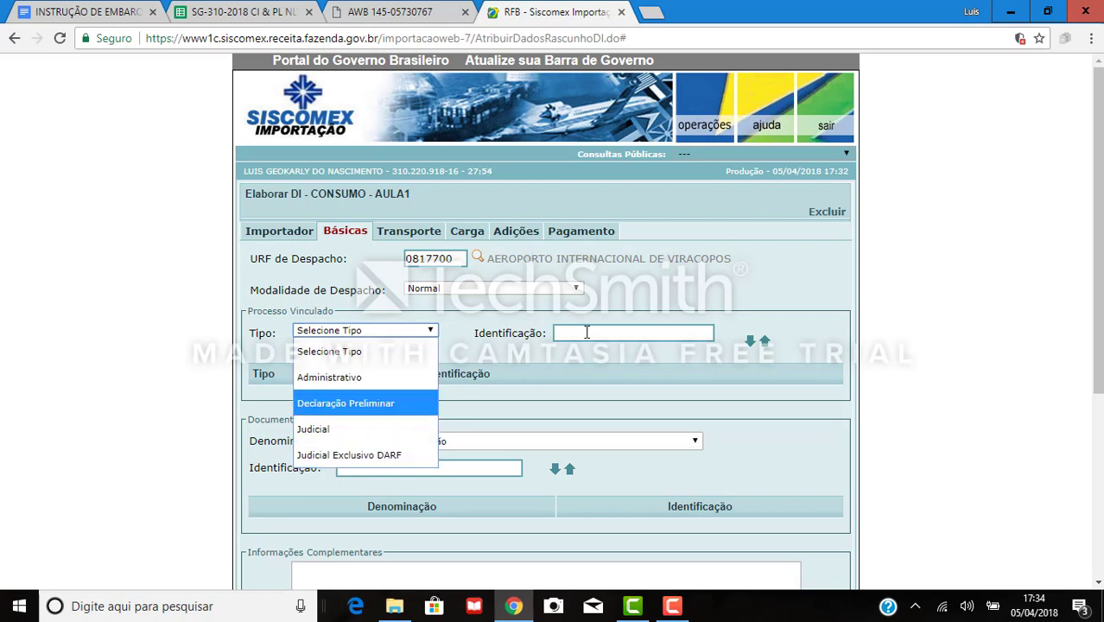
click(568, 364)
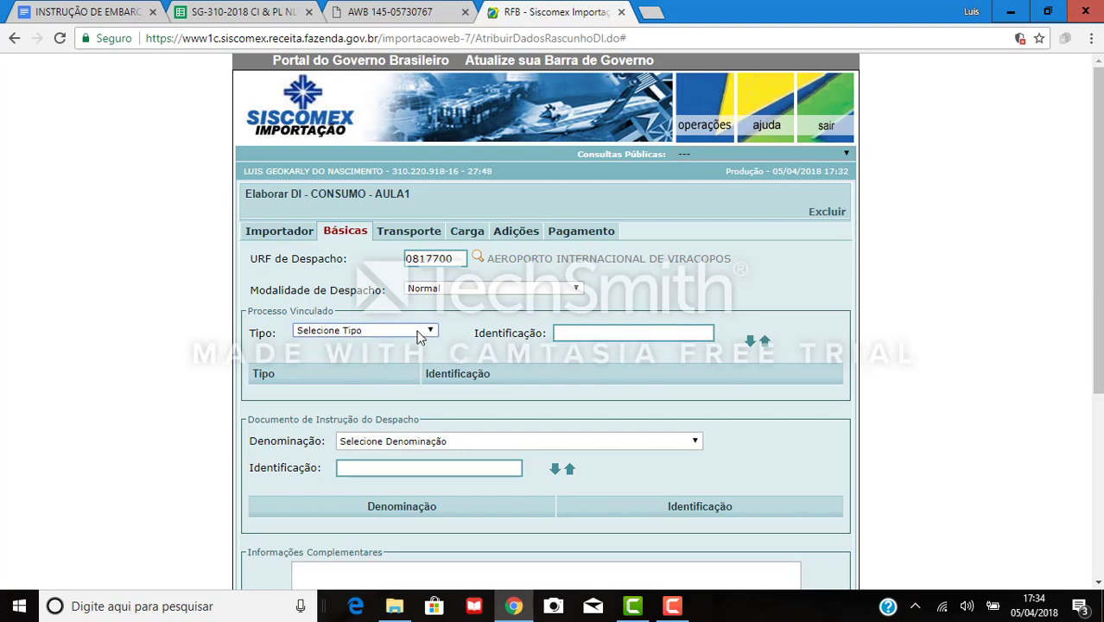
click(422, 332)
click(373, 374)
click(556, 335)
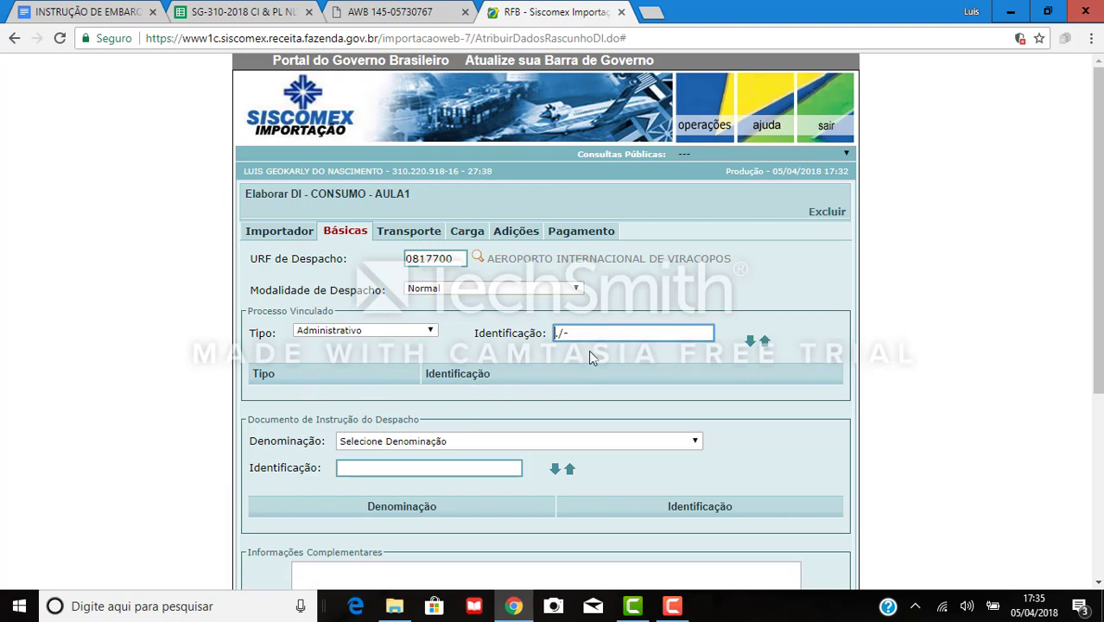
text(99999.999999/9999-99)
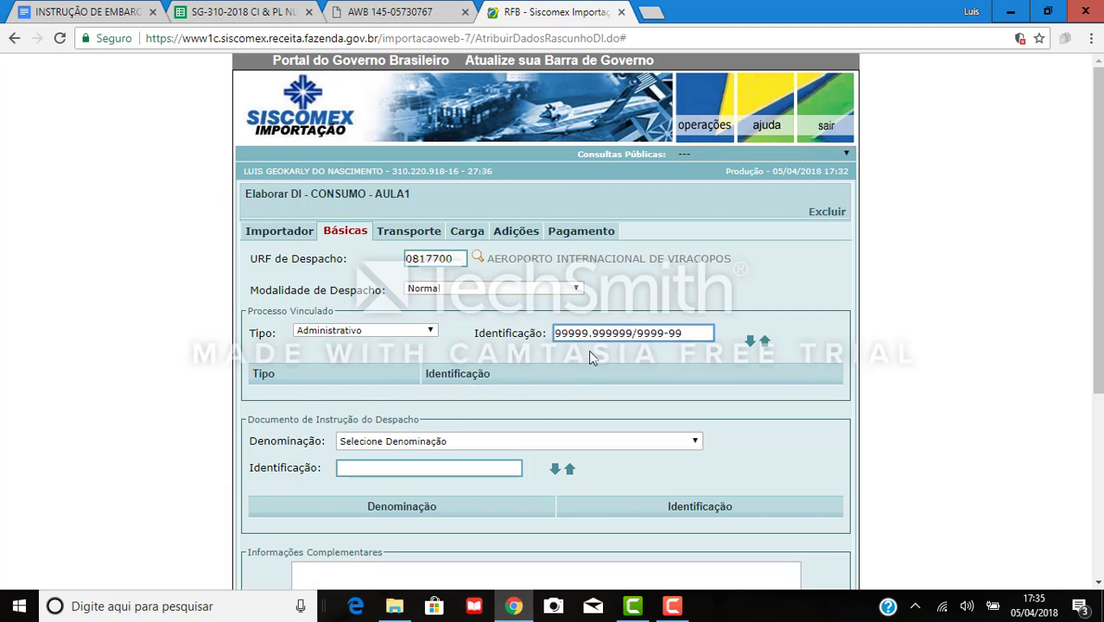
click(751, 343)
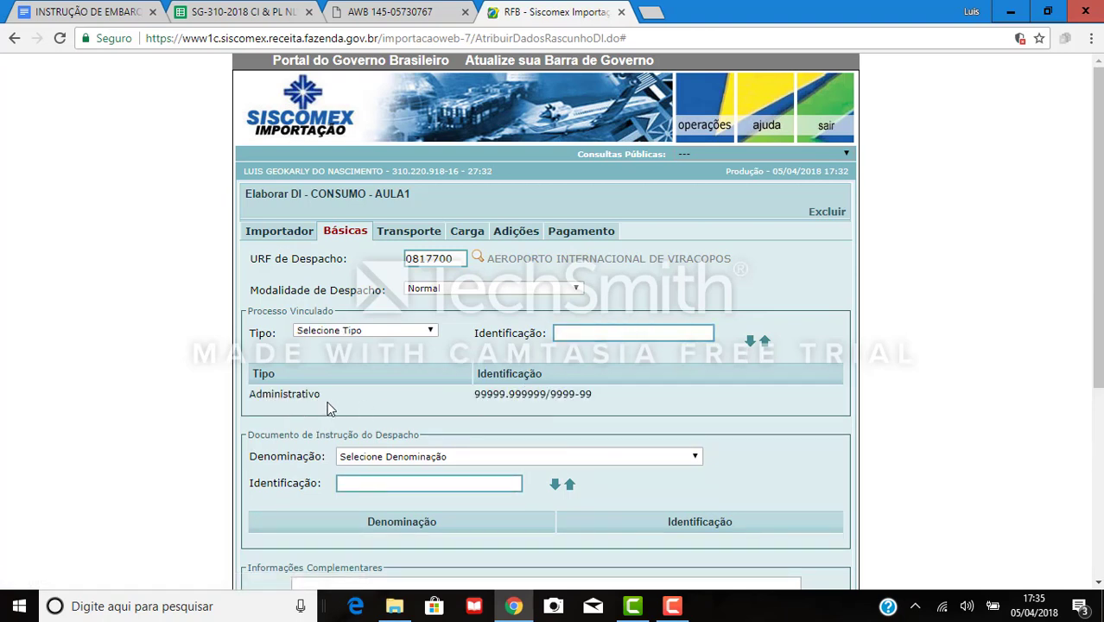
click(605, 396)
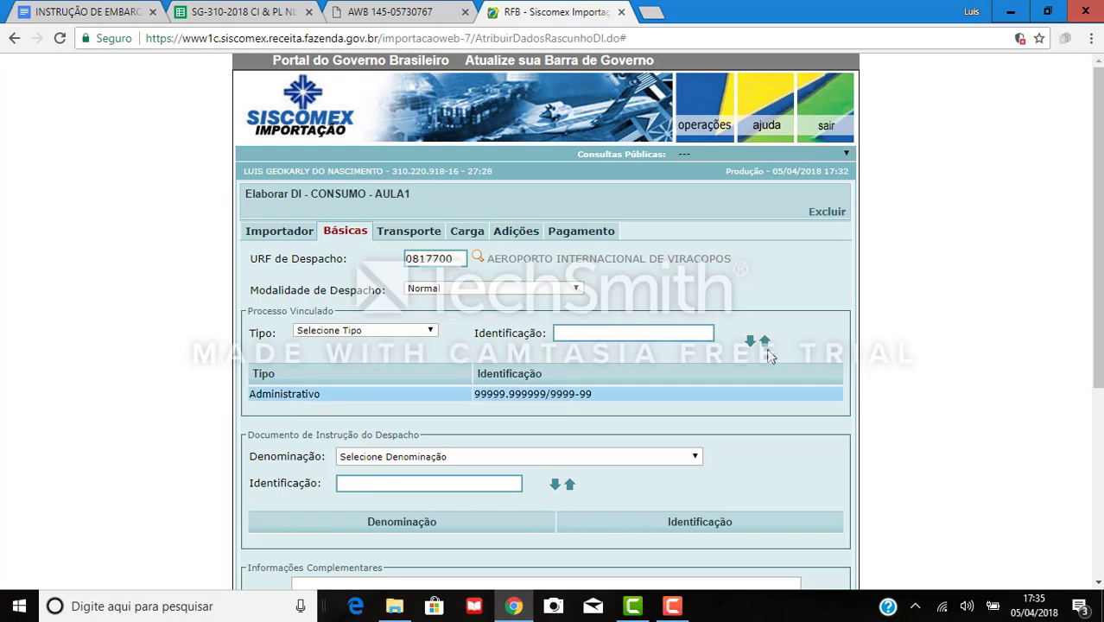
click(765, 342)
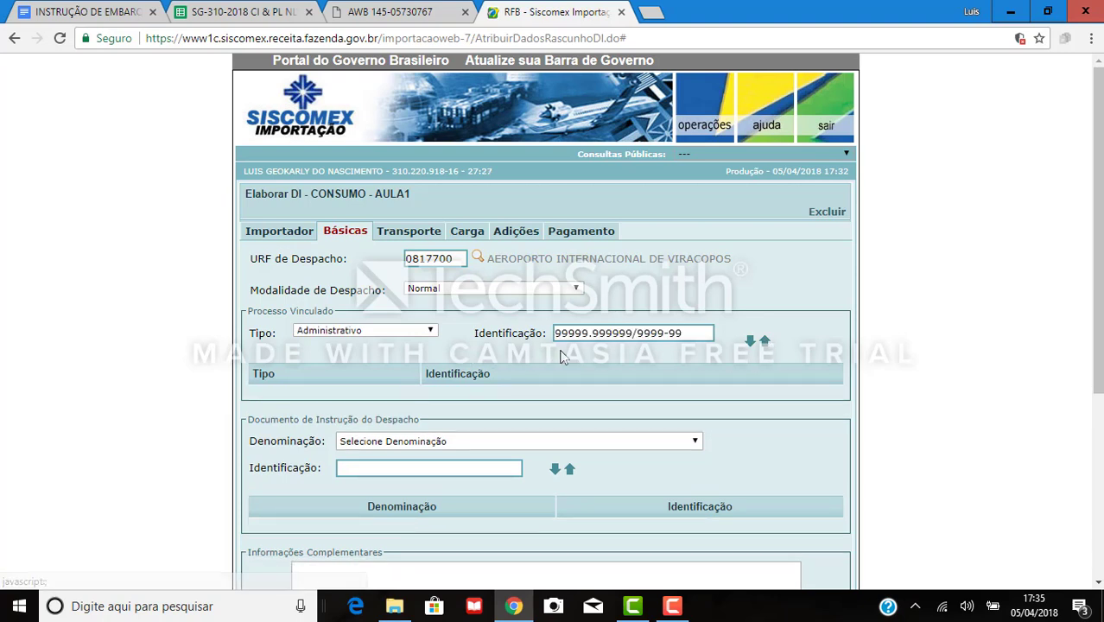
click(430, 330)
click(346, 348)
key(Tab)
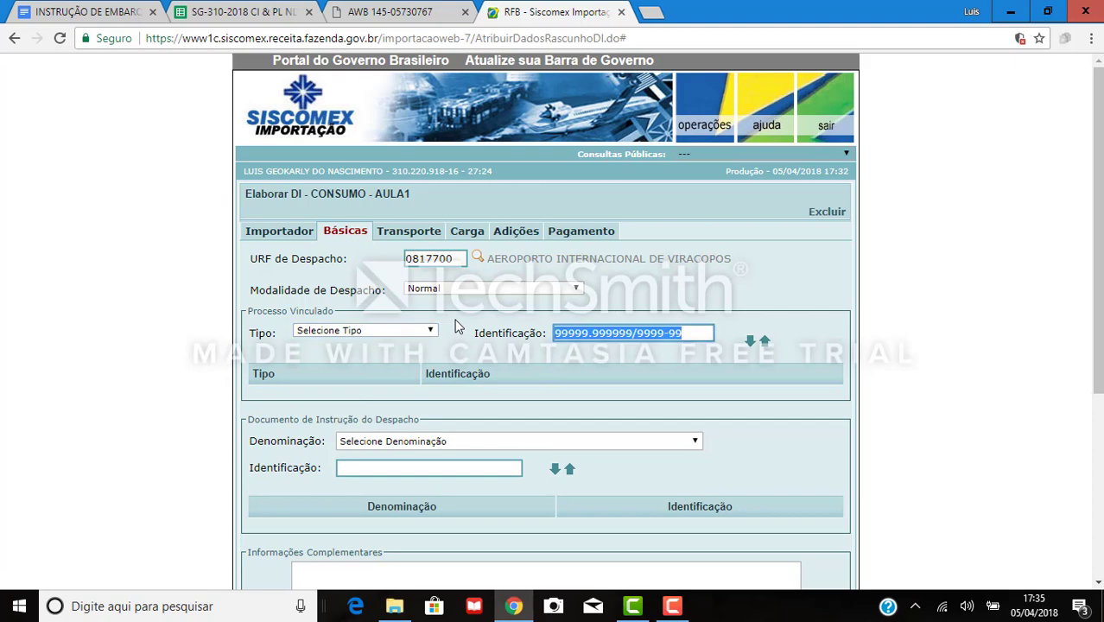
key(BackSpace)
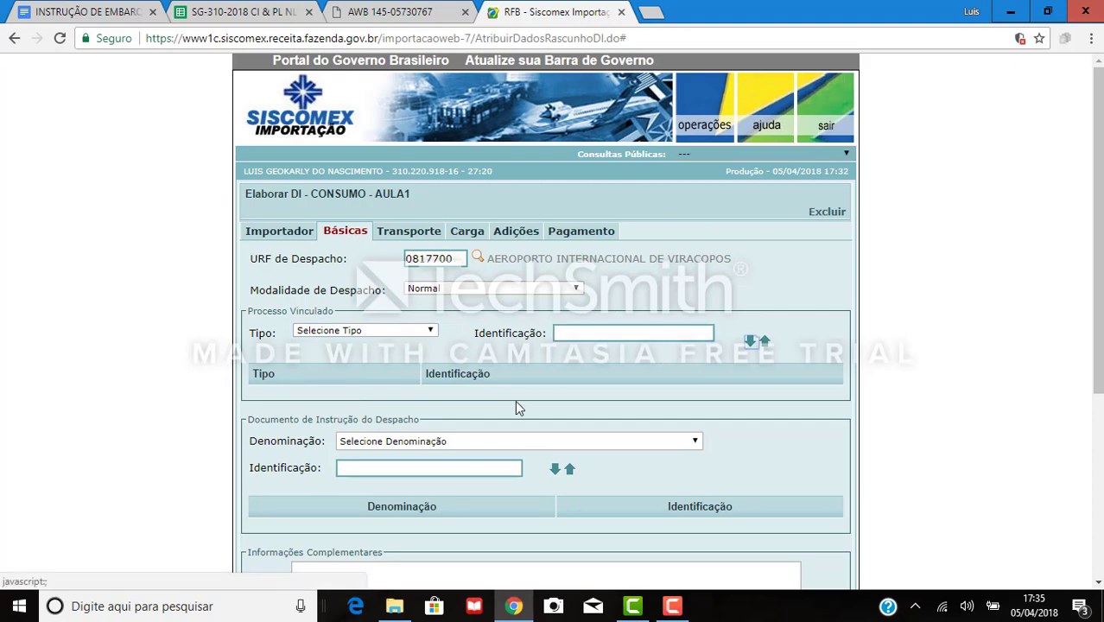
scroll(522, 395, down, 1)
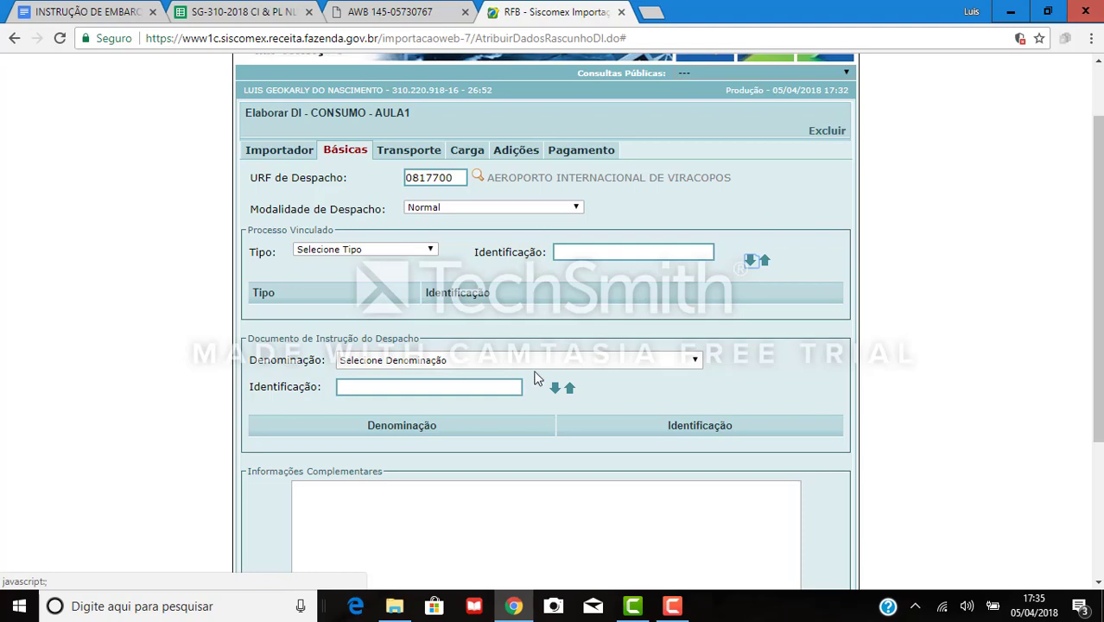
Browse the instruction document type list and close it without choosing.
click(534, 365)
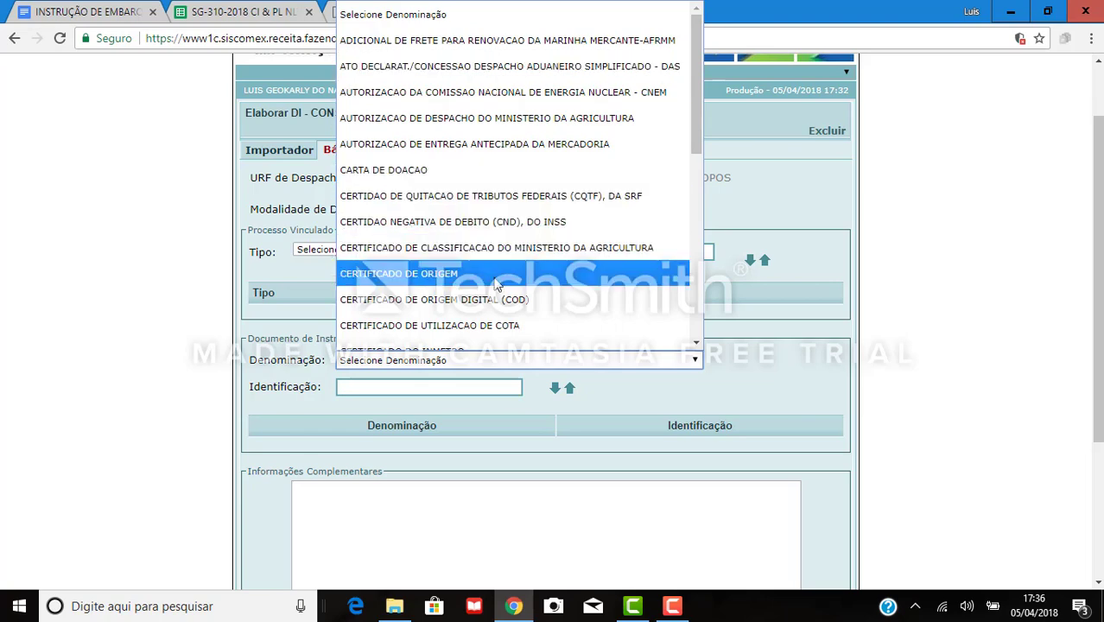
scroll(497, 300, down, 5)
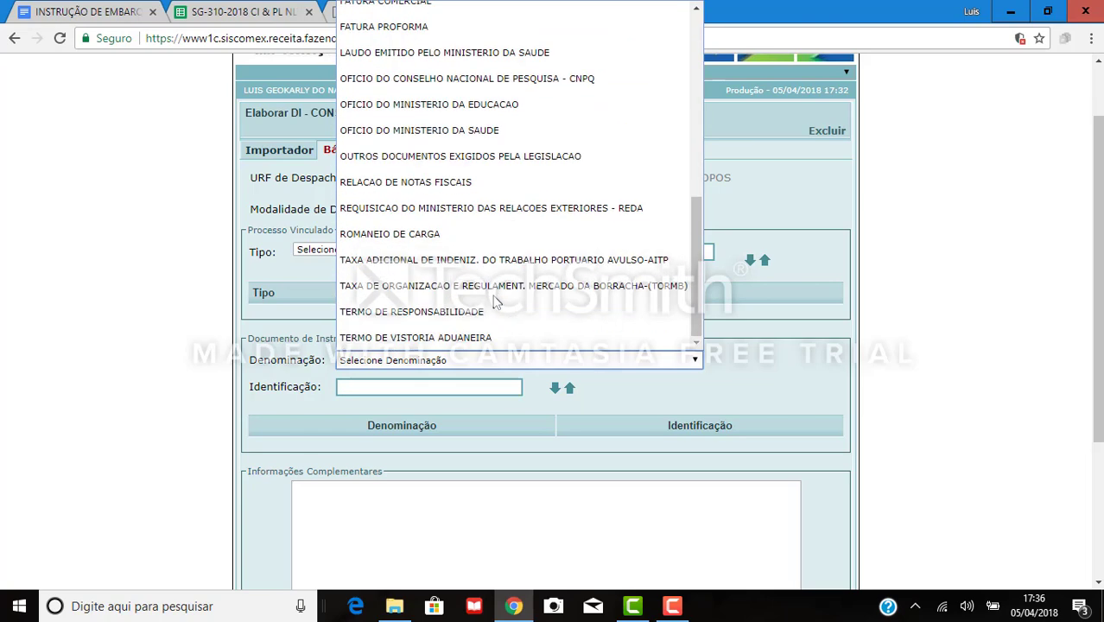
scroll(497, 307, up, 6)
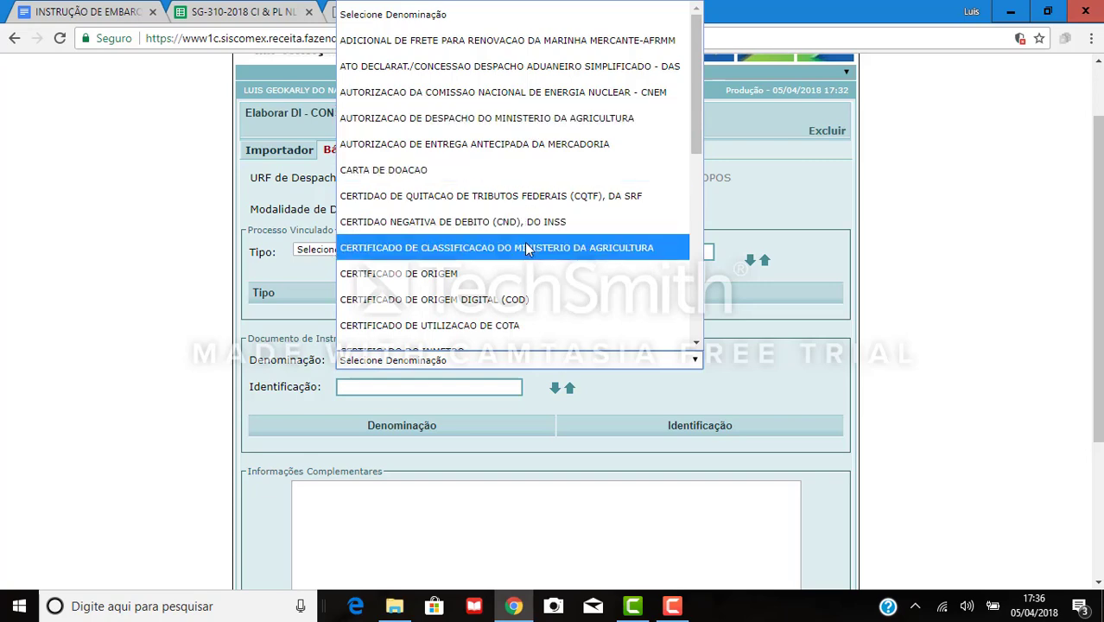
scroll(526, 248, down, 6)
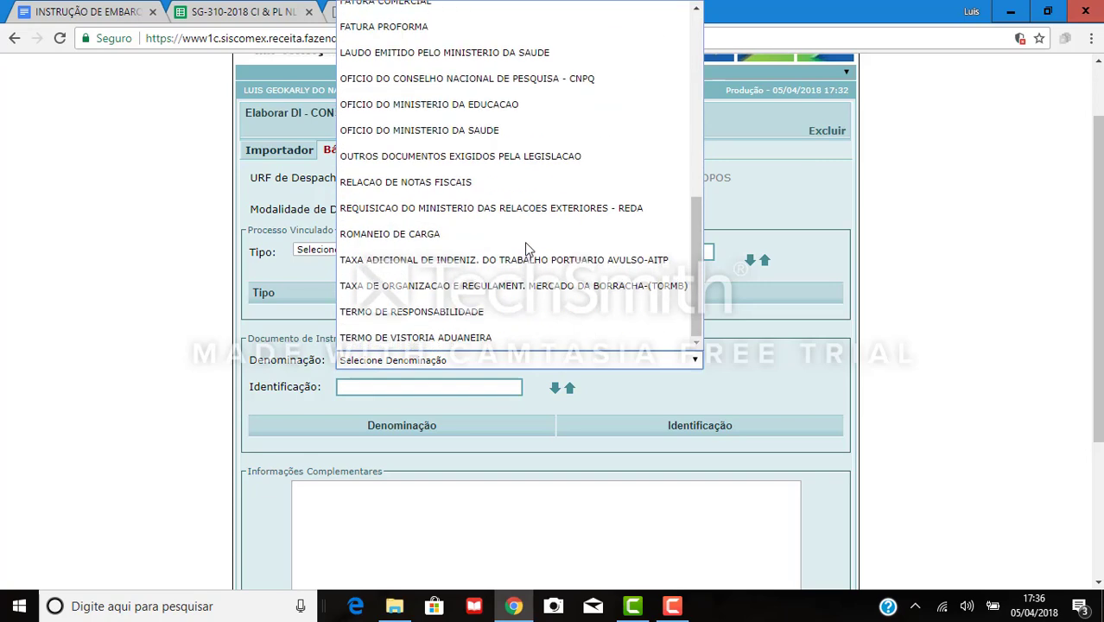
scroll(572, 187, up, 6)
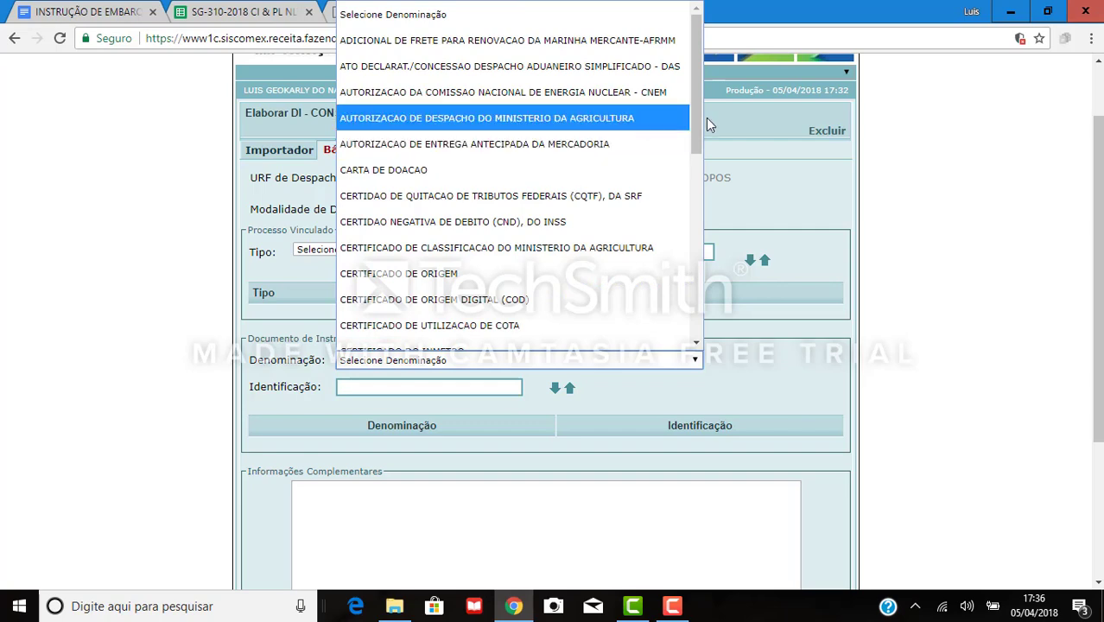
drag(697, 122, 690, 161)
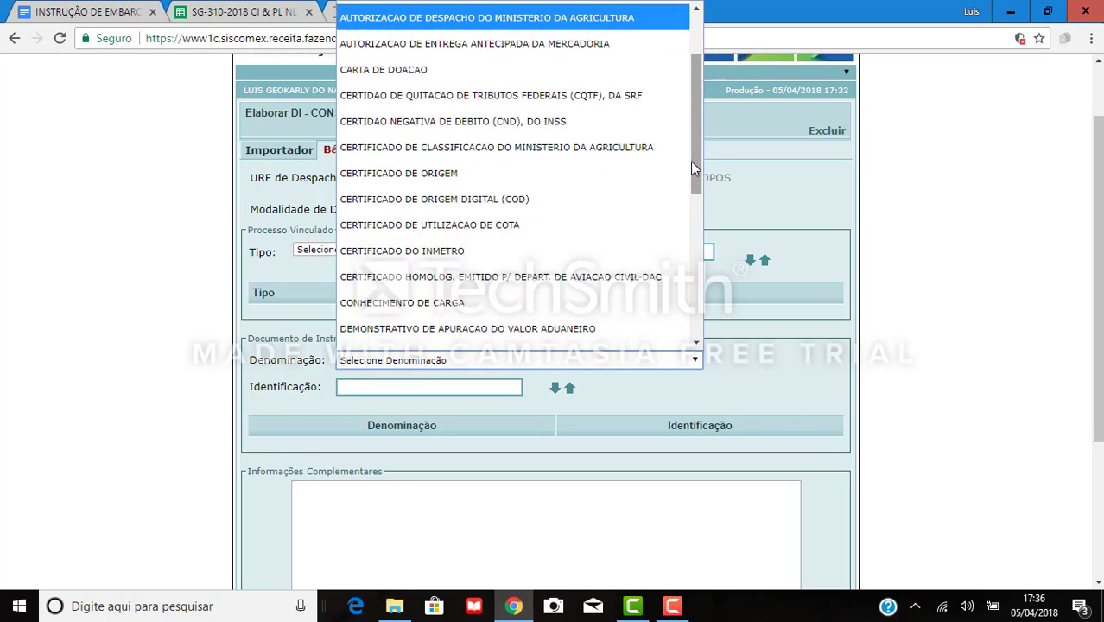
click(762, 176)
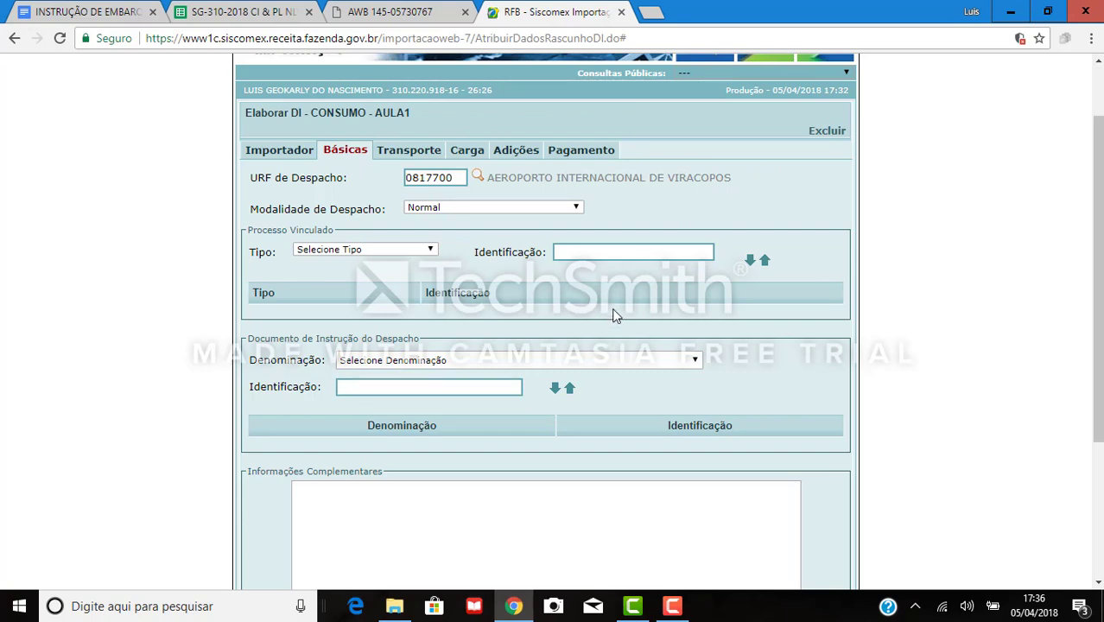
Select FATURA COMERCIAL as the document type and ready the Identificação field.
click(510, 370)
scroll(536, 213, down, 1)
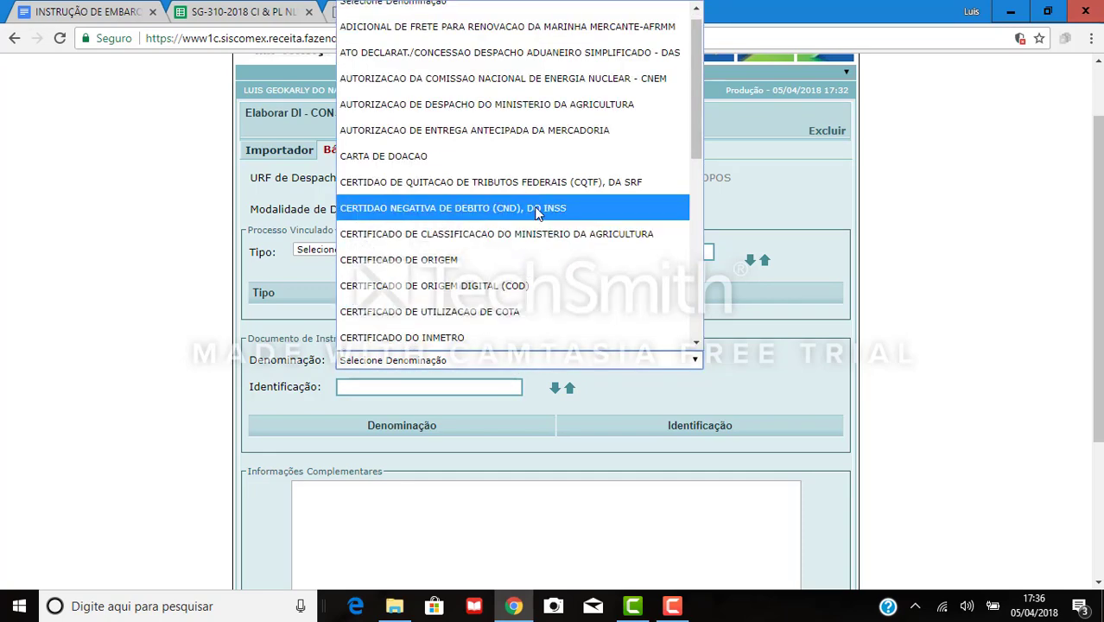
key(f)
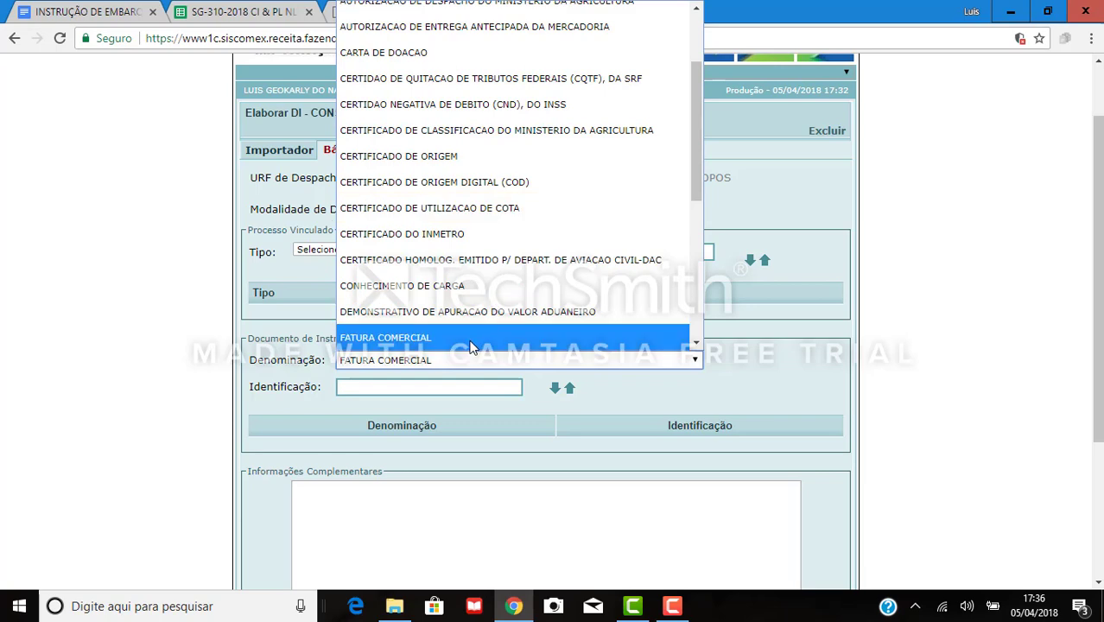
click(474, 338)
click(451, 386)
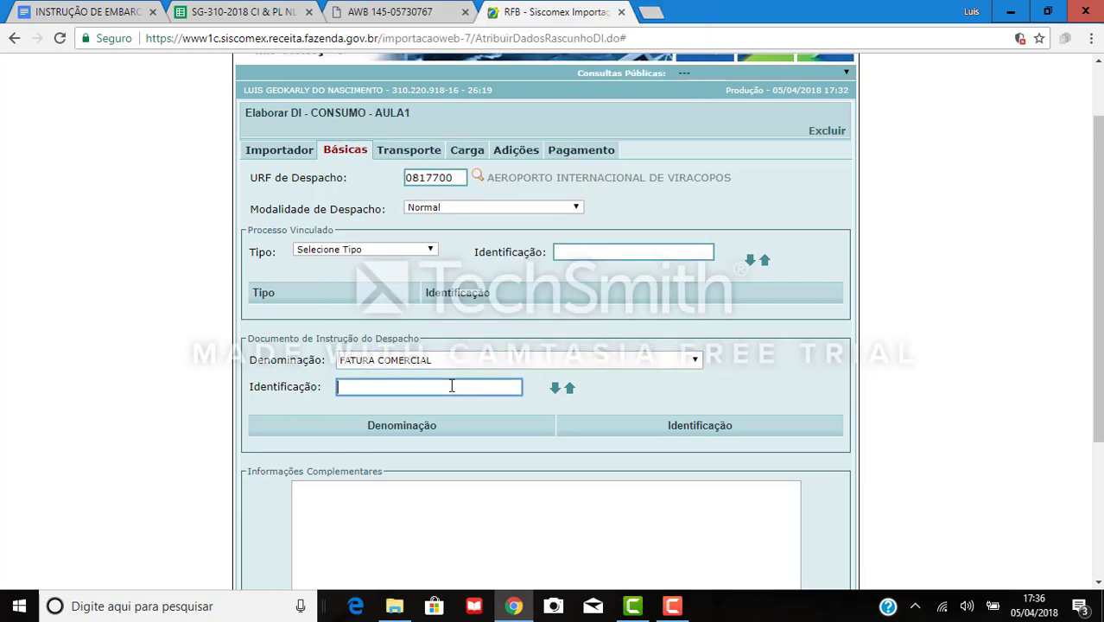
click(251, 8)
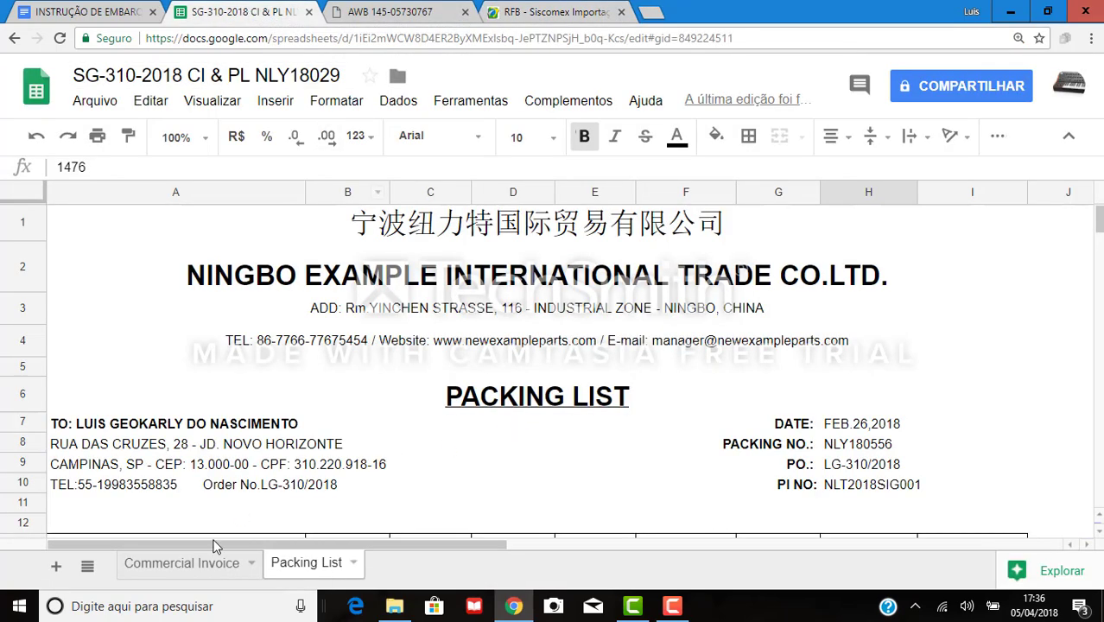
Copy invoice number NLY180556 from cell E8 of Commercial Invoice into Siscomex's Identificação field.
click(216, 566)
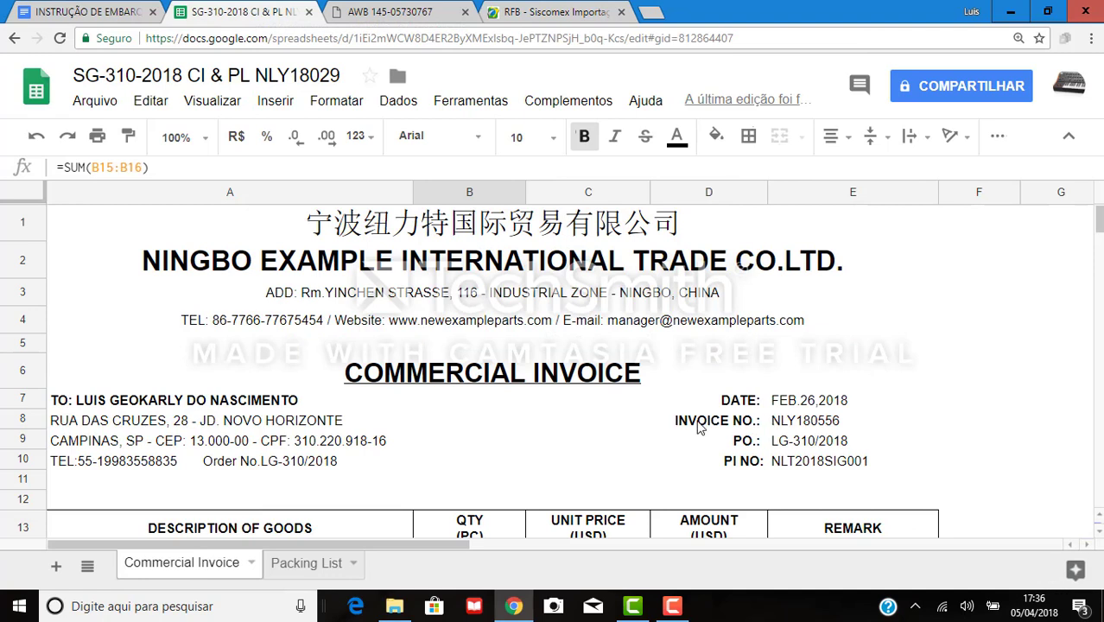
click(700, 424)
click(821, 425)
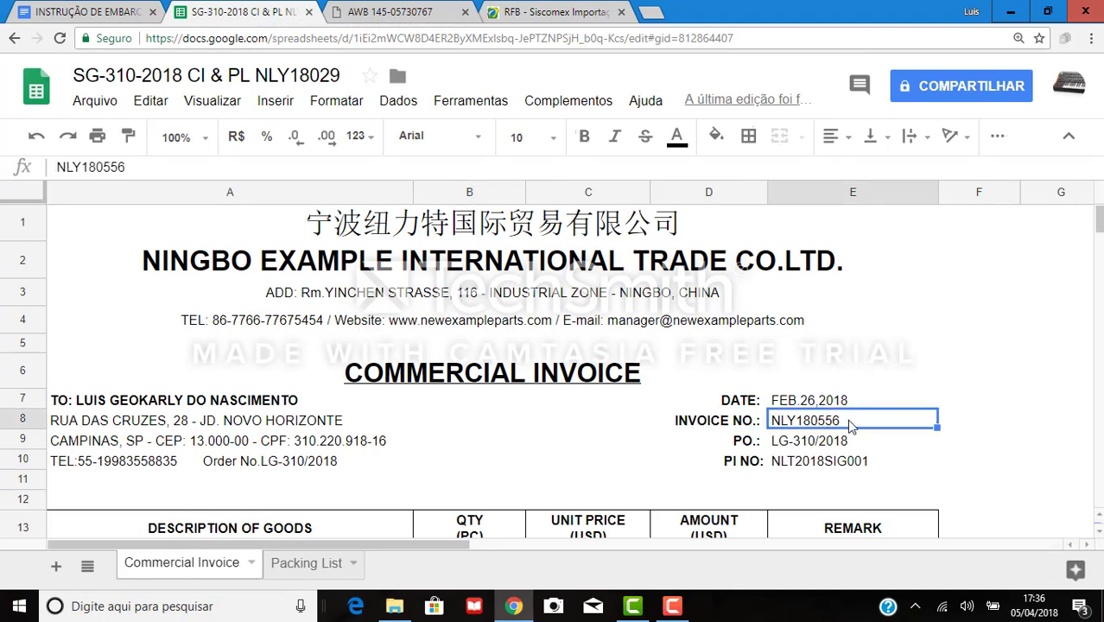
double_click(845, 423)
drag(843, 420, 773, 425)
key(ctrl+c)
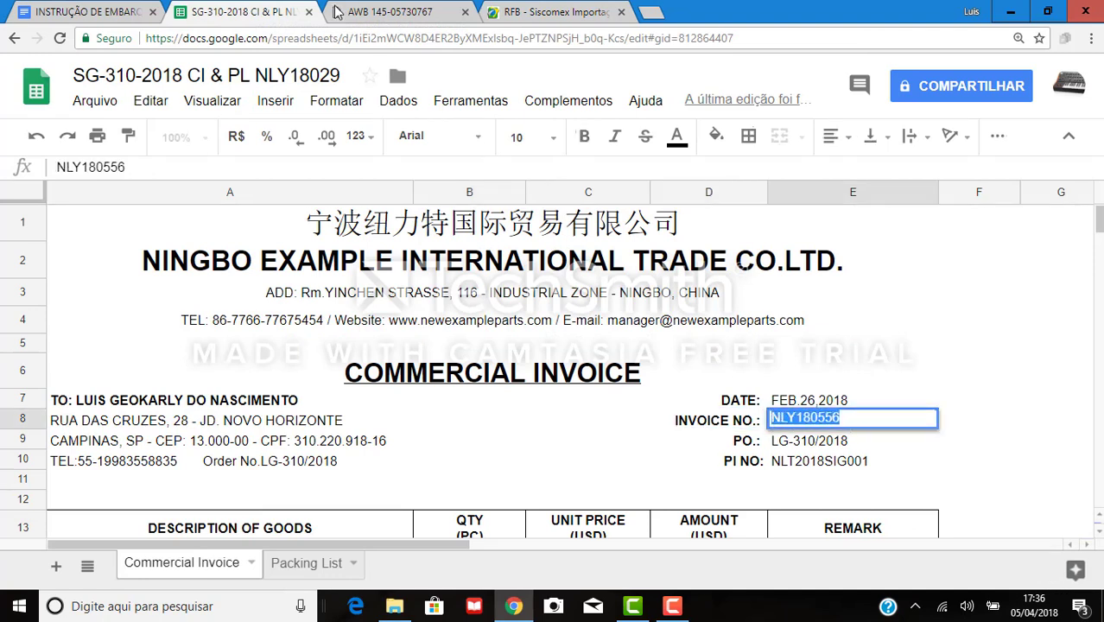
click(553, 12)
key(ctrl+v)
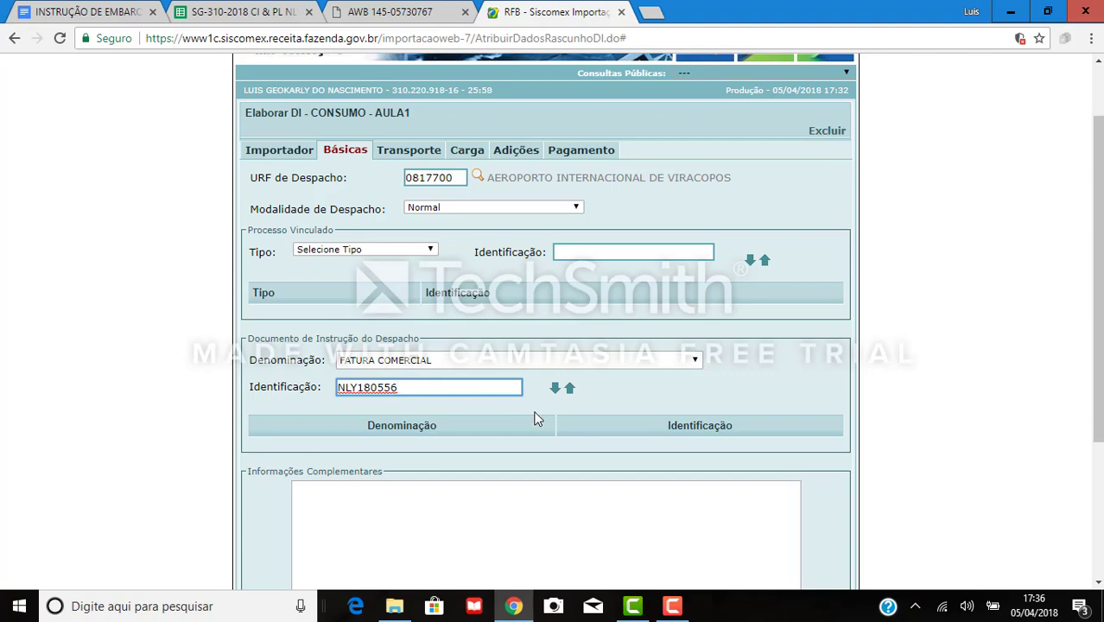
Add the Fatura Comercial to the document list and choose ROMANEIO DE CARGA next.
click(556, 391)
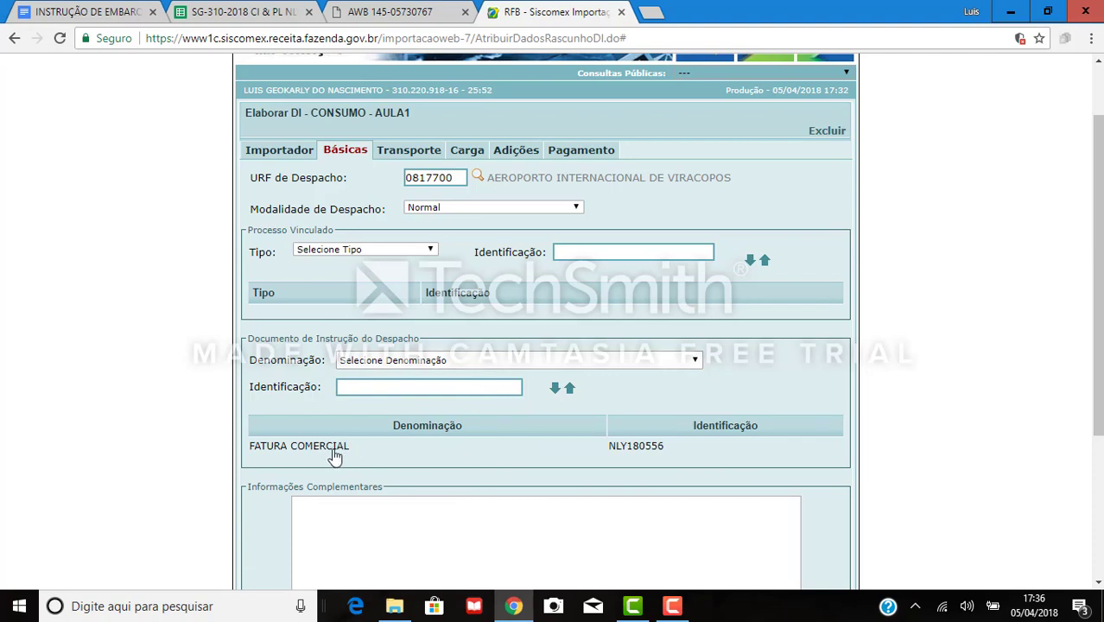
click(445, 366)
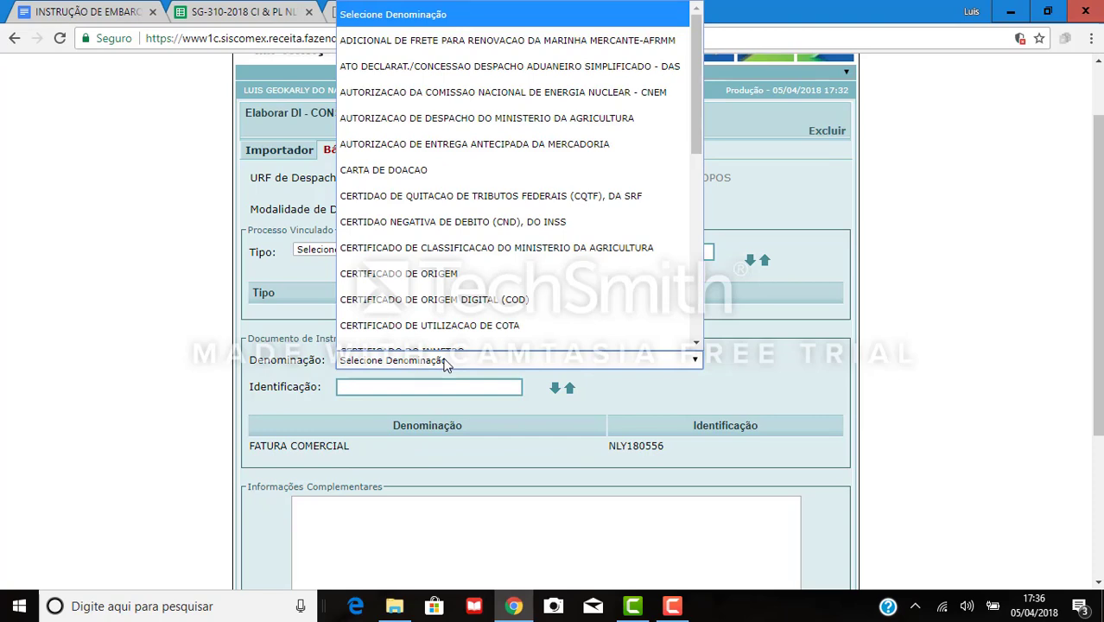
text(ro)
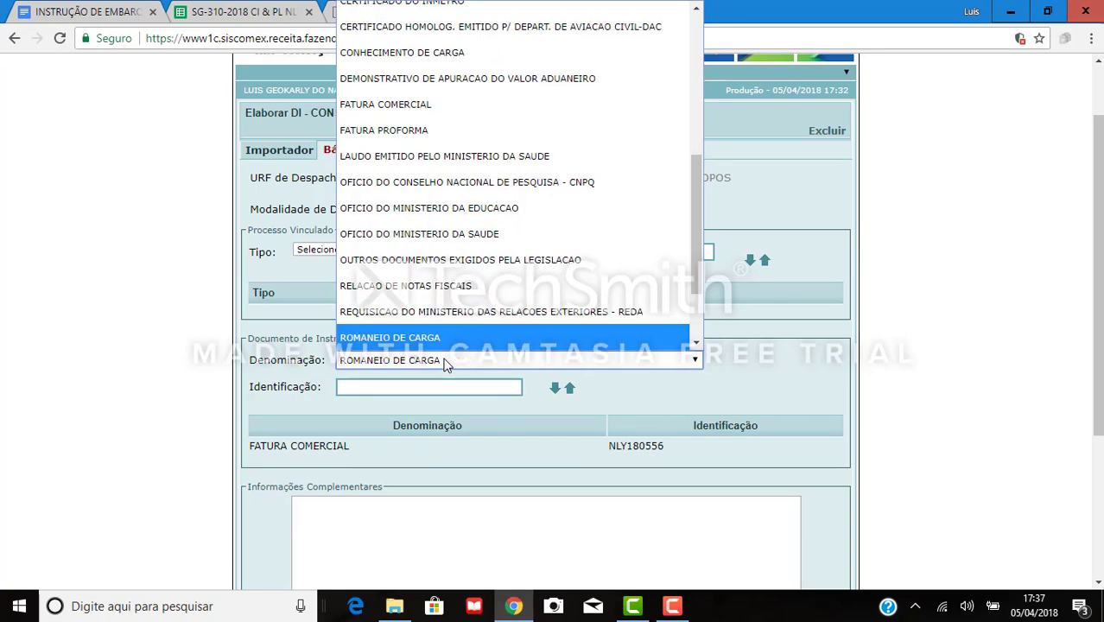
click(408, 337)
click(400, 383)
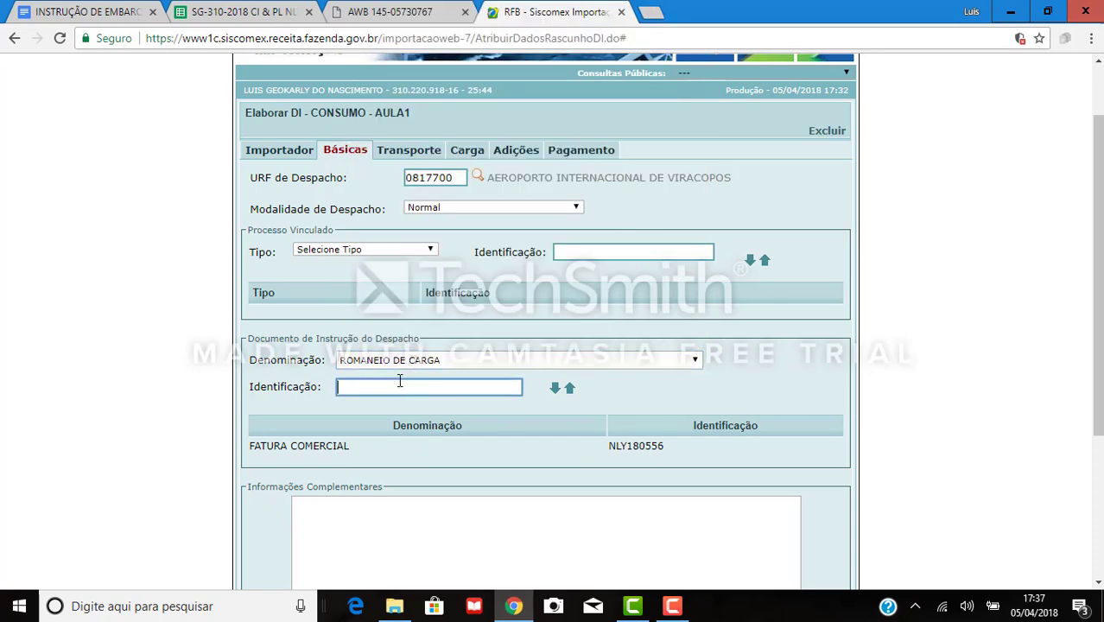
Paste packing number NLY180556 from Packing List cell H8 and add the Romaneio de Carga.
click(233, 11)
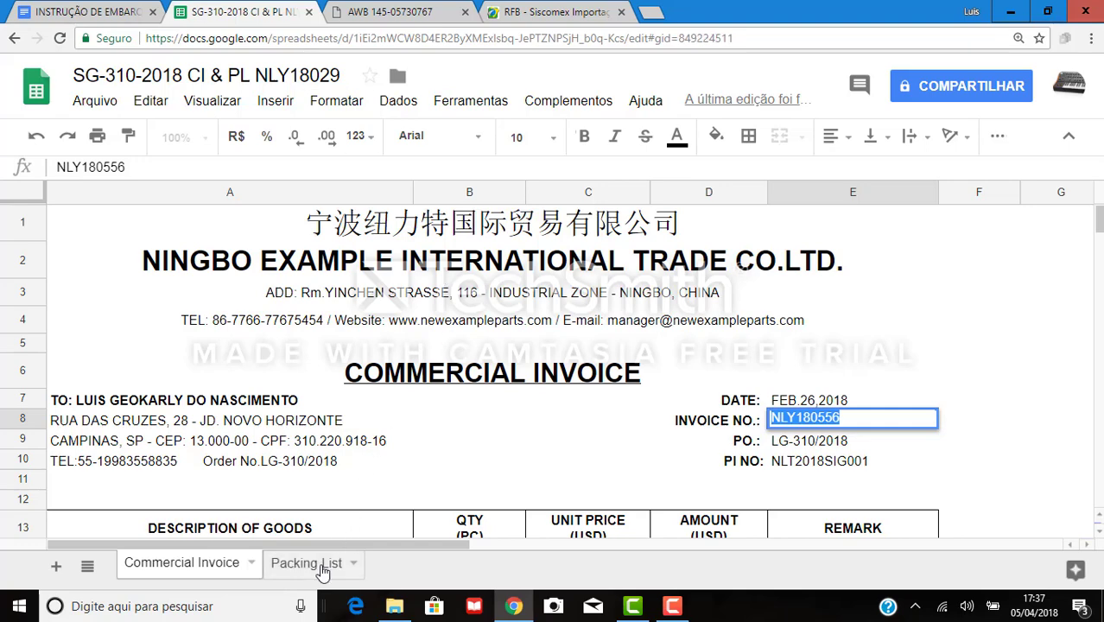
click(322, 570)
click(881, 453)
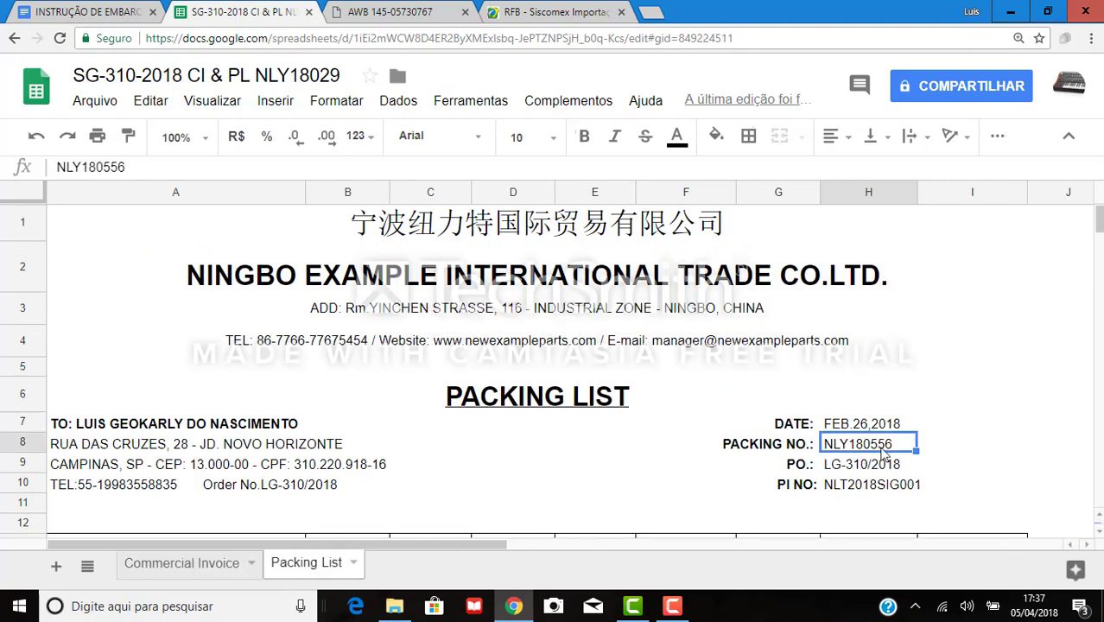
double_click(902, 454)
drag(902, 454, 804, 456)
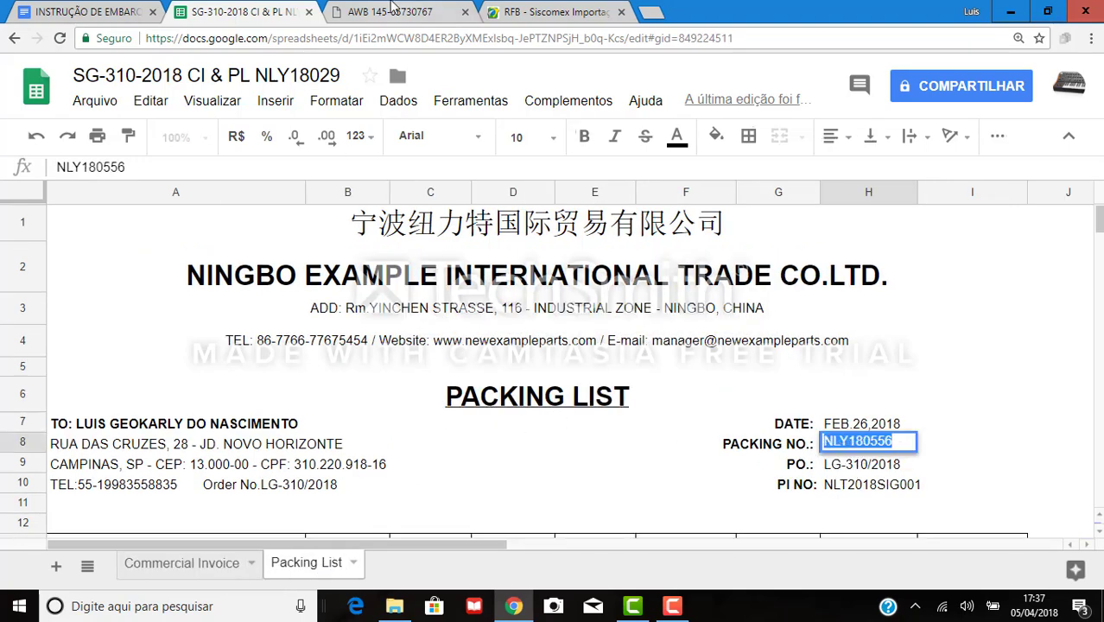
click(549, 10)
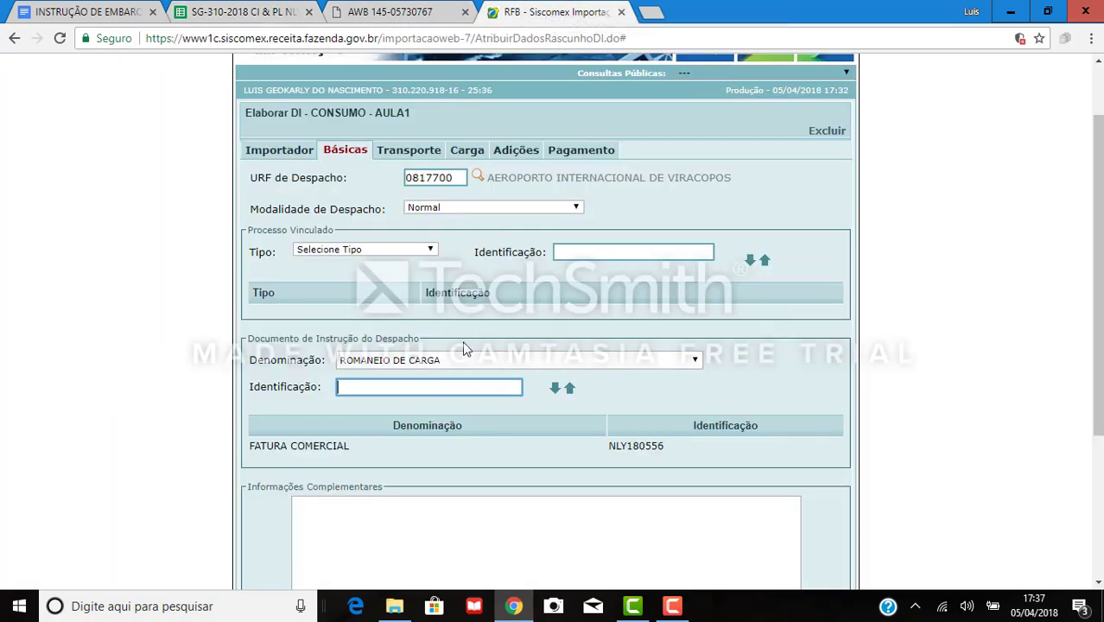
text(ISHIDO)
key(BackSpace)
key(BackSpace)
key(BackSpace)
key(BackSpace)
key(BackSpace)
key(BackSpace)
key(ctrl+v)
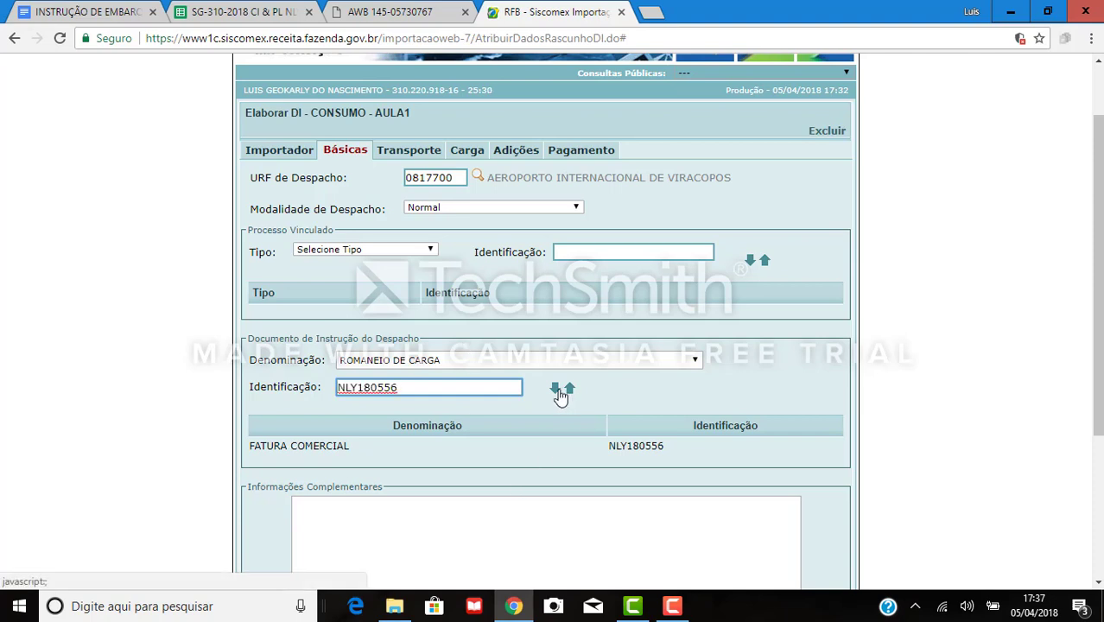
click(556, 391)
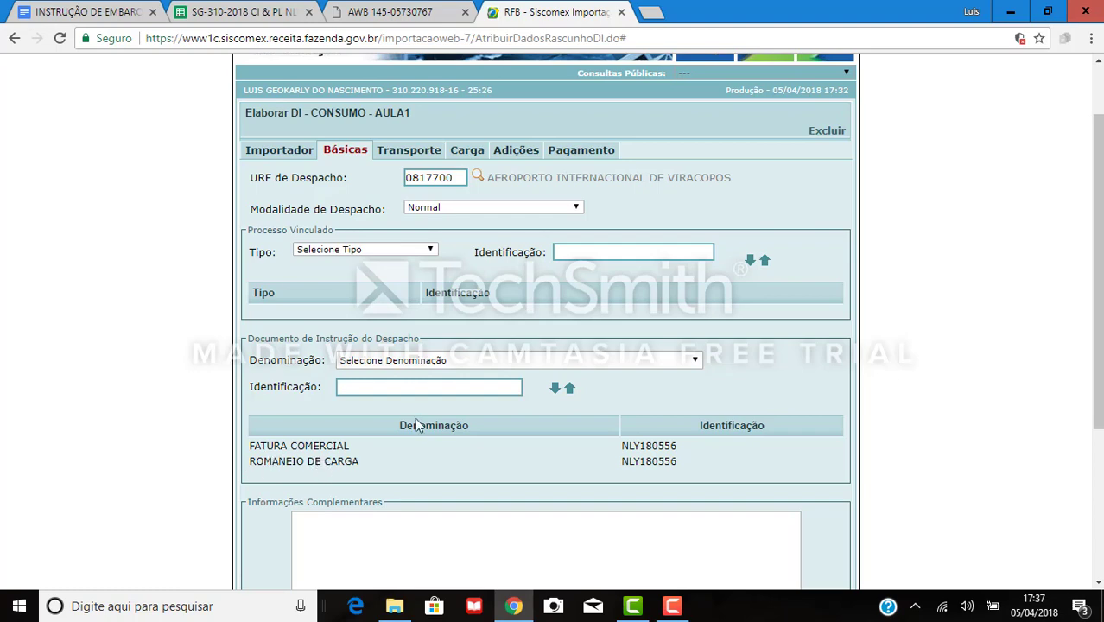
Choose CONHECIMENTO DE CARGA as the next instruction document type.
click(416, 361)
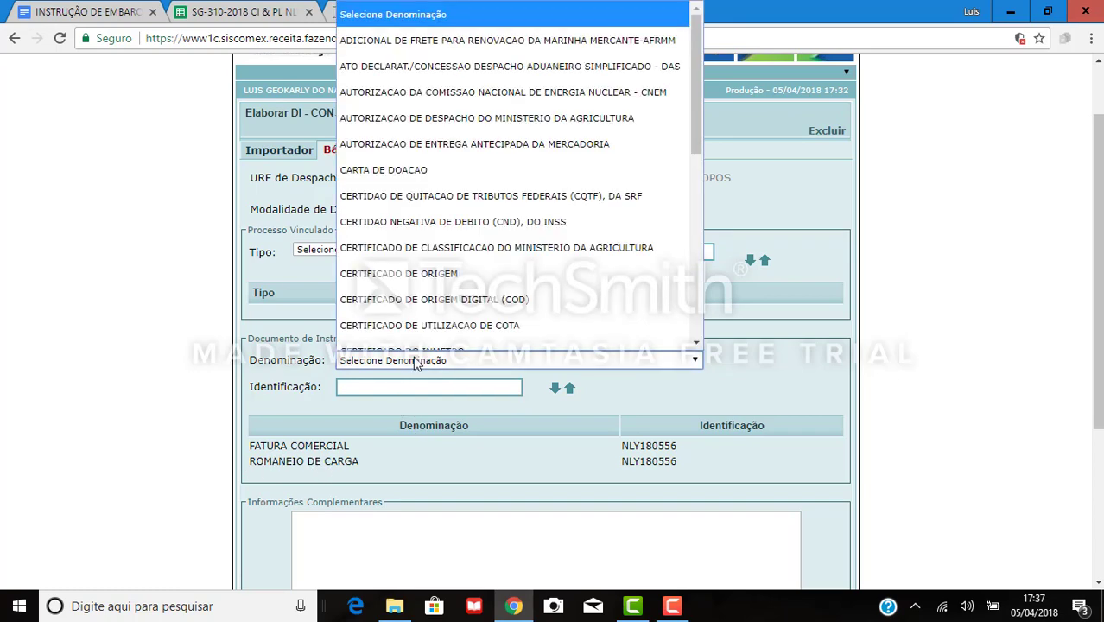
key(o)
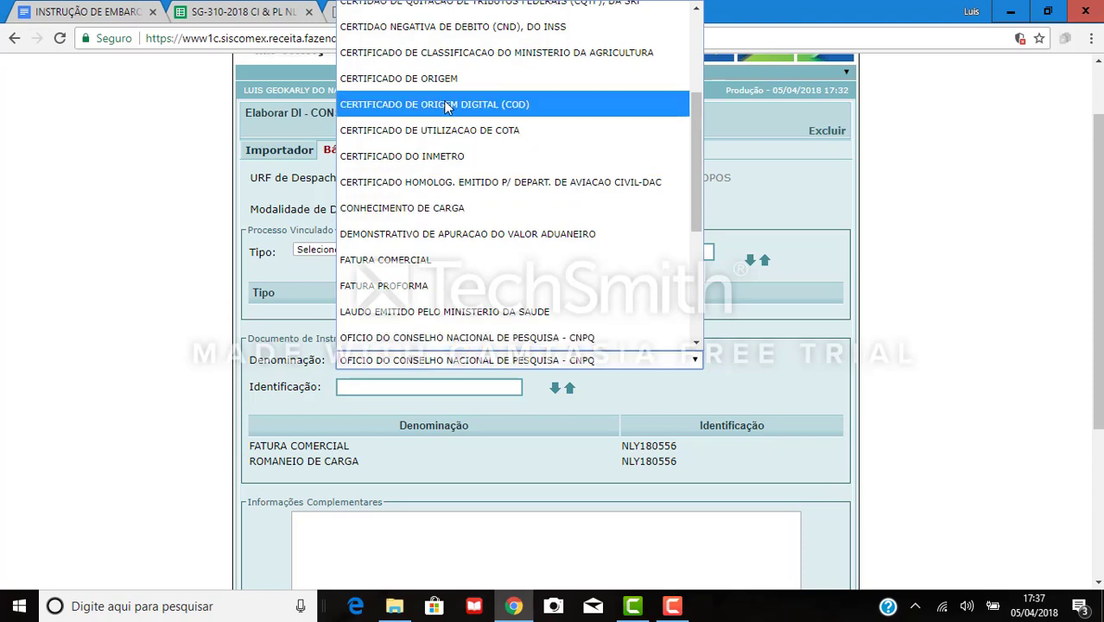
click(441, 211)
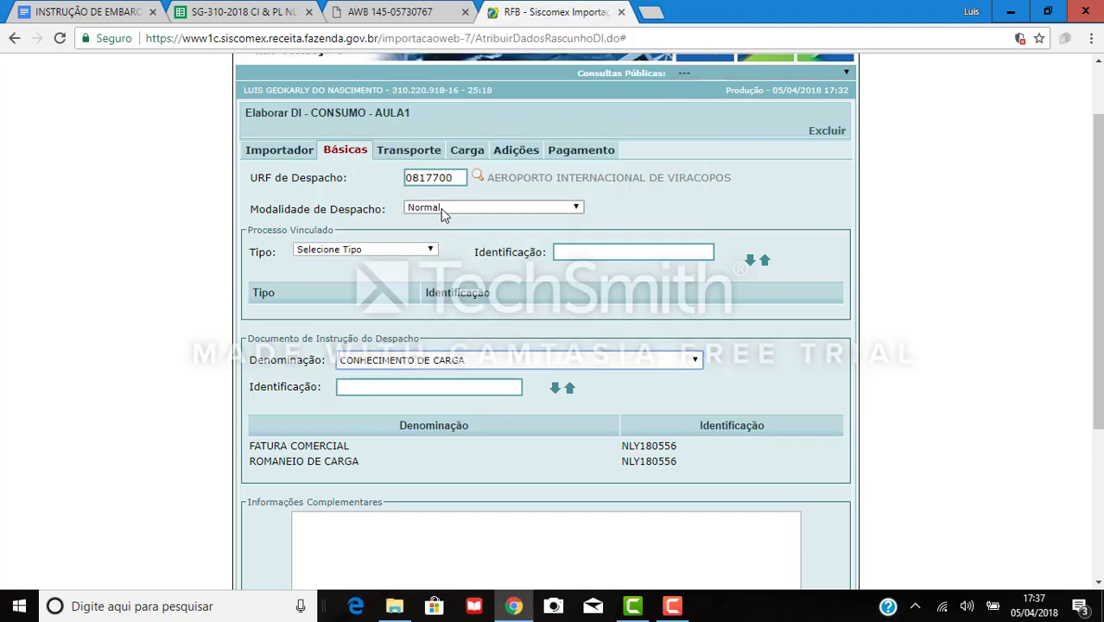
click(463, 388)
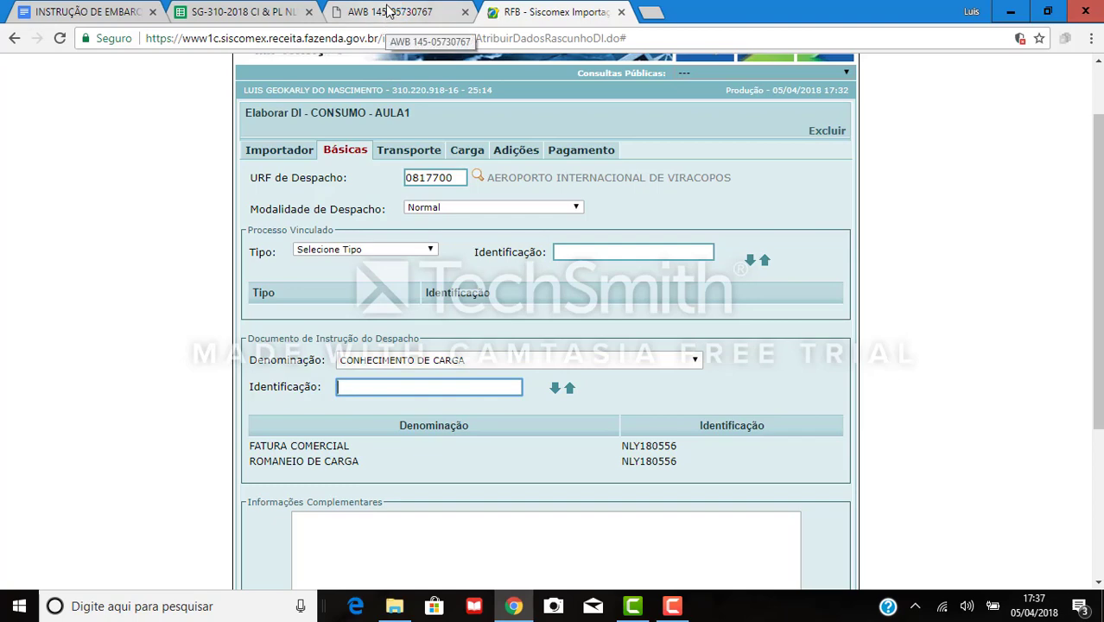
Select the HAWB number 18032088 in the INSTRUÇÃO DE EMBARQUE cargo status report.
click(41, 7)
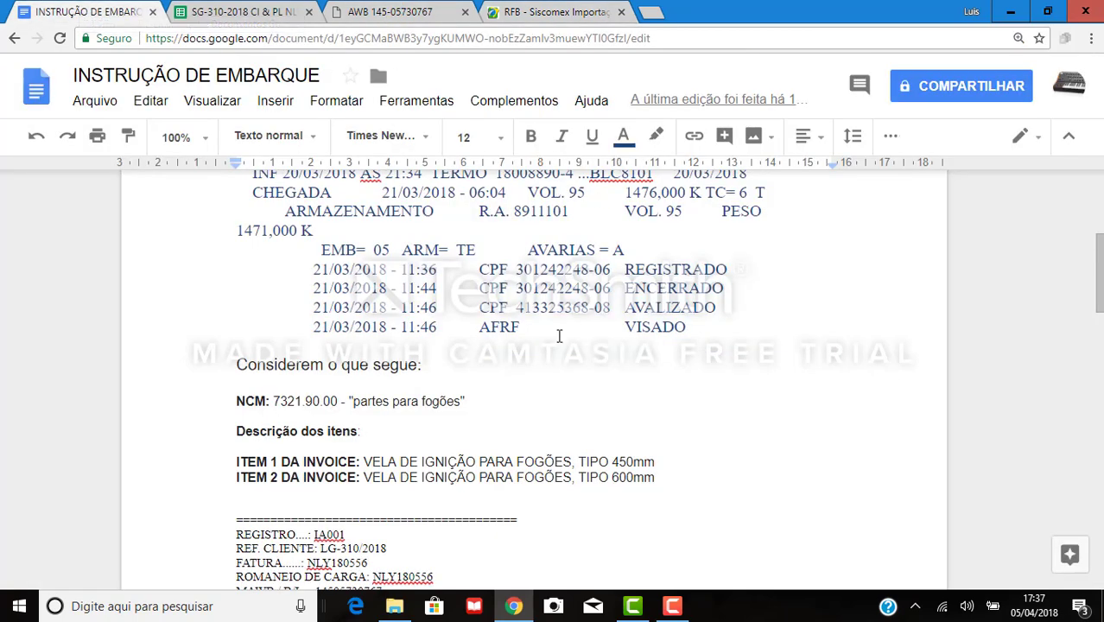
scroll(549, 373, up, 3)
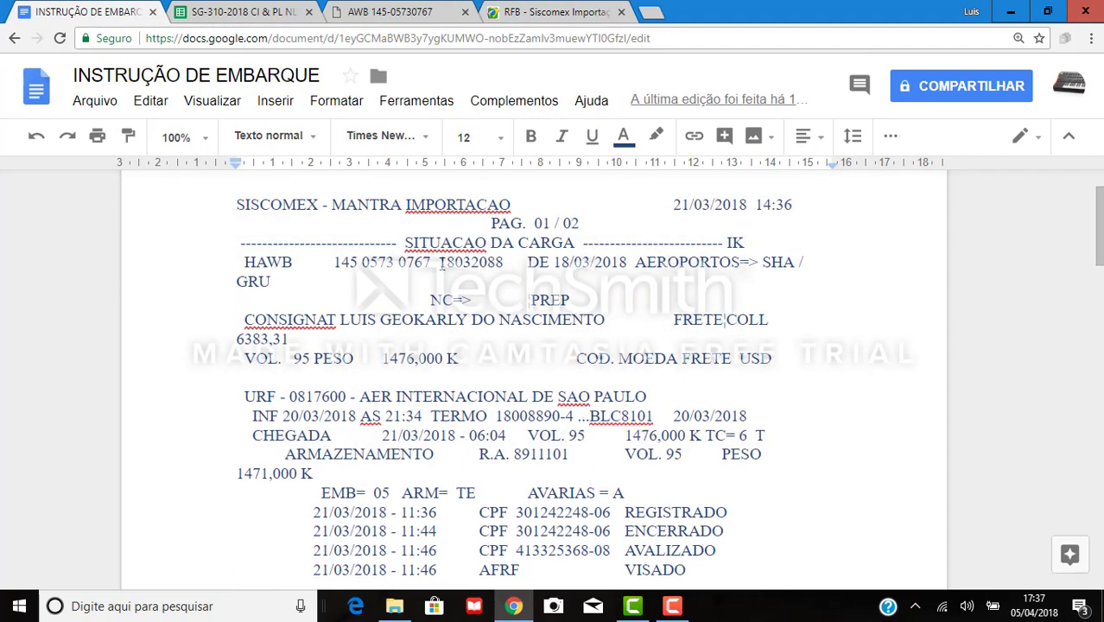
drag(443, 262, 504, 262)
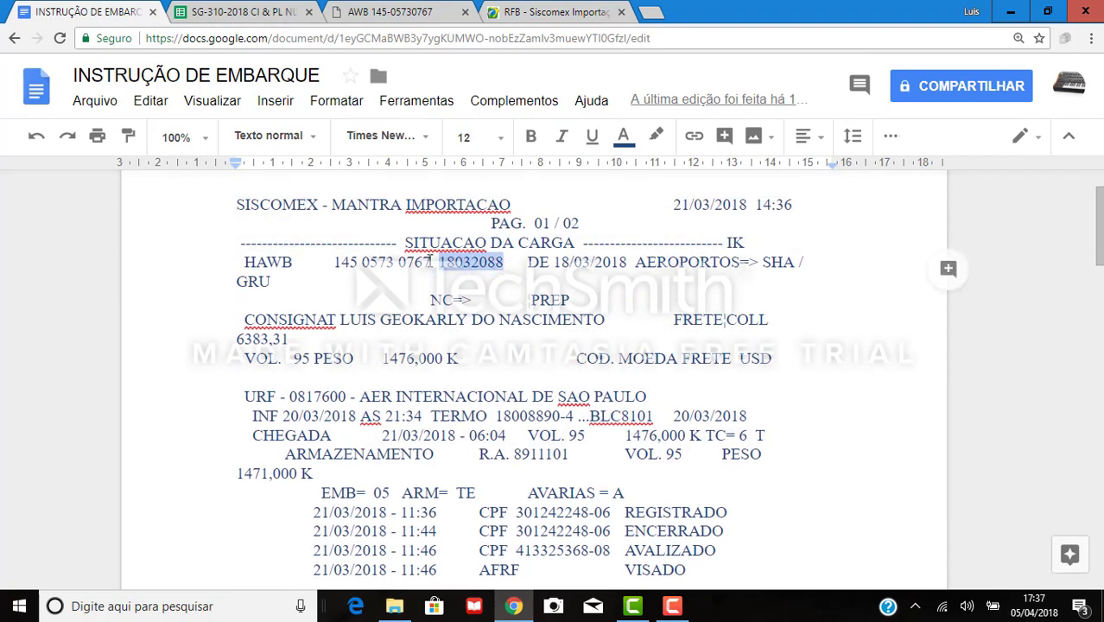
drag(430, 262, 334, 261)
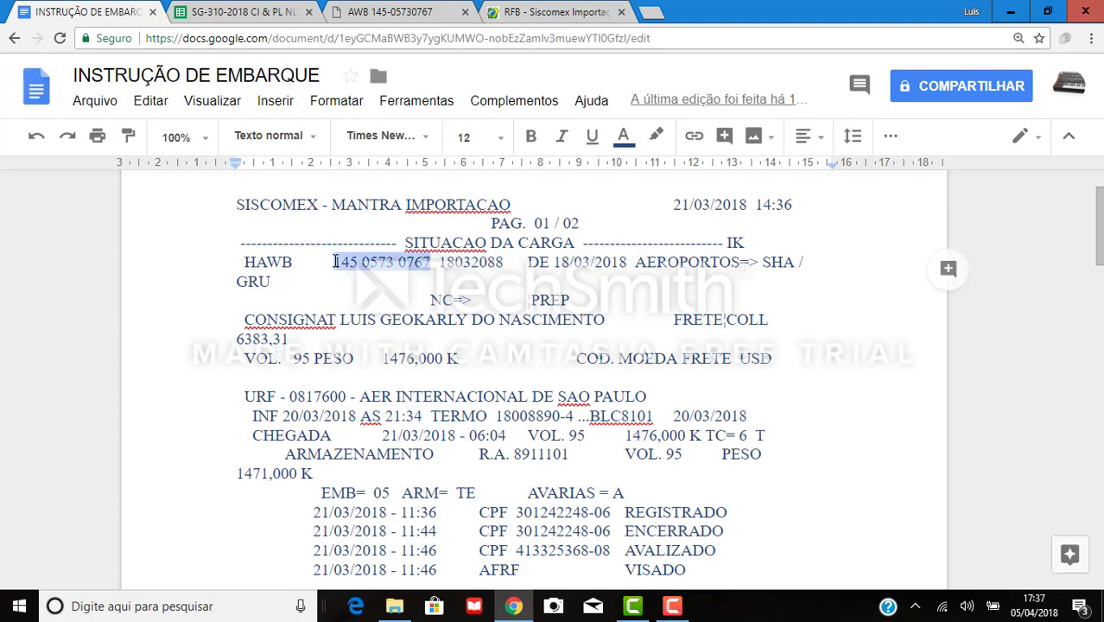
triple_click(441, 262)
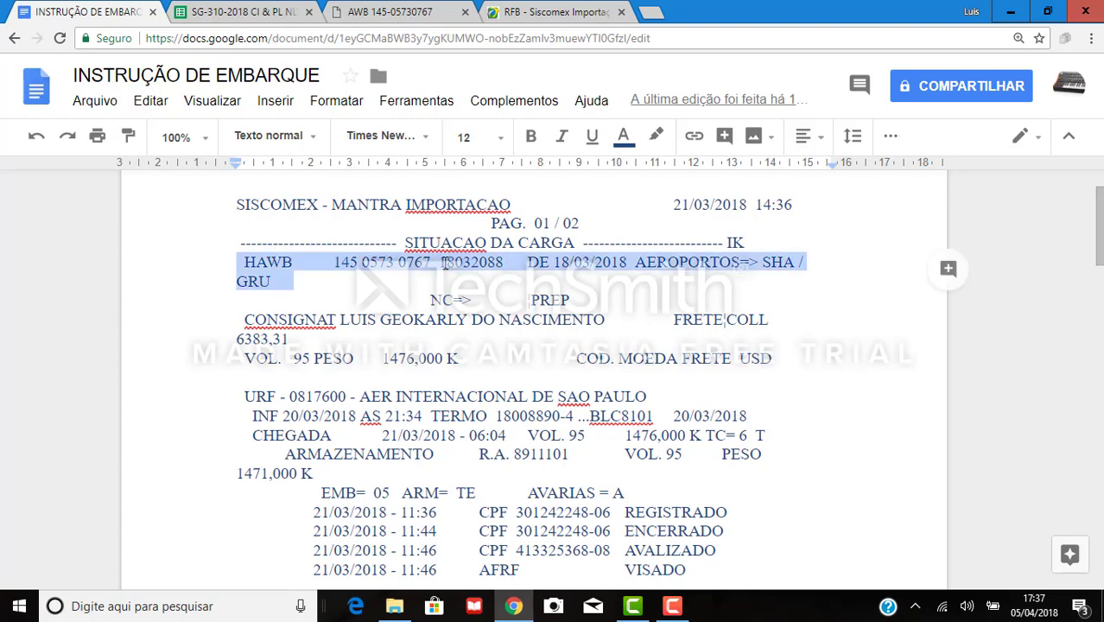
mouse_move(439, 262)
mouse_down()
mouse_move(503, 264)
mouse_move(443, 265)
mouse_up()
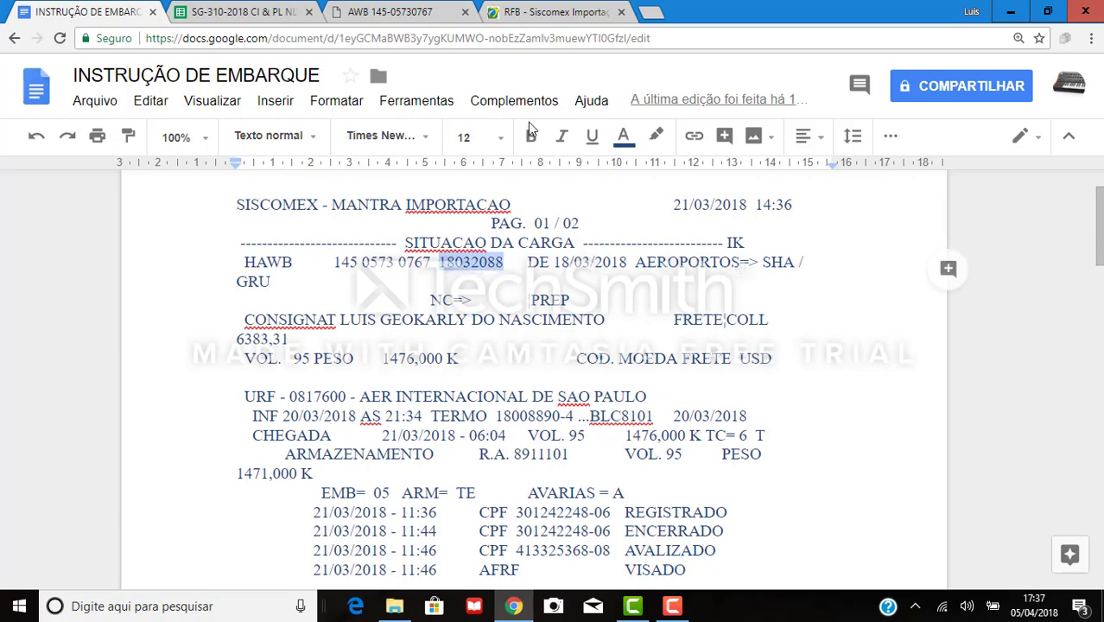
Paste 18032088 as the identification and add the Conhecimento de Carga to the list.
click(544, 10)
click(483, 387)
key(ctrl+v)
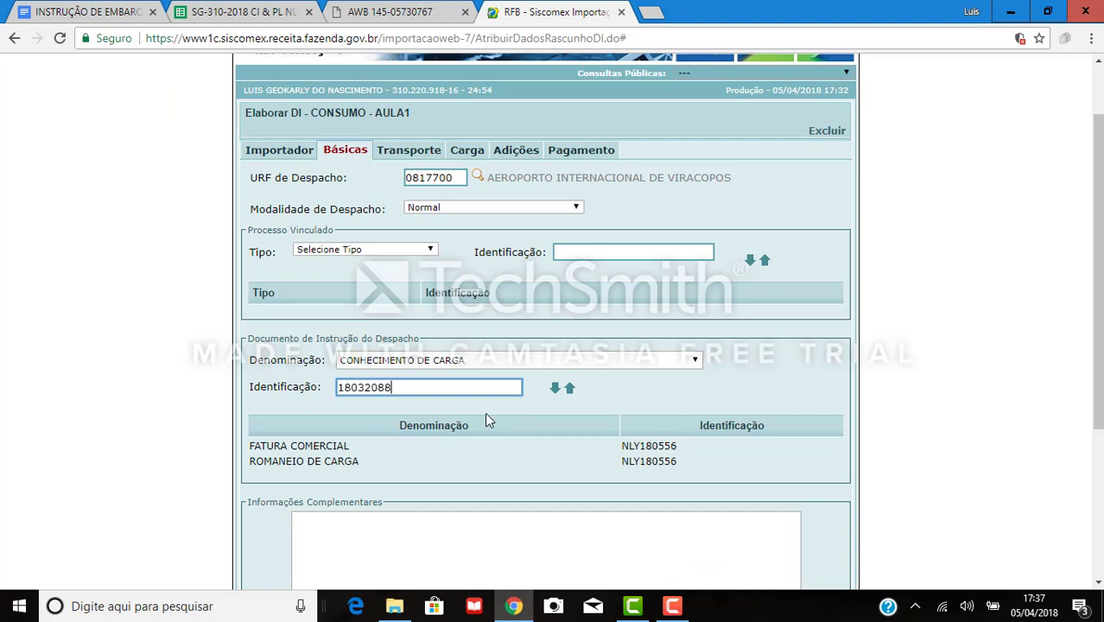
click(555, 388)
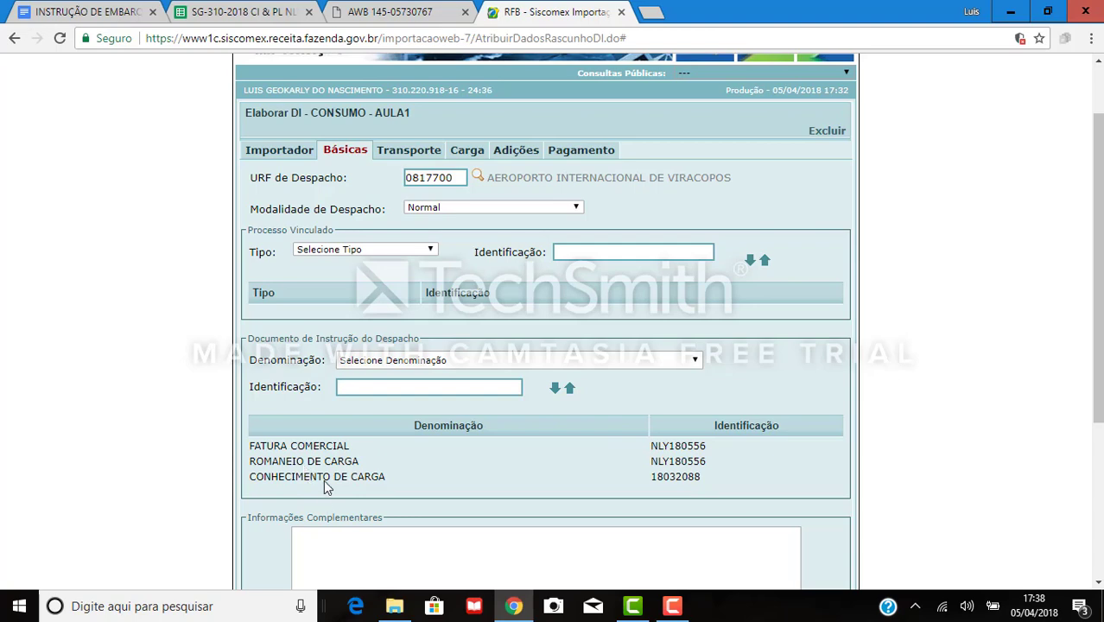
Save the AULA1 declaration and acknowledge the success message.
scroll(550, 502, down, 2)
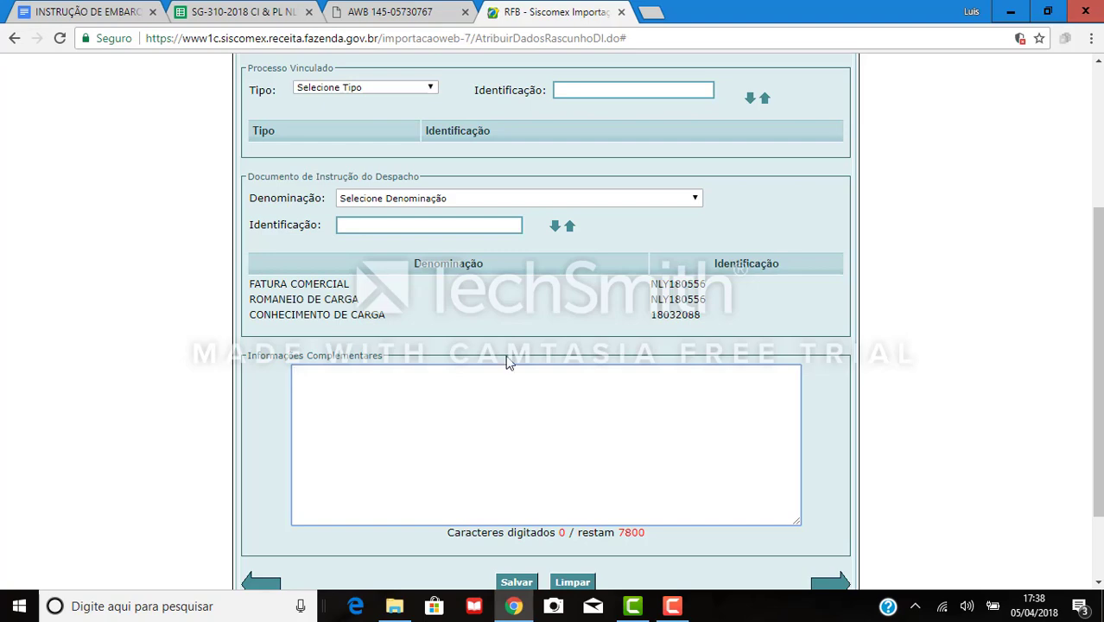
scroll(508, 362, up, 3)
scroll(485, 375, down, 2)
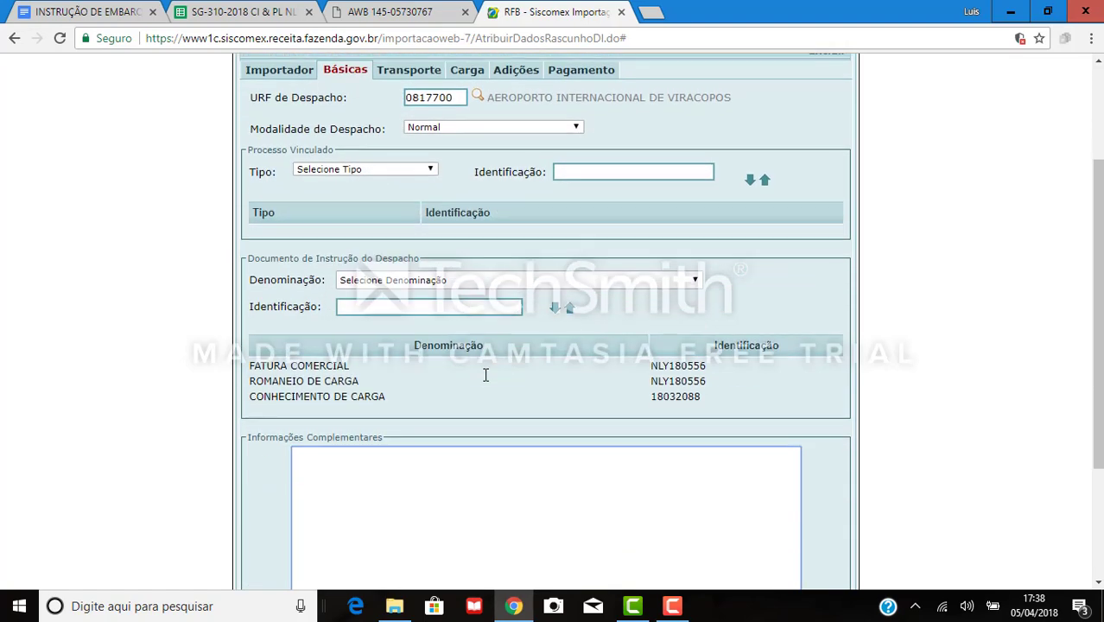
scroll(485, 375, down, 3)
click(518, 484)
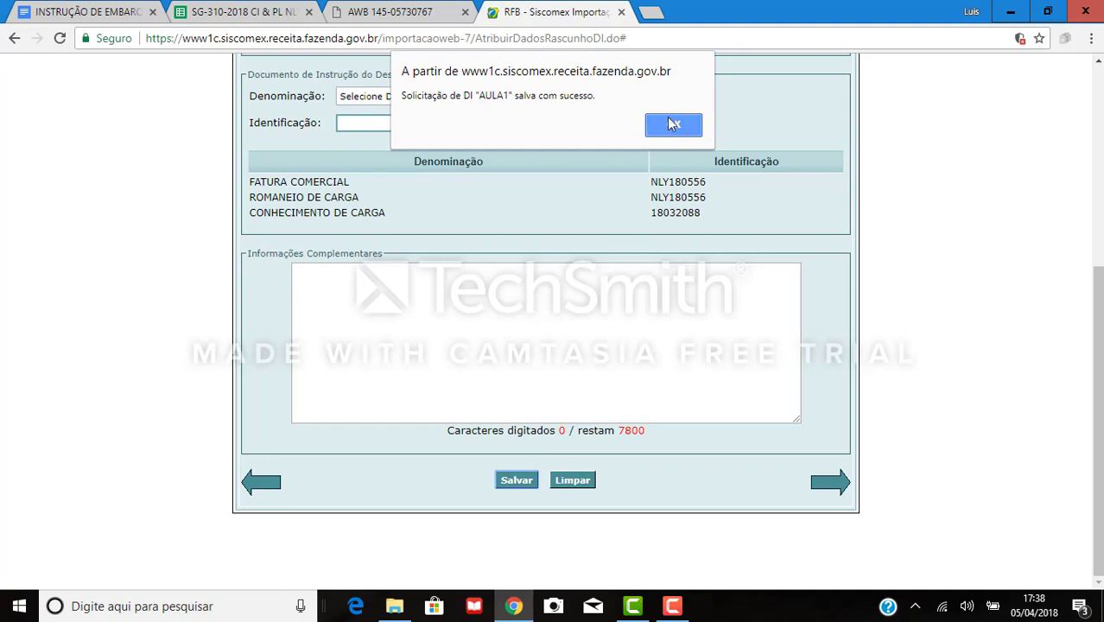
click(674, 124)
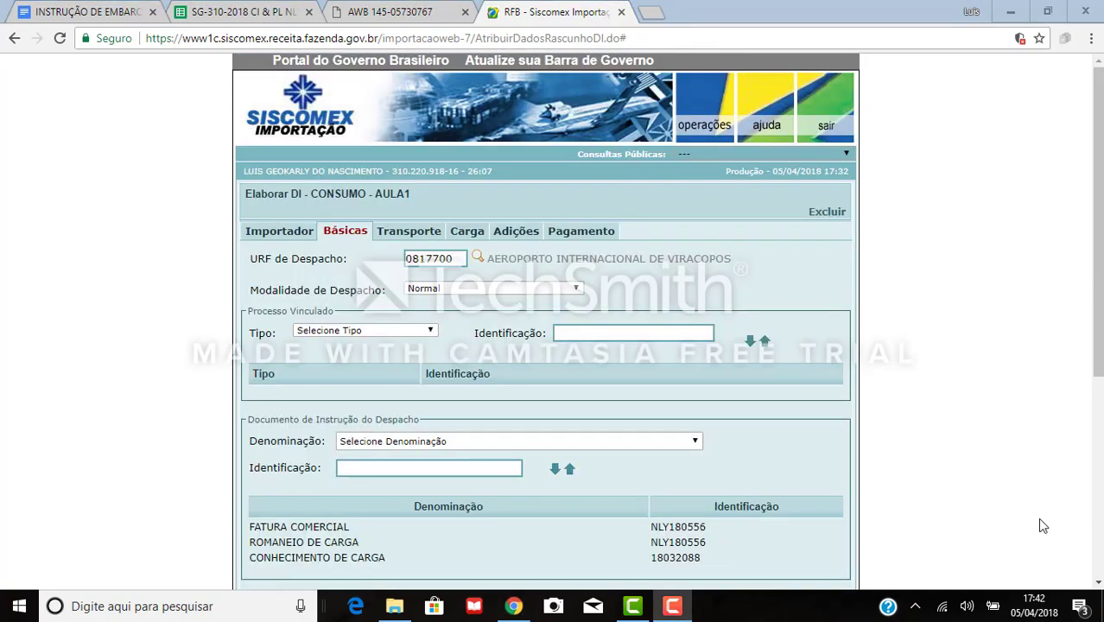
Open the Transporte section and keep Via de Transporte as air.
click(378, 233)
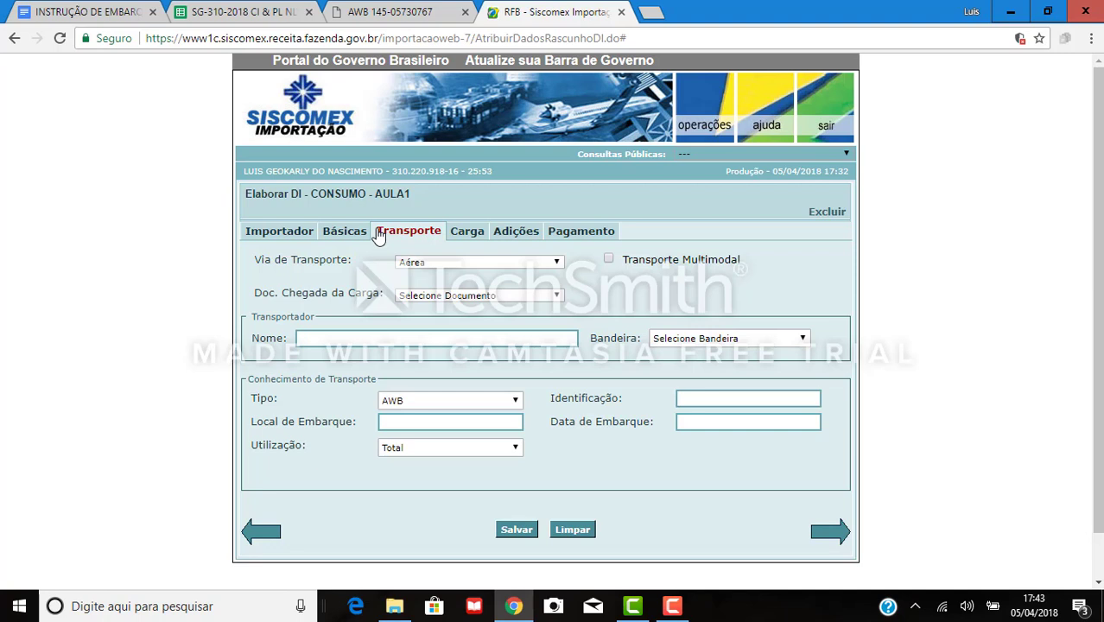
click(517, 265)
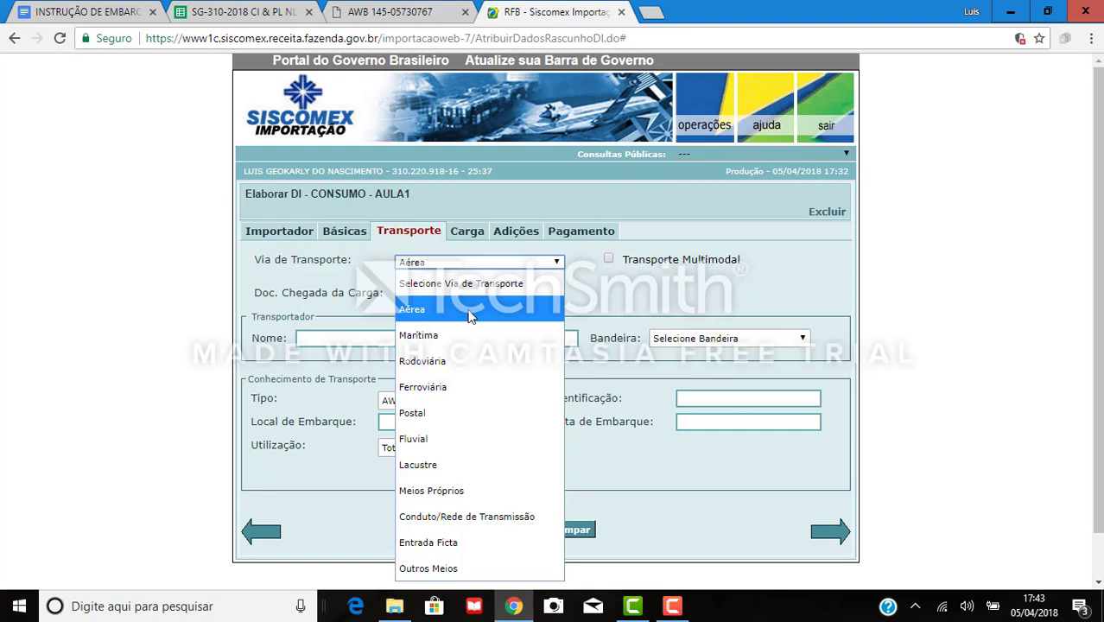
click(423, 317)
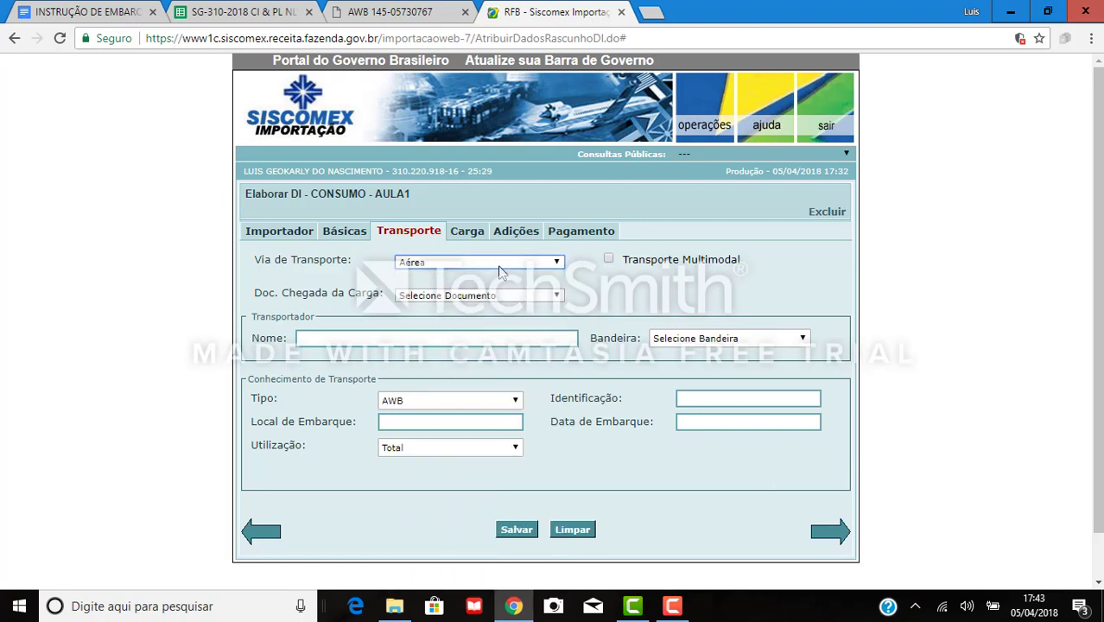
Cycle Via de Transporte through maritime, road, rail and river, then reopen the list.
click(500, 267)
click(462, 325)
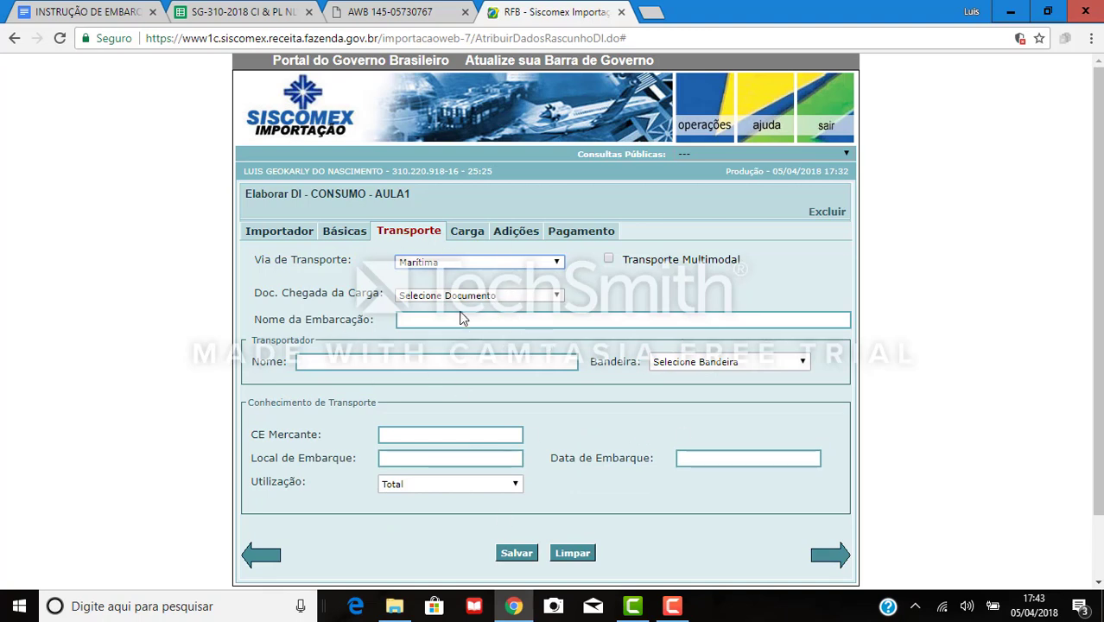
click(480, 261)
click(456, 373)
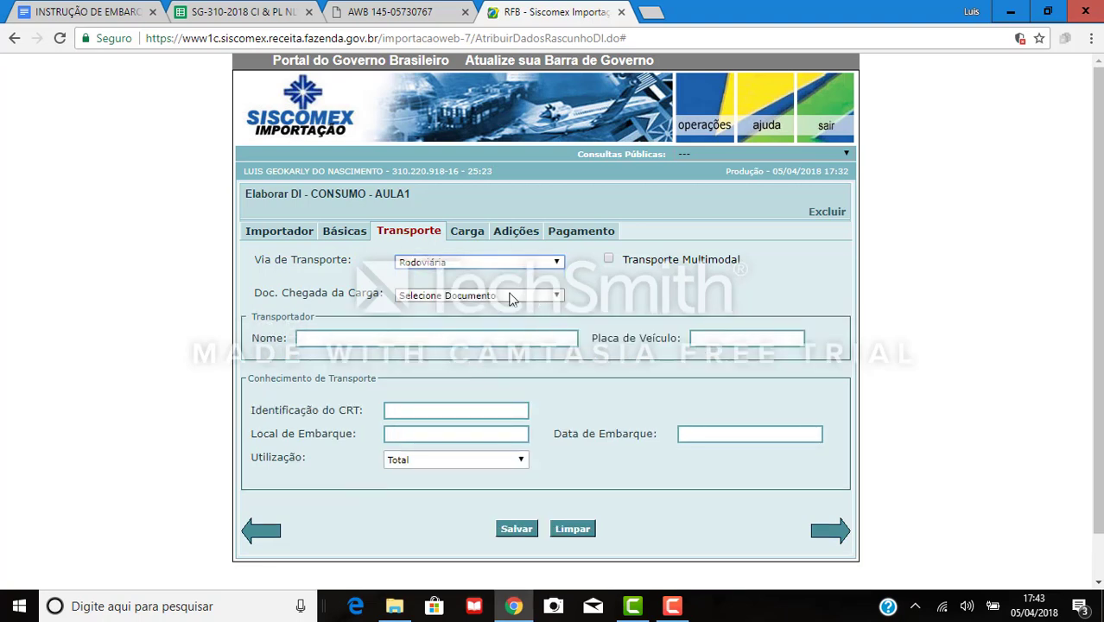
click(472, 273)
click(471, 387)
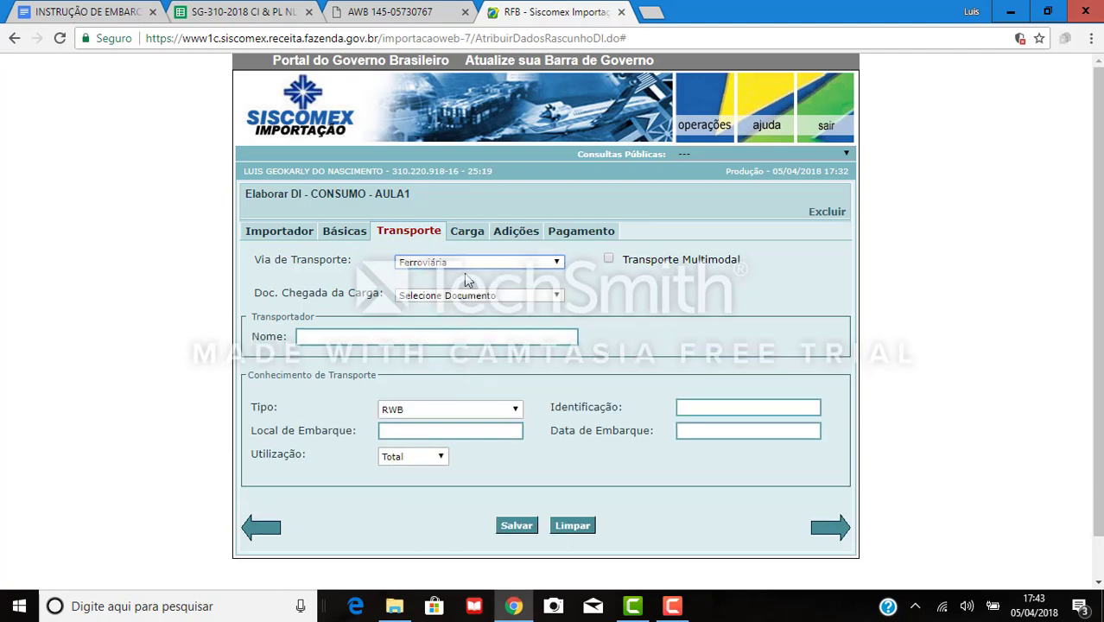
click(464, 273)
click(484, 437)
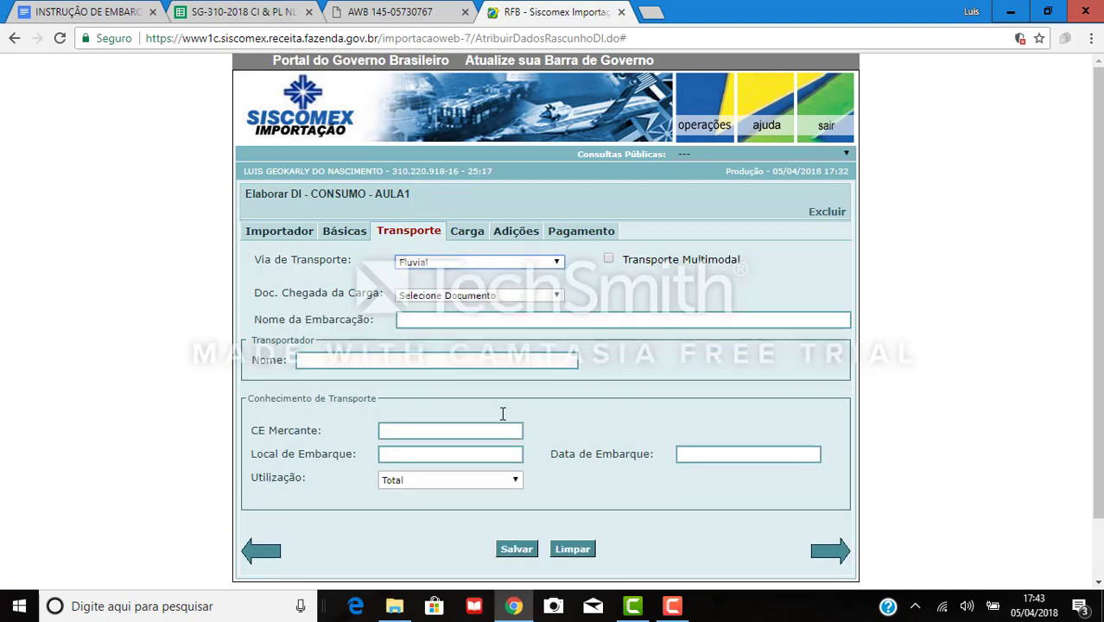
click(475, 264)
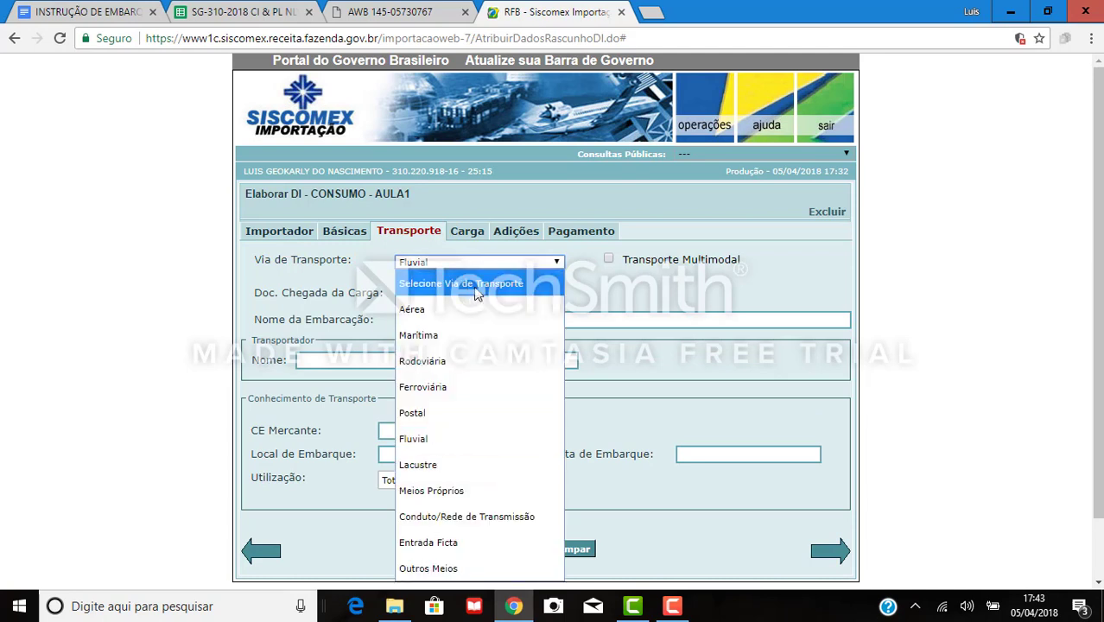
click(639, 287)
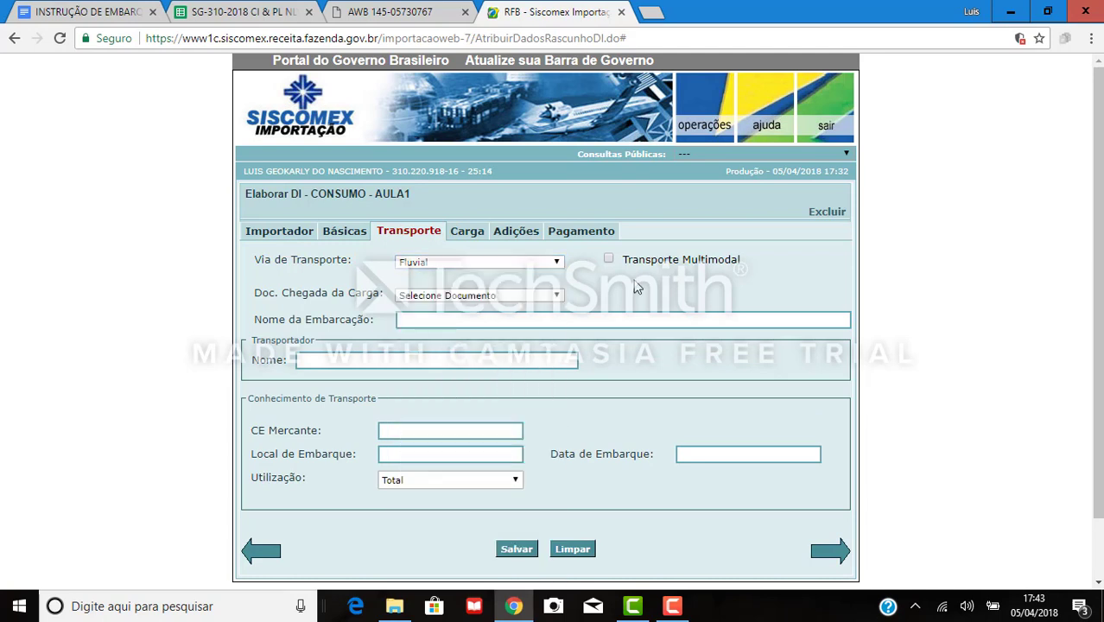
click(474, 263)
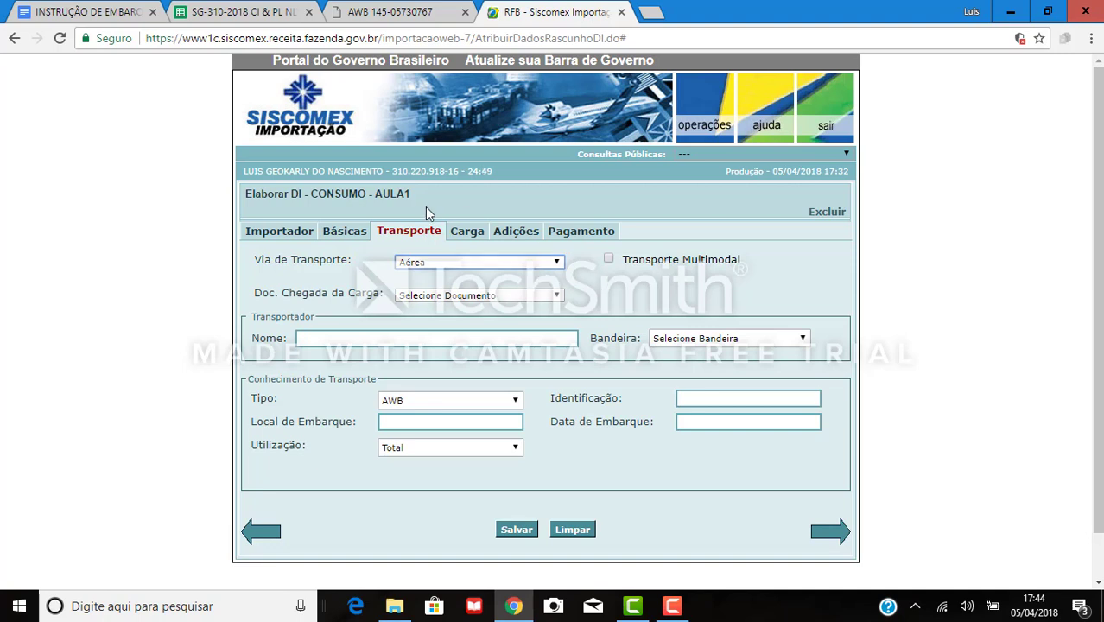
click(437, 271)
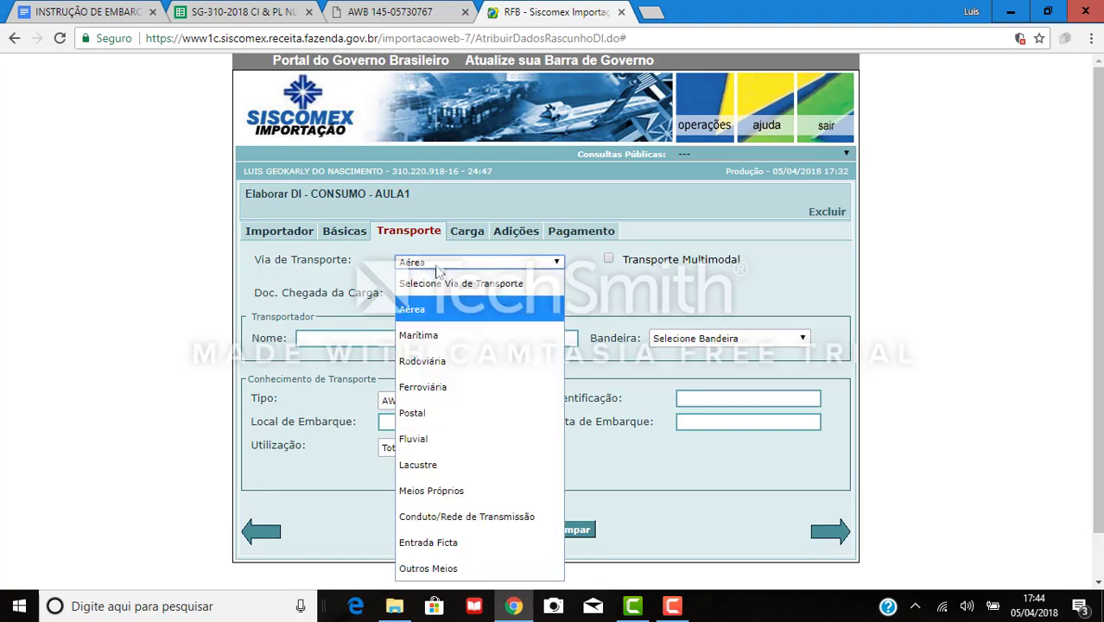
click(644, 270)
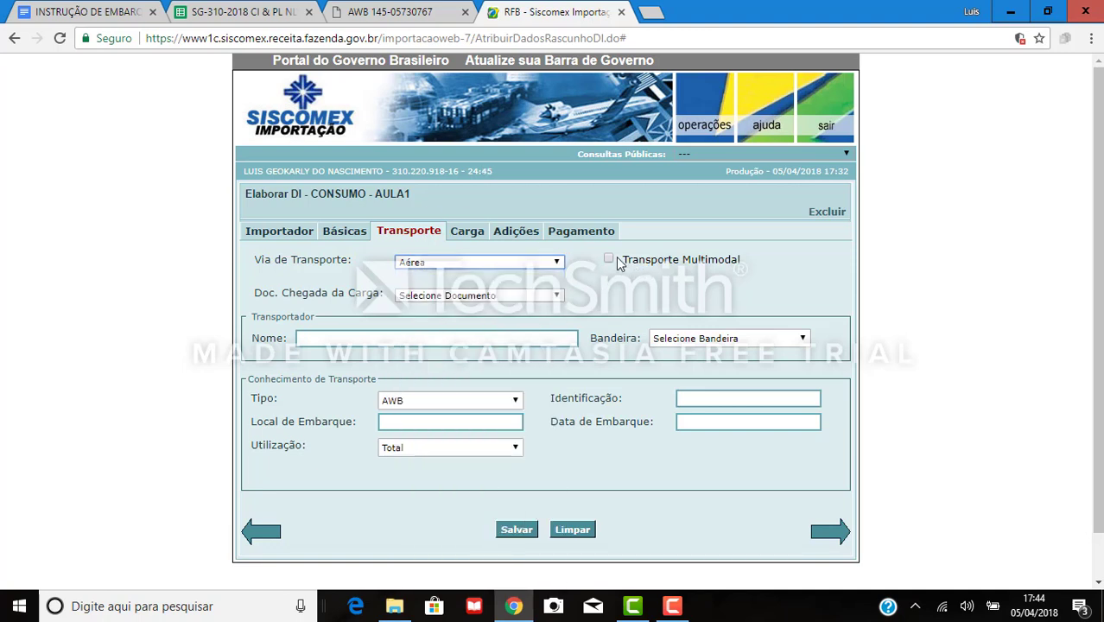
click(609, 259)
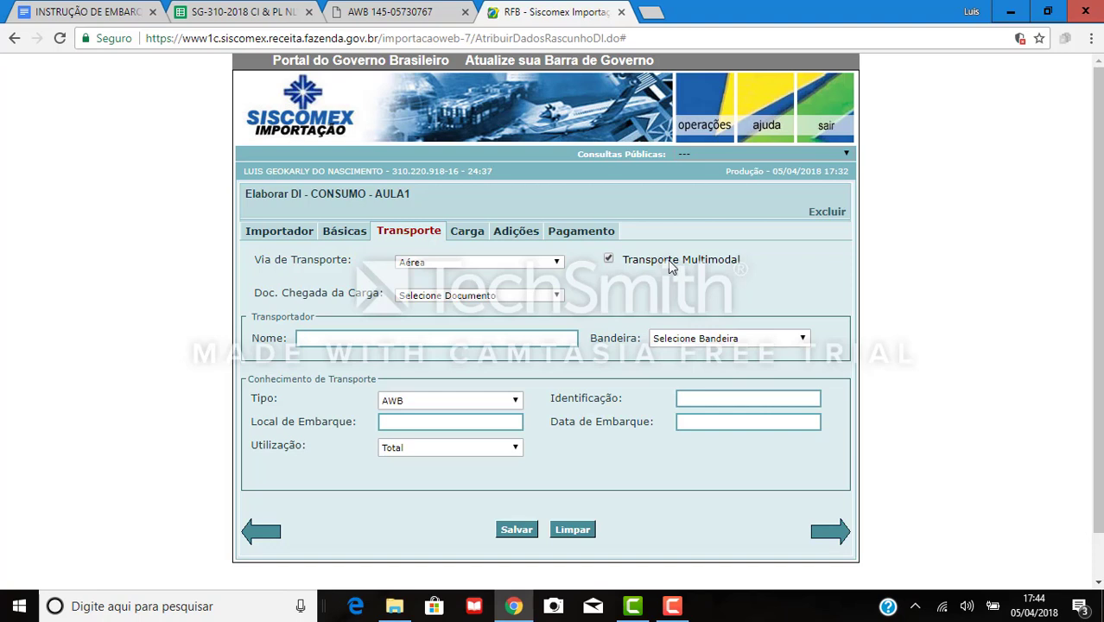
click(609, 259)
Set Doc. Chegada da Carga to Termo de Entrada, briefly trying DTA in between.
click(535, 300)
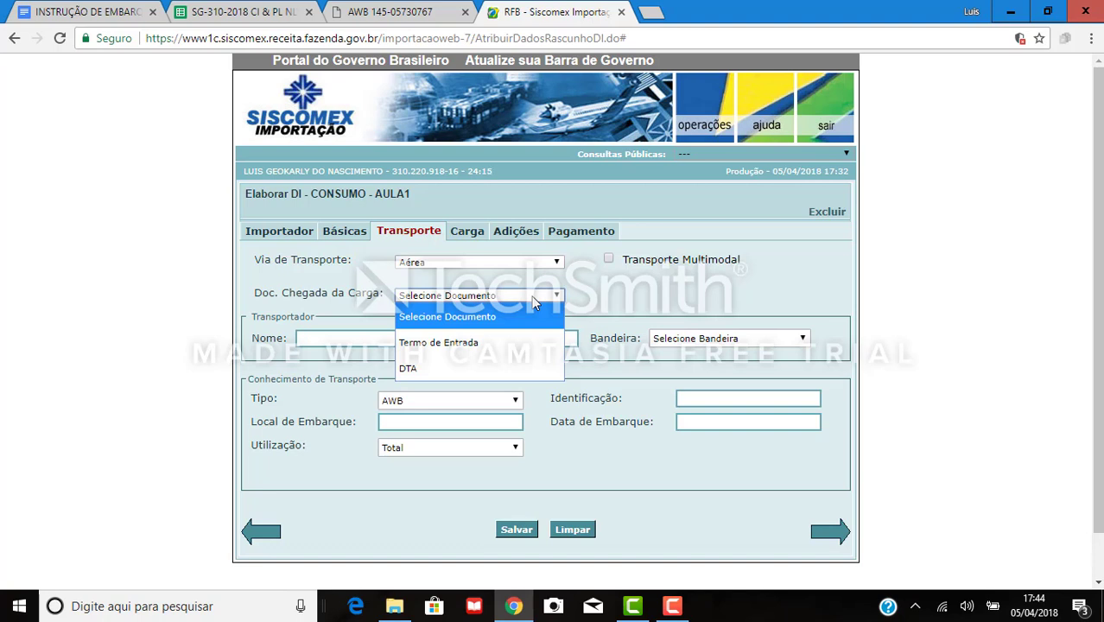
click(493, 349)
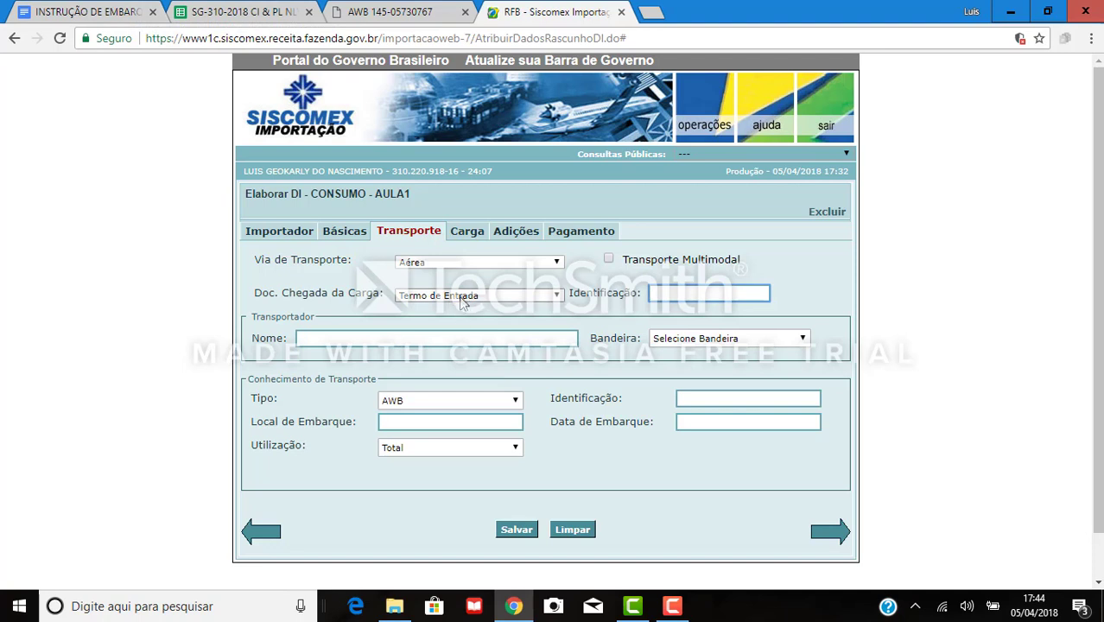
click(462, 297)
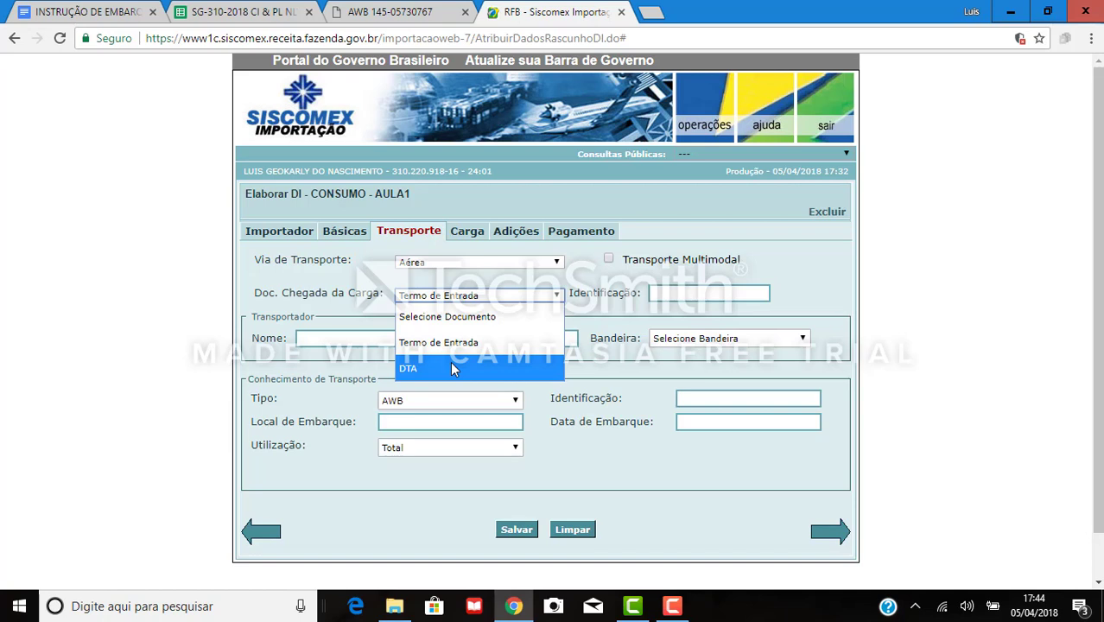
click(450, 362)
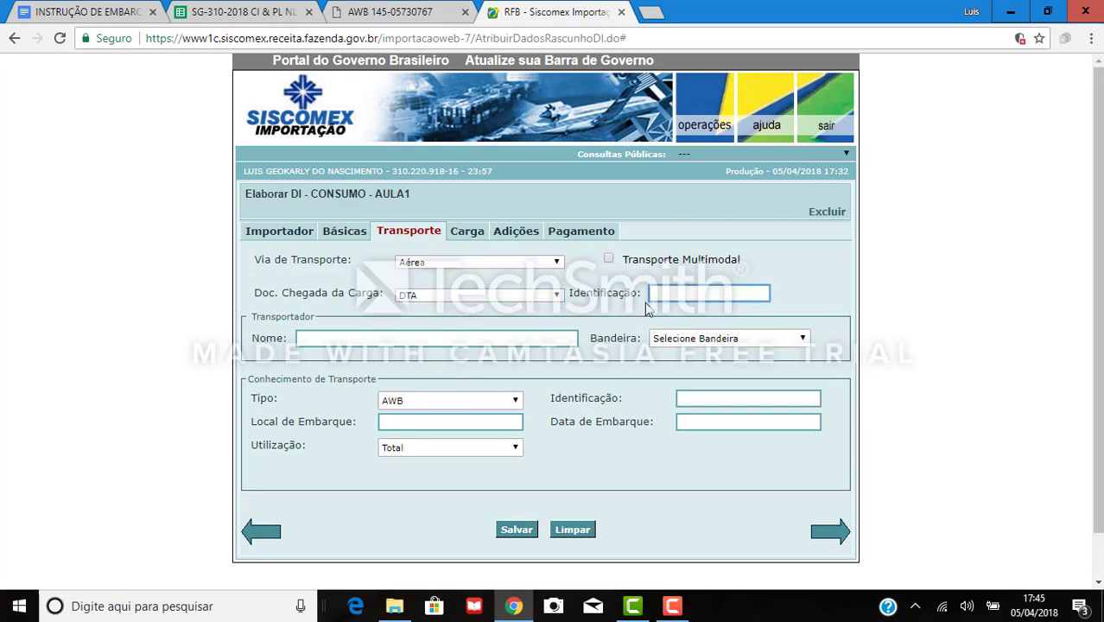
click(559, 297)
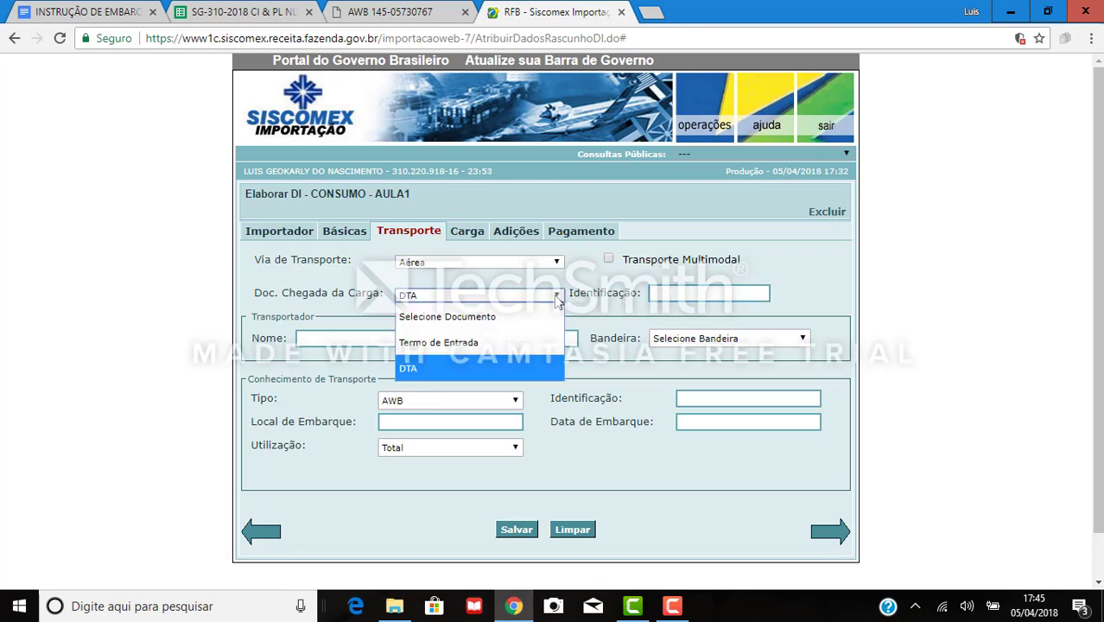
click(462, 349)
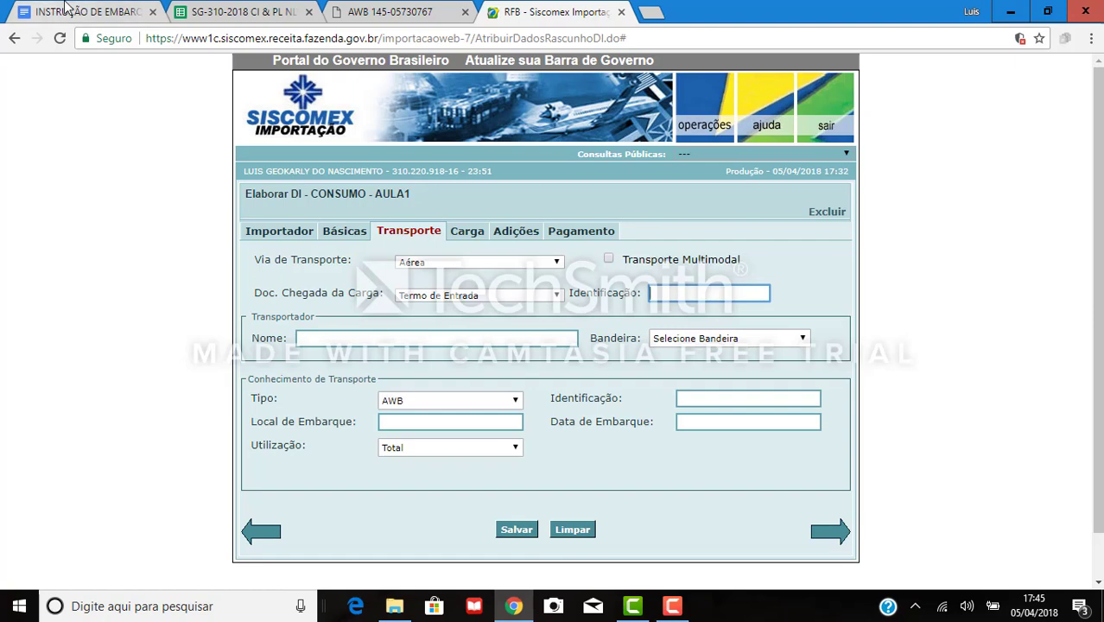
click(69, 12)
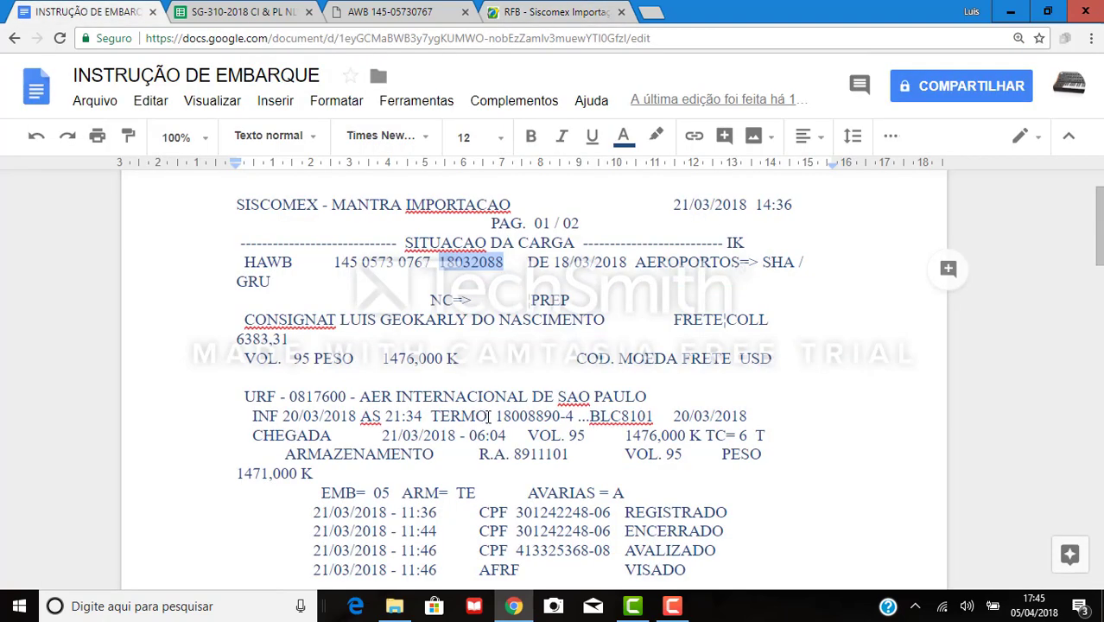
Select the entry term number 18008890-4 in the TERMO line.
drag(496, 417, 577, 418)
key(ctrl+c)
click(533, 11)
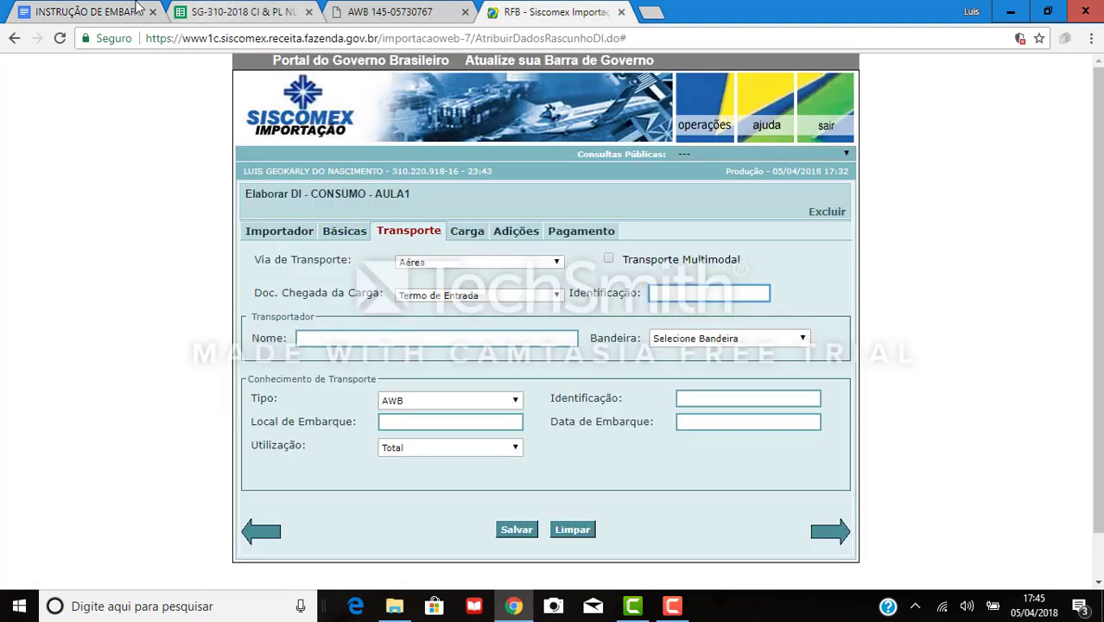
click(95, 12)
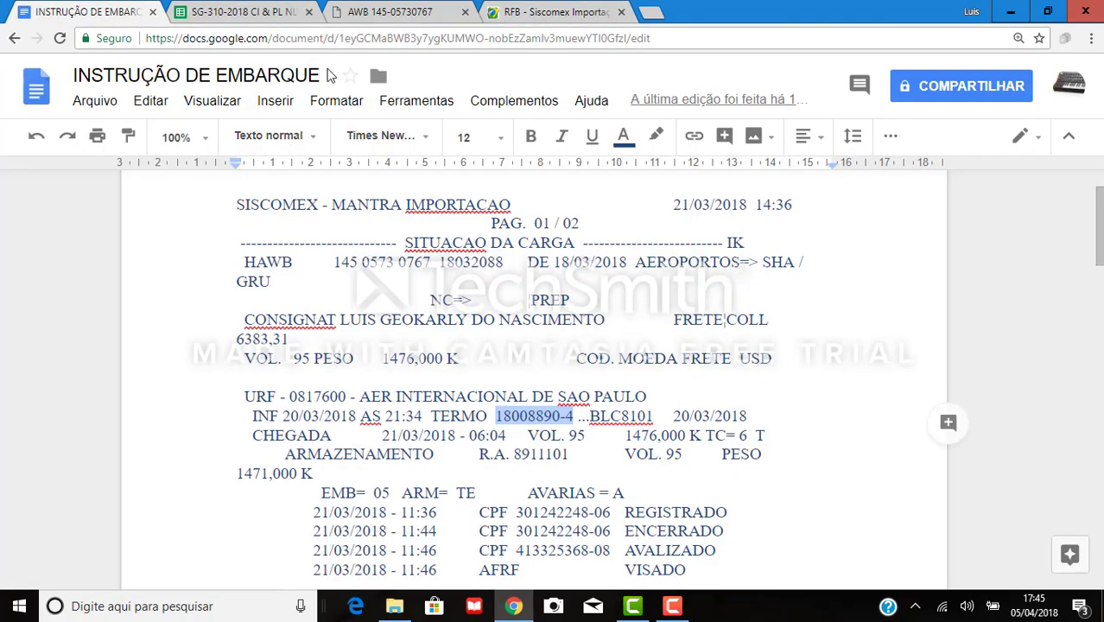
click(754, 376)
Paste the term number under ITEM 2 and remove the hyphen, giving 180088904.
scroll(743, 372, down, 10)
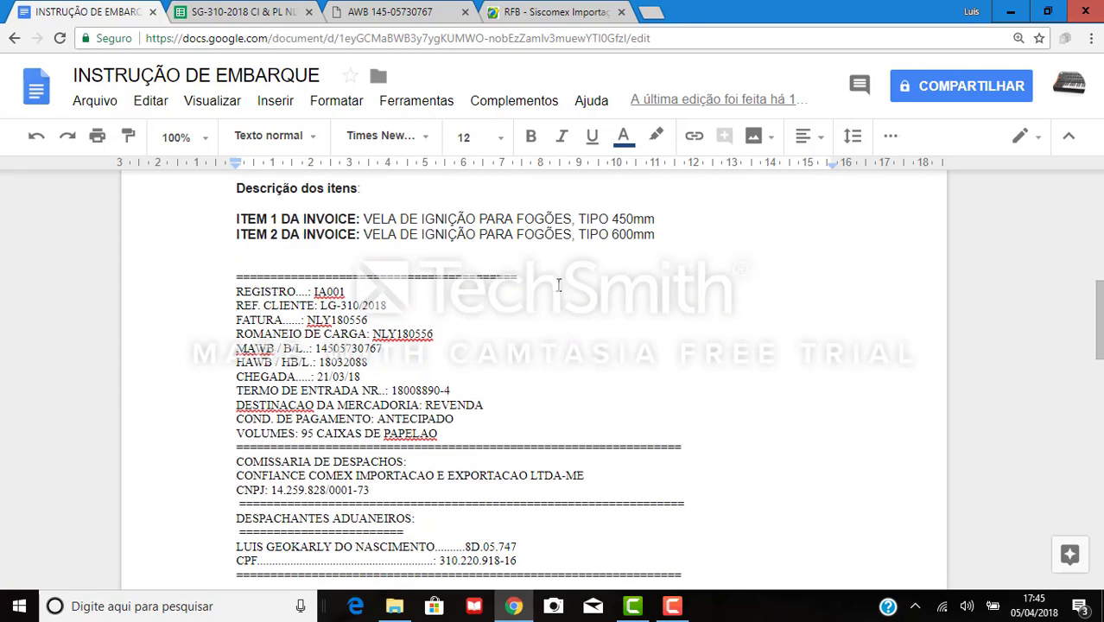
click(691, 244)
key(ctrl+v)
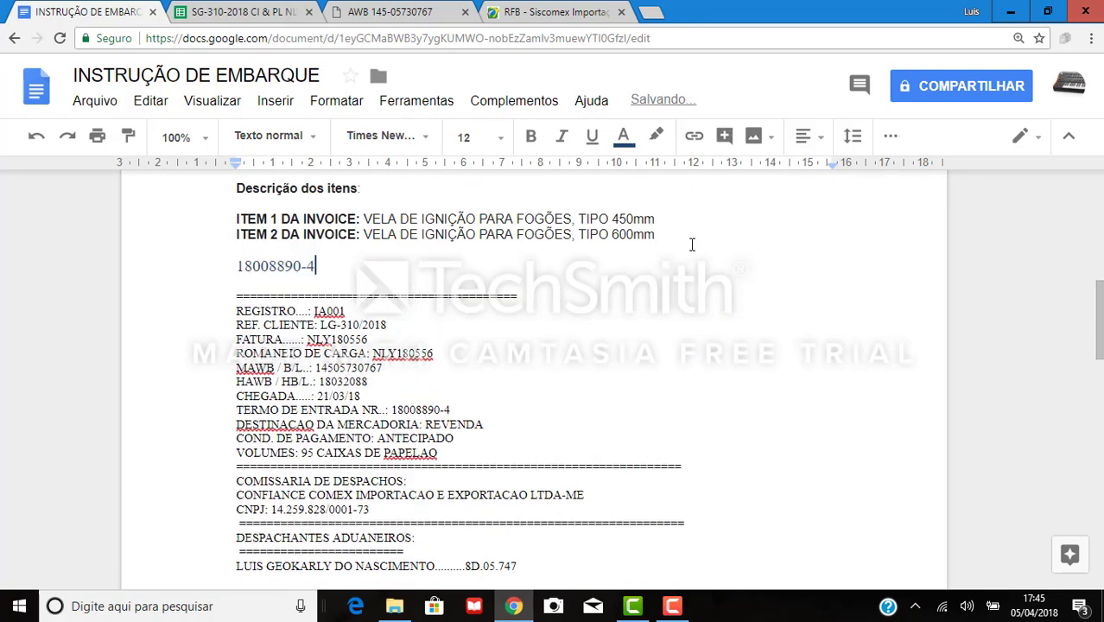
click(300, 271)
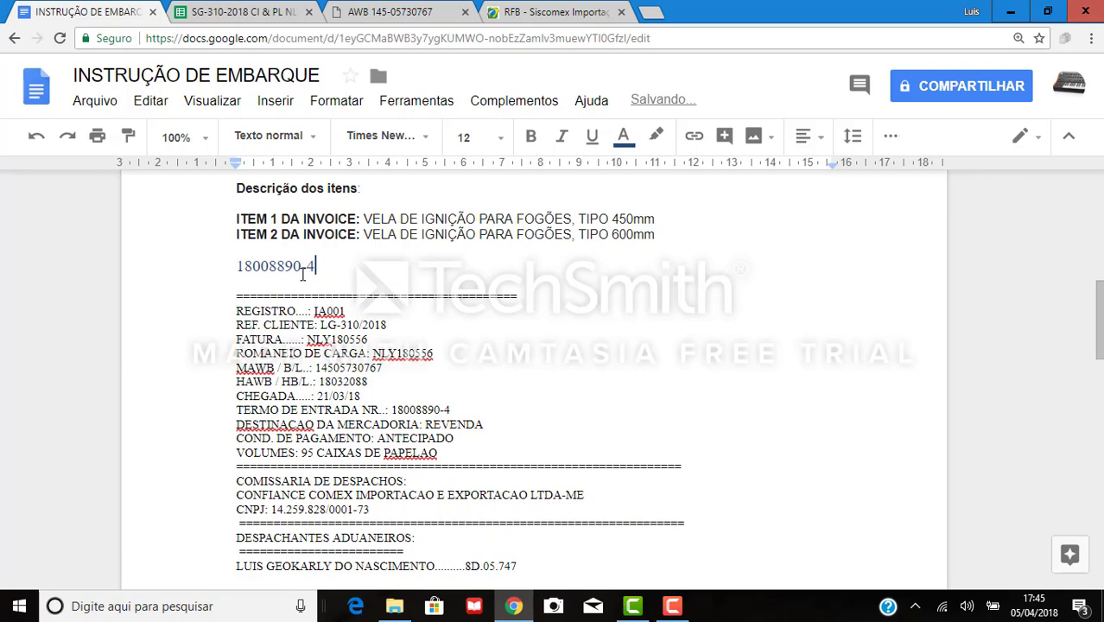
key(Delete)
click(345, 259)
drag(309, 266, 237, 265)
click(554, 12)
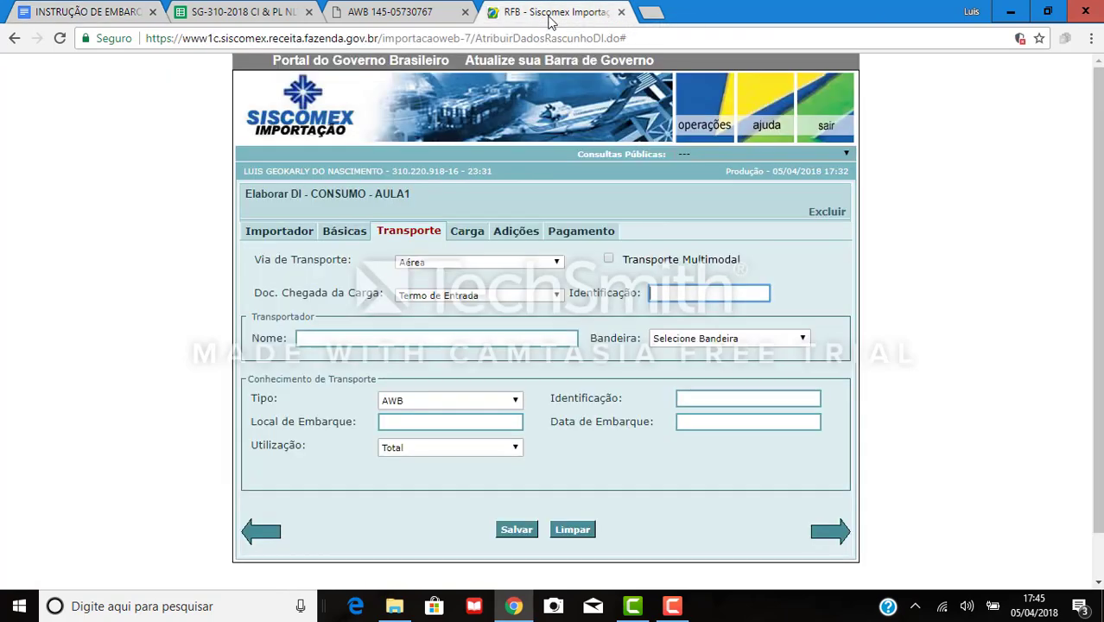
Paste 18008890-4 as the Termo de Entrada identification beside Doc. Chegada da Carga.
click(653, 294)
key(ctrl+v)
key(Tab)
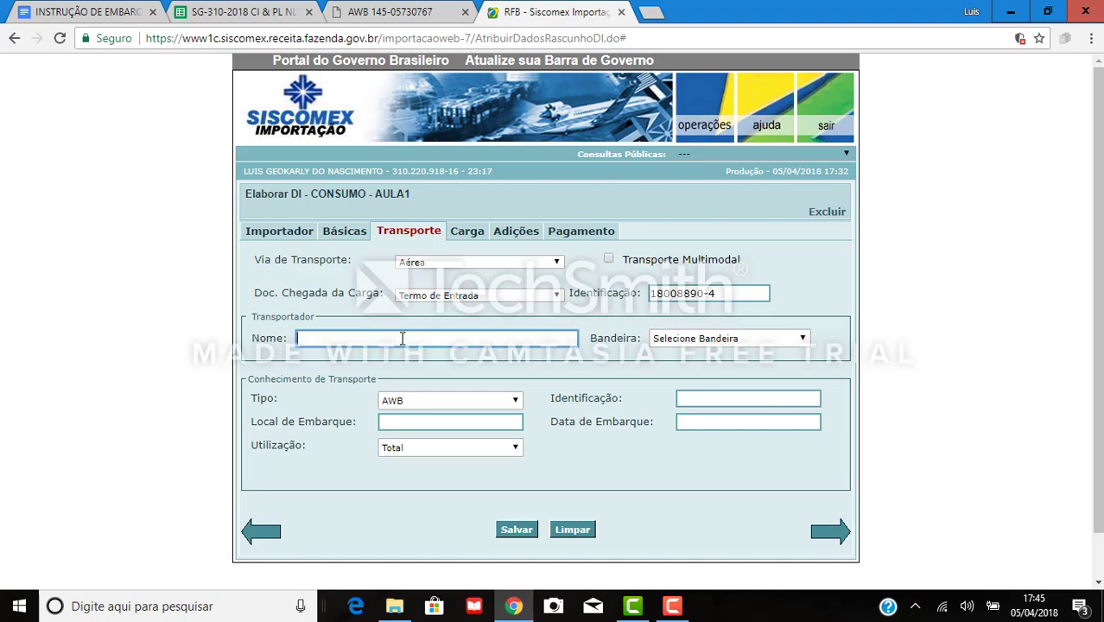
click(402, 338)
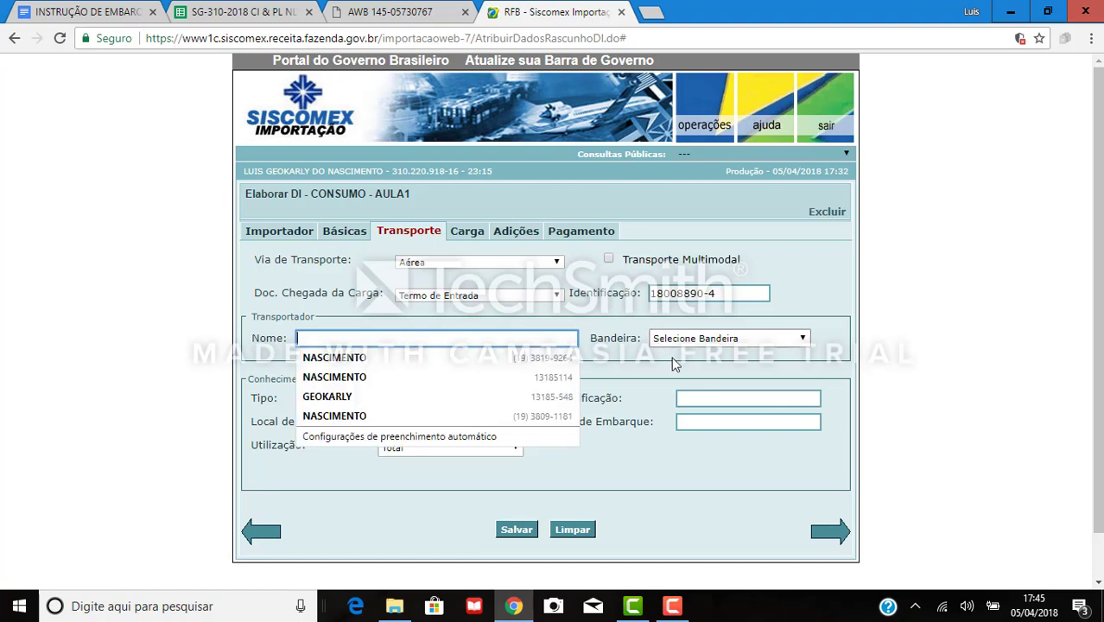
click(639, 354)
click(709, 343)
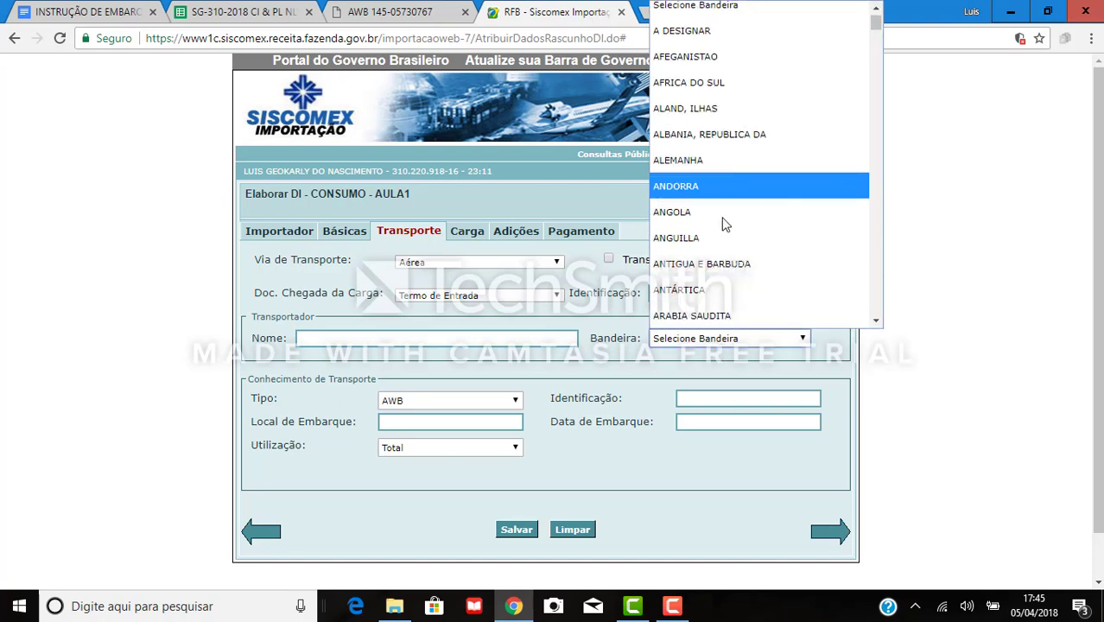
click(664, 373)
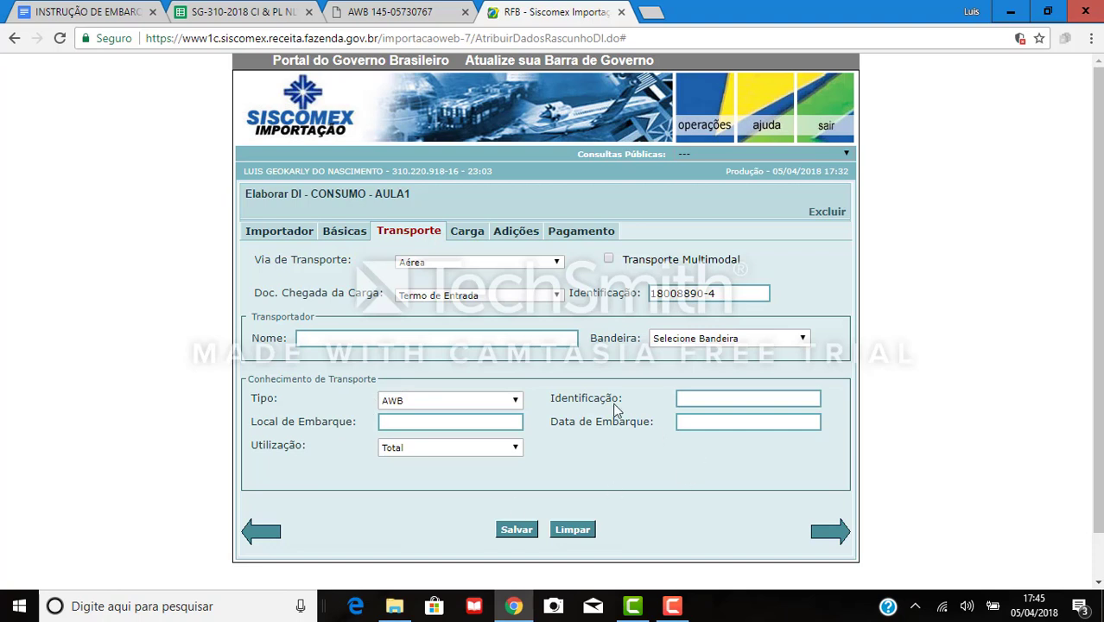
click(451, 401)
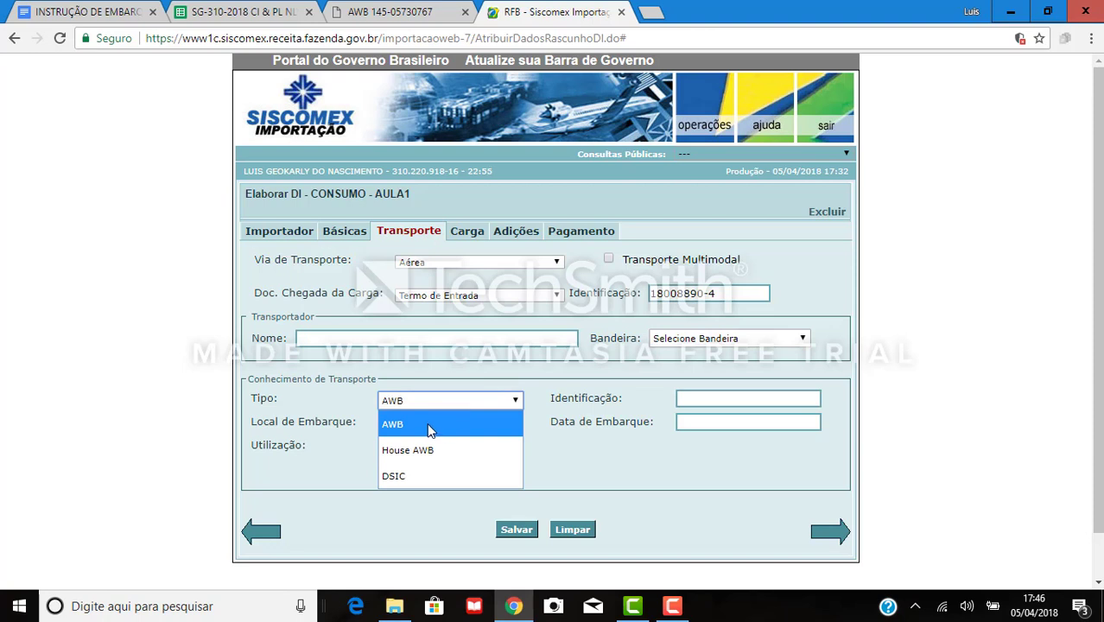
Set the transport document type to House AWB.
click(429, 430)
click(700, 397)
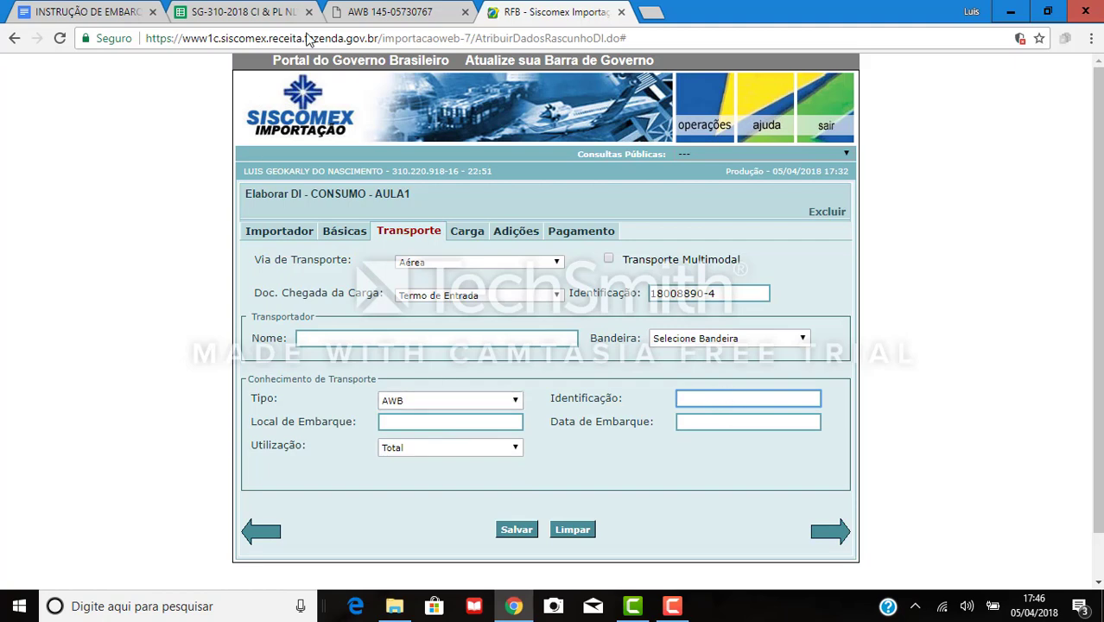
click(397, 11)
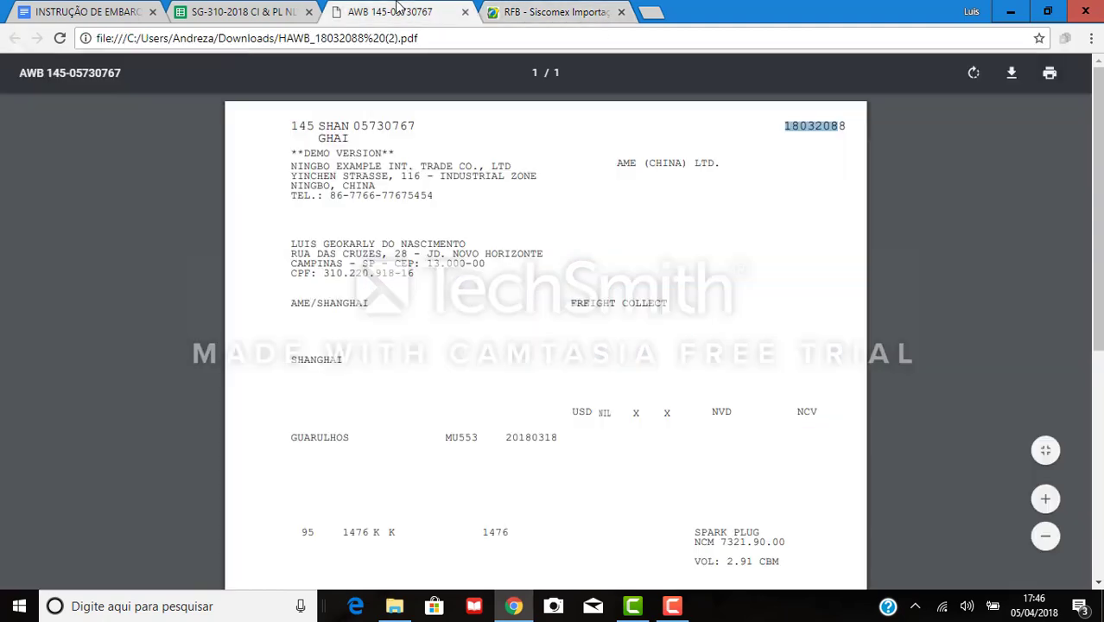
click(824, 159)
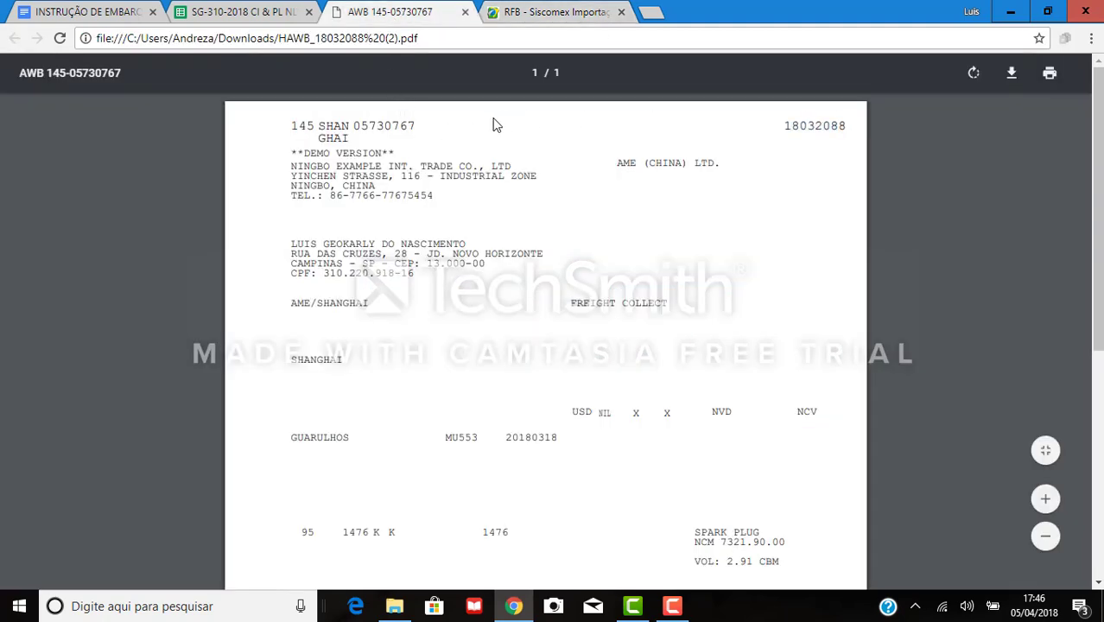
click(110, 10)
scroll(335, 262, up, 10)
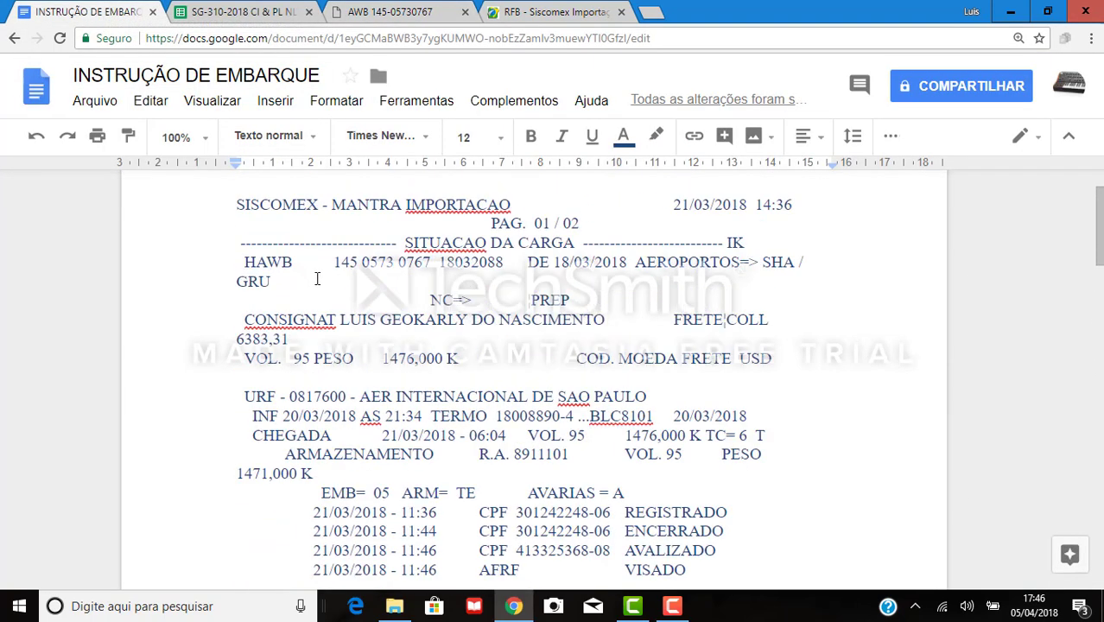
drag(336, 261, 429, 268)
click(553, 12)
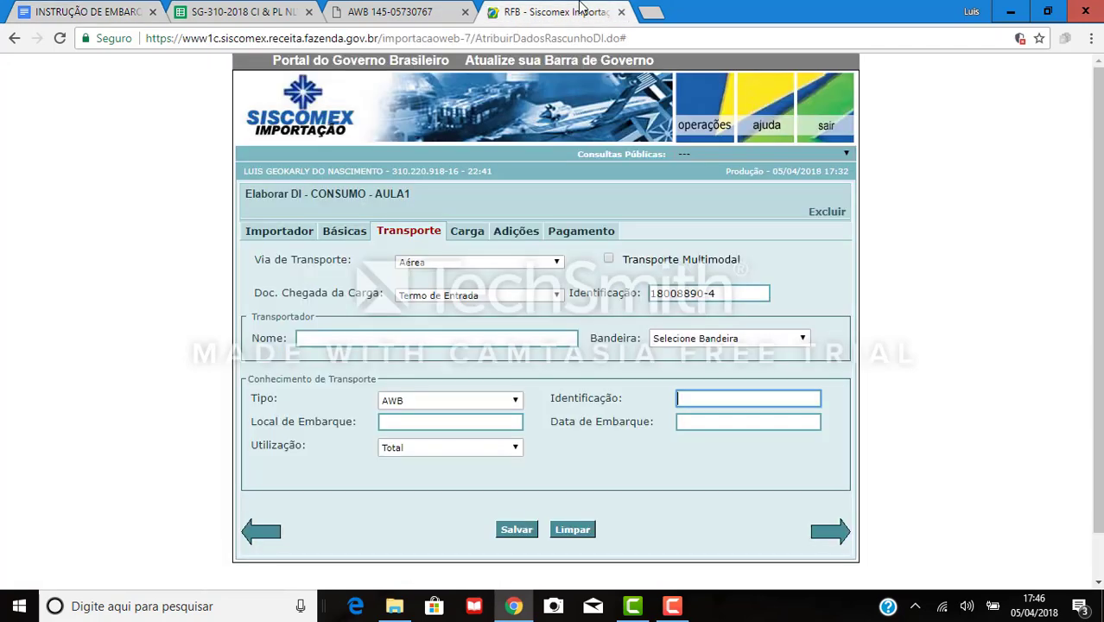
click(425, 400)
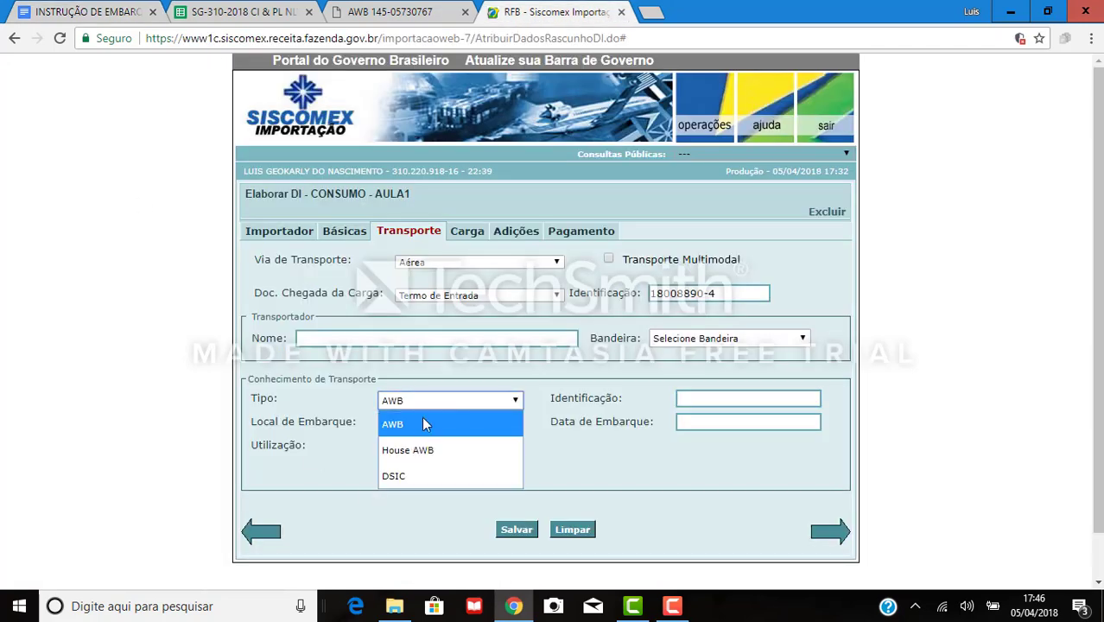
click(419, 449)
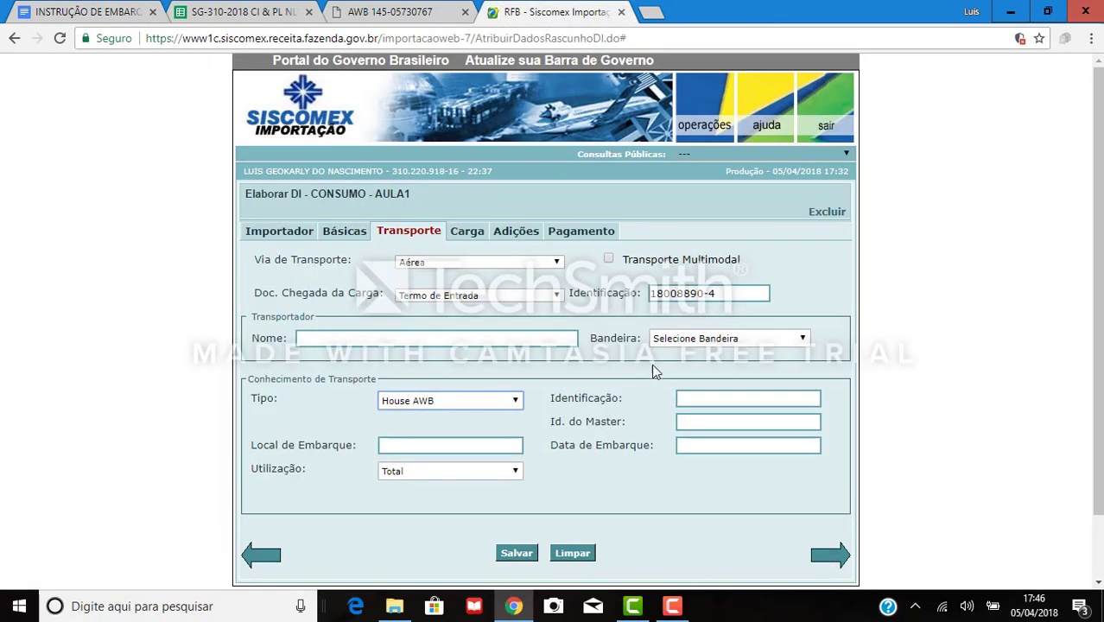
Copy the house bill number 18032088 from the shipping instructions into Identificação.
click(713, 398)
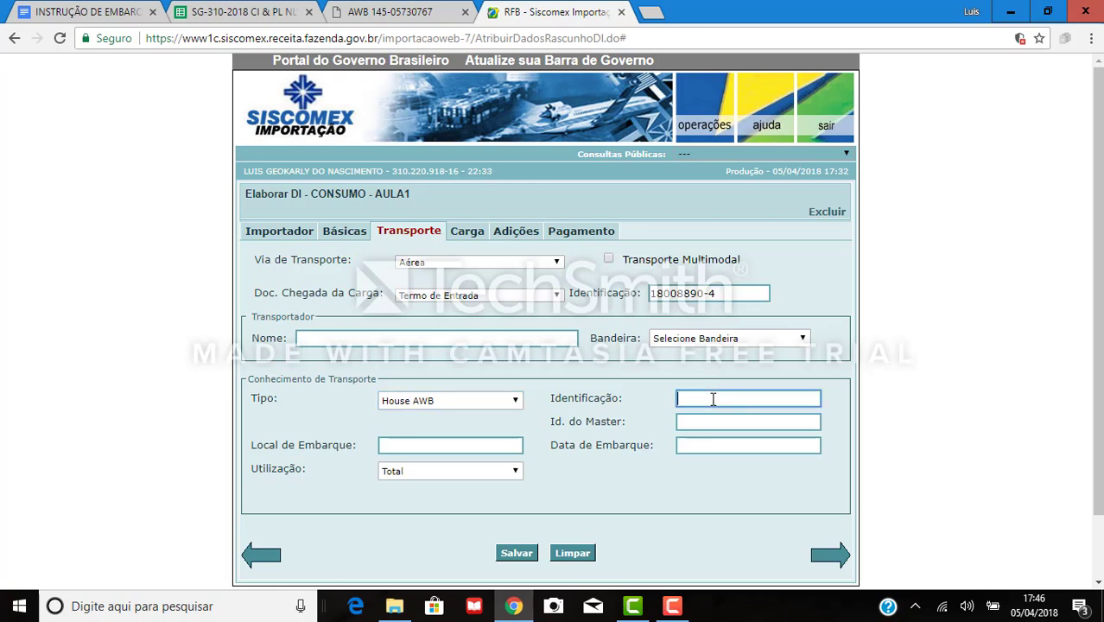
click(107, 10)
drag(440, 262, 506, 268)
key(ctrl+c)
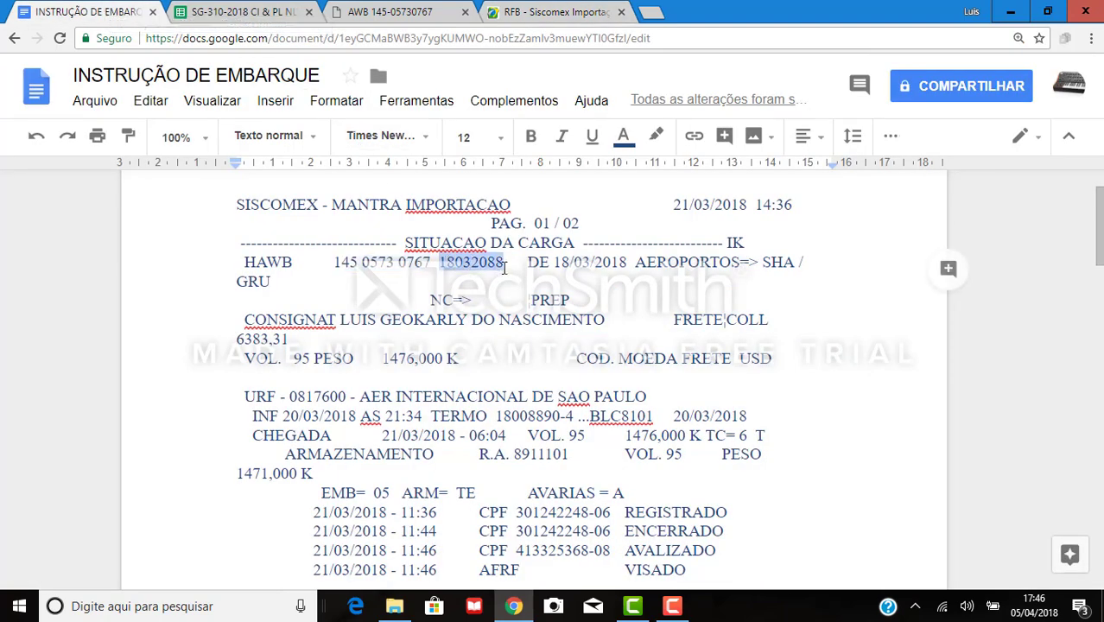
click(553, 11)
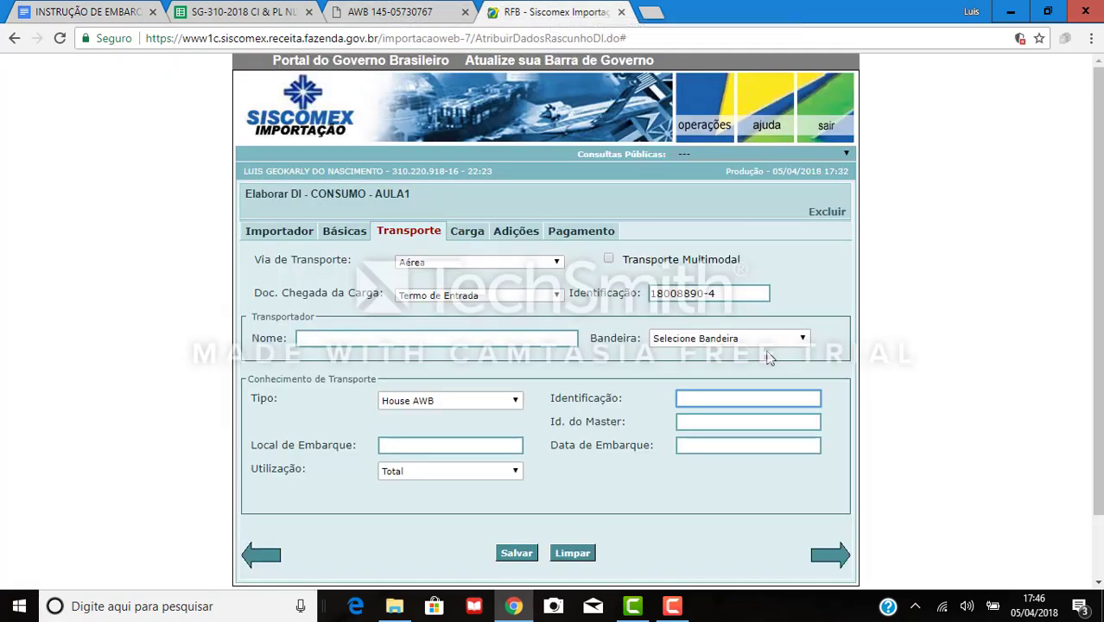
key(ctrl+v)
click(727, 419)
click(160, 12)
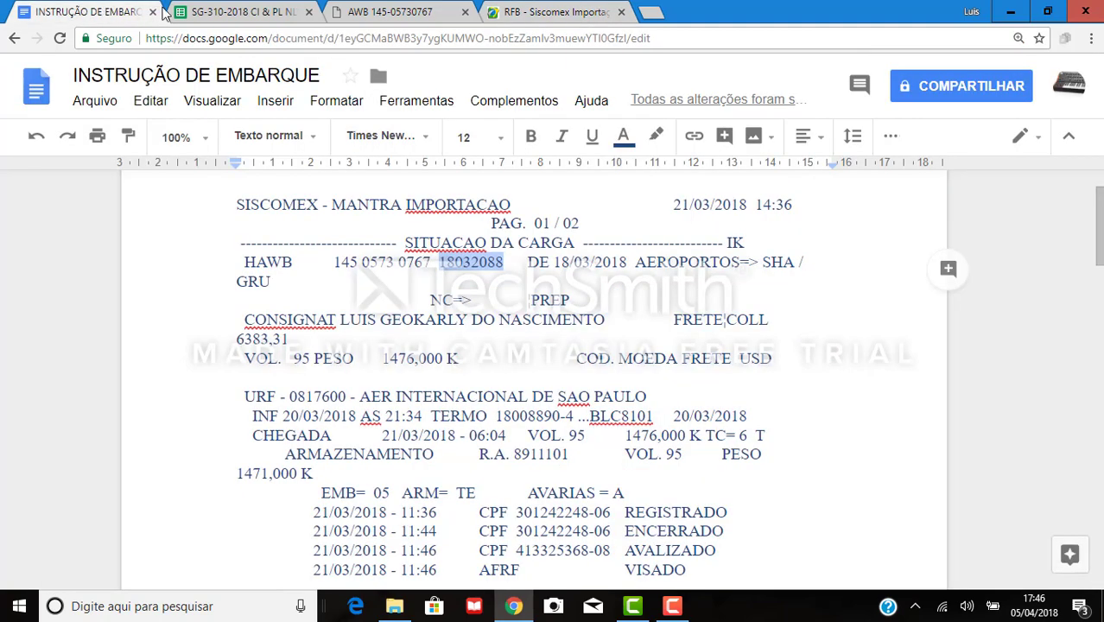
drag(334, 262, 430, 265)
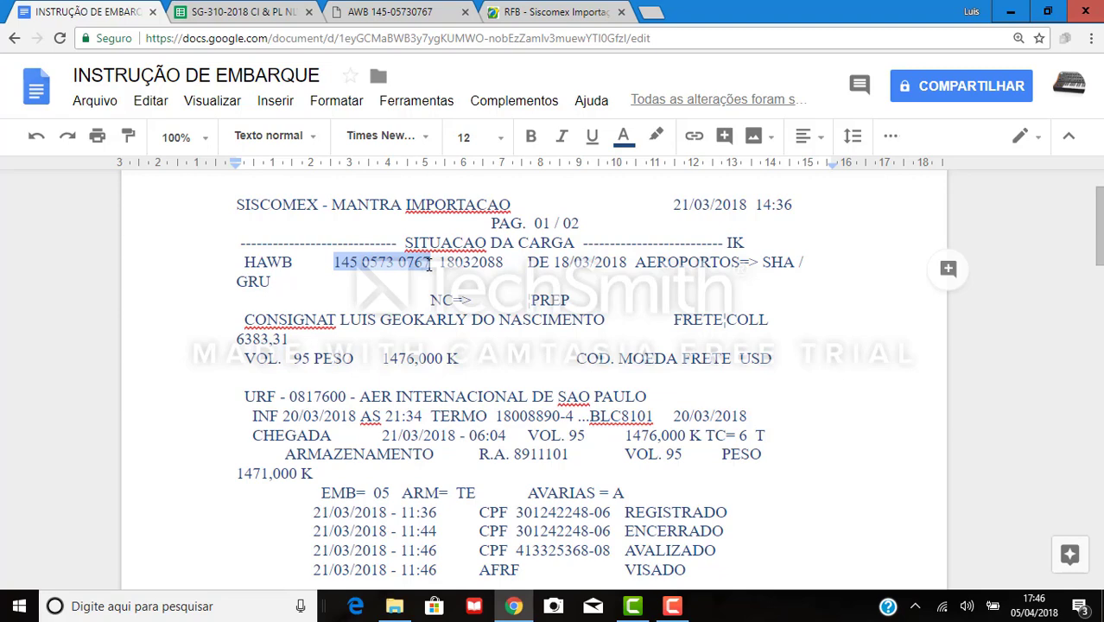
scroll(769, 375, down, 3)
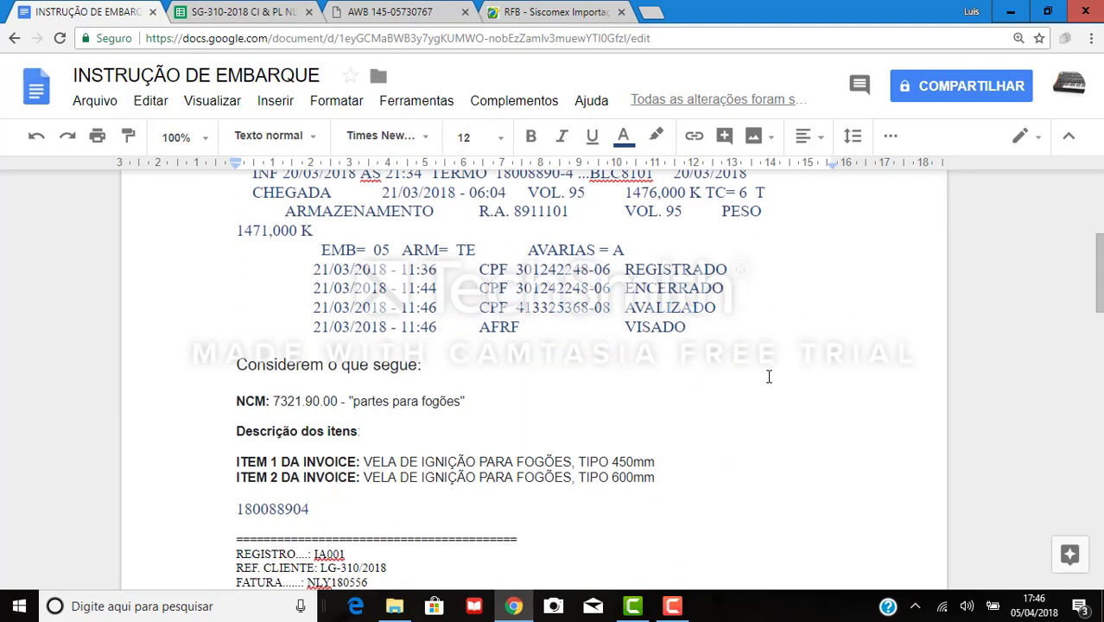
click(381, 510)
key(ctrl+v)
key(ctrl+Left)
key(ctrl+Left)
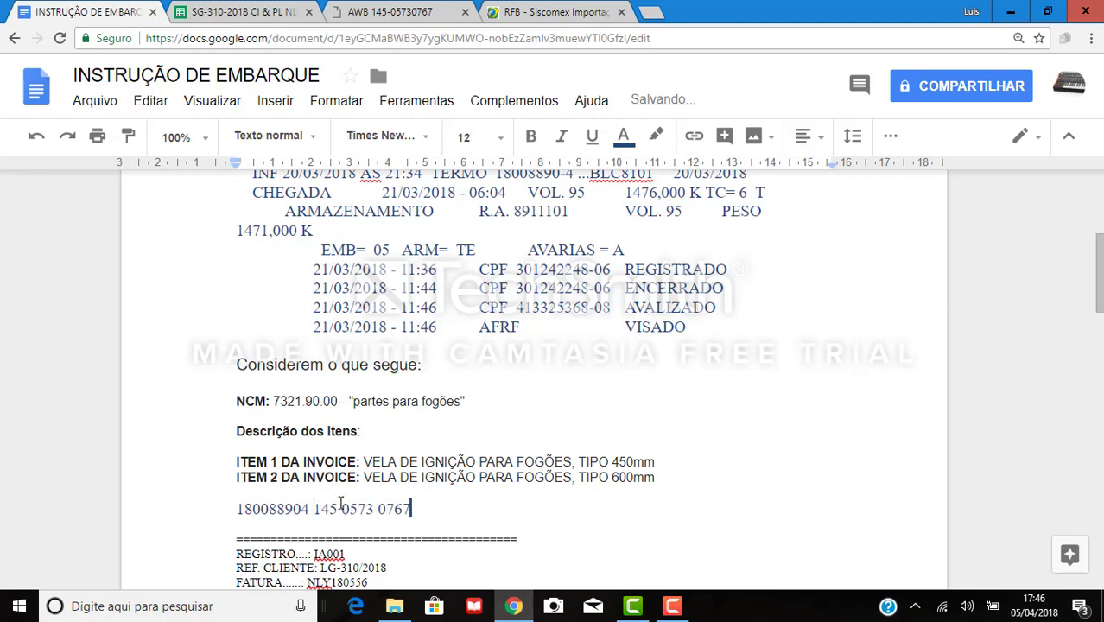
key(Delete)
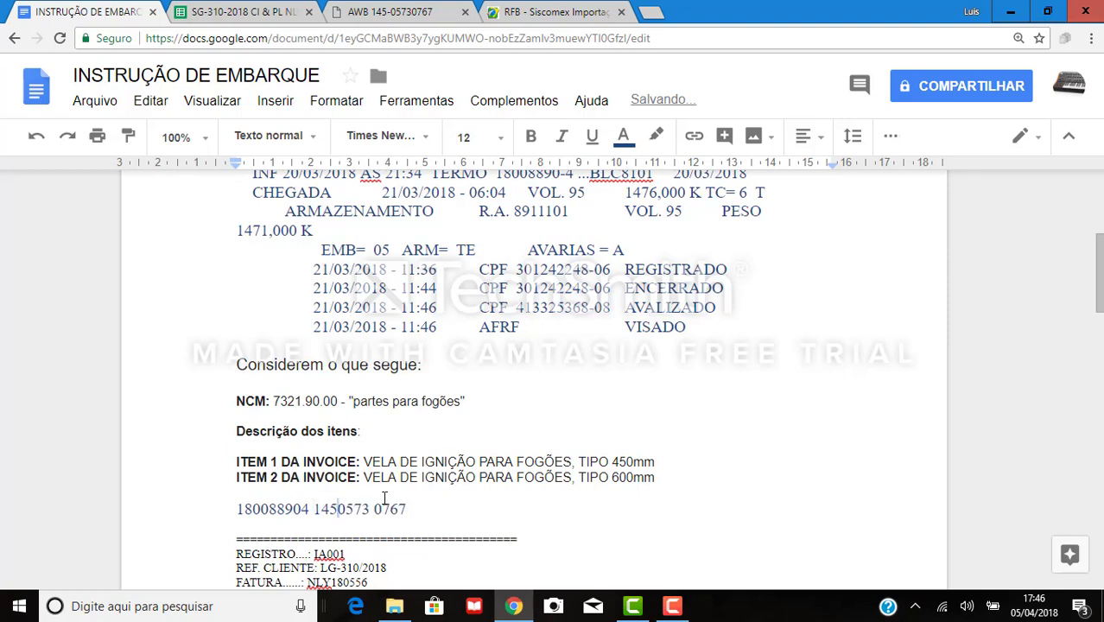
key(Right)
key(Right)
key(Right)
key(Right)
key(Delete)
drag(316, 508, 407, 508)
key(ctrl+c)
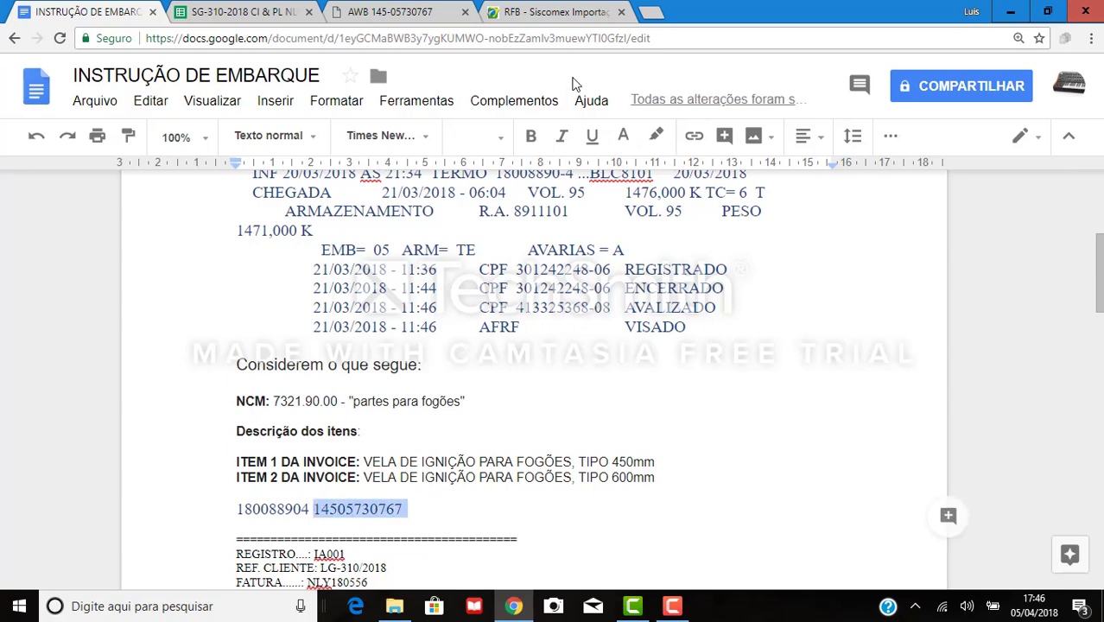
click(536, 8)
key(ctrl+v)
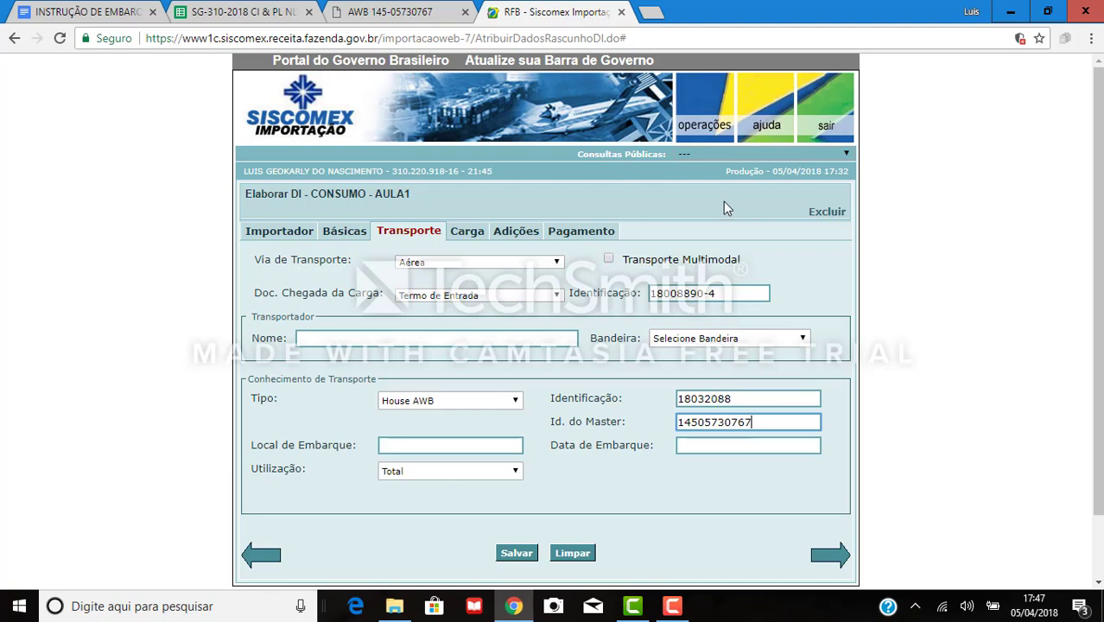
click(476, 444)
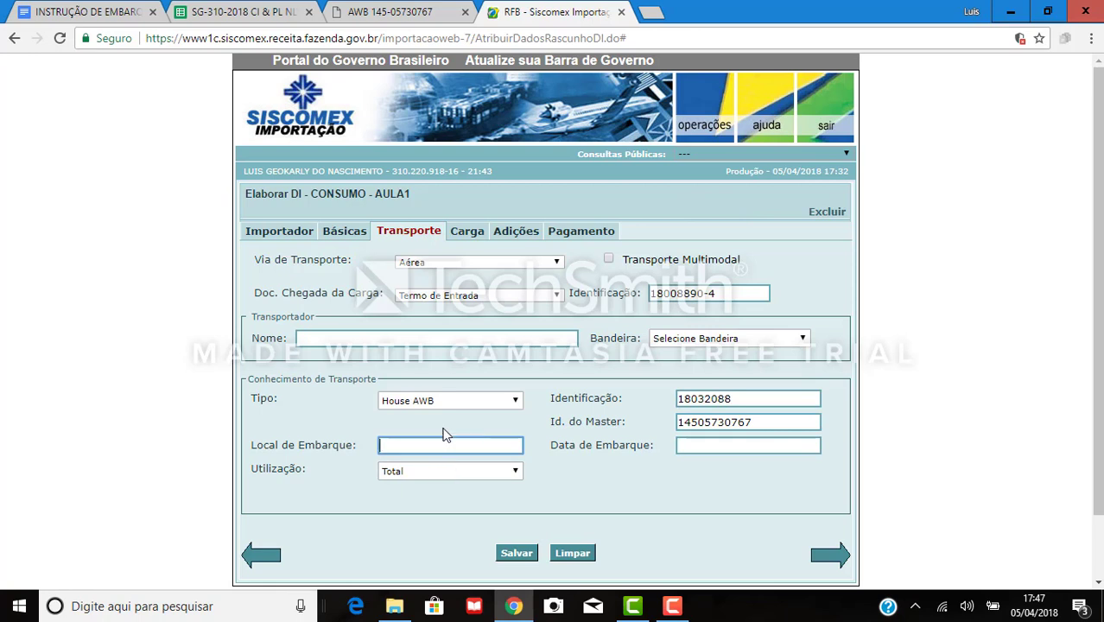
Enter SHANGHAI from the air waybill as the Local de Embarque.
click(101, 15)
scroll(778, 374, up, 1)
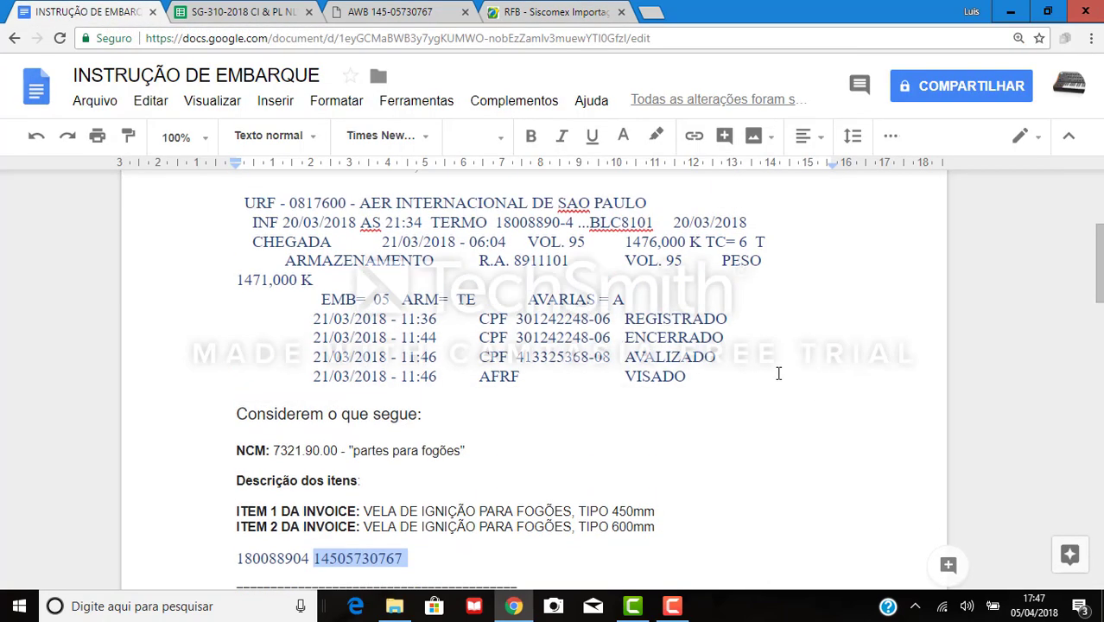
scroll(778, 373, up, 3)
drag(762, 343, 794, 343)
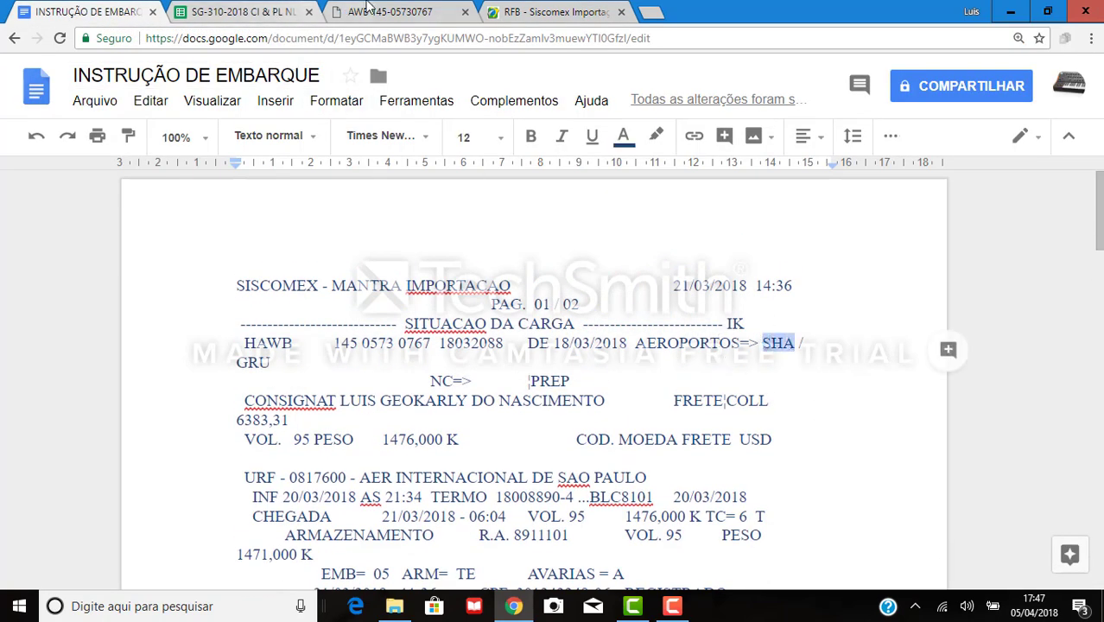
click(367, 10)
drag(348, 362, 257, 357)
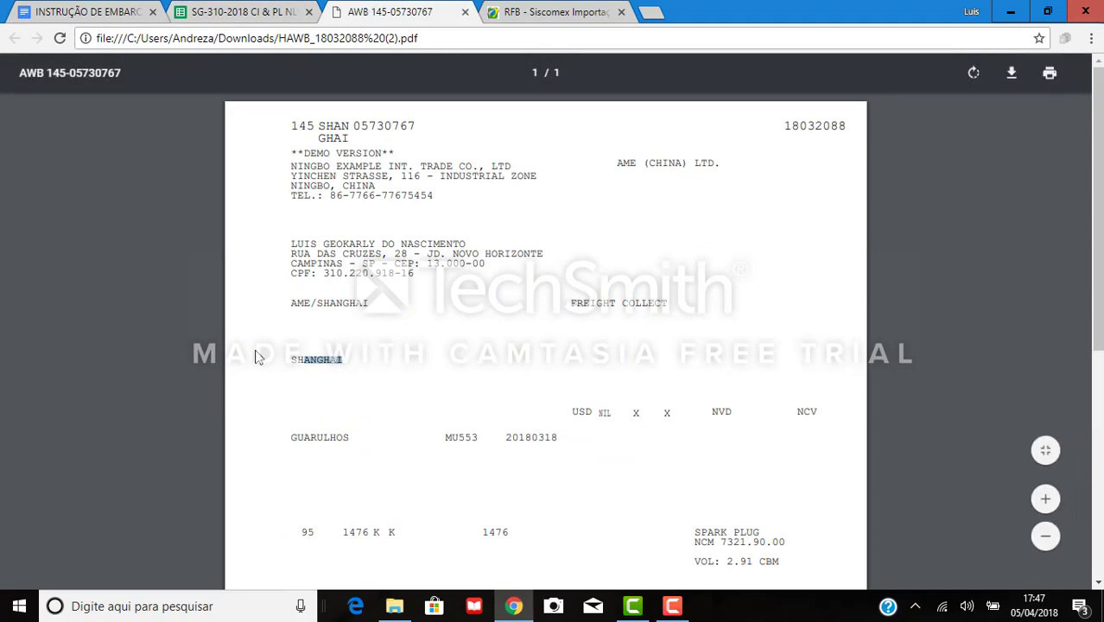
click(533, 19)
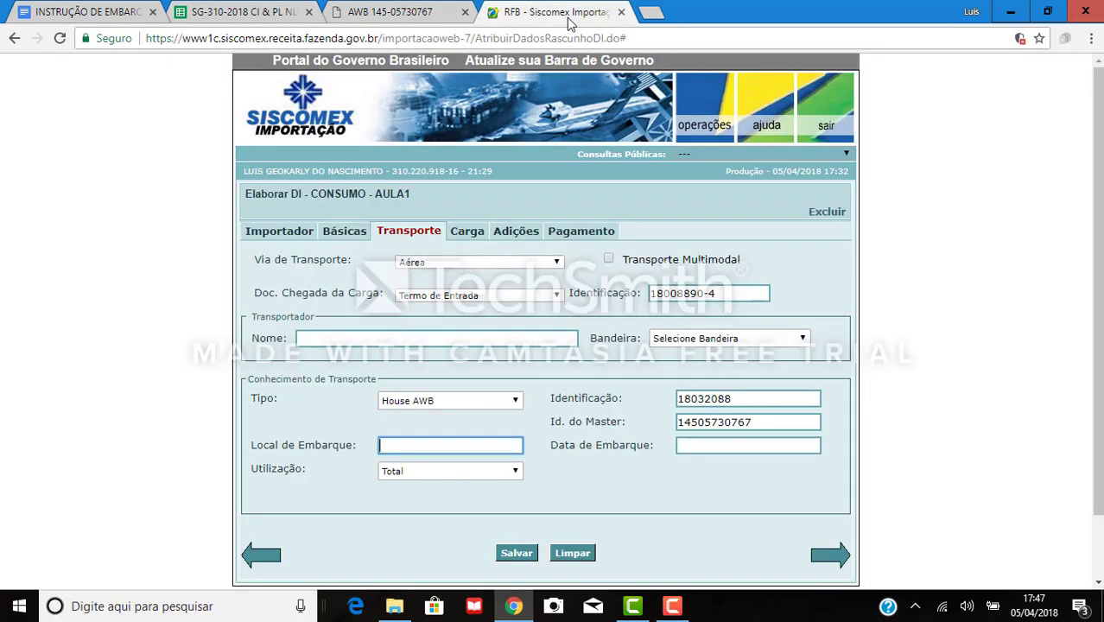
click(501, 444)
text(SHANGHAI)
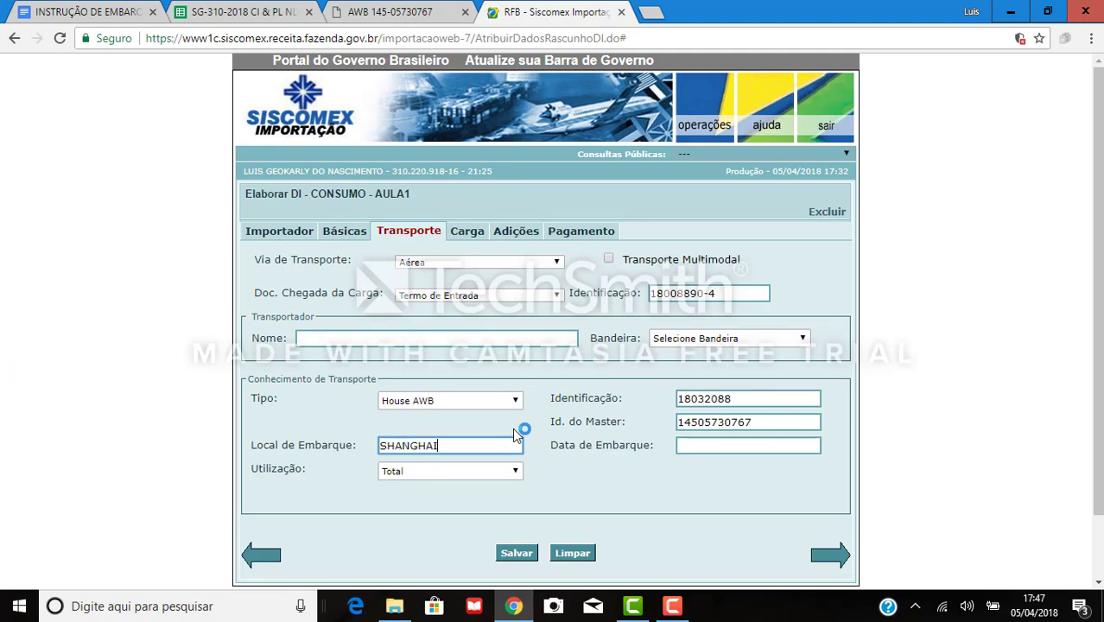
key(Tab)
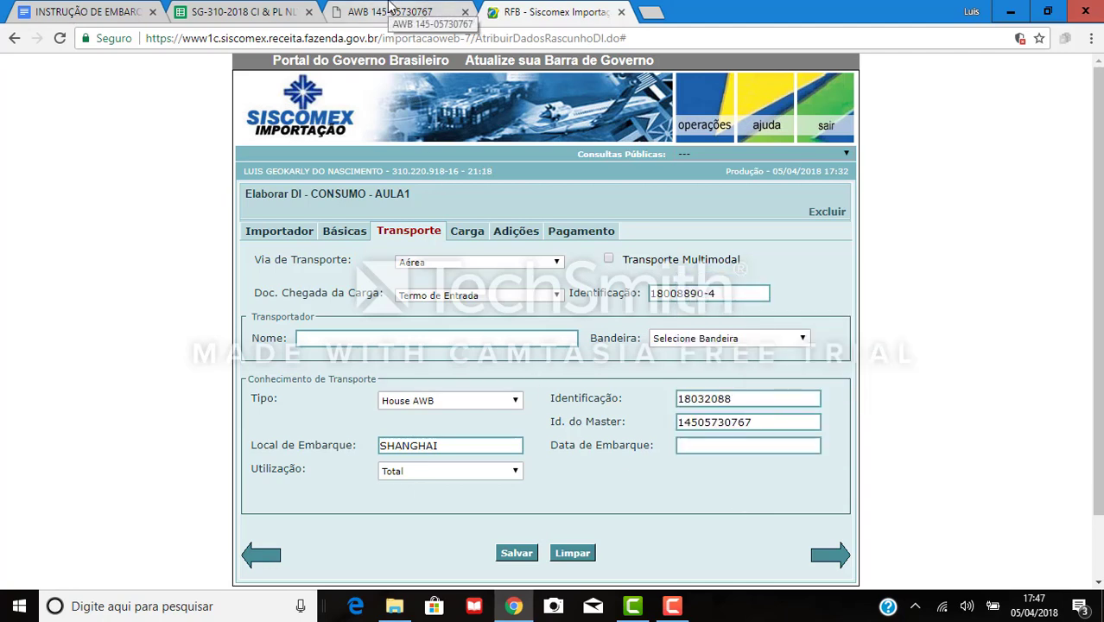
Look up the shipment date 18-MAR-2018 on the waybill and shipping instructions.
click(389, 10)
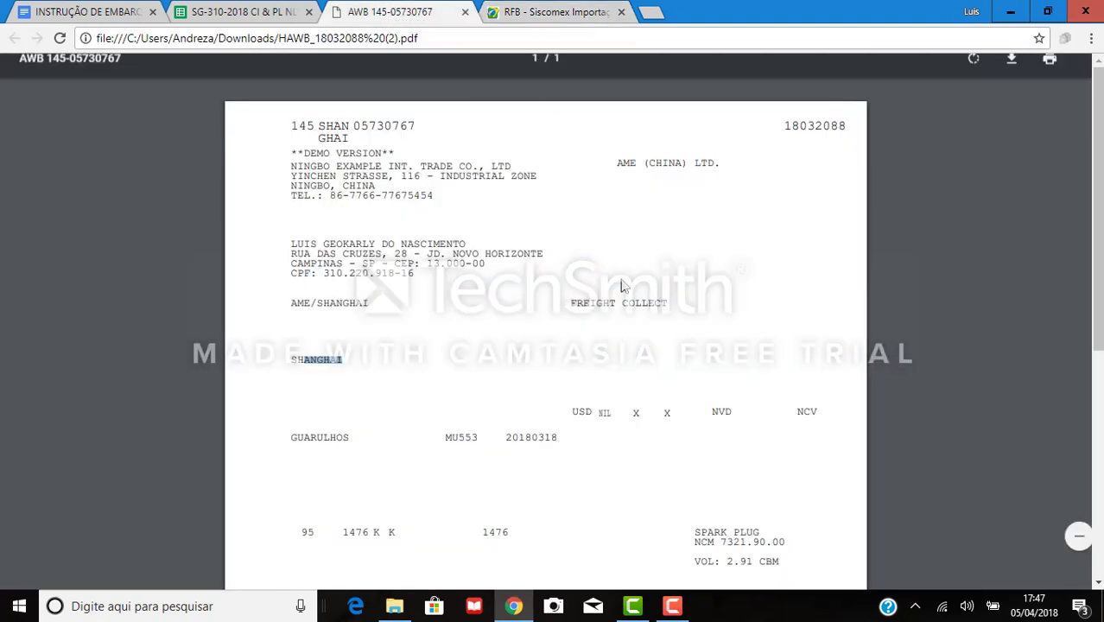
scroll(689, 417, down, 10)
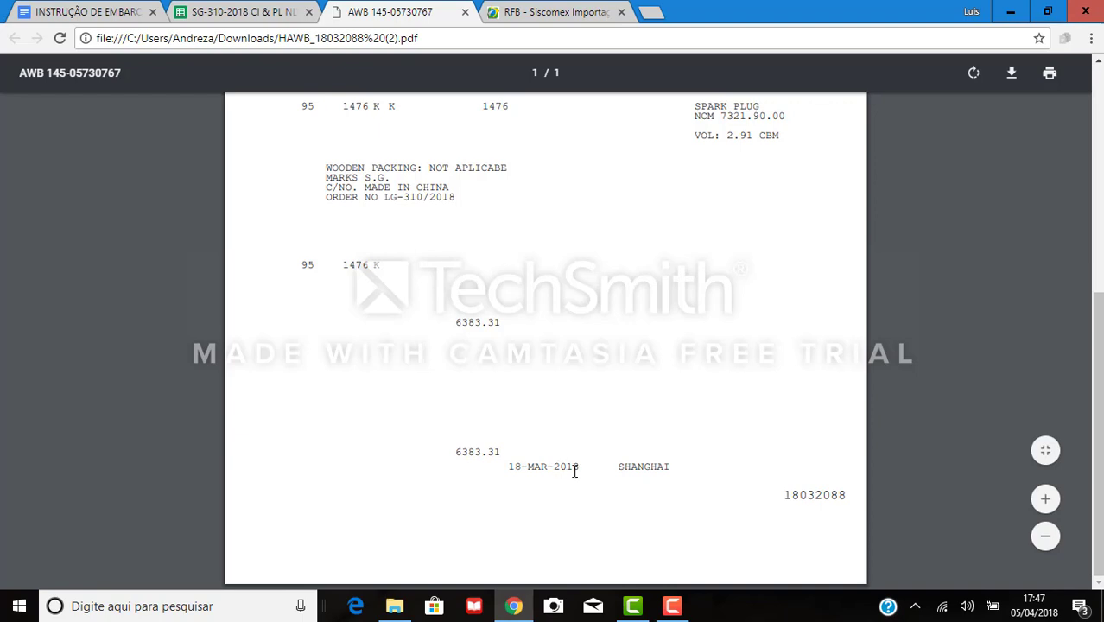
drag(582, 467, 513, 466)
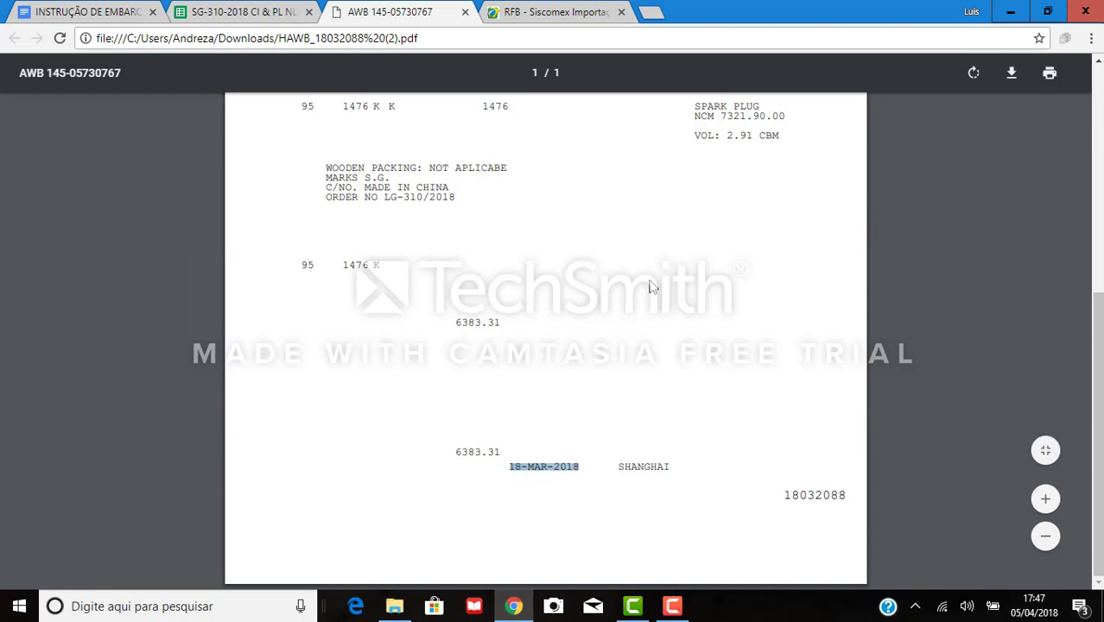
click(52, 11)
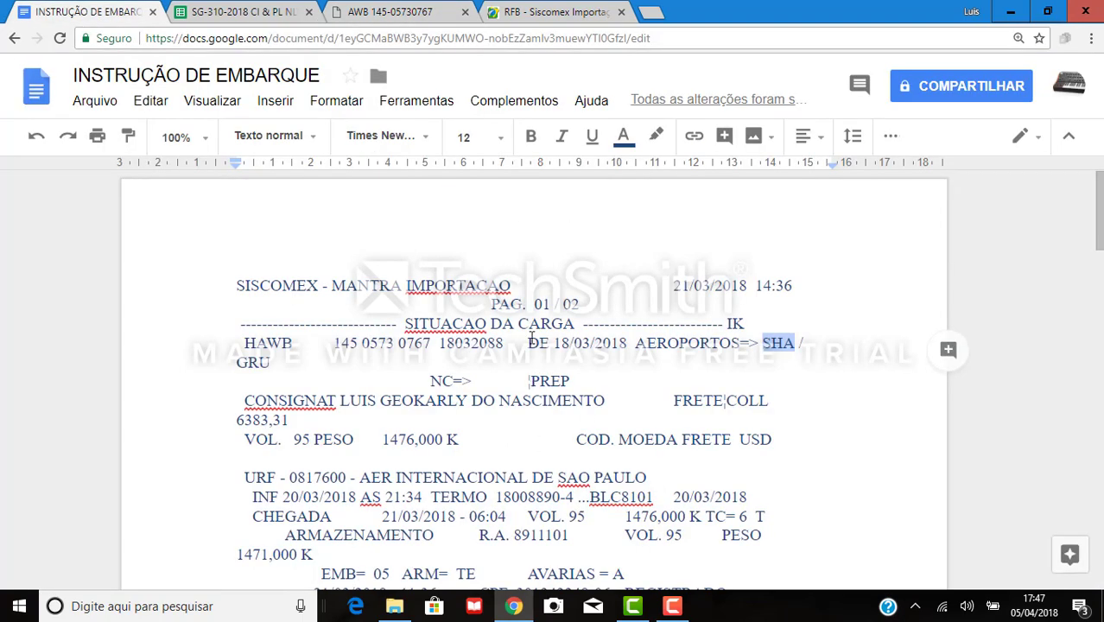
click(407, 359)
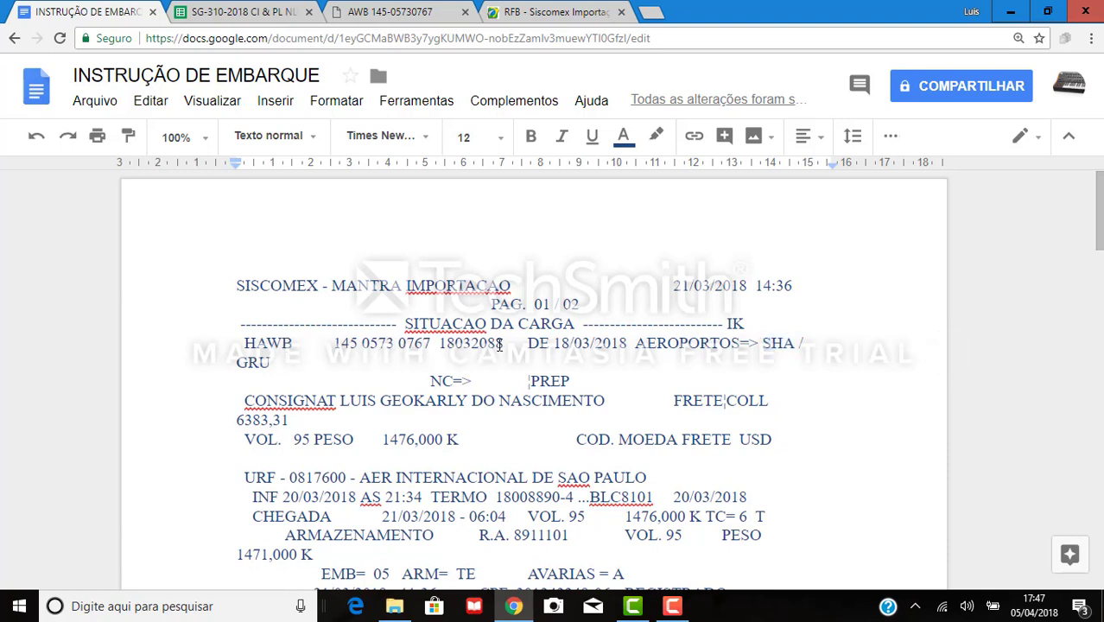
click(553, 343)
click(553, 12)
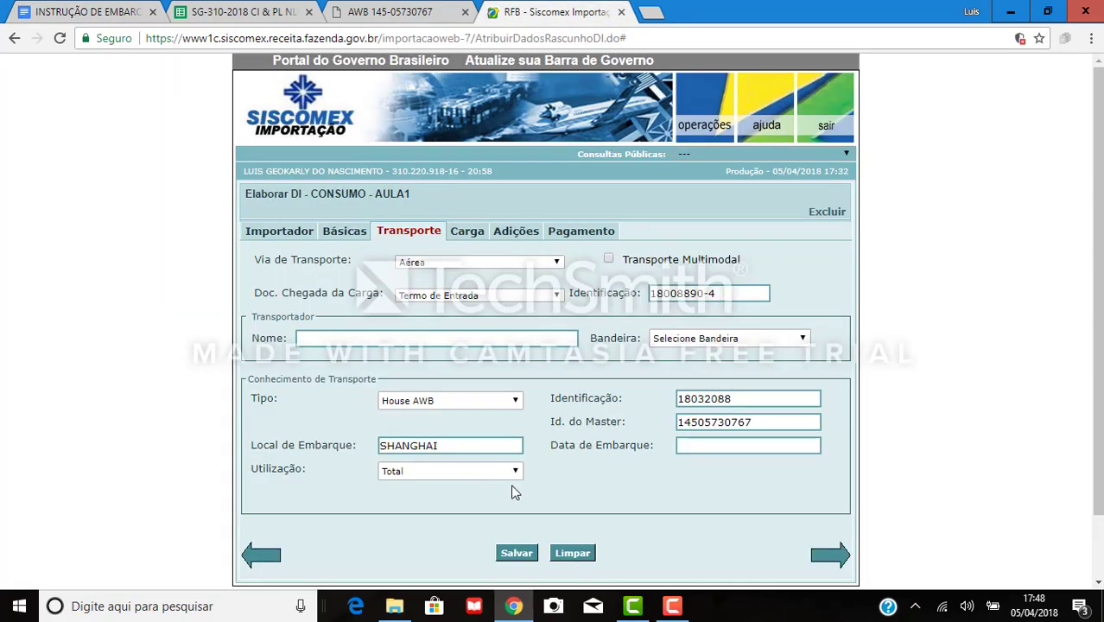
Enter 18/03/2018 as the Data de Embarque shipment date.
click(741, 446)
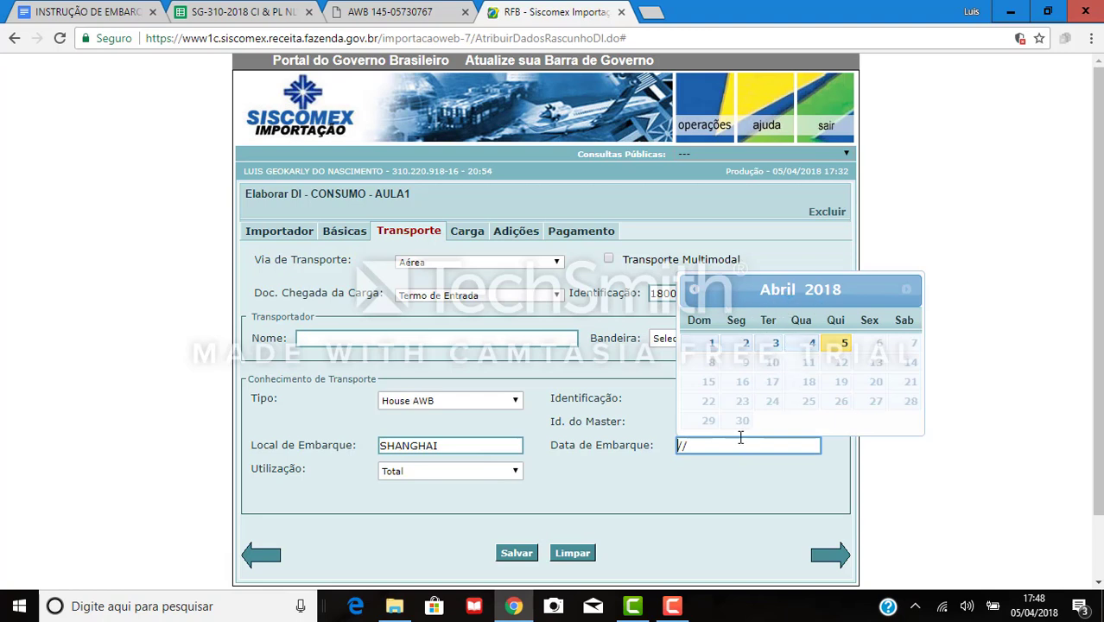
click(693, 292)
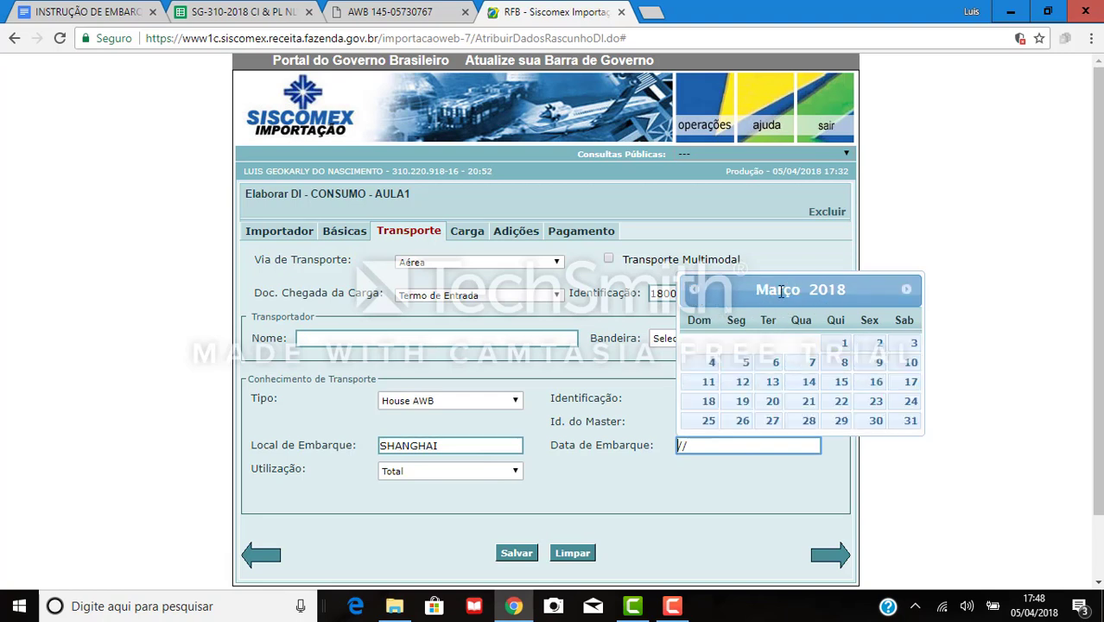
click(678, 454)
click(684, 445)
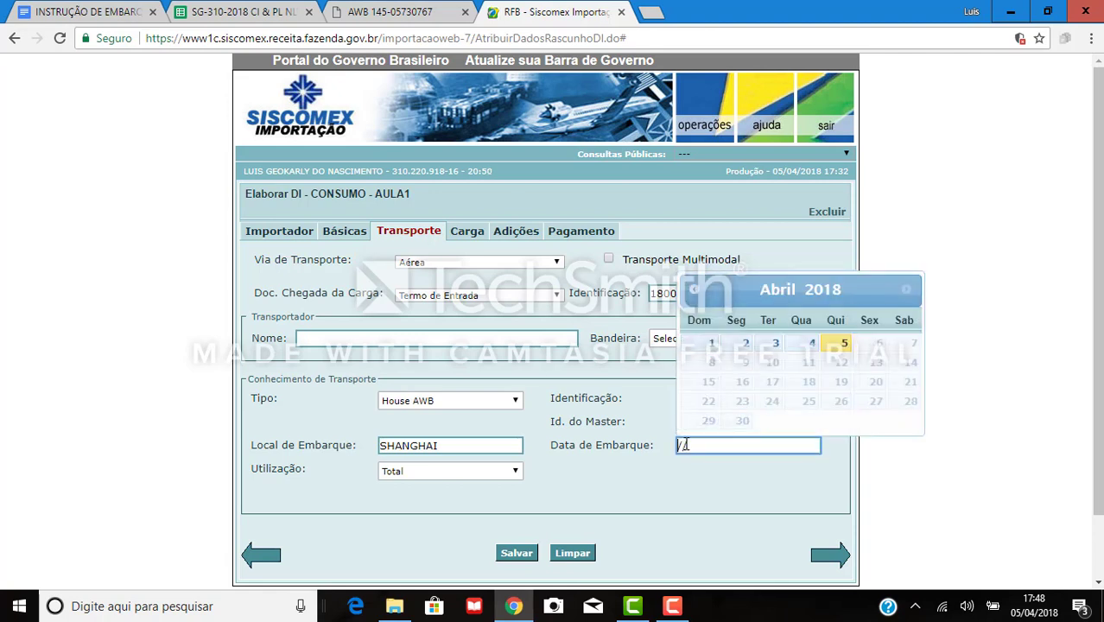
text(18/03/201)
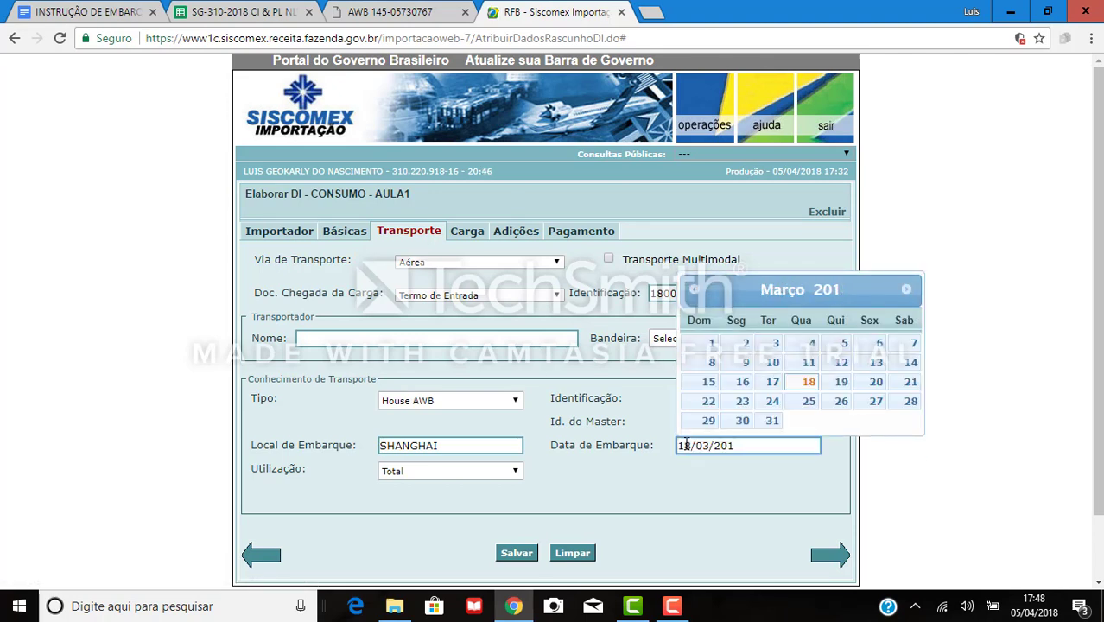
text(8)
key(Tab)
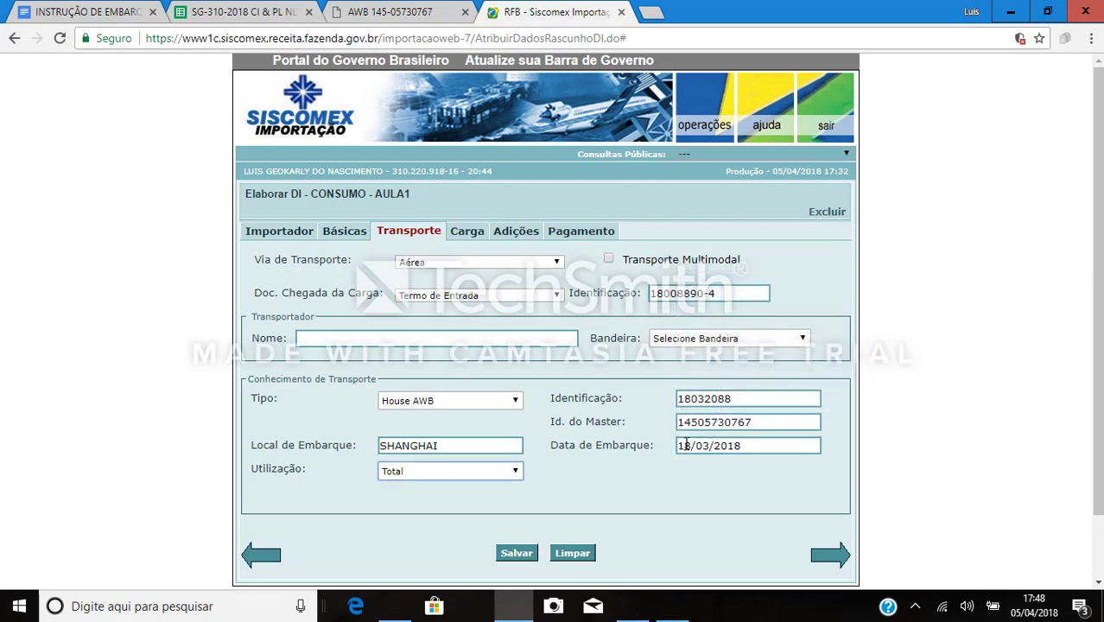
click(441, 472)
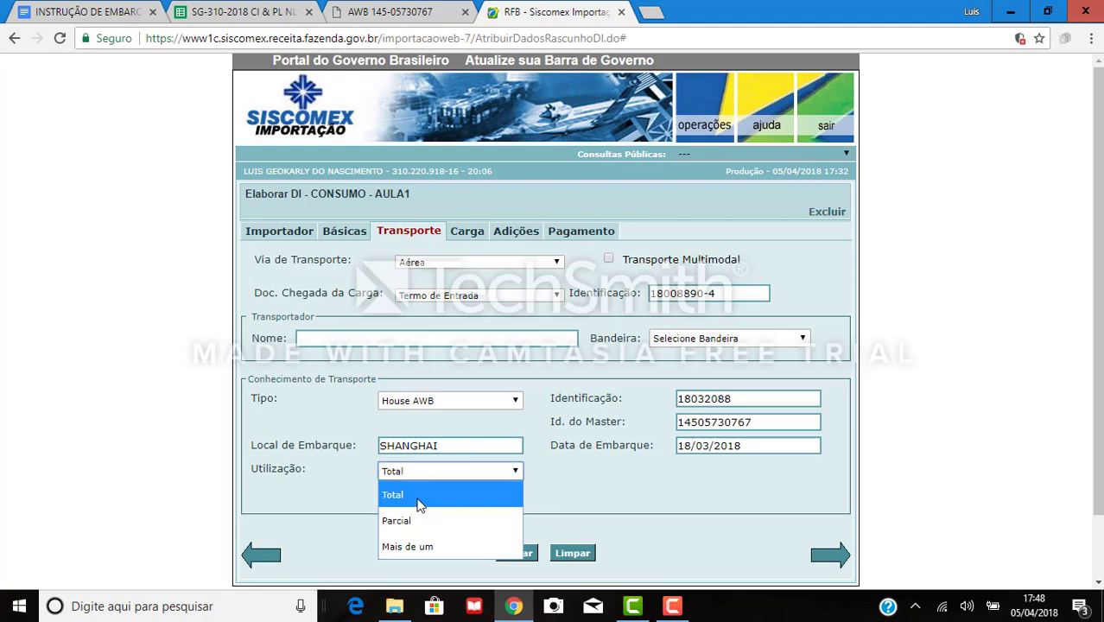
Keep Utilização on Total, save the Transporte details and acknowledge the success message.
click(417, 505)
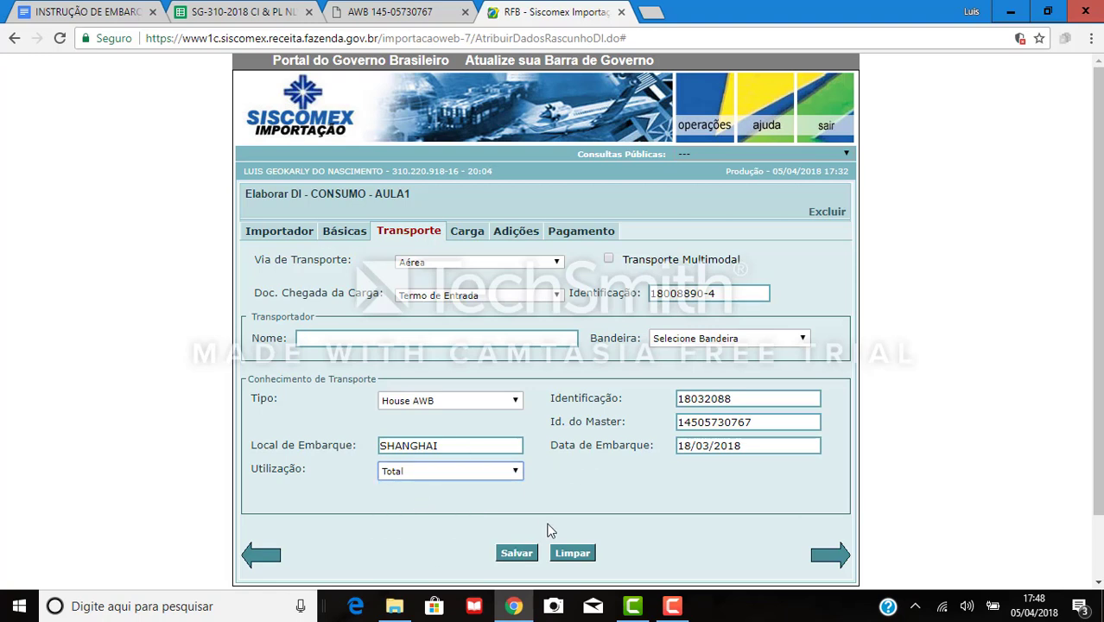
click(516, 556)
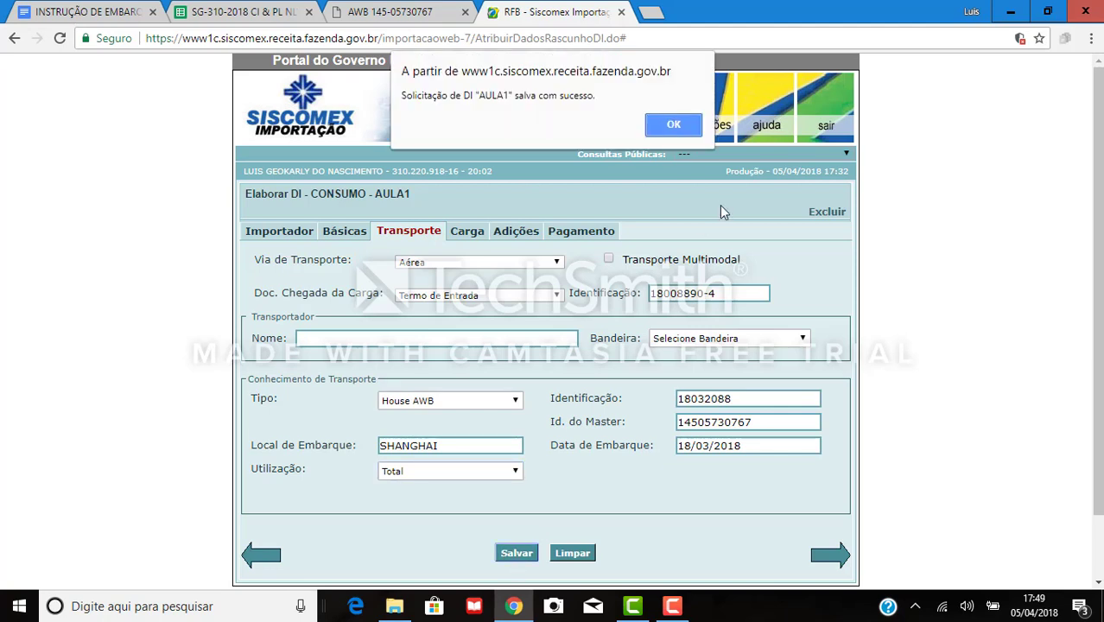
click(678, 127)
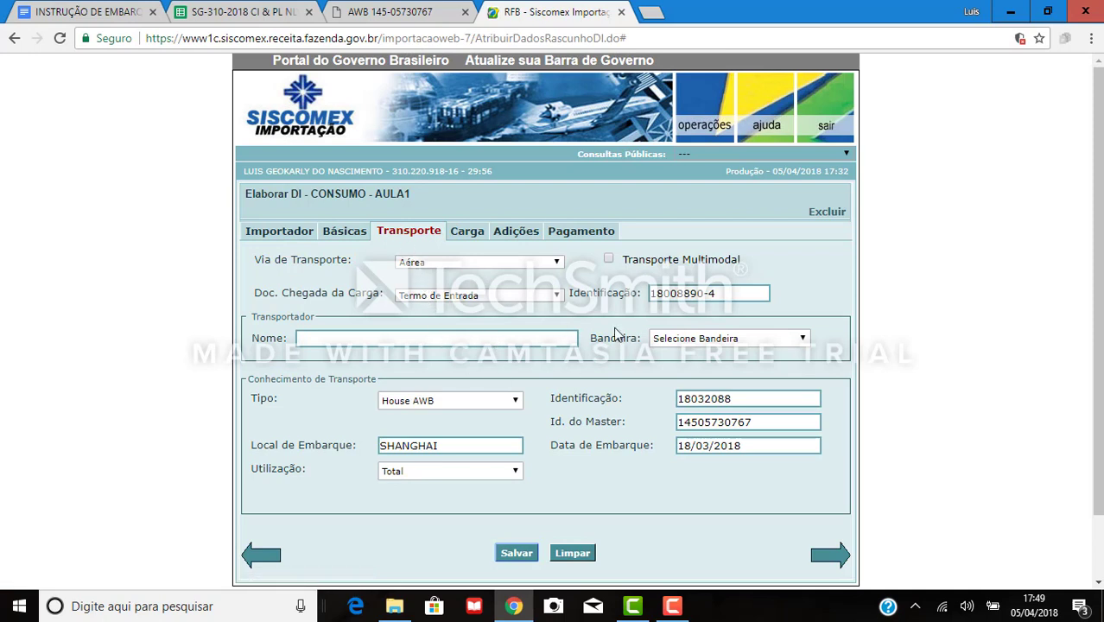
click(357, 339)
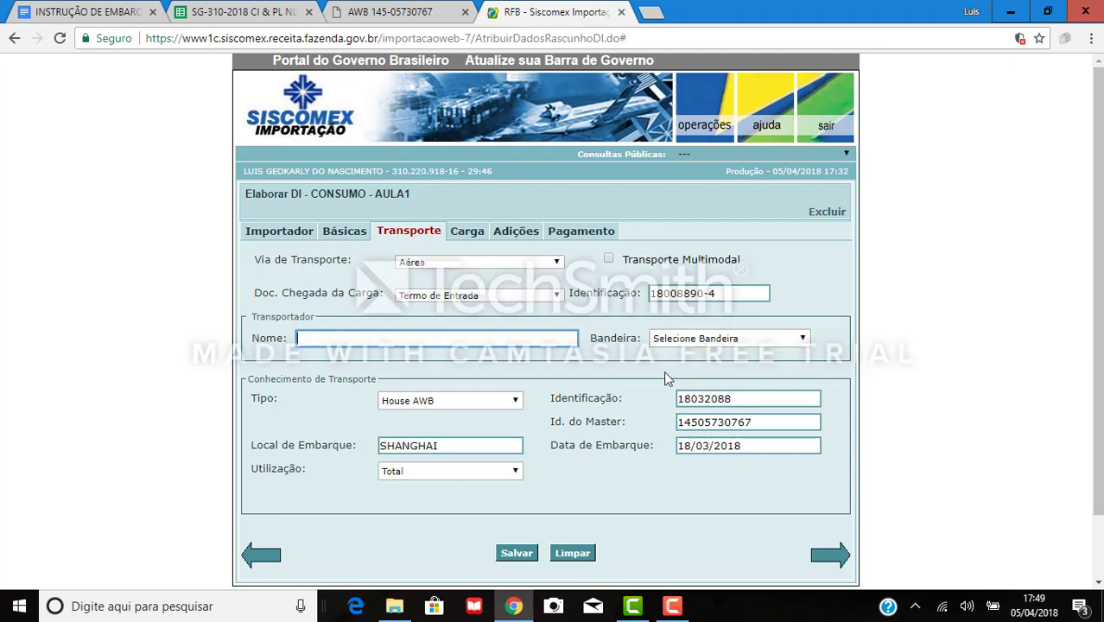
click(90, 13)
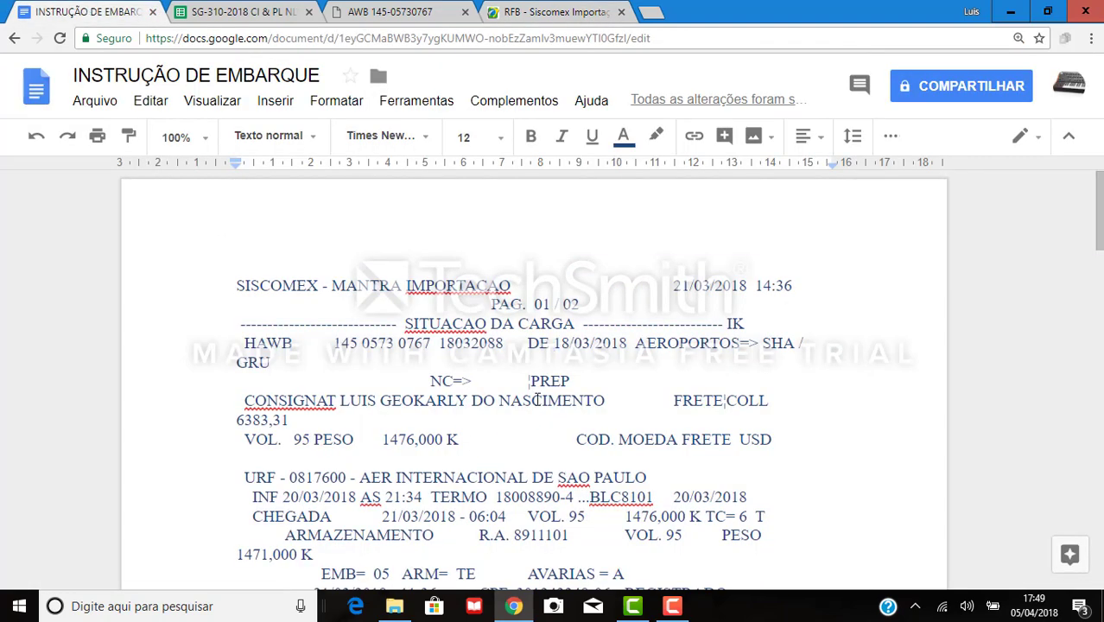
Recheck the air waybill, then save the Transporte details again and dismiss the confirmation.
scroll(631, 337, down, 3)
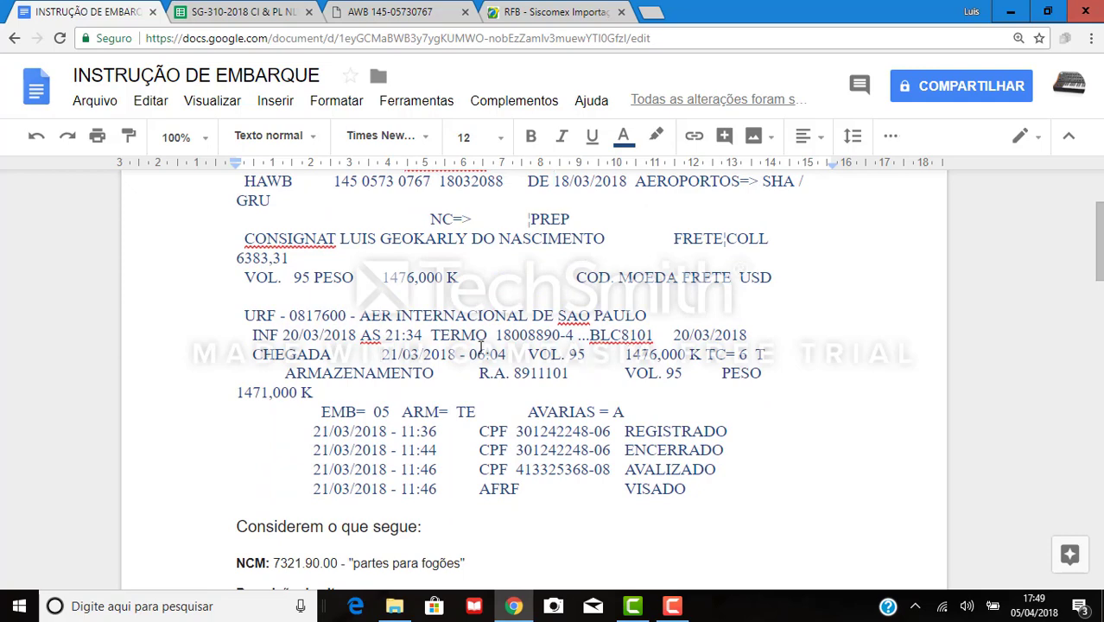
scroll(480, 348, up, 3)
click(421, 10)
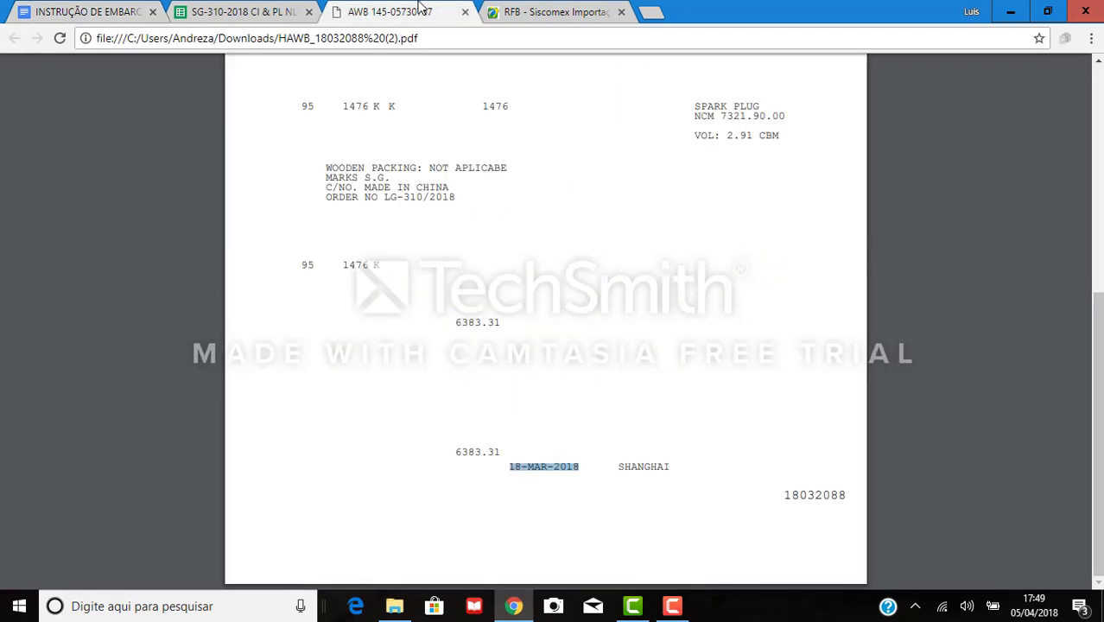
click(547, 10)
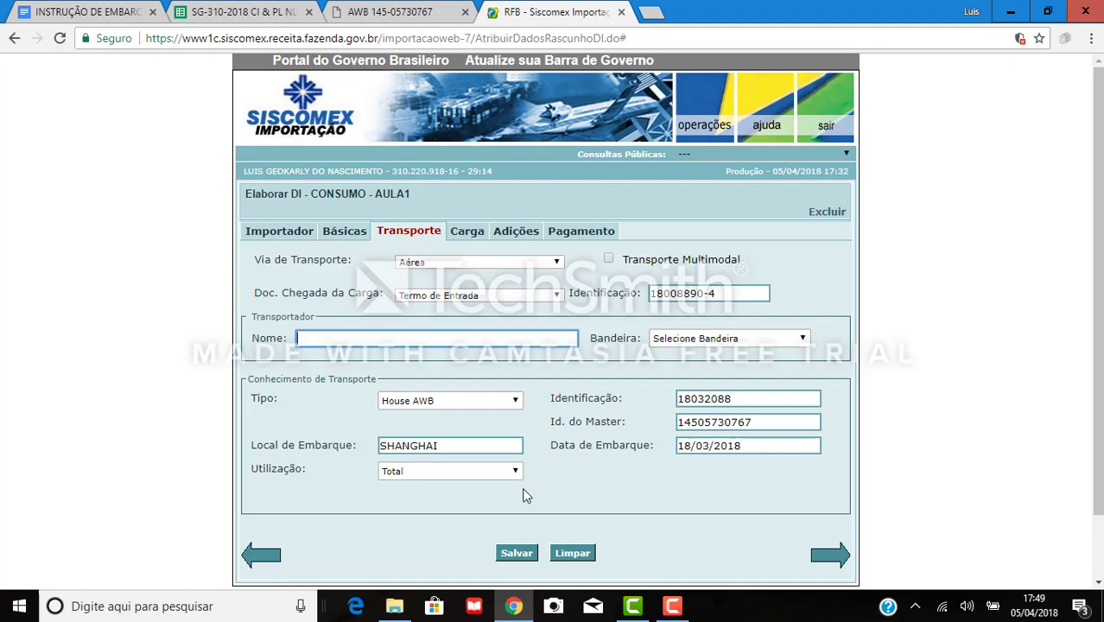
click(523, 552)
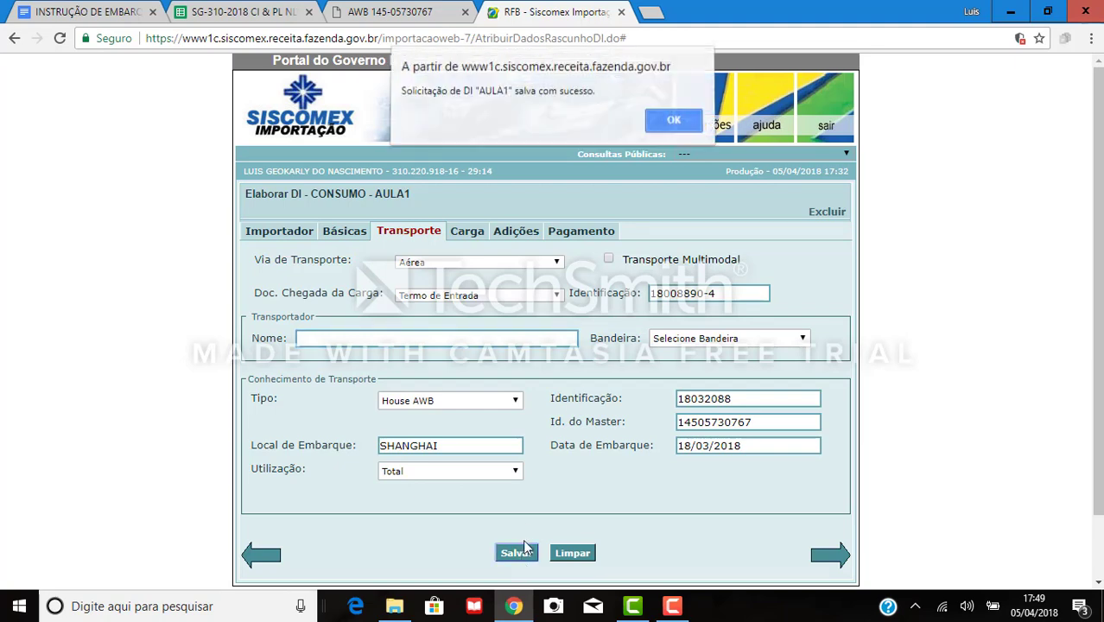
click(673, 125)
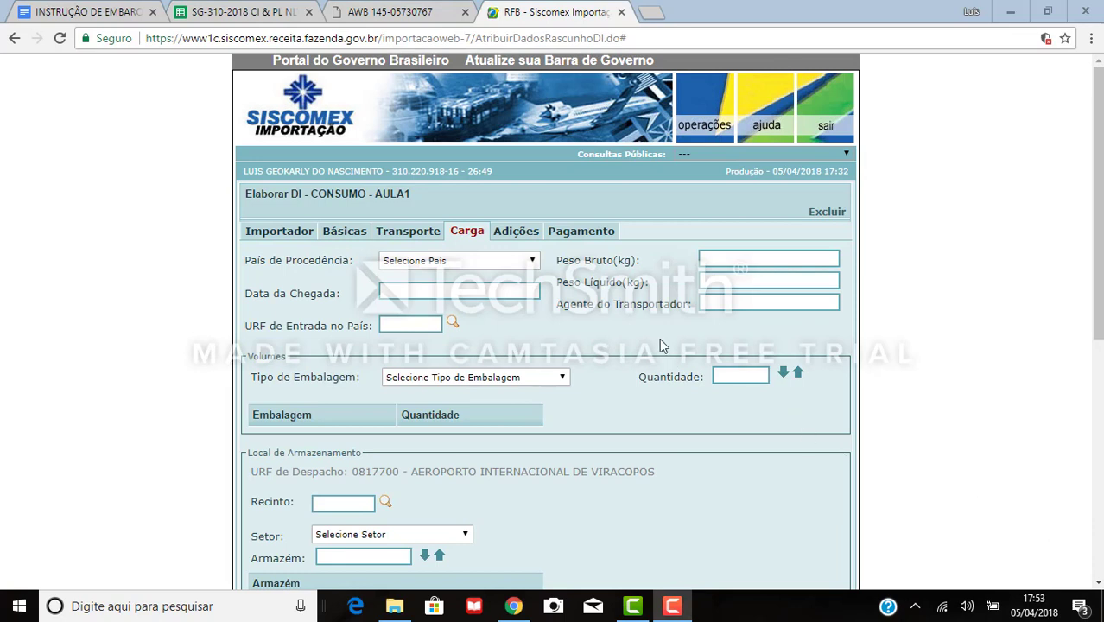
Open the País de Procedência list and scroll through the countries.
click(487, 264)
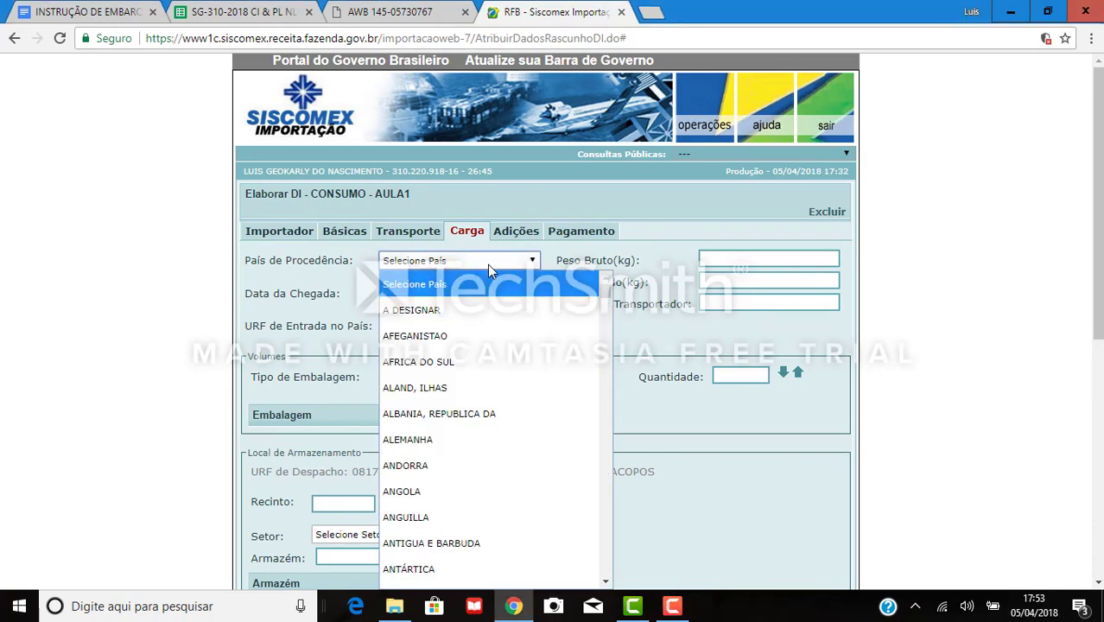
scroll(498, 400, down, 15)
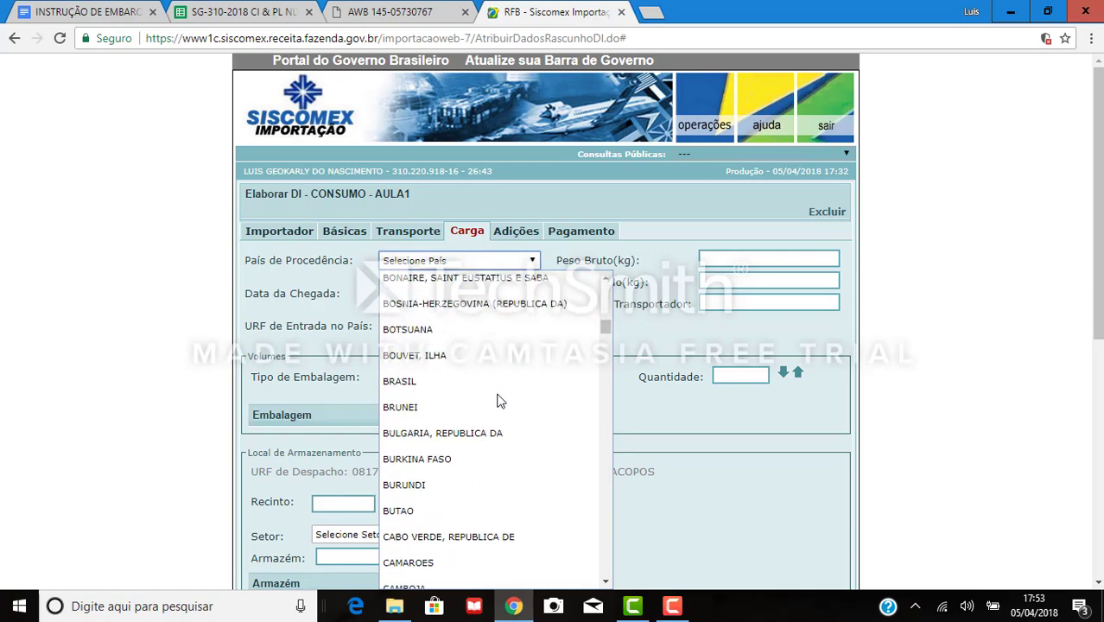
scroll(499, 401, down, 20)
scroll(496, 399, up, 20)
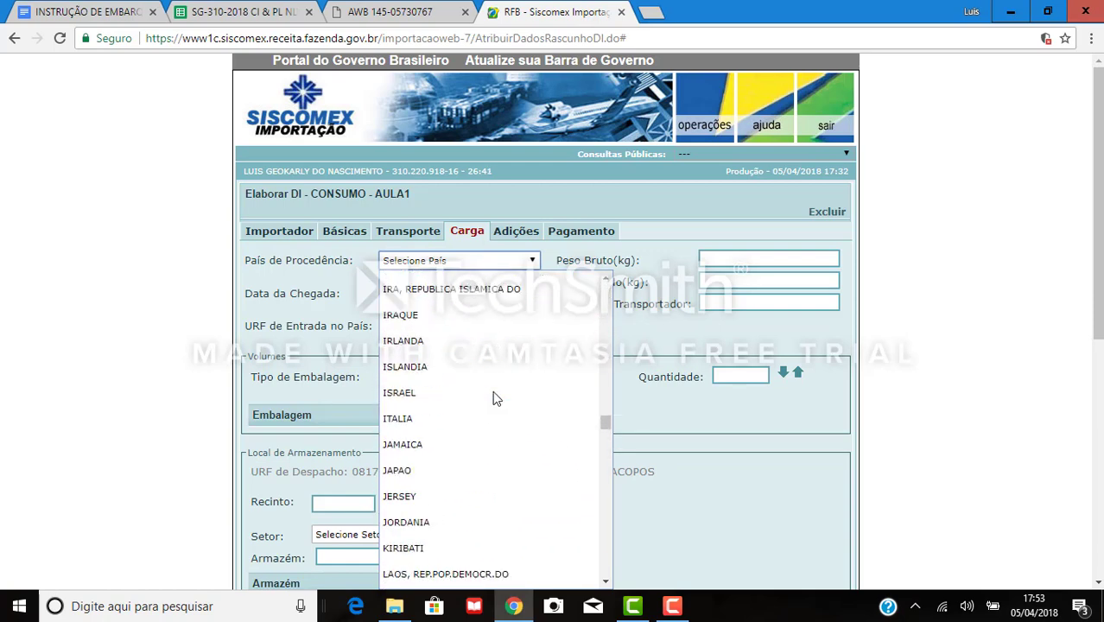
scroll(496, 399, up, 12)
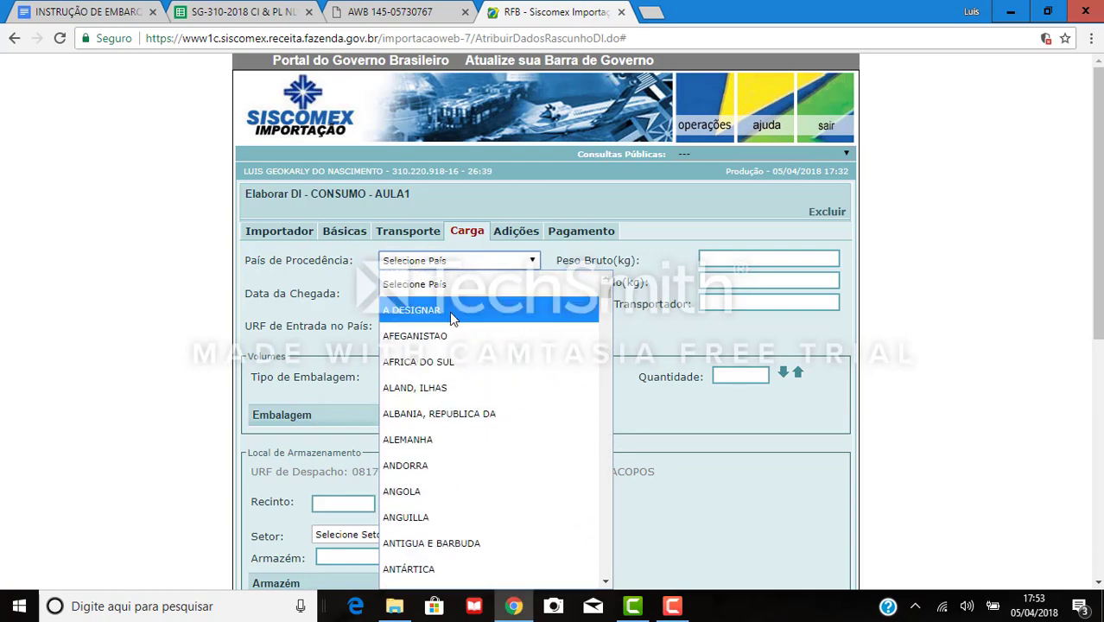
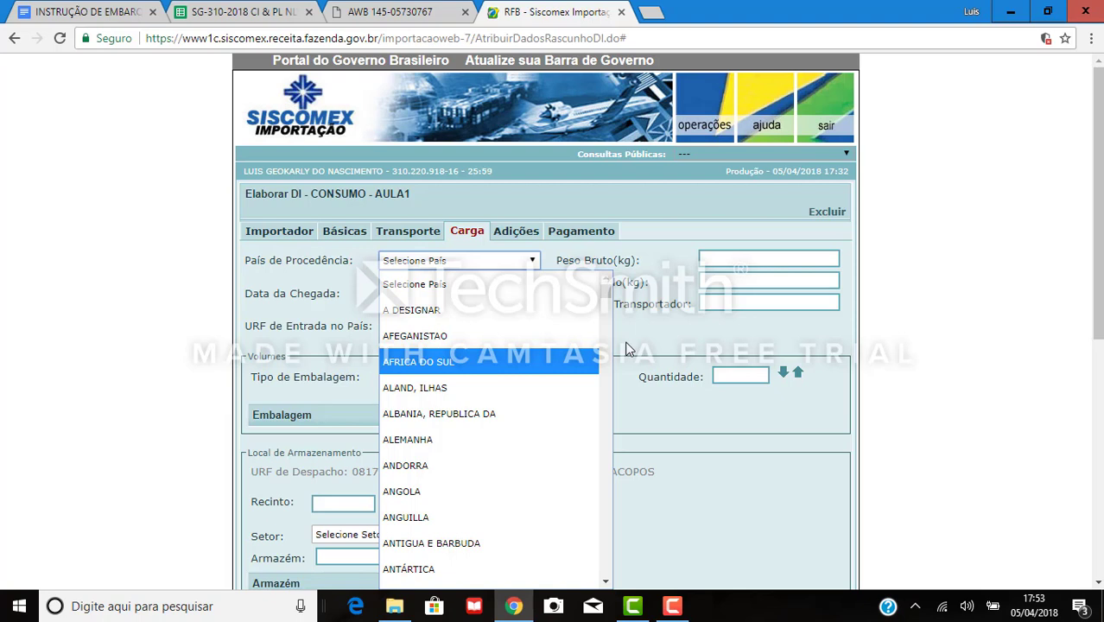
Set País de Procedência to CHINA, REPUBLICA POPULAR by typing 'china' in the list.
text(china)
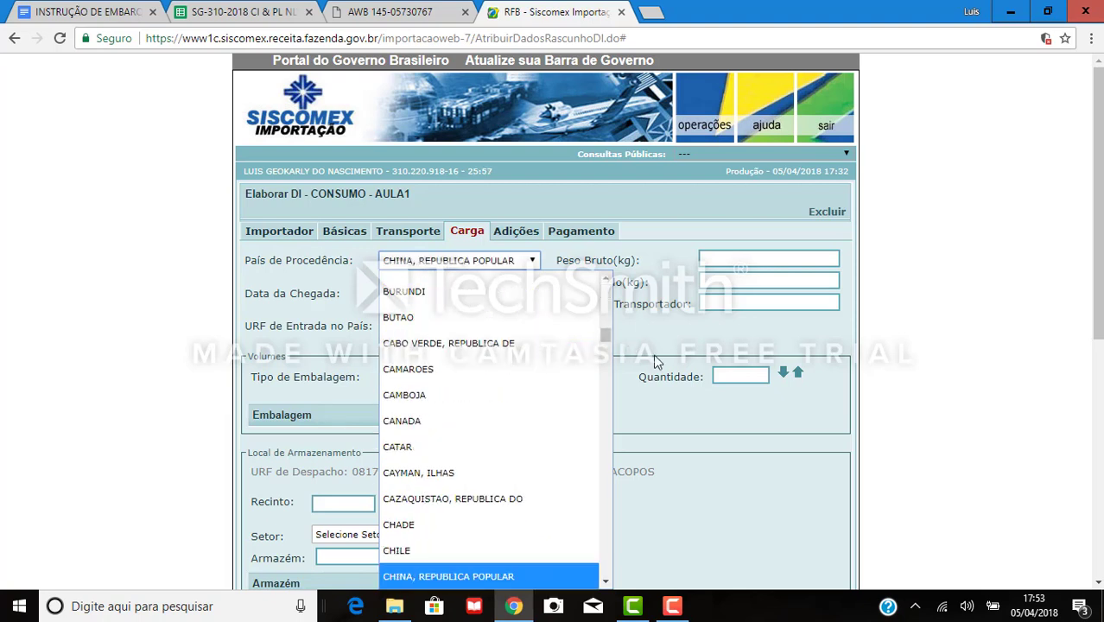
click(503, 576)
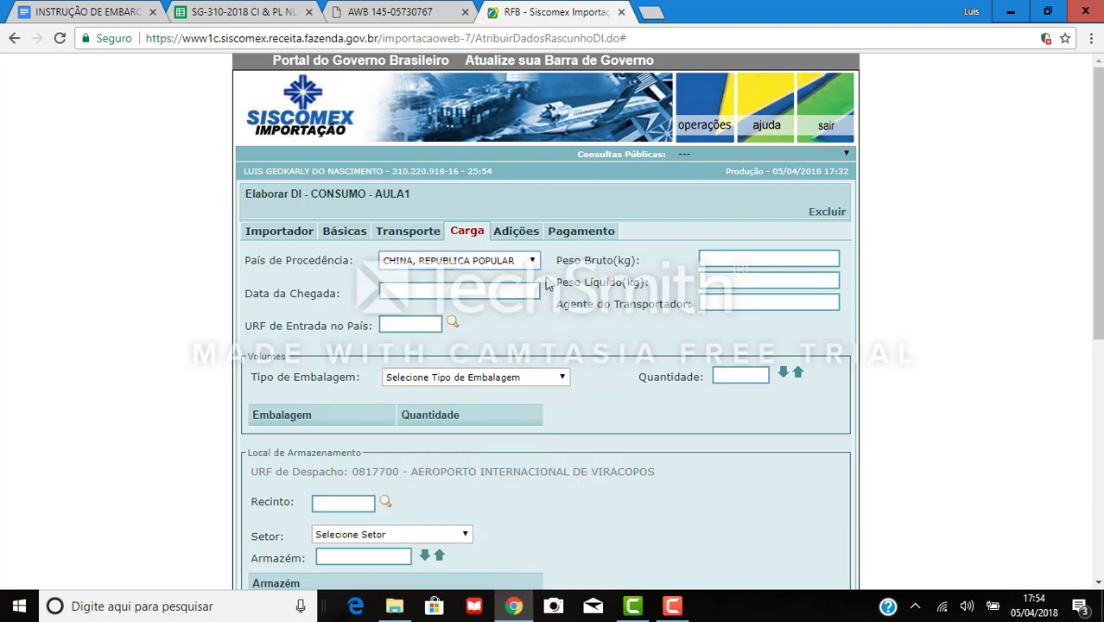
click(724, 258)
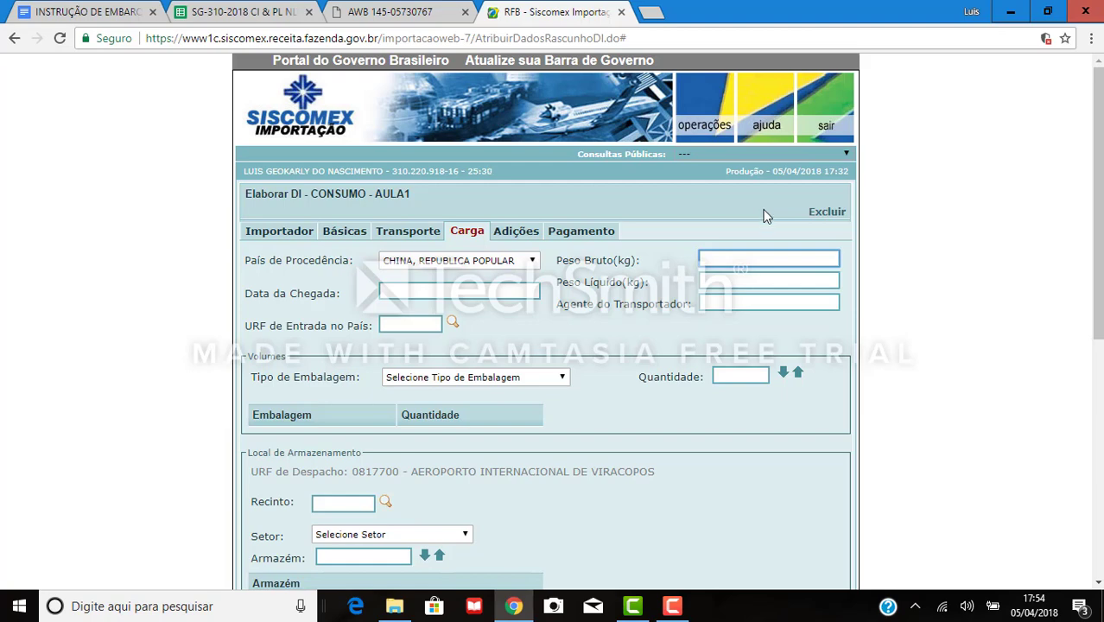
click(121, 12)
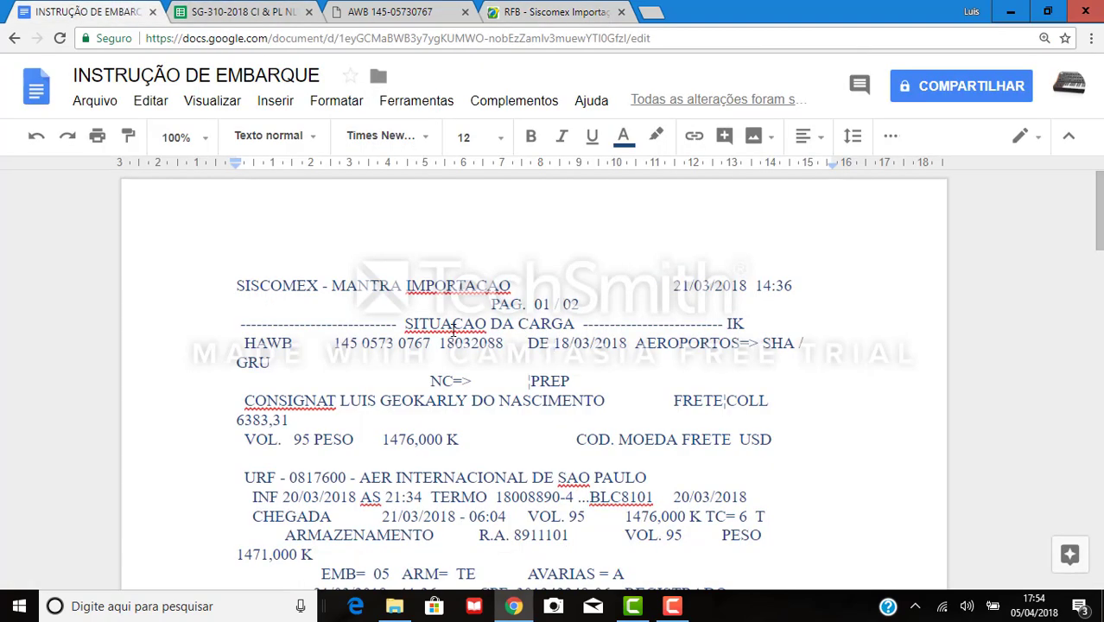
drag(383, 441, 419, 442)
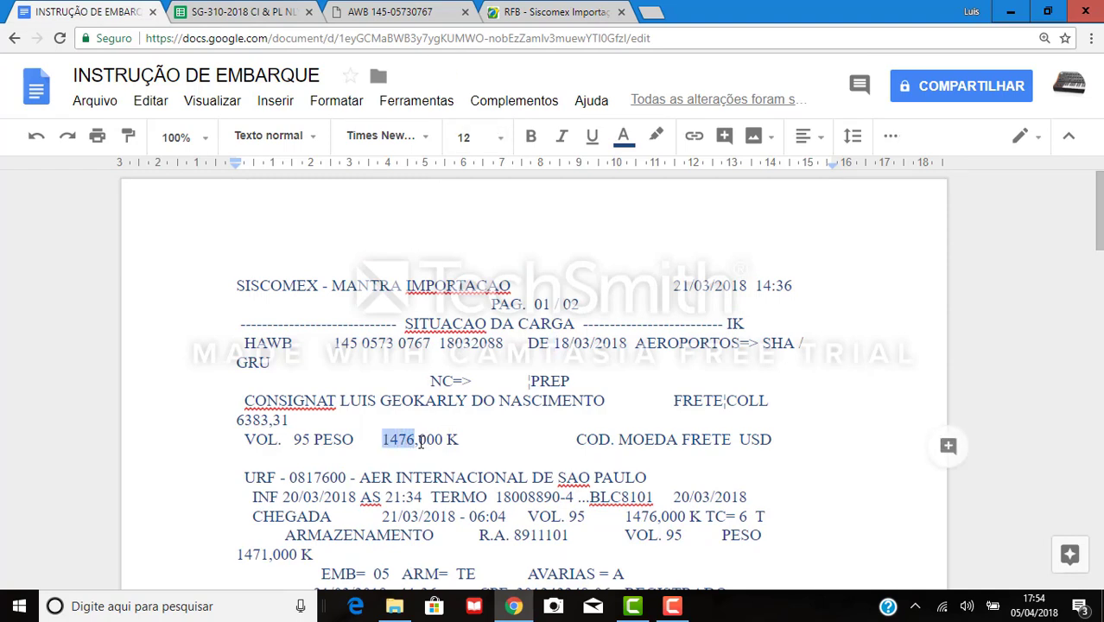
click(372, 12)
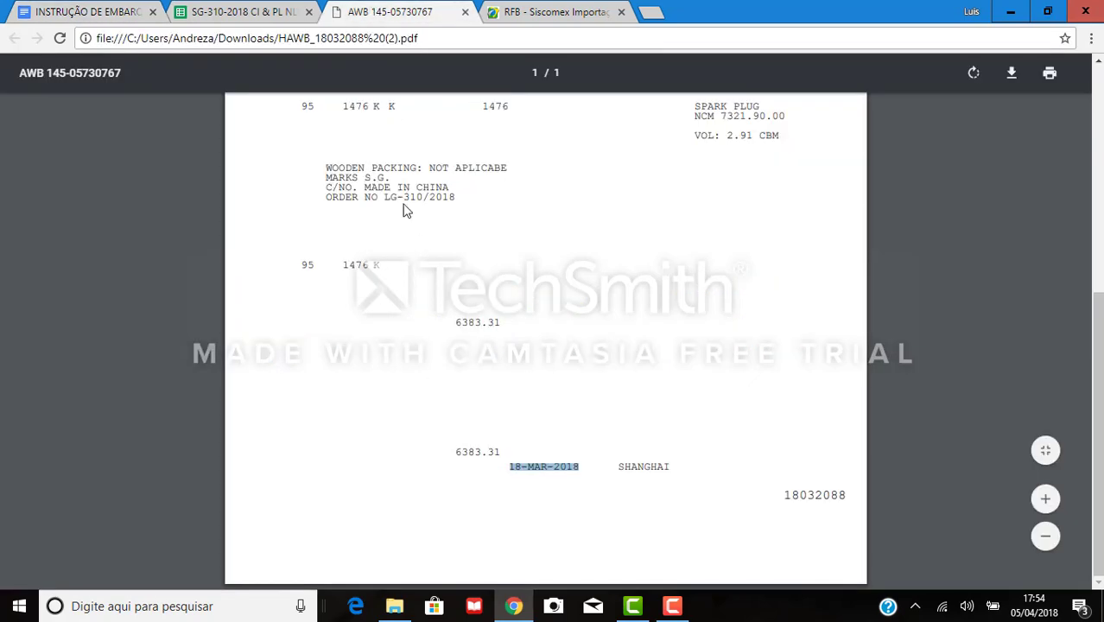
click(529, 16)
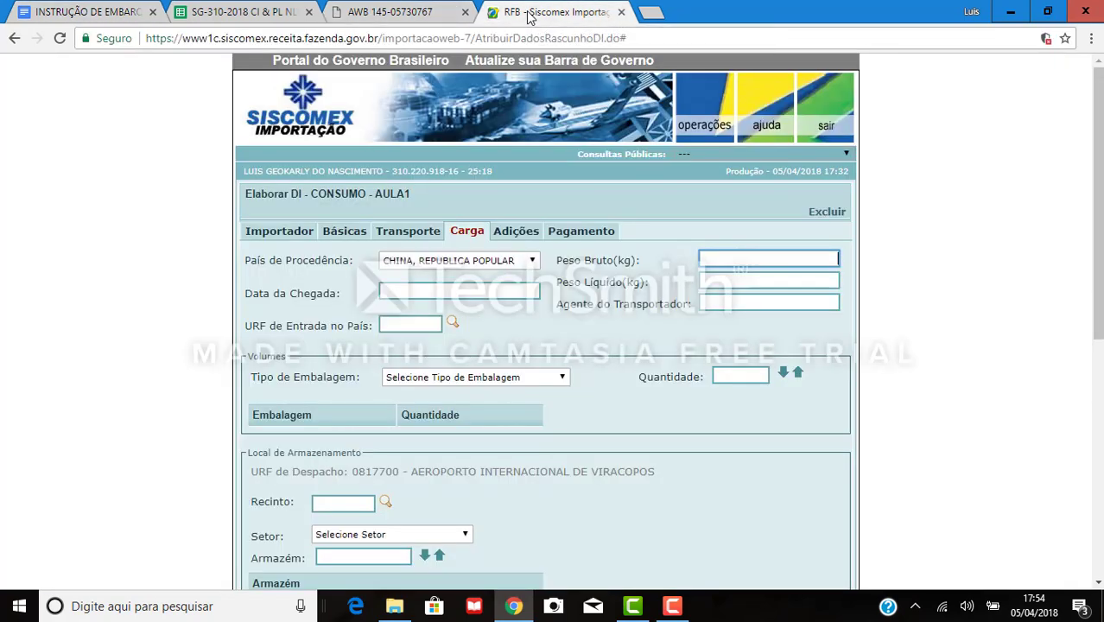
Enter gross weight 1476 kg and arrival date 21/03/2018, checked against the shipping instruction.
text(1476)
key(Tab)
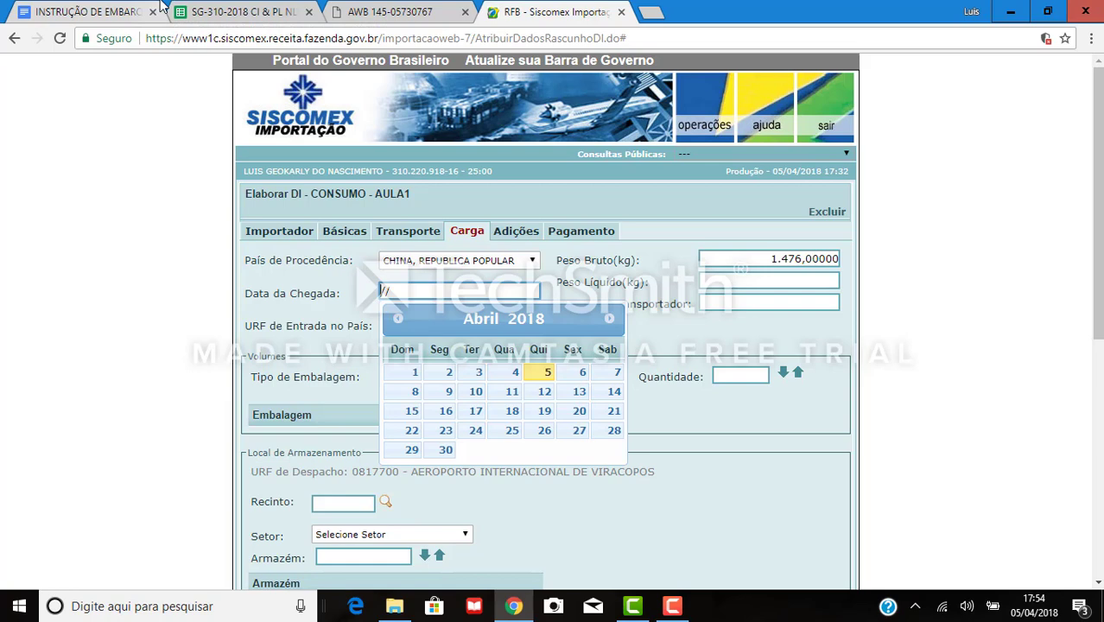
click(114, 9)
scroll(464, 458, down, 2)
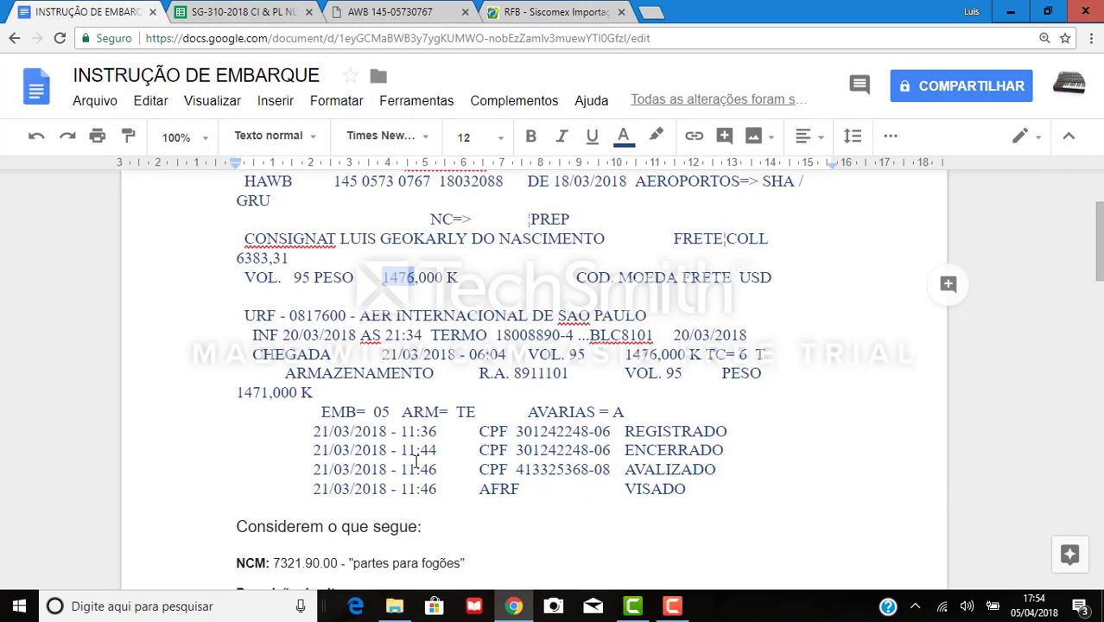
drag(383, 357, 456, 356)
click(611, 15)
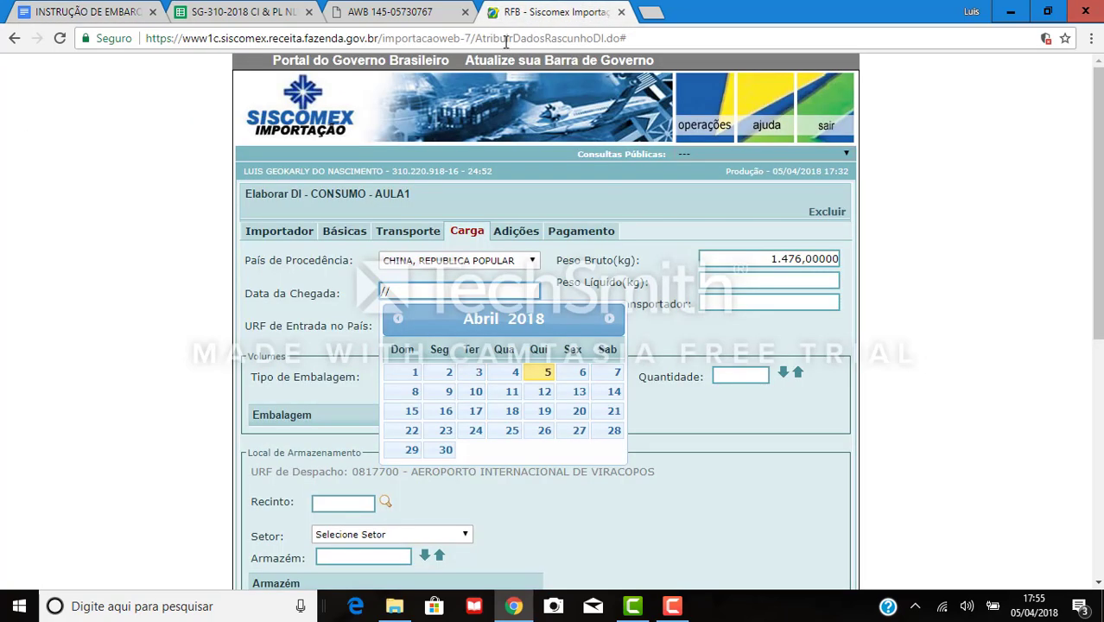
click(404, 318)
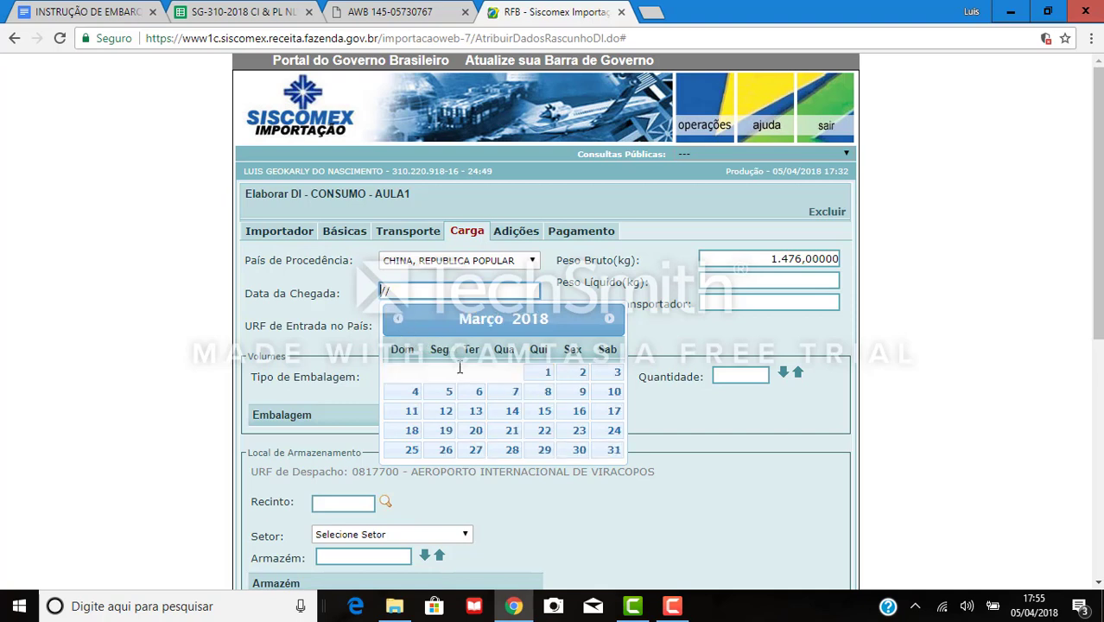
click(512, 431)
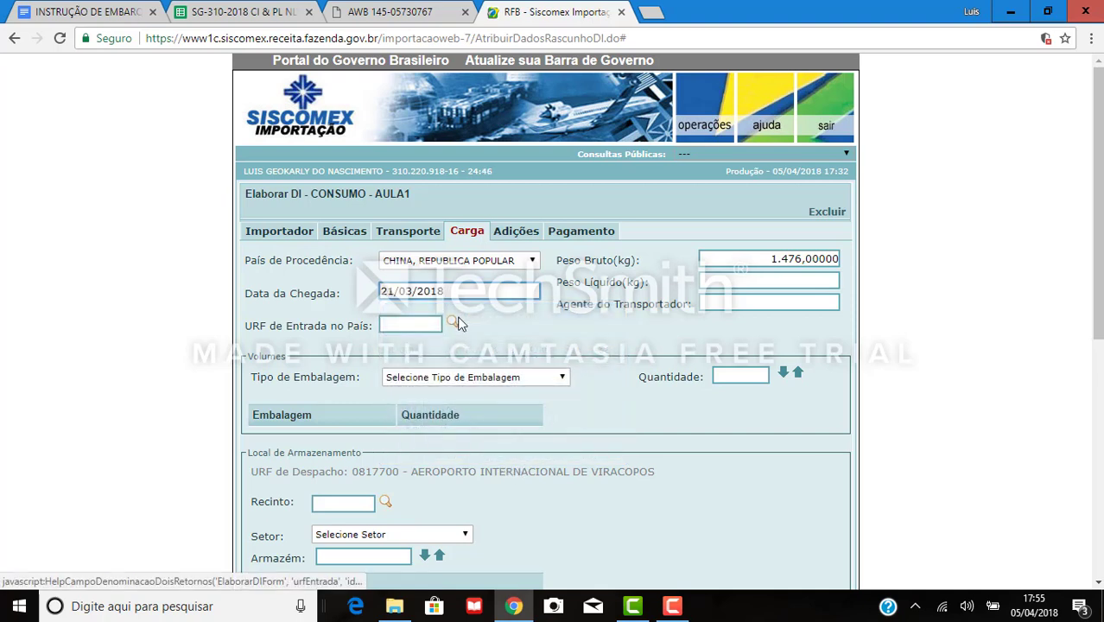
key(Tab)
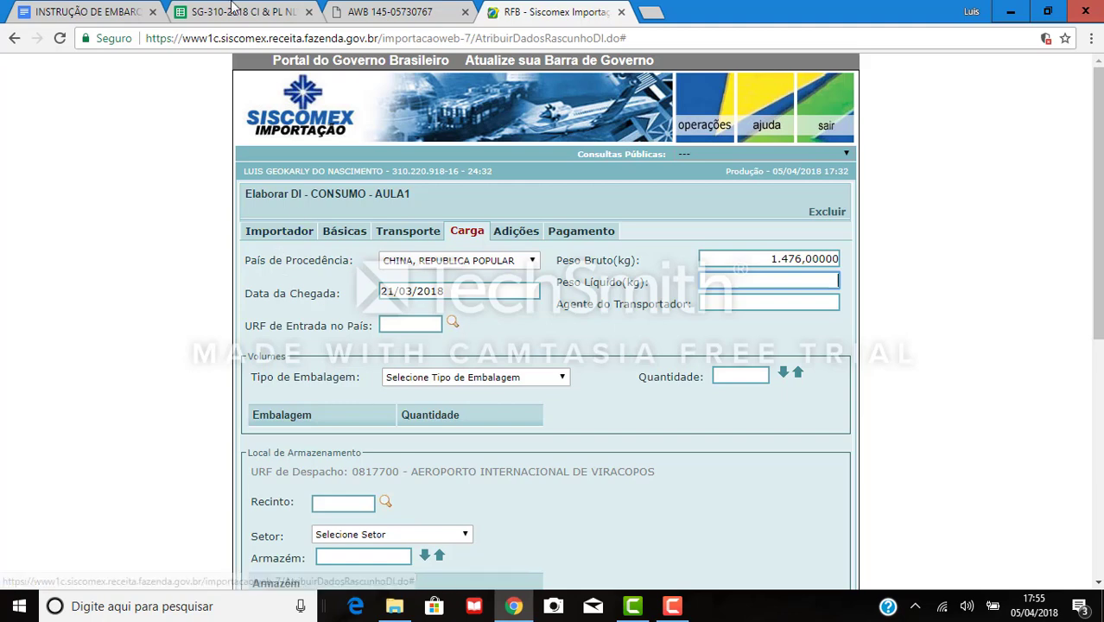
key(ctrl+2)
scroll(714, 325, down, 5)
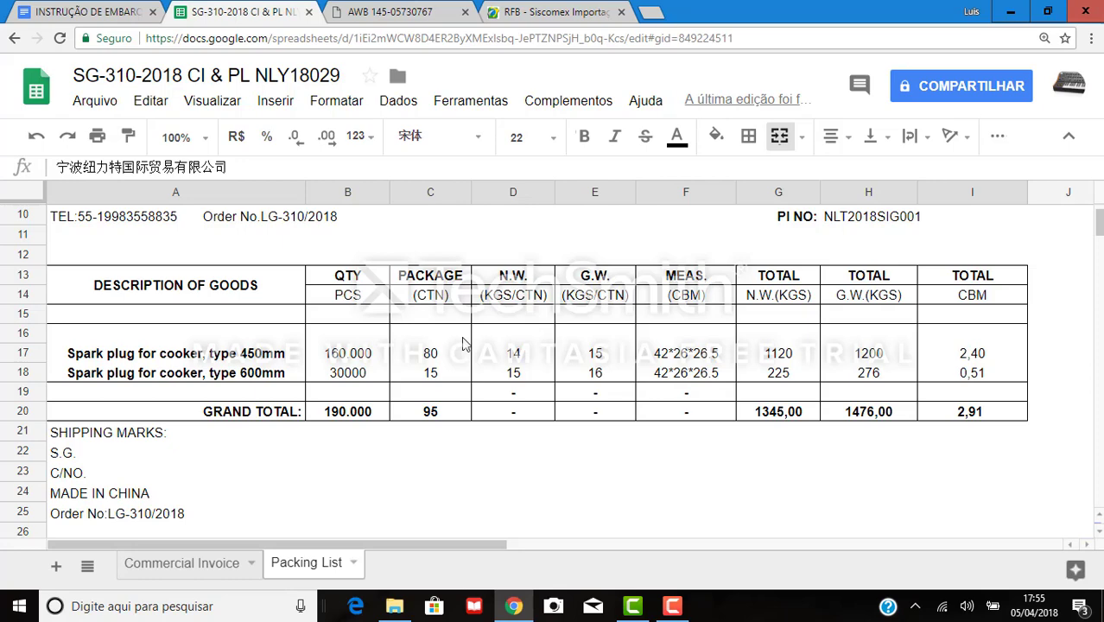
click(515, 6)
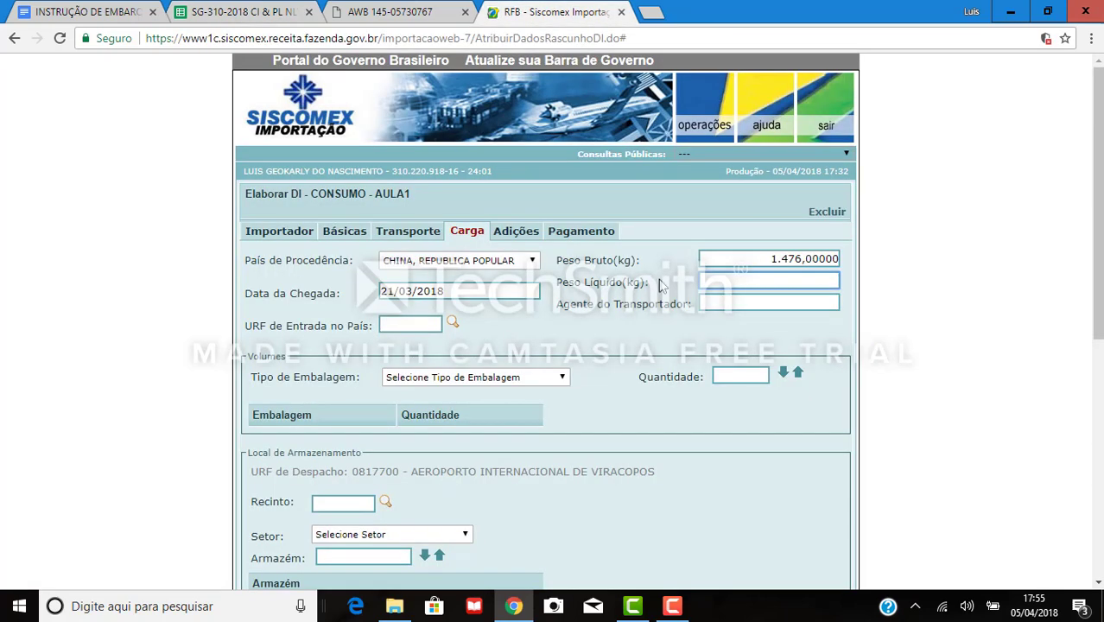
click(759, 275)
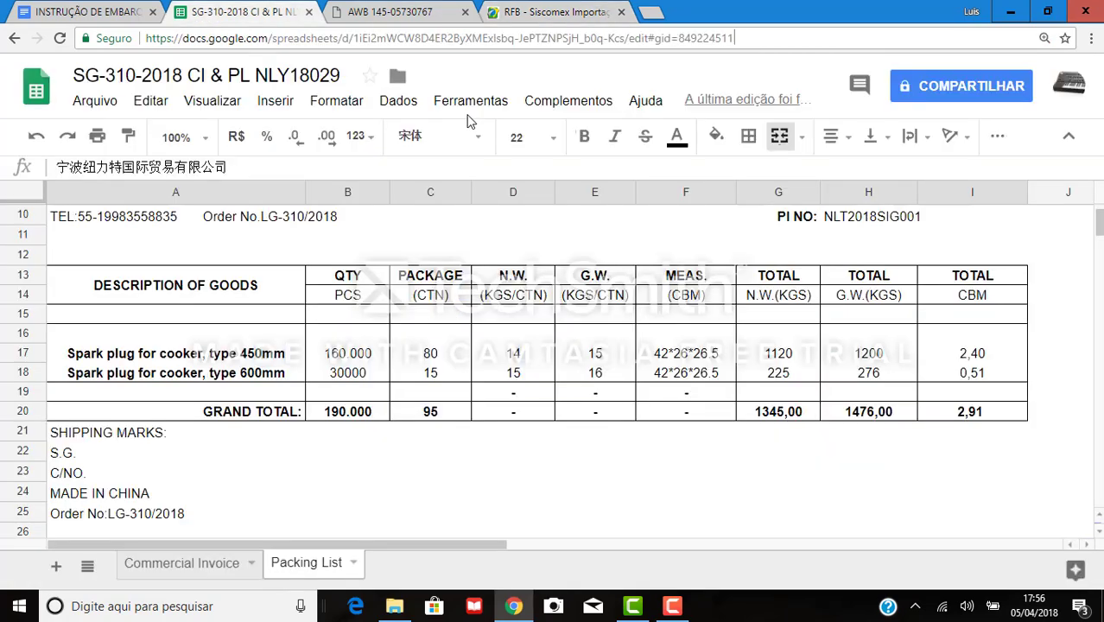
click(290, 8)
click(250, 354)
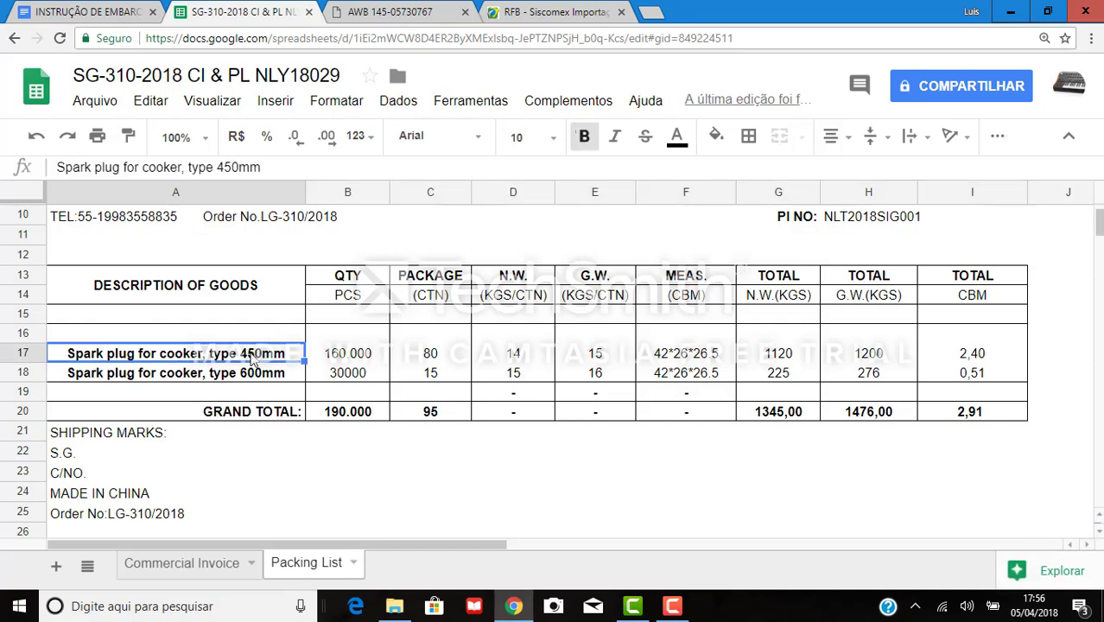
click(867, 359)
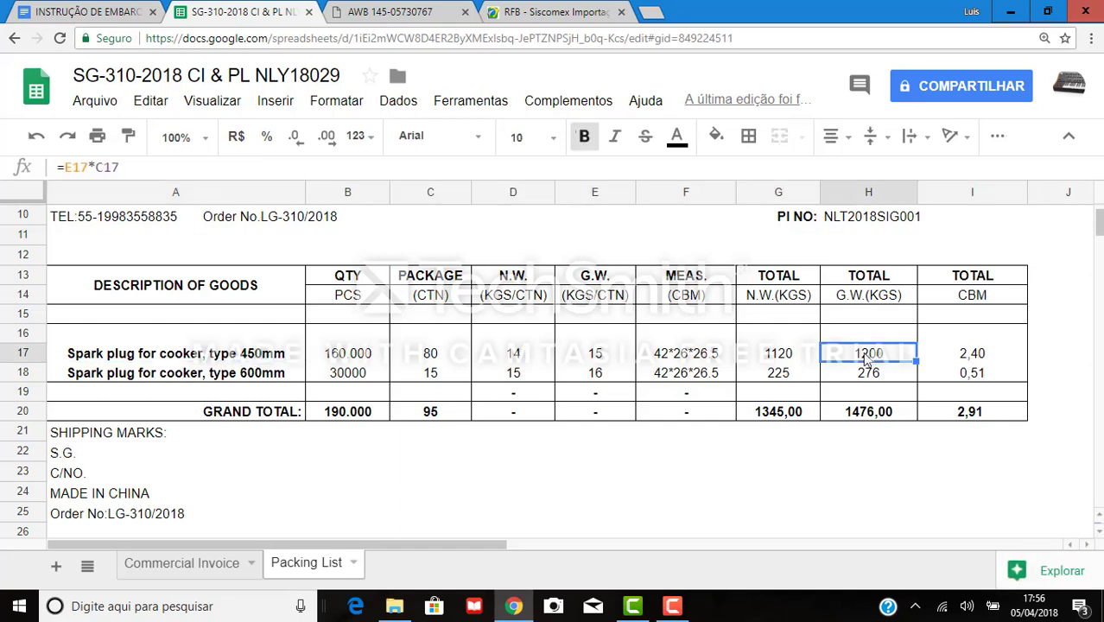
click(790, 362)
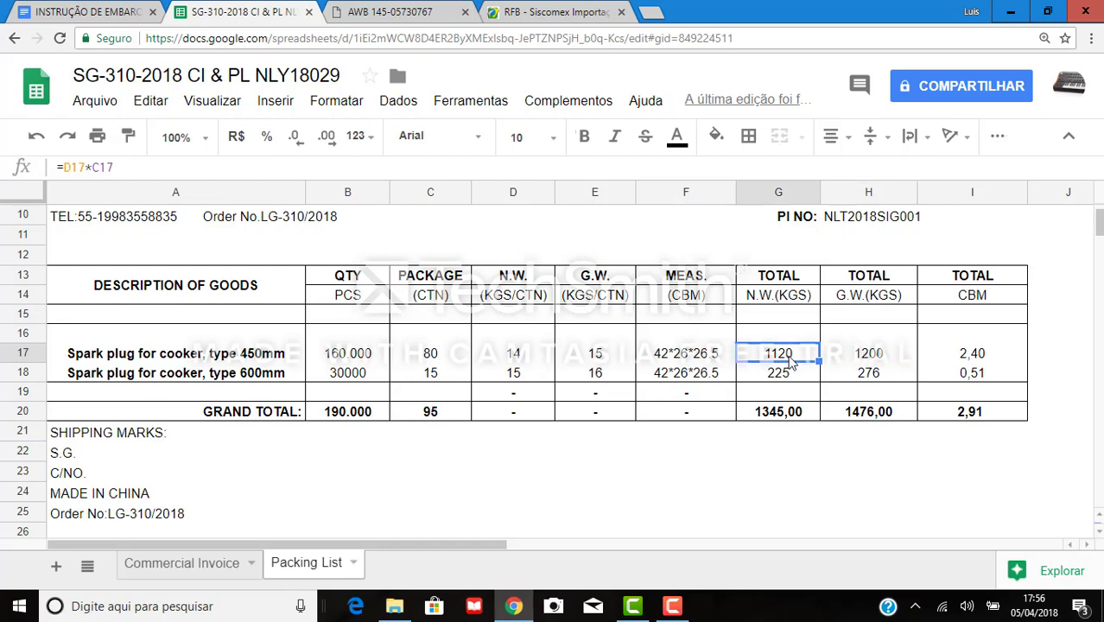
click(259, 375)
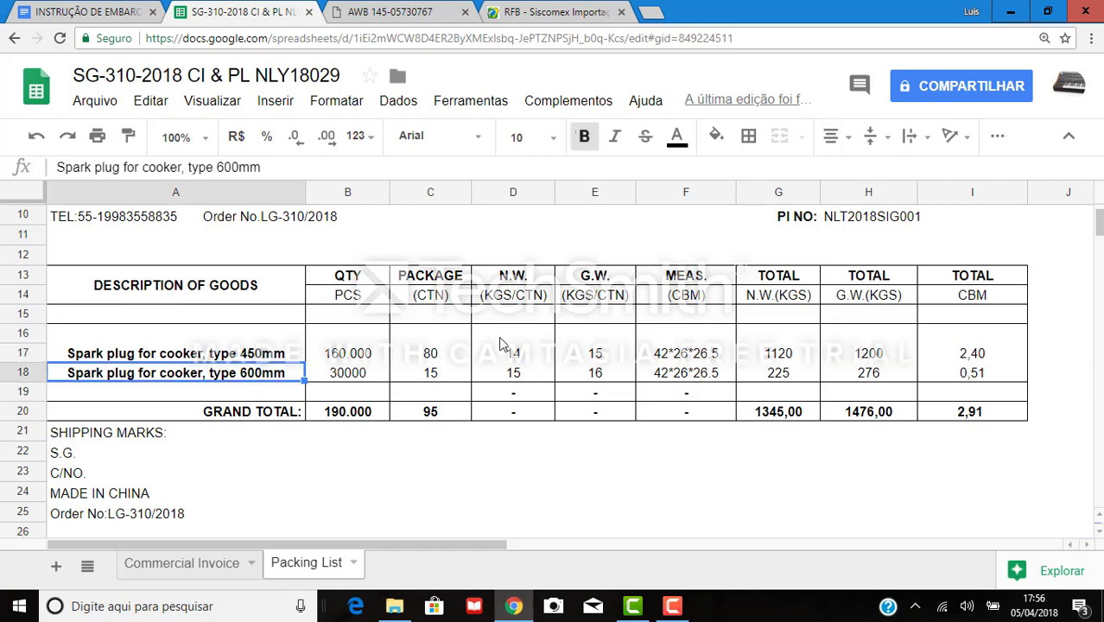
click(782, 376)
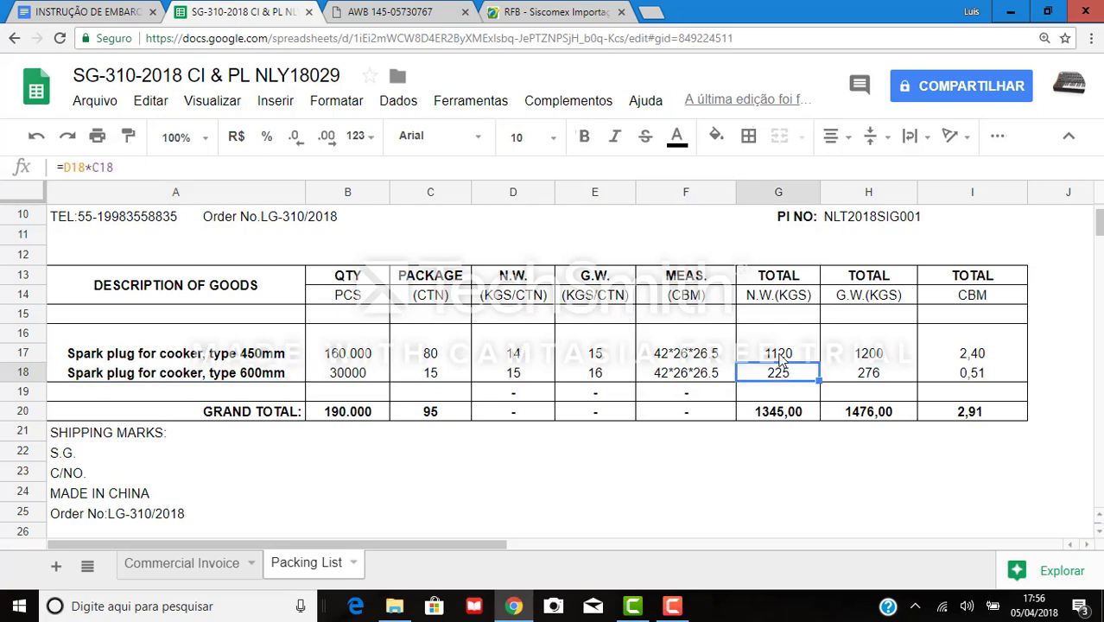
click(781, 360)
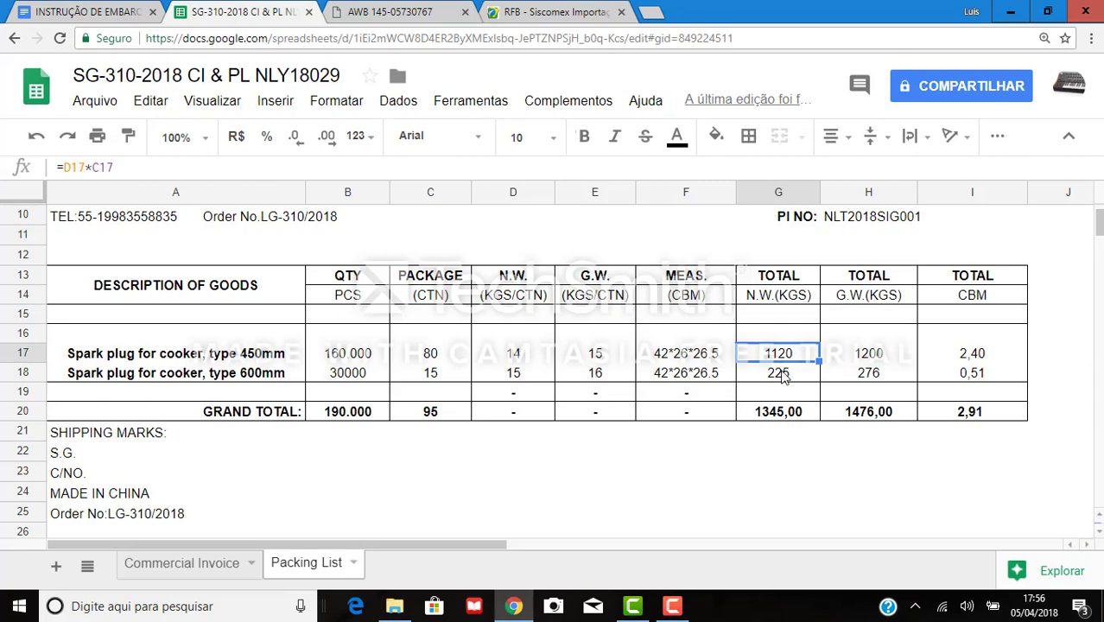
click(782, 376)
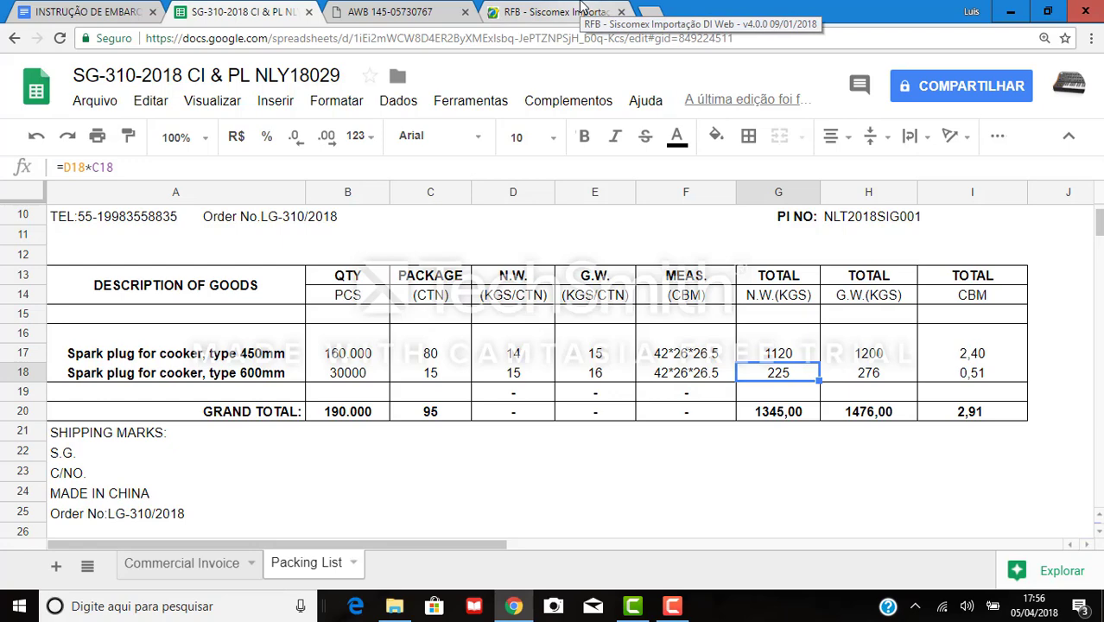
click(776, 413)
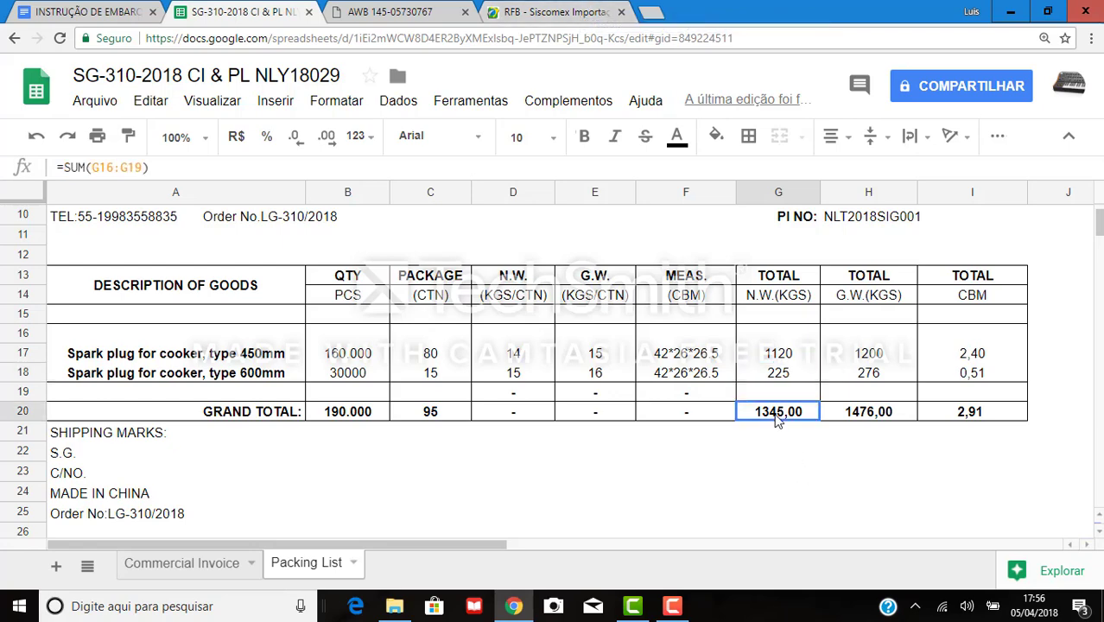
click(523, 11)
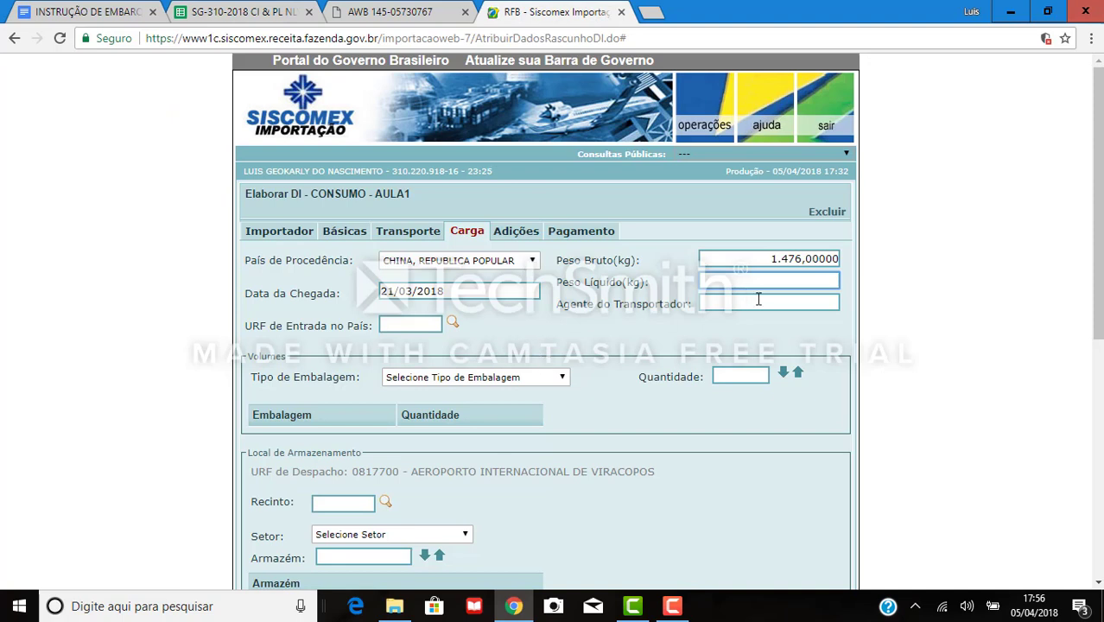
Enter a Peso Líquido of 1345 (1.345,00000 kg).
text(1345)
click(700, 307)
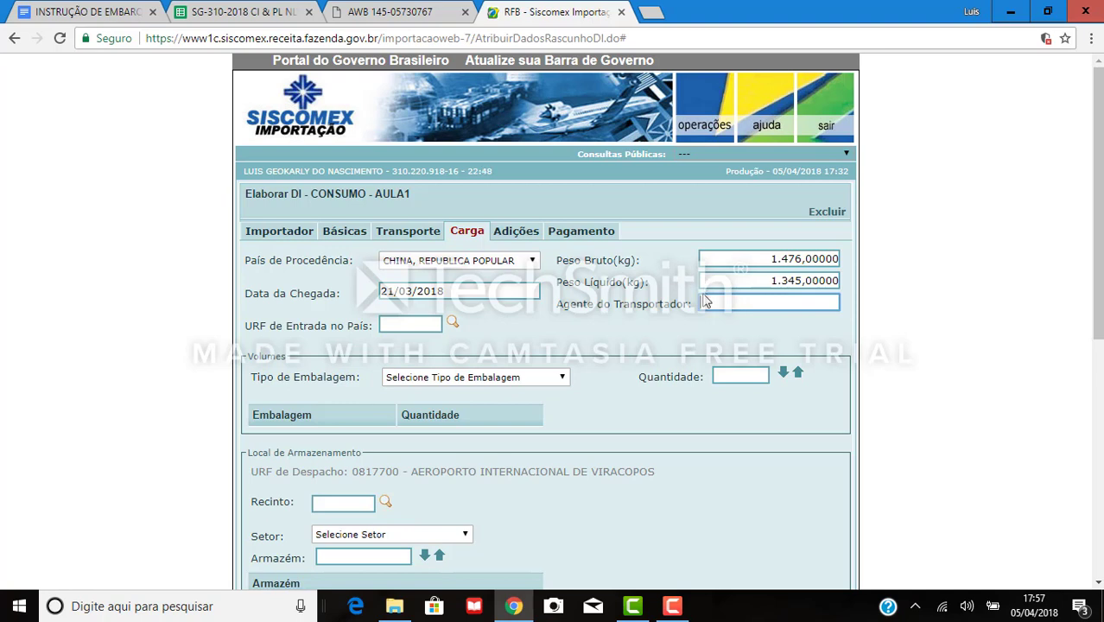
click(412, 321)
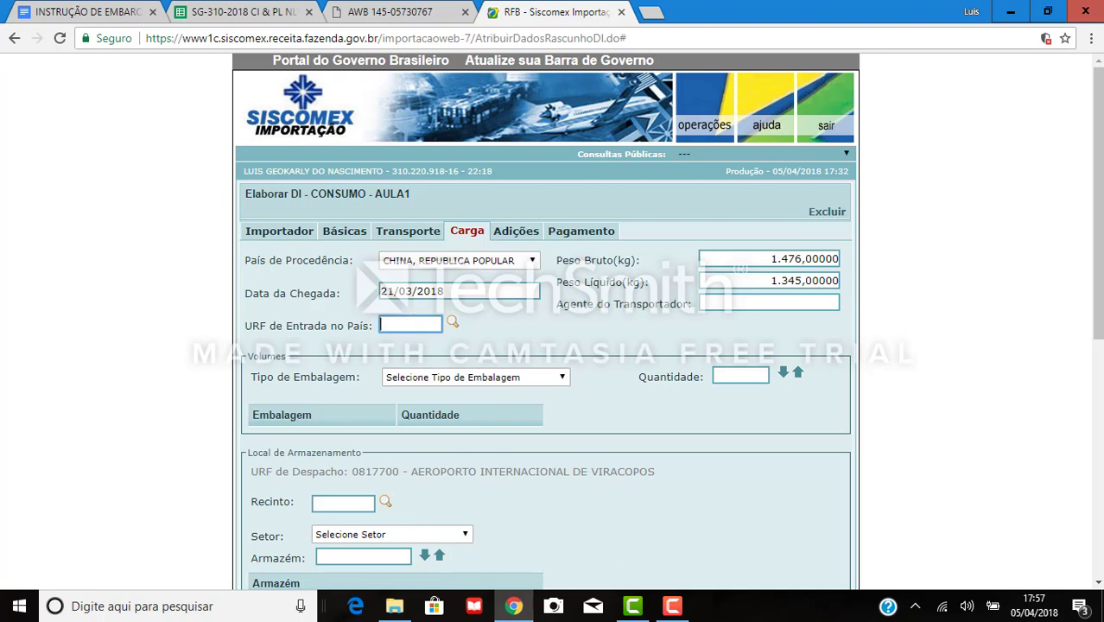
Correct URF de Entrada from 0817600 to 0817700 after checking URF de Despacho on Básicas.
text(0817)
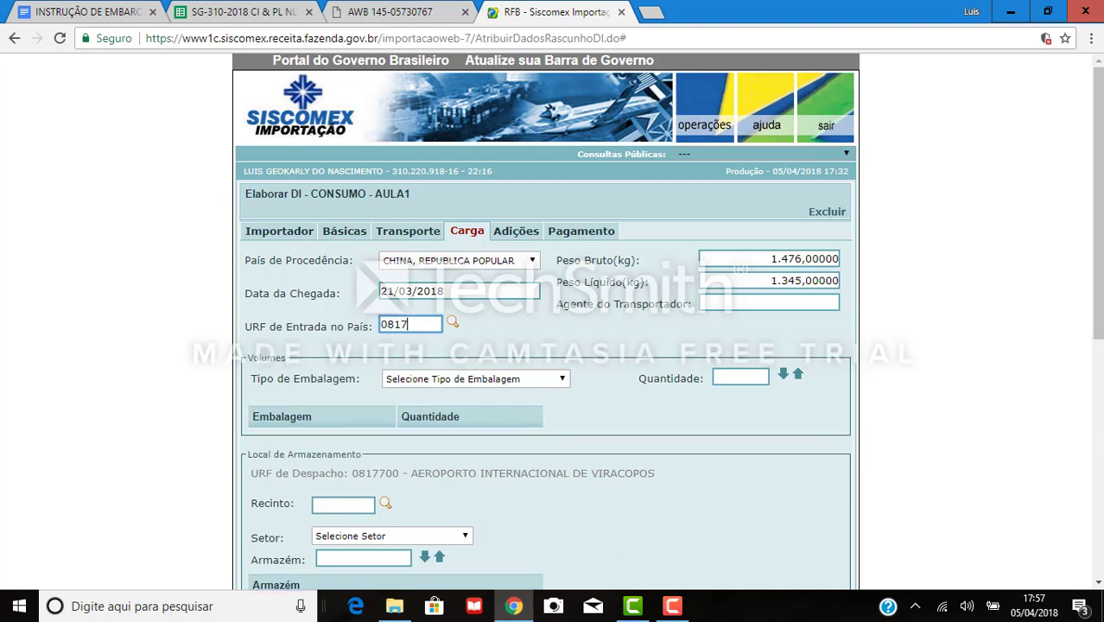
text(600)
click(452, 322)
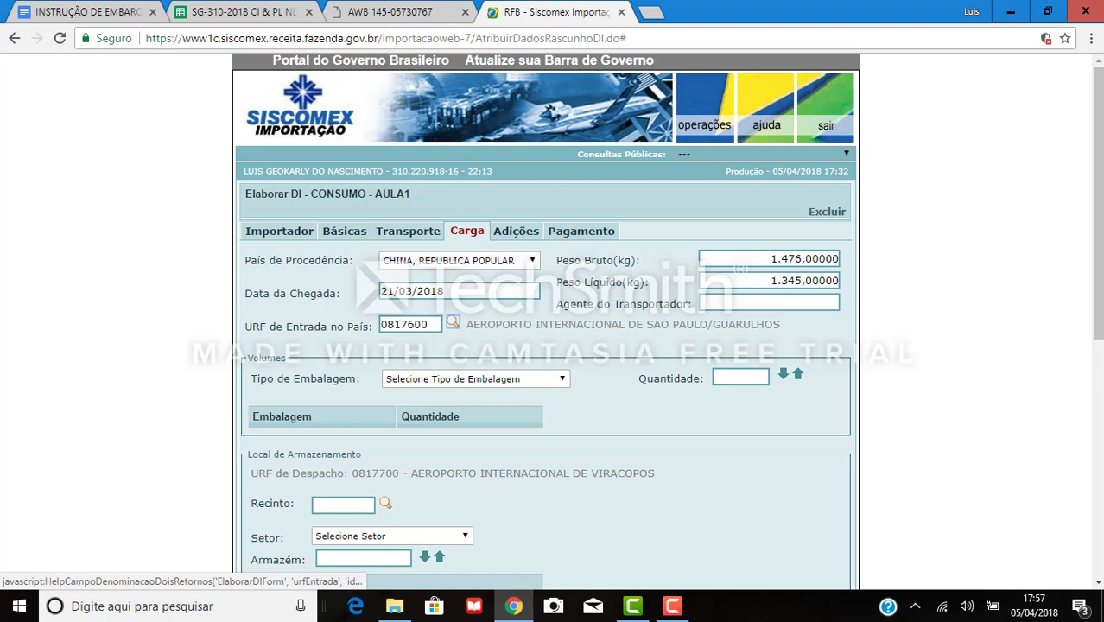
click(350, 229)
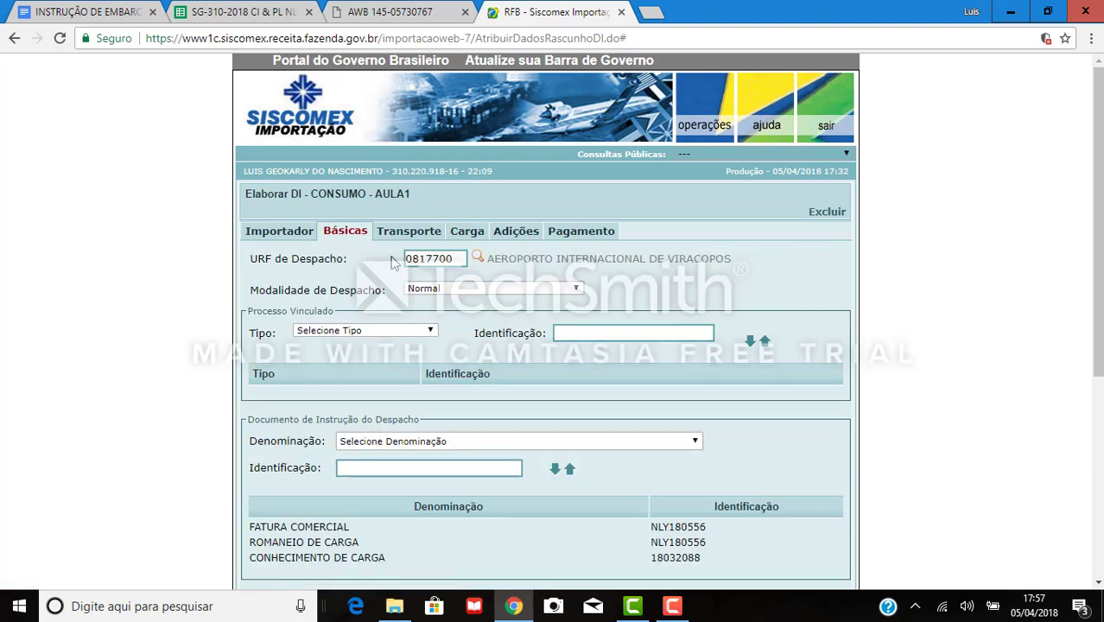
click(468, 232)
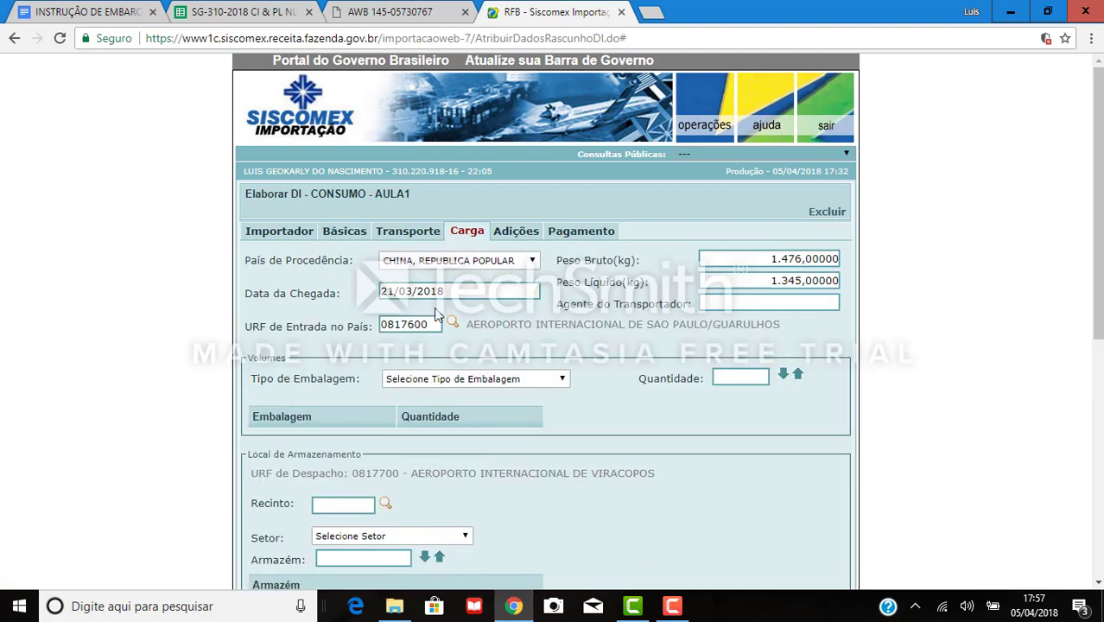
drag(428, 328, 325, 320)
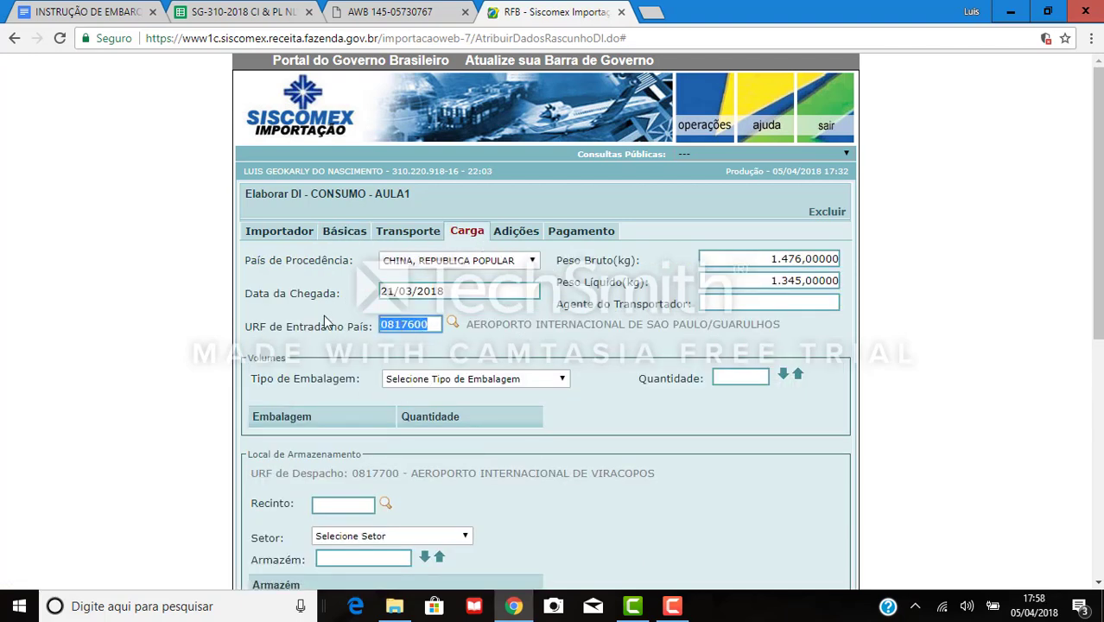
text(081)
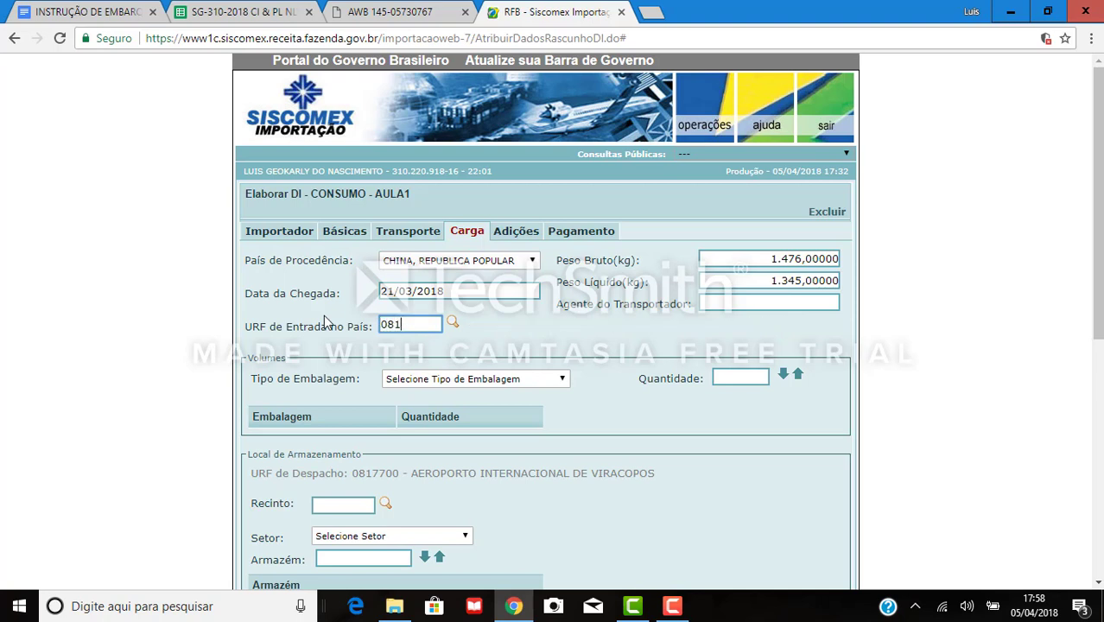
text(7700)
key(Tab)
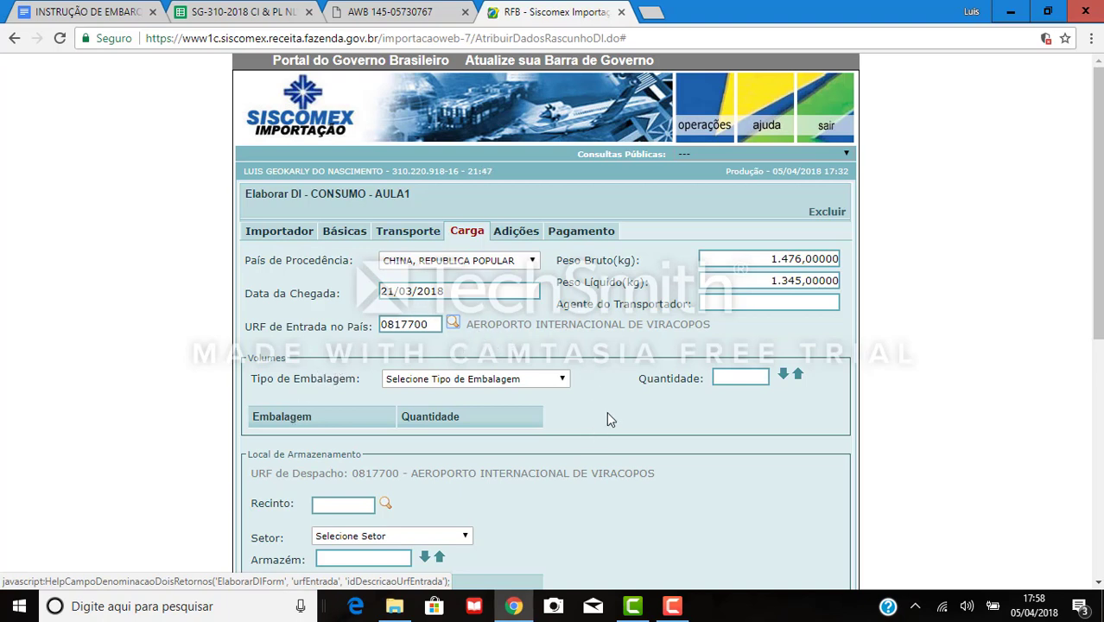
Browse the Tipo de Embalagem options, then go to the INSTRUÇÃO DE EMBARQUE document.
scroll(608, 419, down, 2)
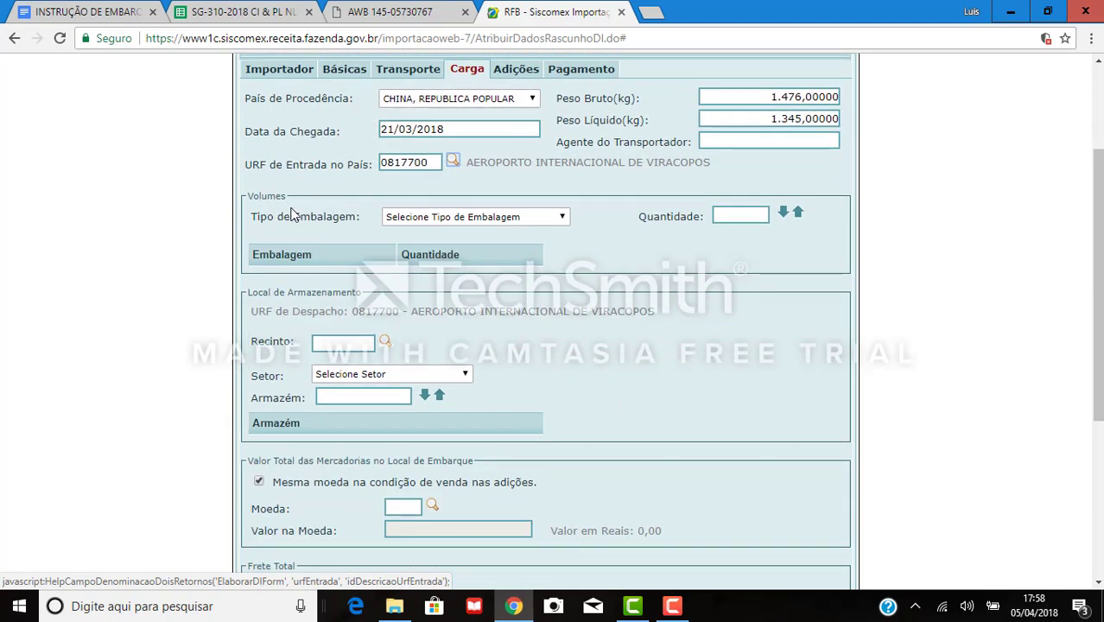
click(420, 217)
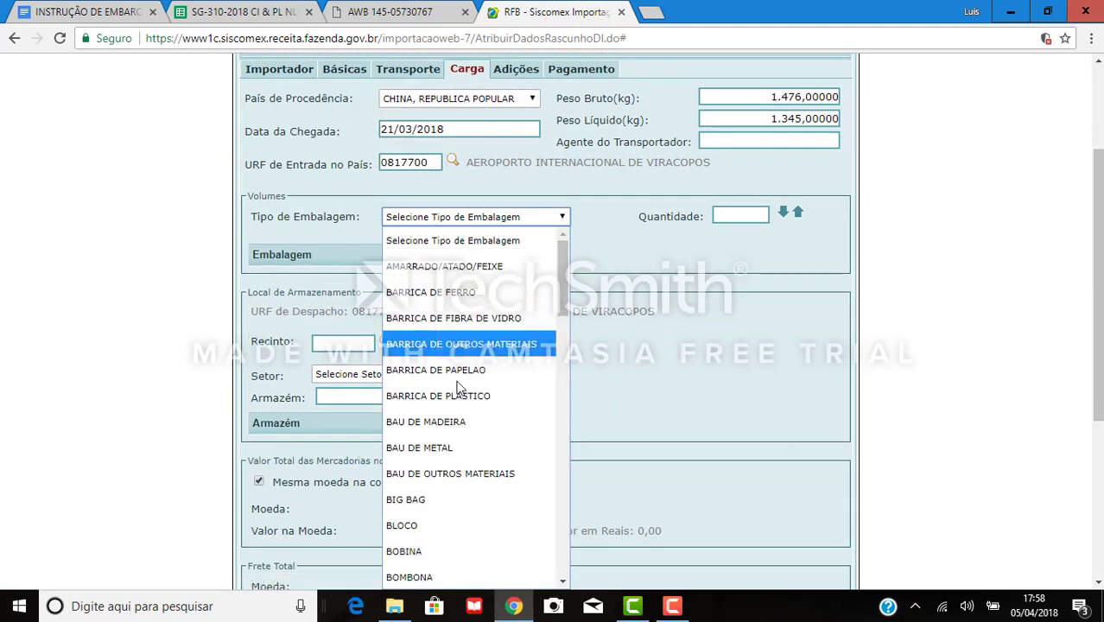
scroll(456, 363, down, 15)
scroll(458, 404, up, 15)
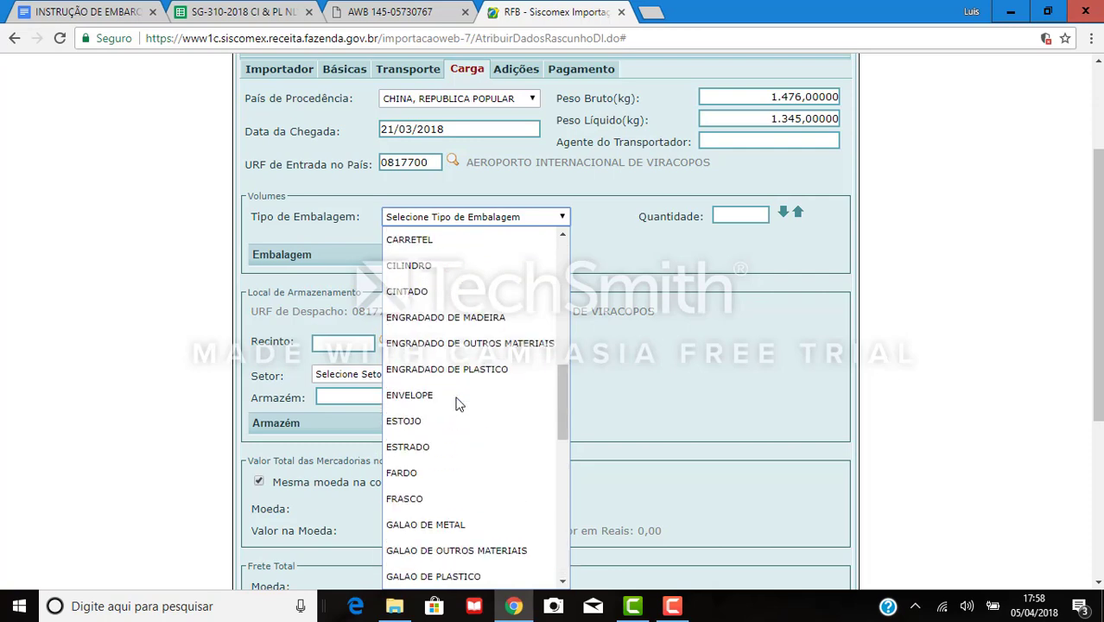
click(738, 213)
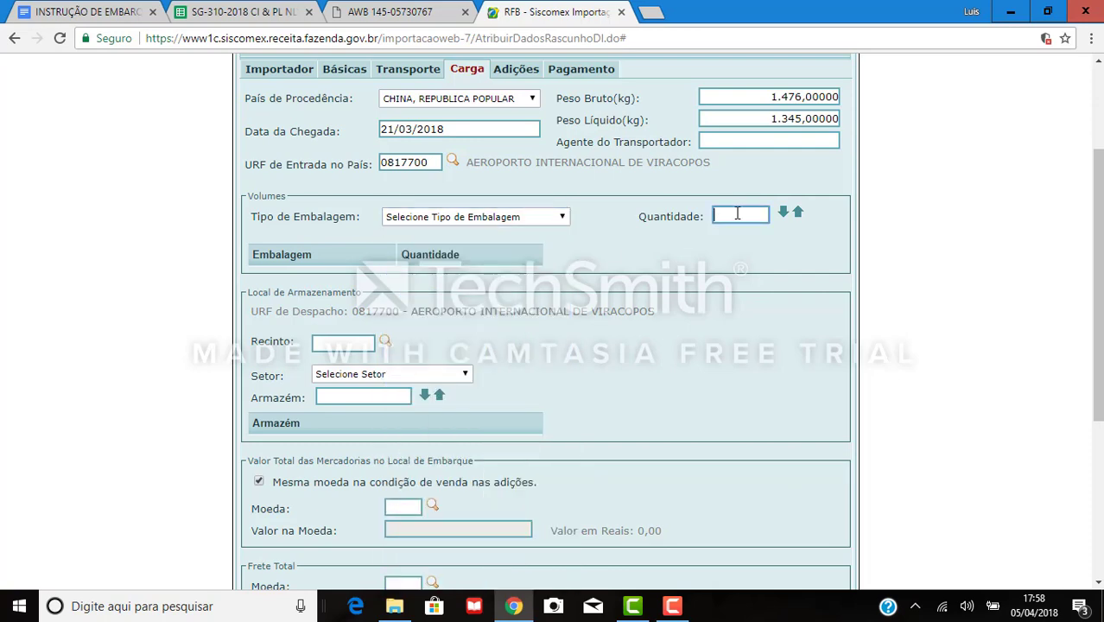
click(109, 7)
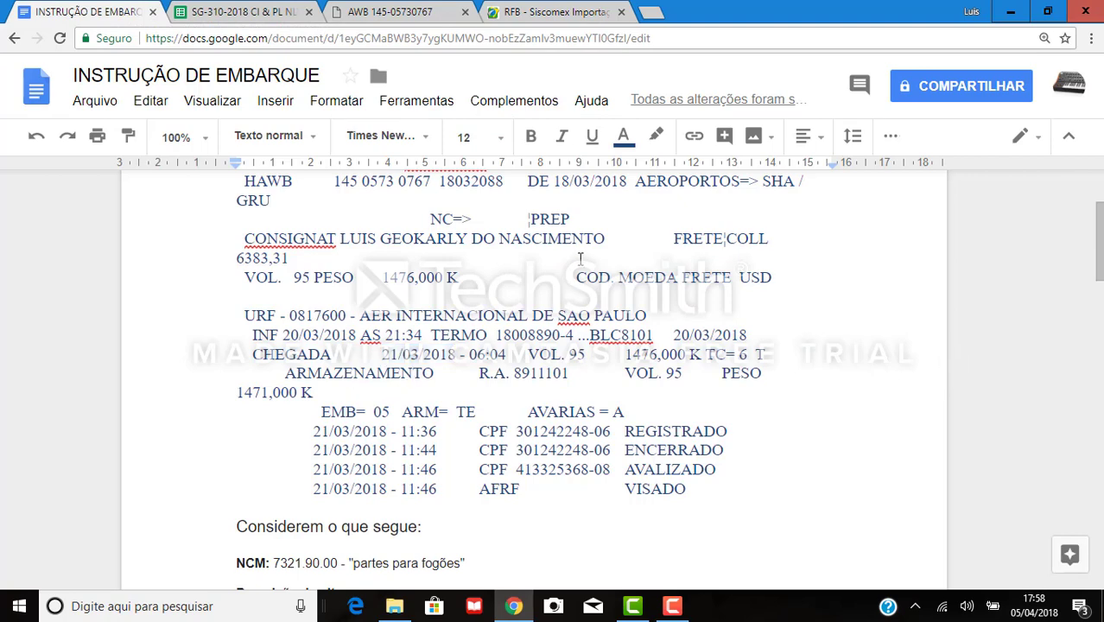
Read the packaging code EMB= 05 and the 95 volumes in the shipping instruction.
scroll(474, 391, down, 1)
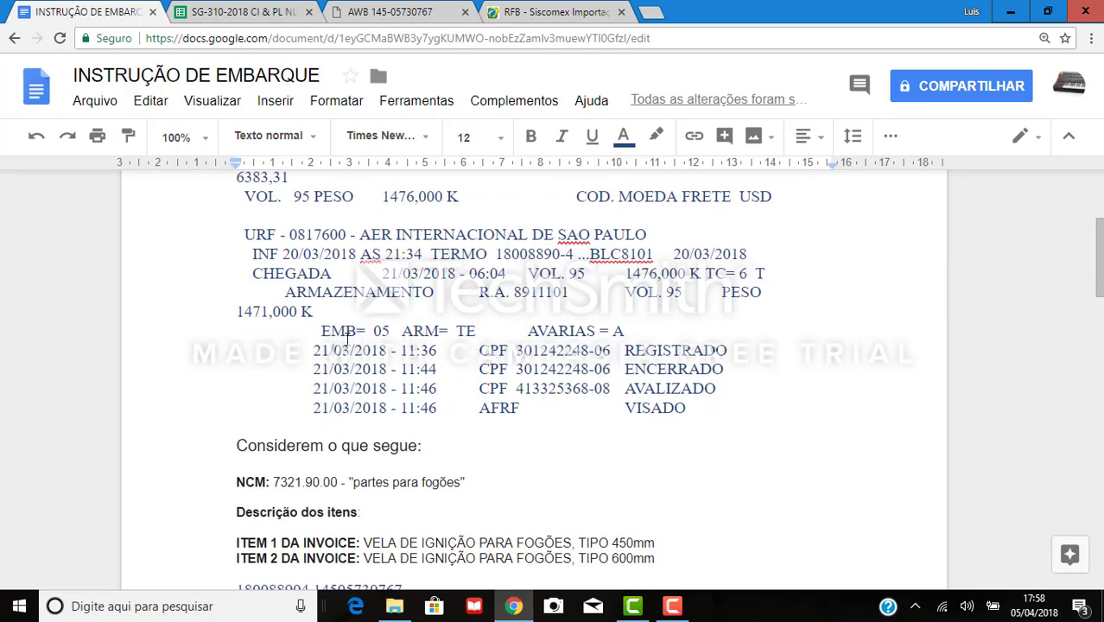
drag(322, 331, 391, 332)
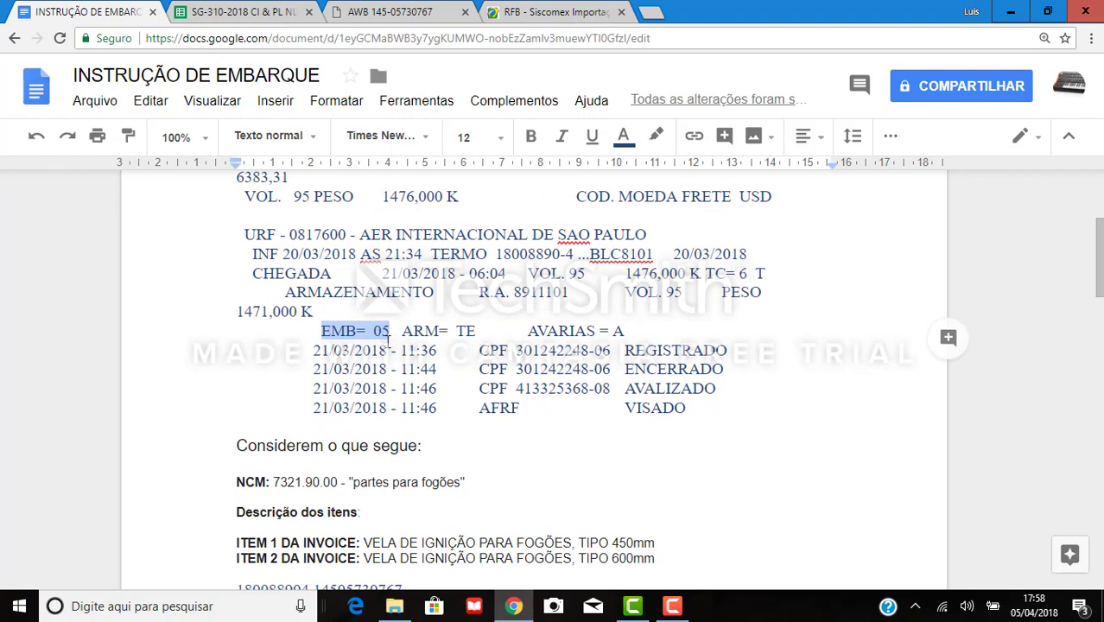
click(397, 329)
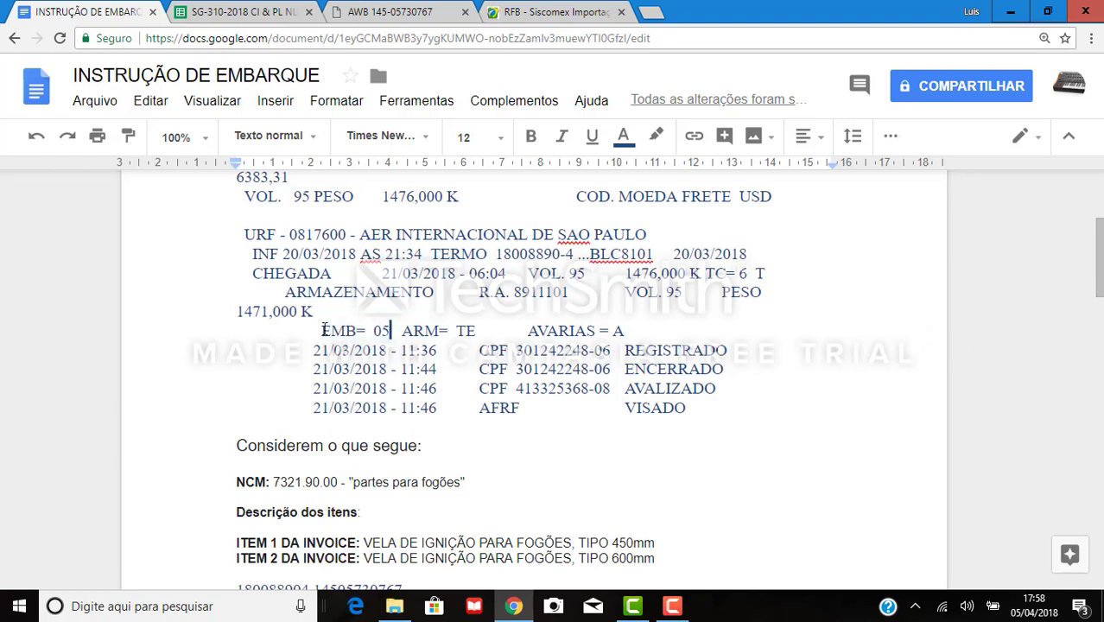
drag(321, 331, 391, 333)
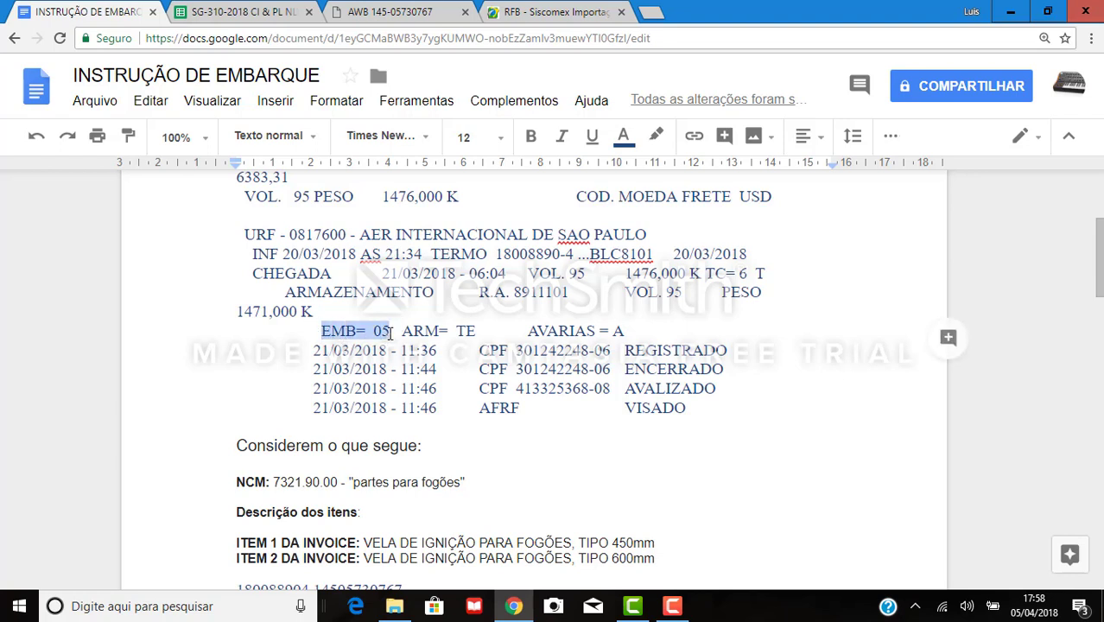
click(391, 333)
key(Left)
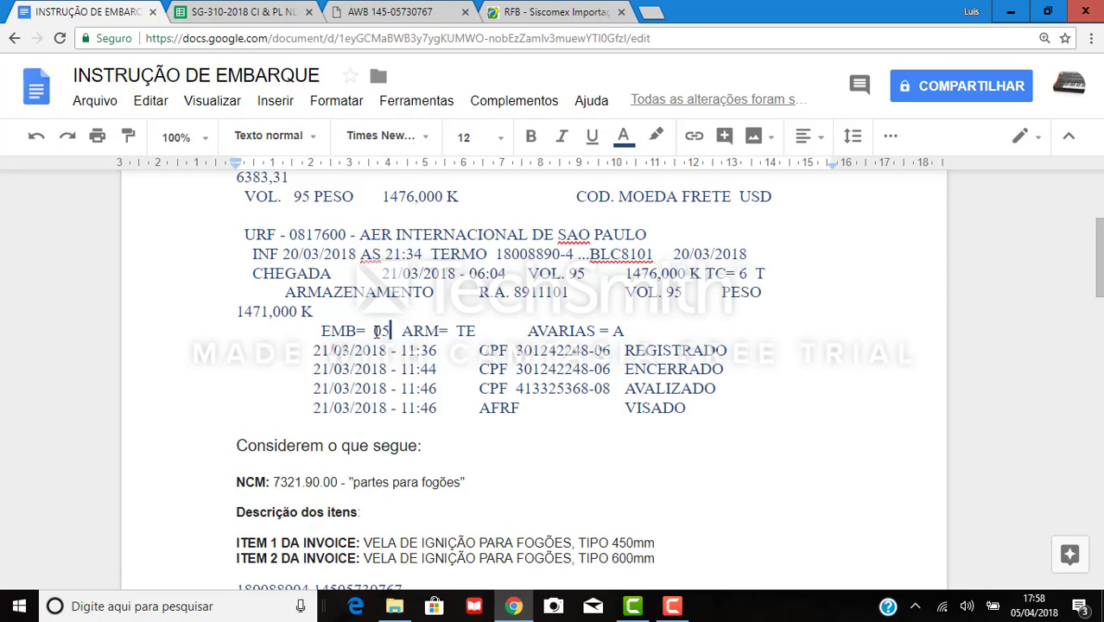
key(shift+Left)
key(shift+Right)
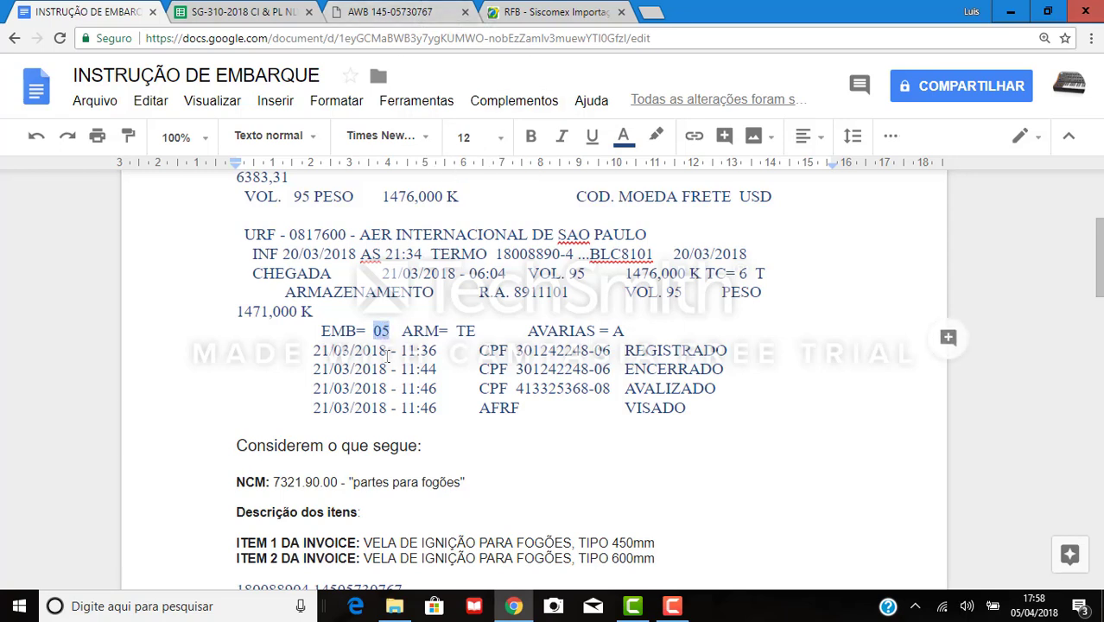
scroll(498, 315, up, 1)
drag(529, 355, 592, 359)
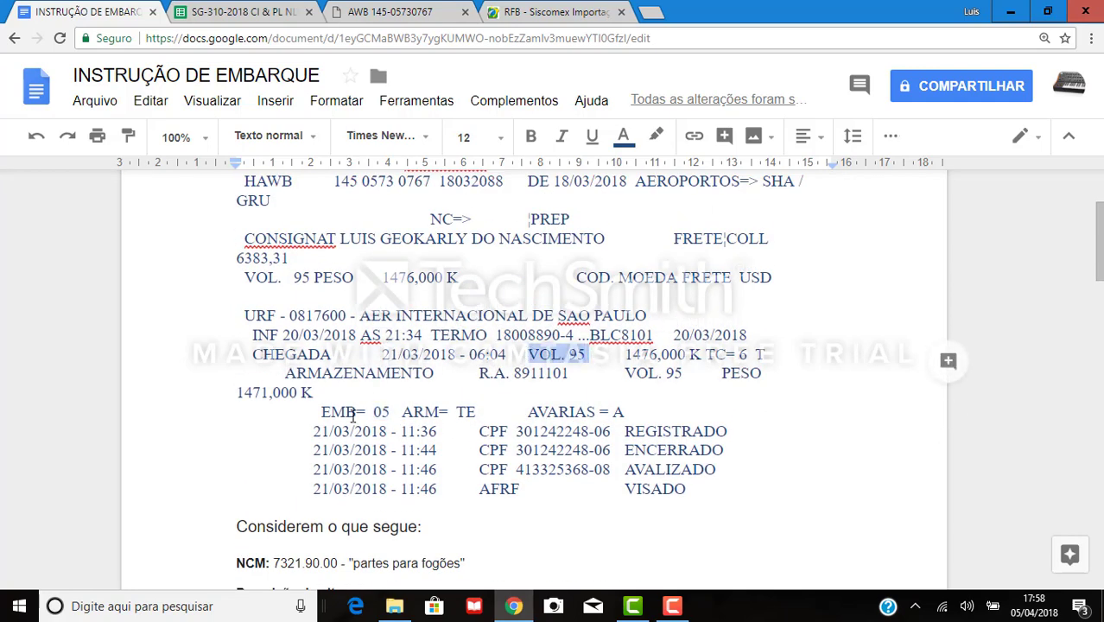
drag(321, 412, 393, 414)
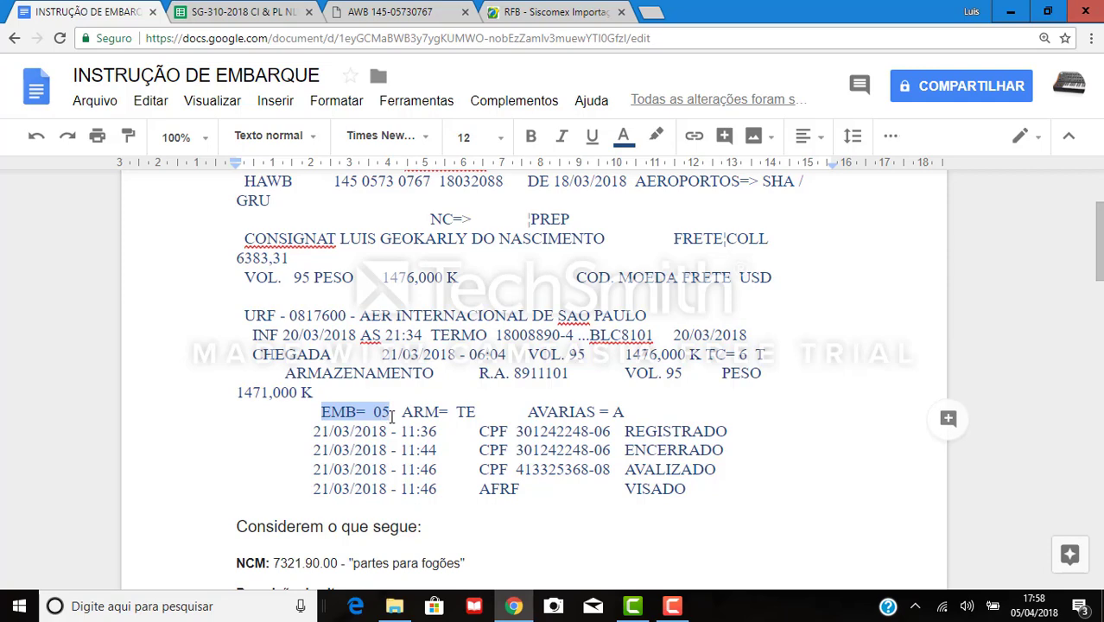
click(557, 11)
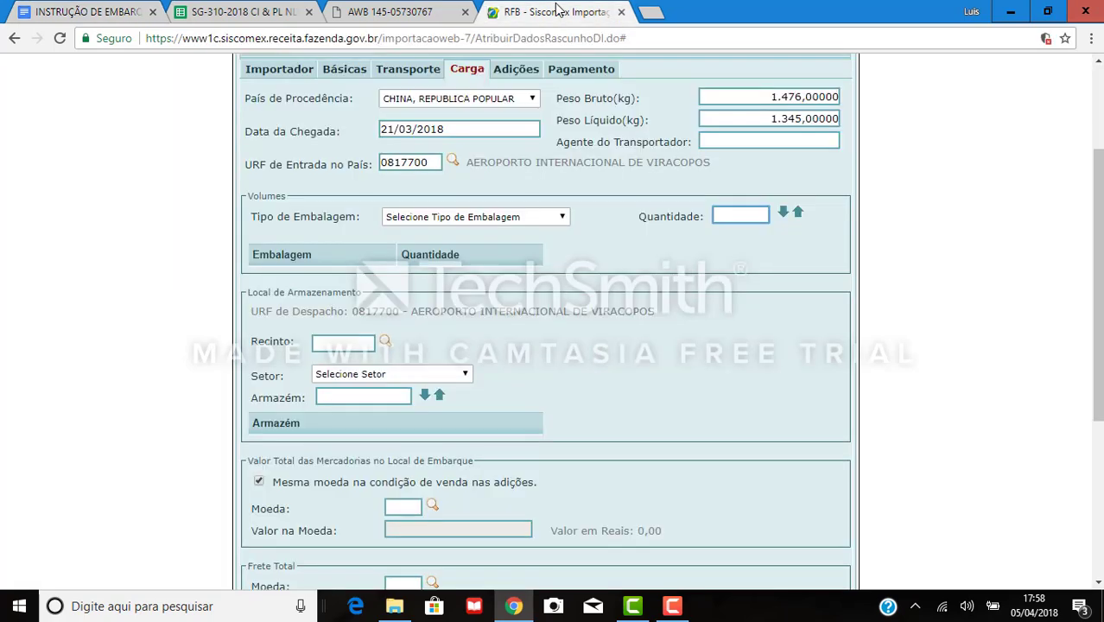
Add a volume line of 95 units with packaging type CAIXA DE PAPELAO.
click(469, 217)
scroll(458, 363, down, 6)
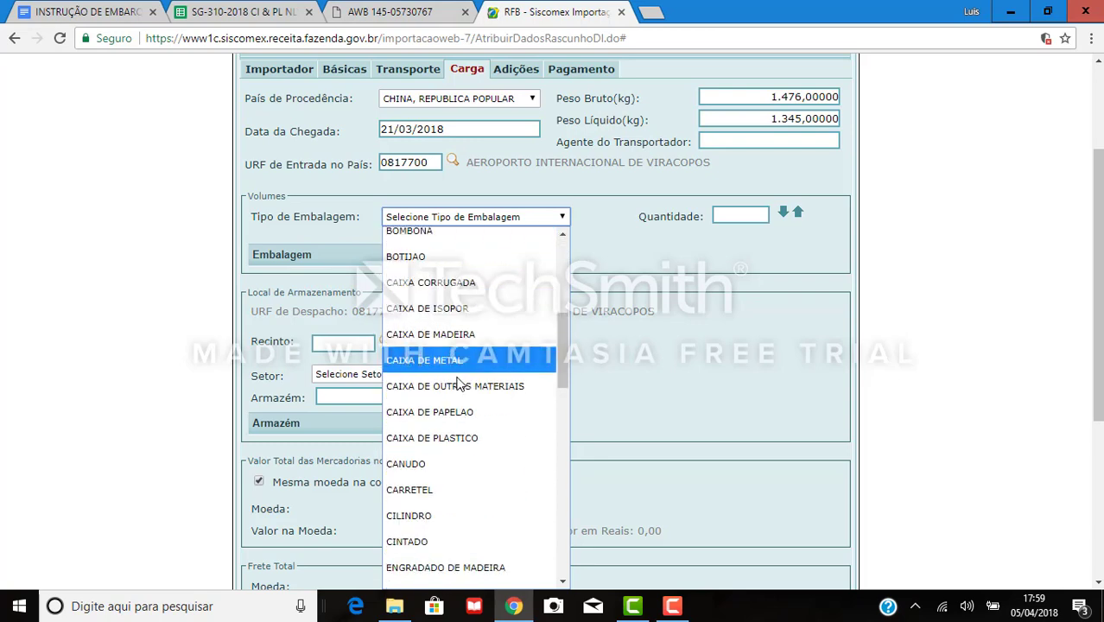
scroll(456, 393, up, 2)
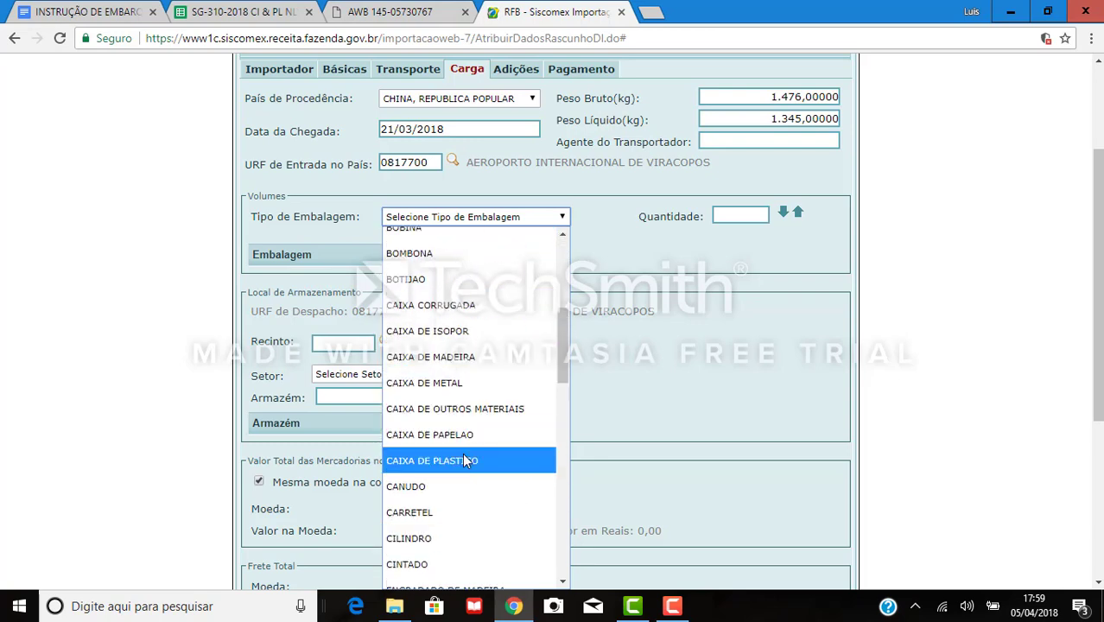
click(463, 429)
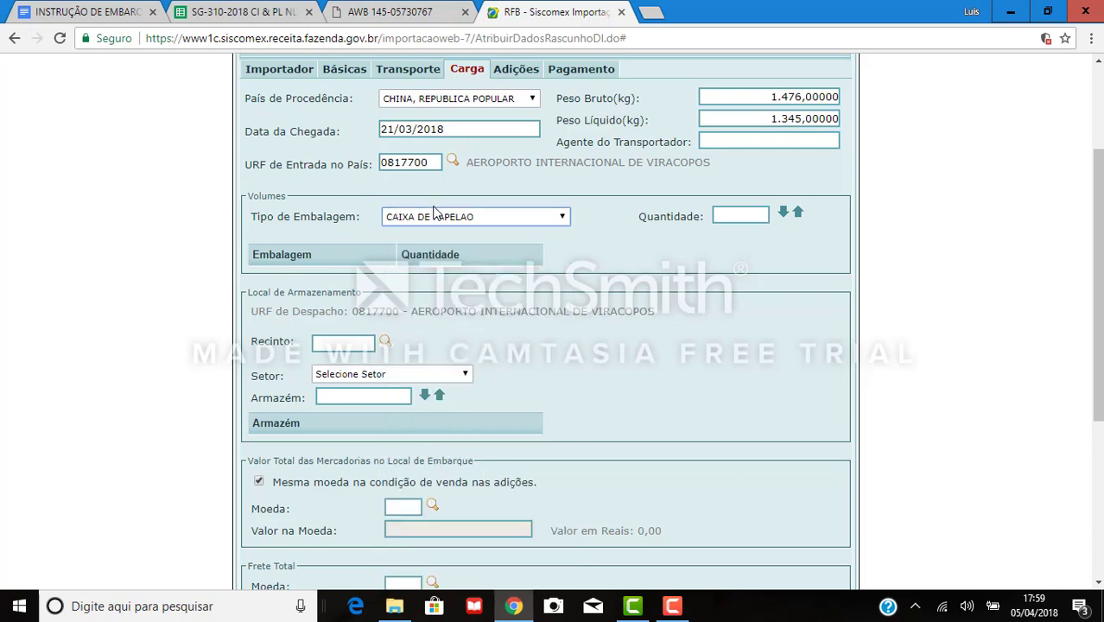
click(728, 214)
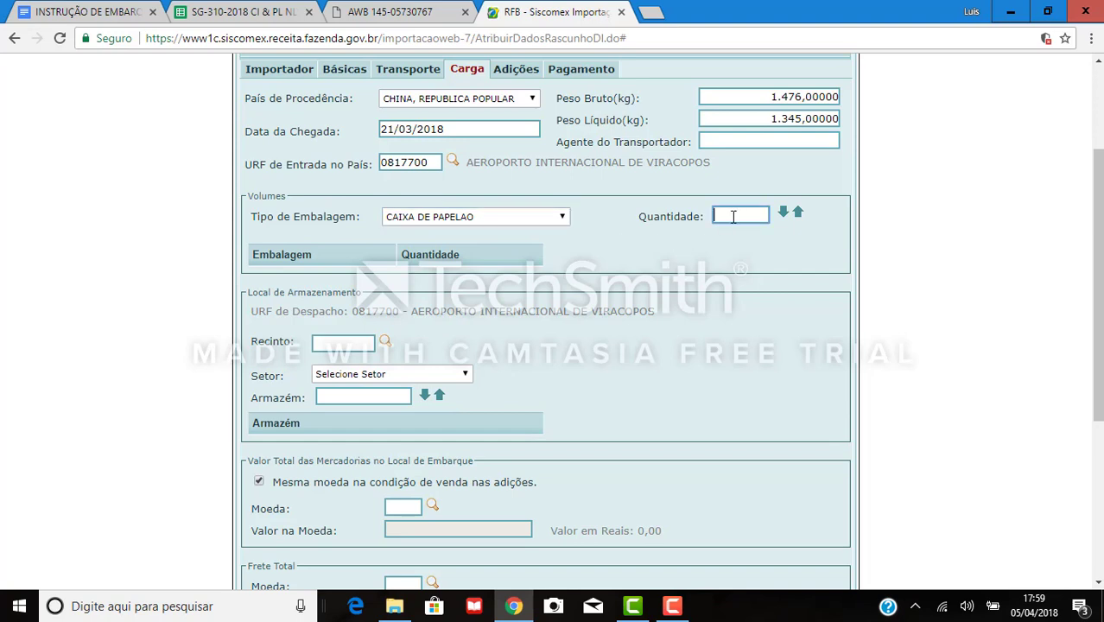
text(95)
click(783, 213)
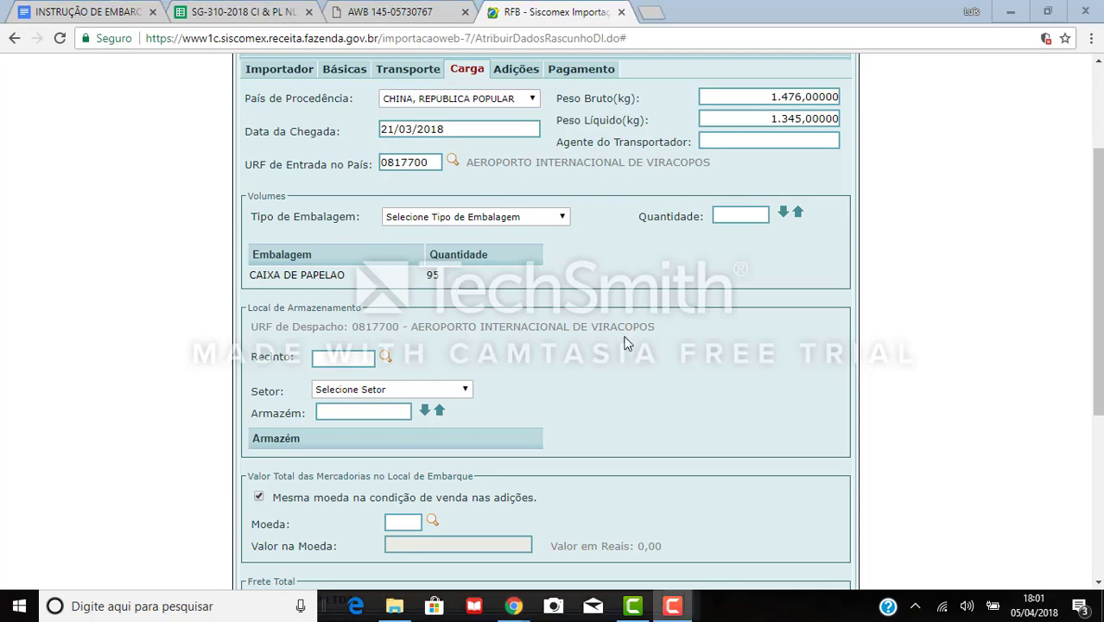
click(322, 357)
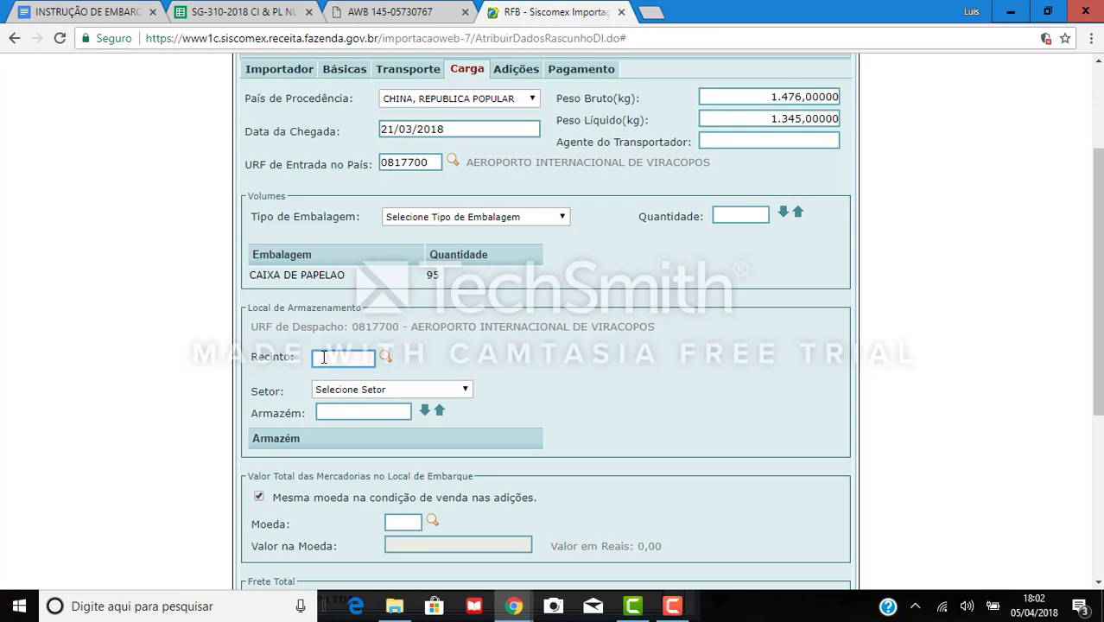
Set Recinto 8921101 AEROPORTOS BRASIL - VIRACOPOS S/A with sector IMPORTACAO GERAL.
click(386, 356)
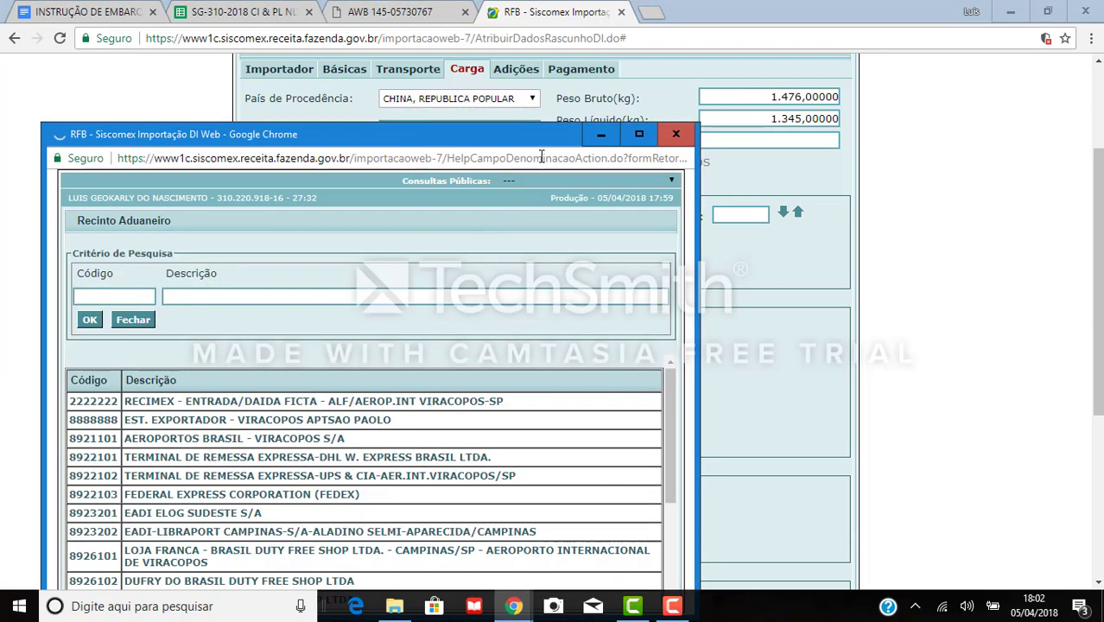
drag(533, 138, 594, 38)
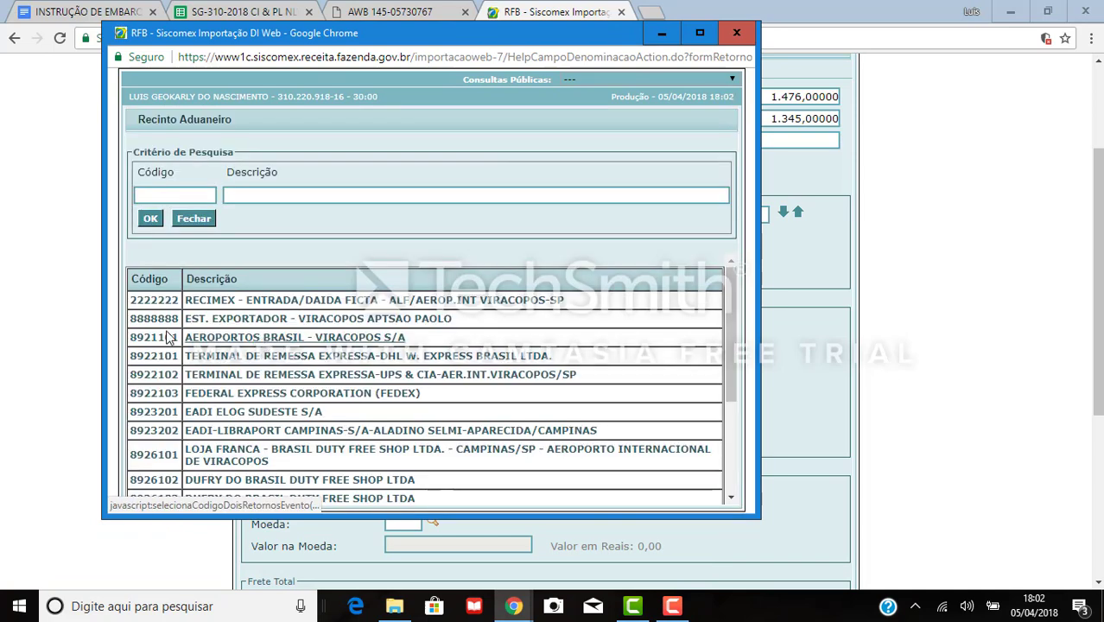
click(251, 339)
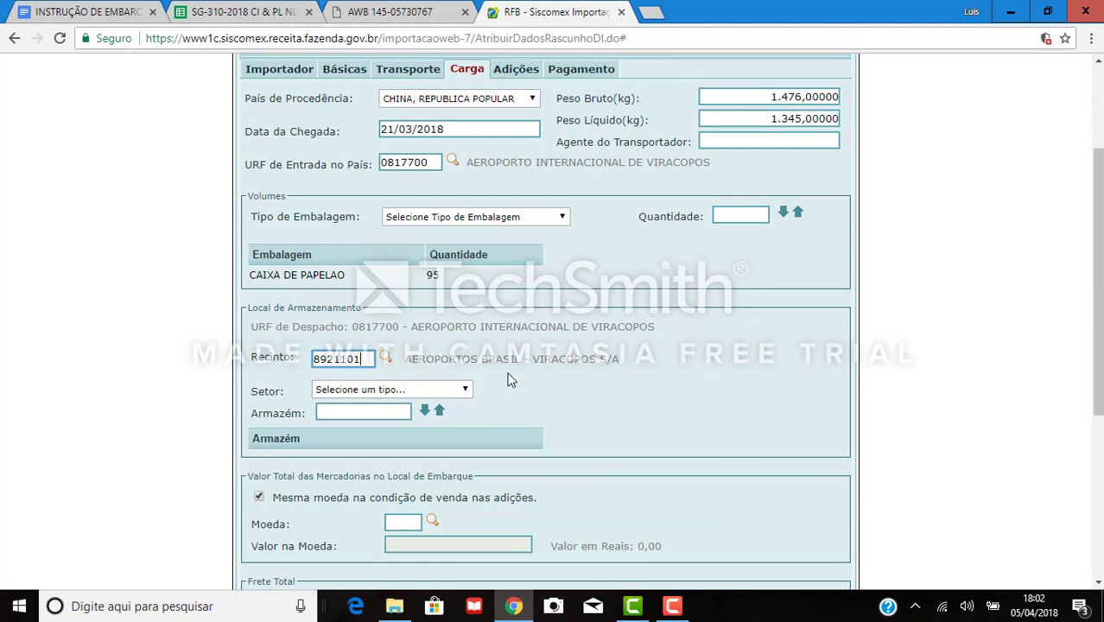
key(Tab)
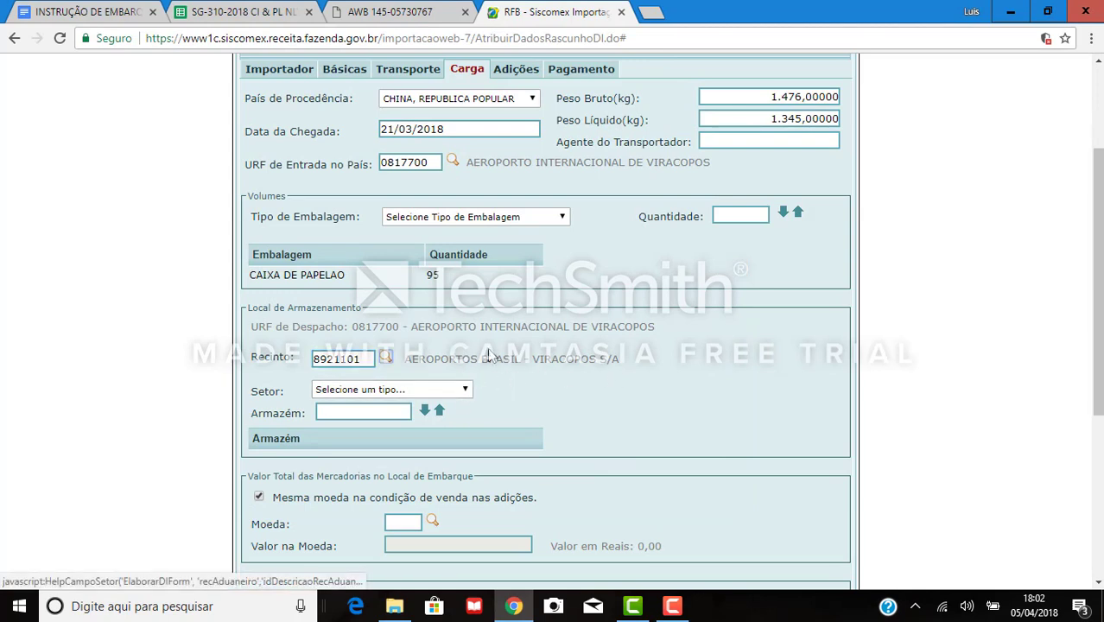
click(434, 389)
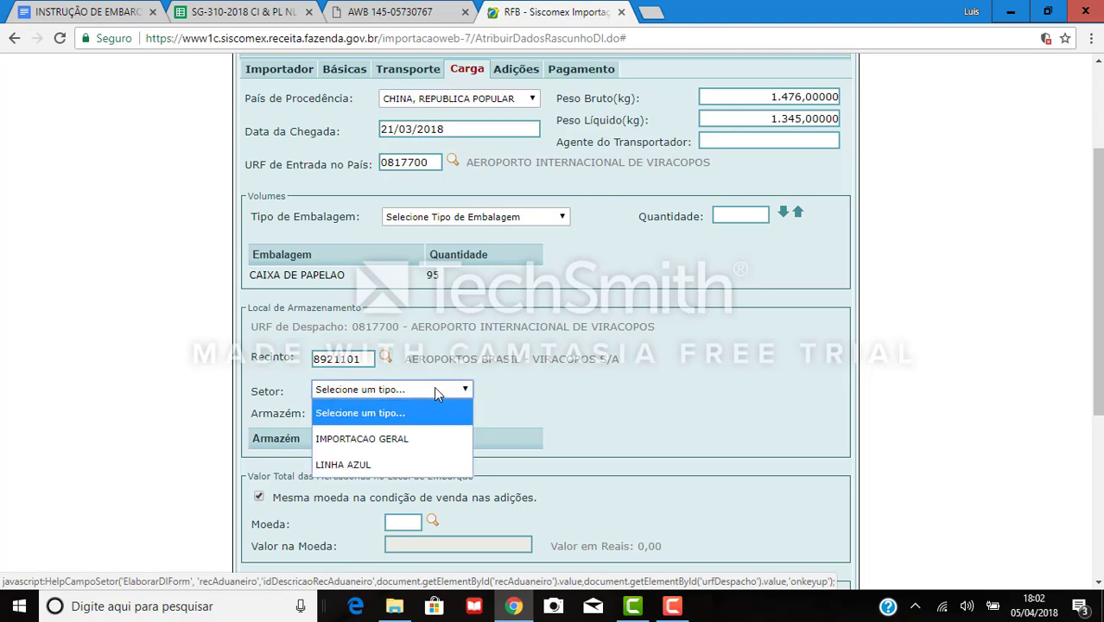
click(395, 442)
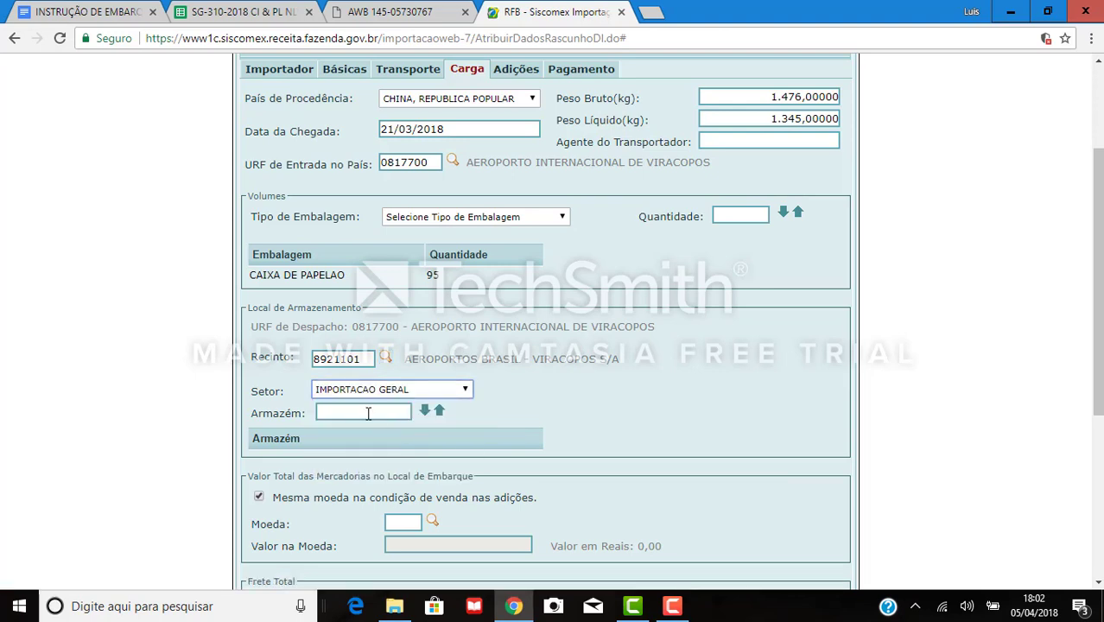
click(368, 414)
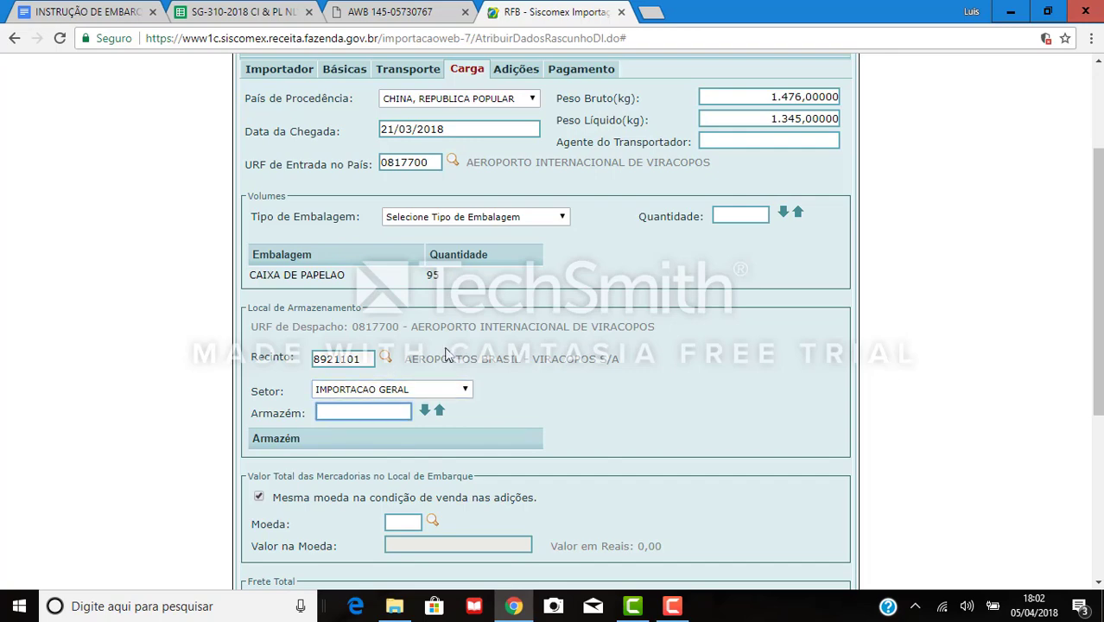
Copy warehouse code TE from the shipping instruction and add it to the Armazém list.
click(93, 15)
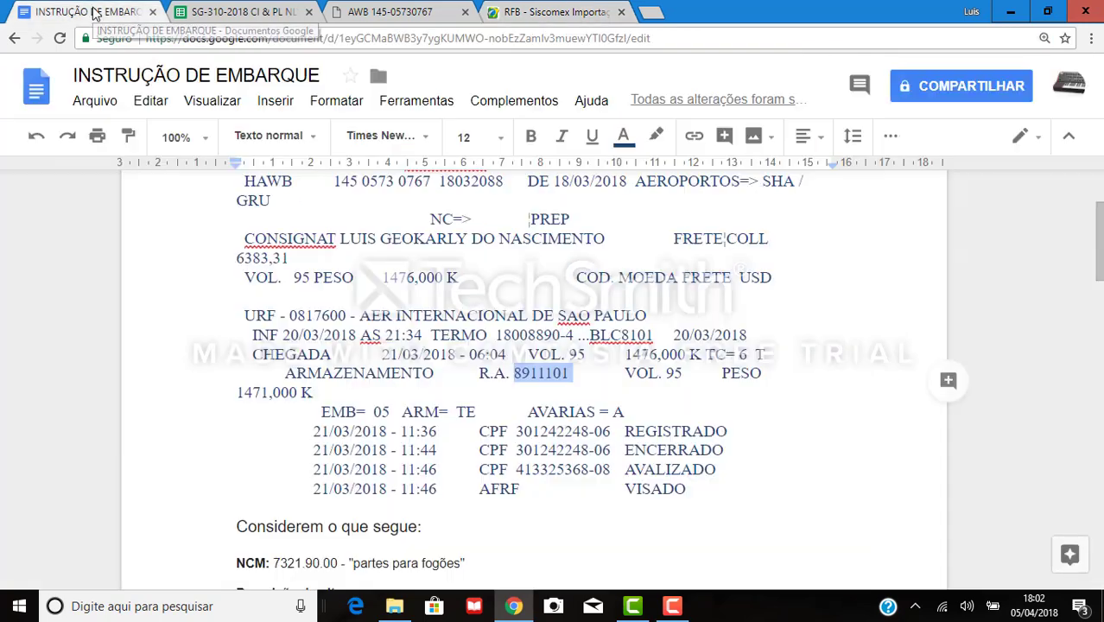
drag(457, 411, 482, 412)
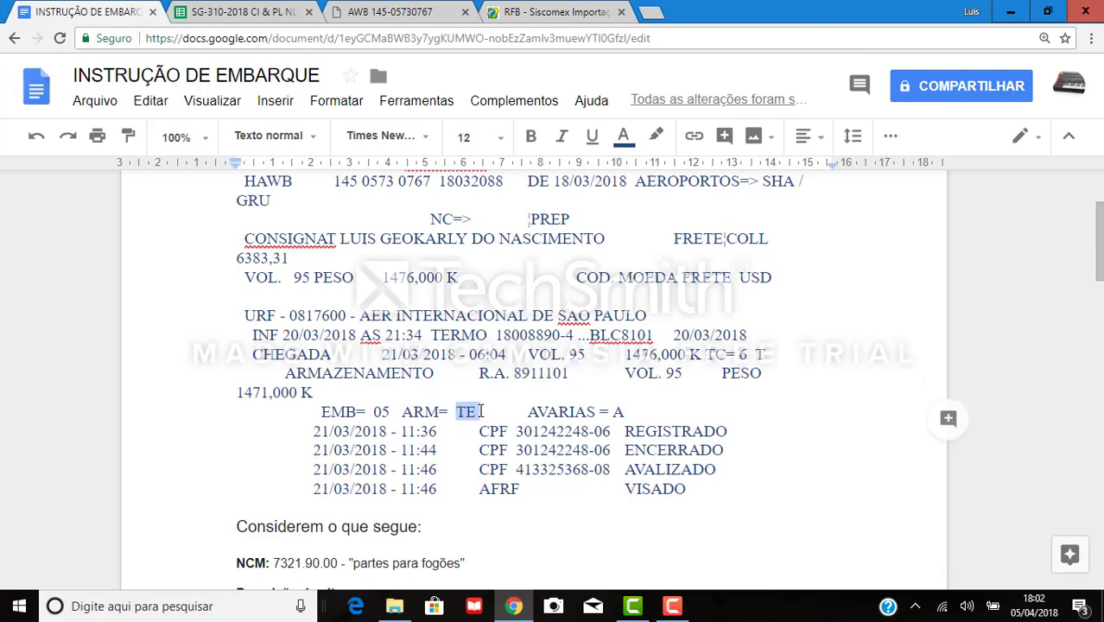
click(536, 11)
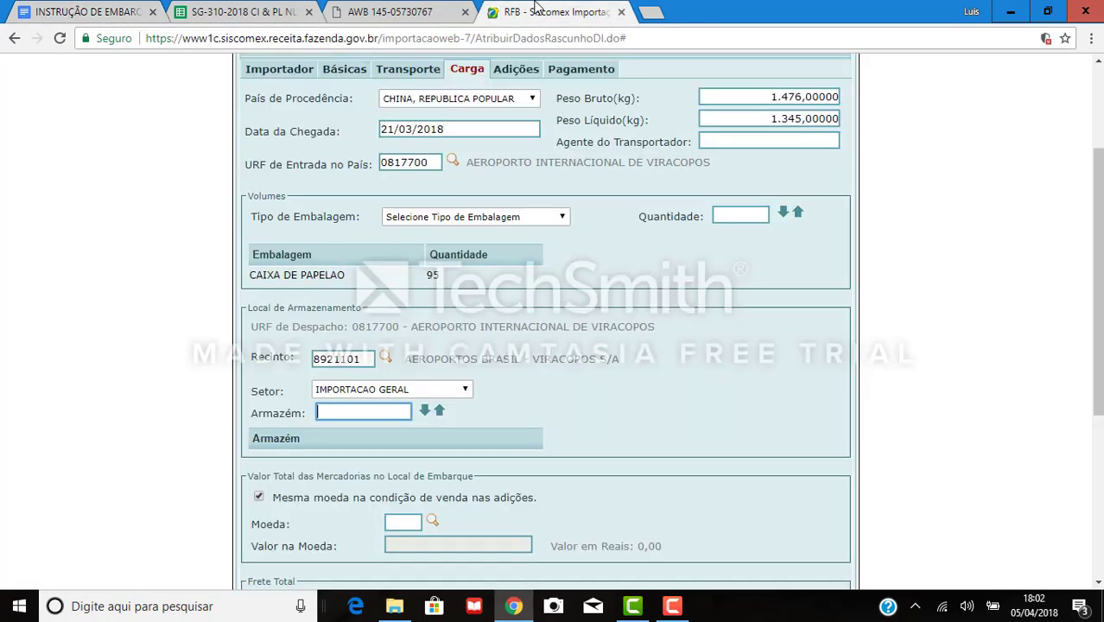
text(TE)
click(425, 412)
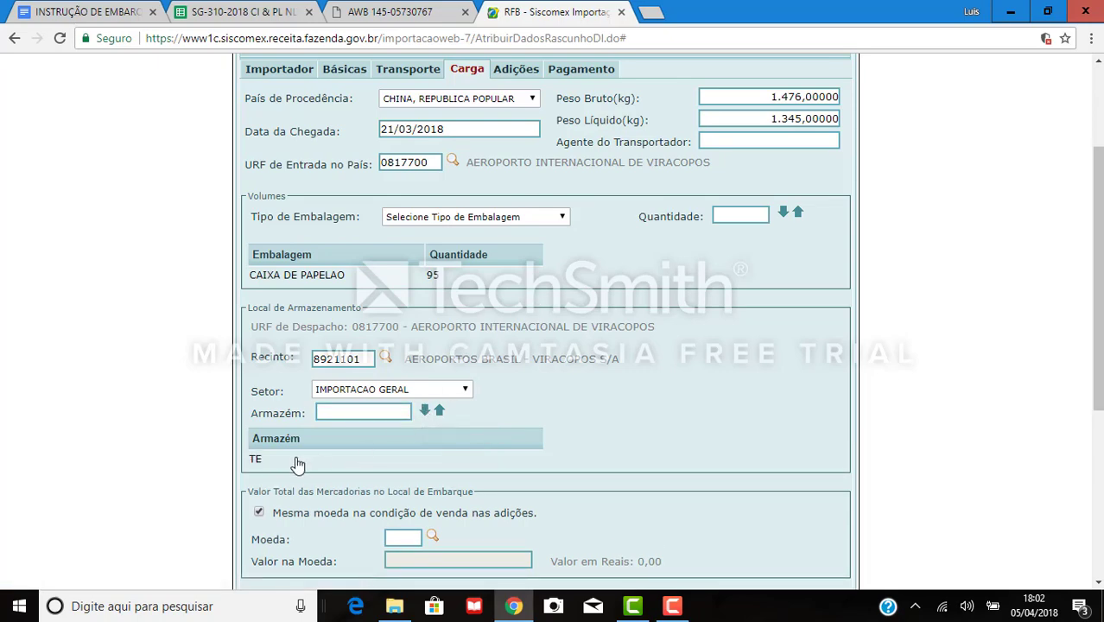
scroll(511, 342, down, 3)
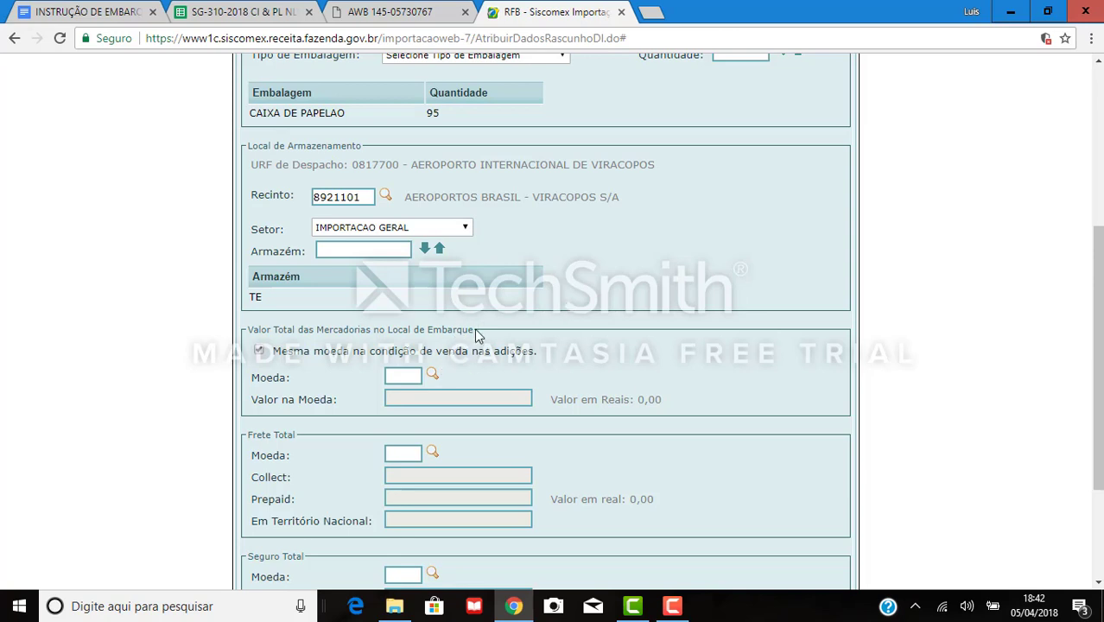
drag(474, 328, 265, 326)
Inspect the invoice amount formulas in D15–D17 and the 23.100,00 USD total.
click(210, 11)
double_click(725, 380)
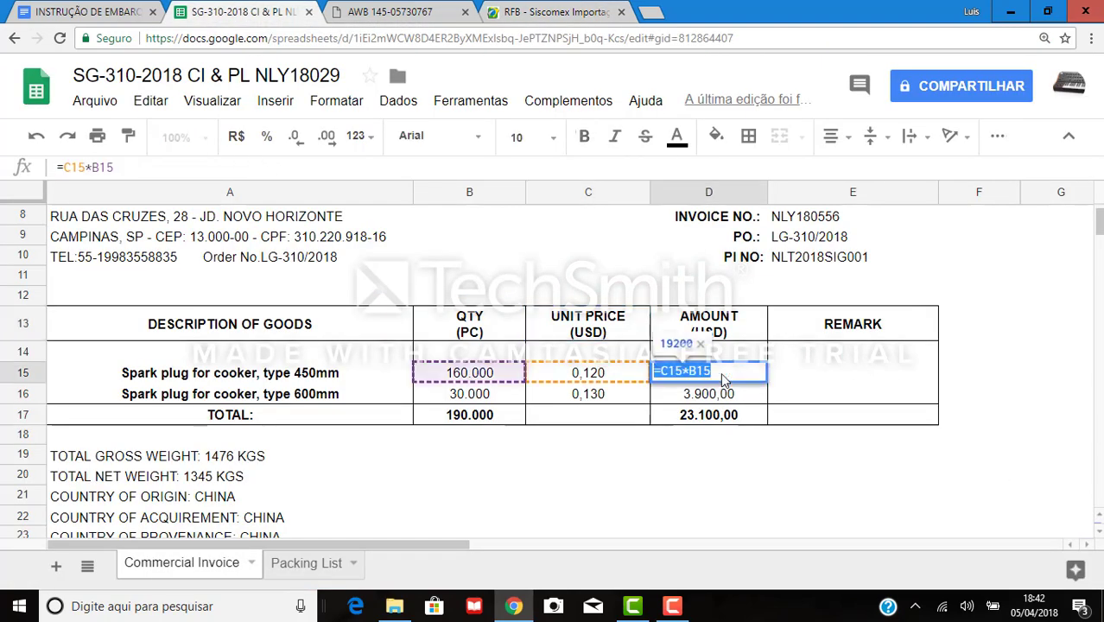
key(Return)
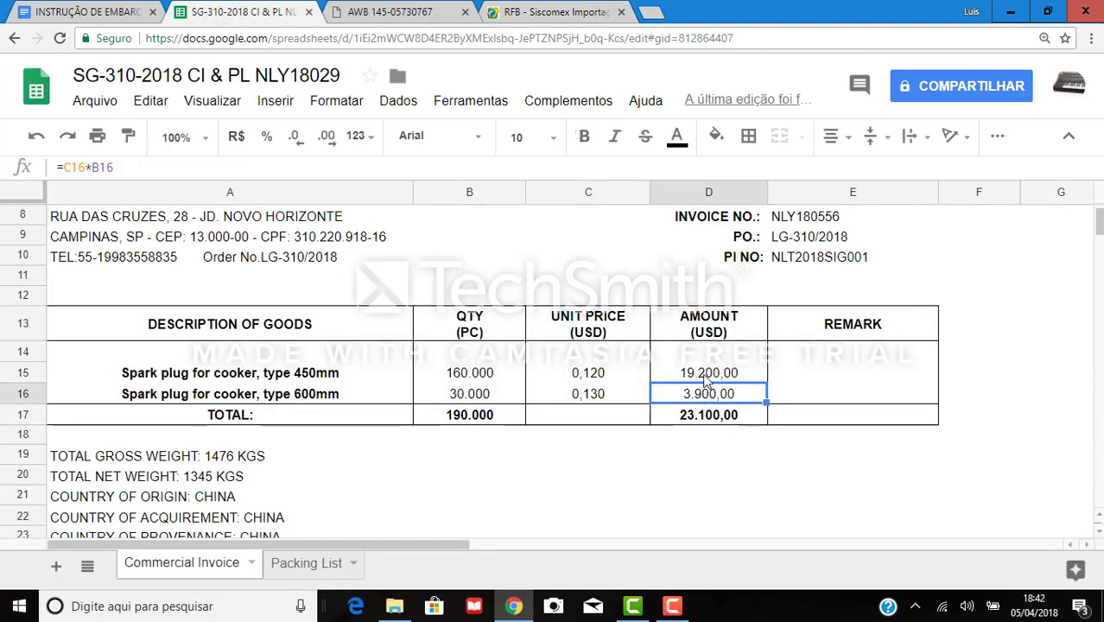
click(707, 382)
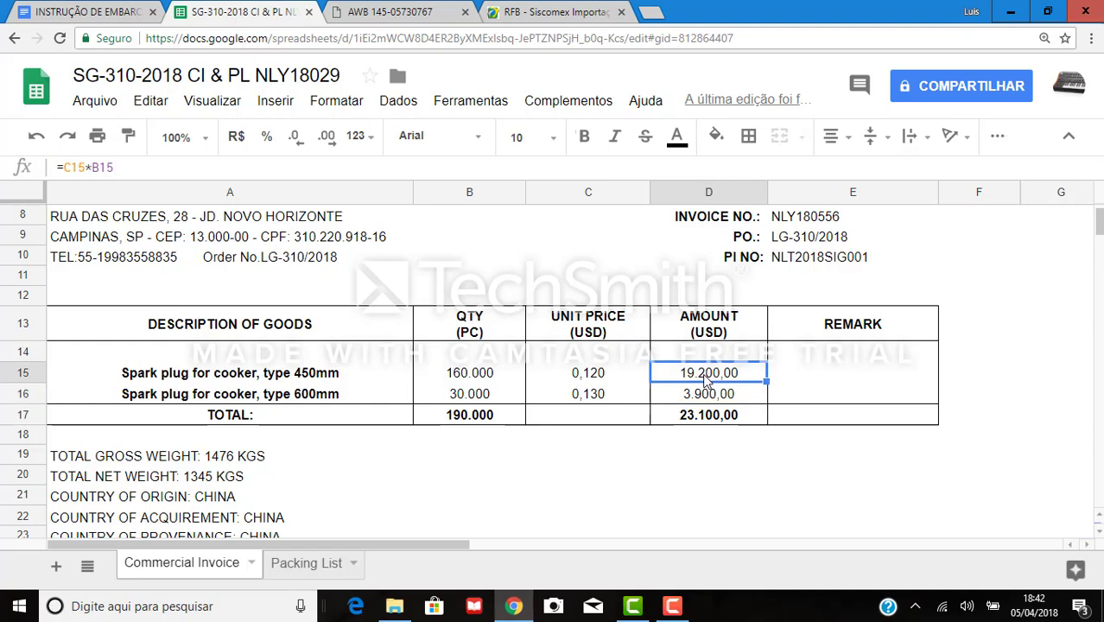
click(707, 394)
click(708, 413)
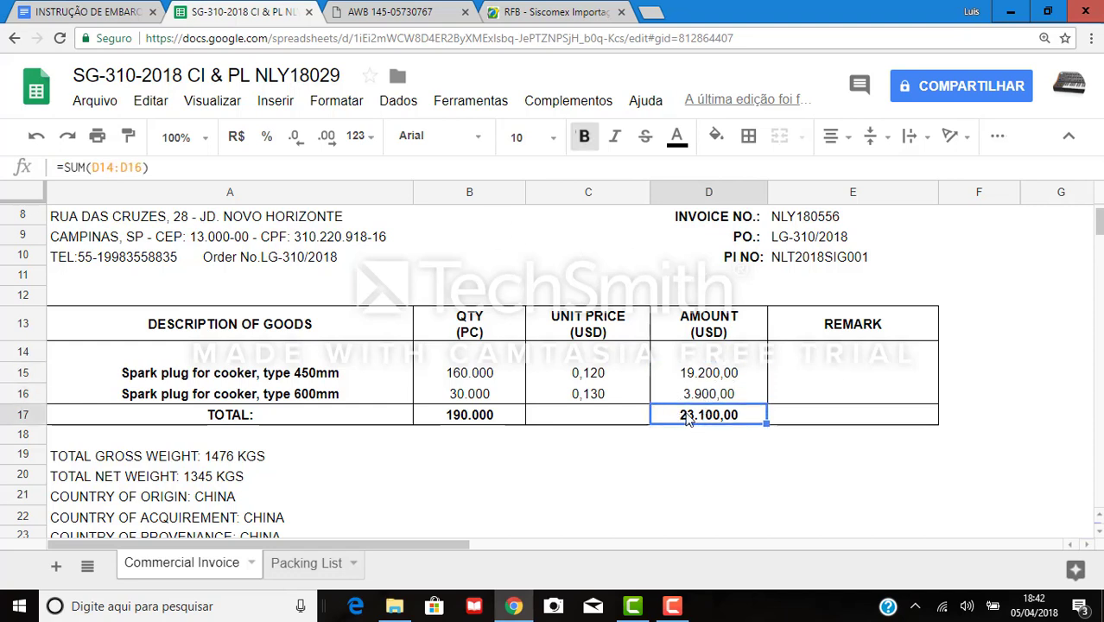
click(616, 339)
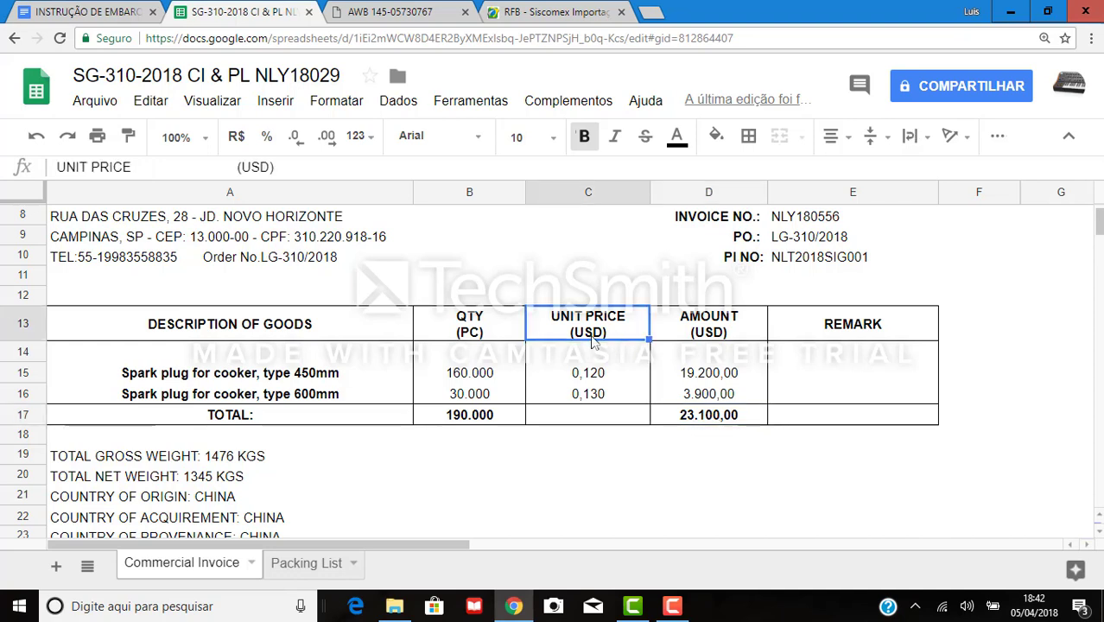
click(570, 12)
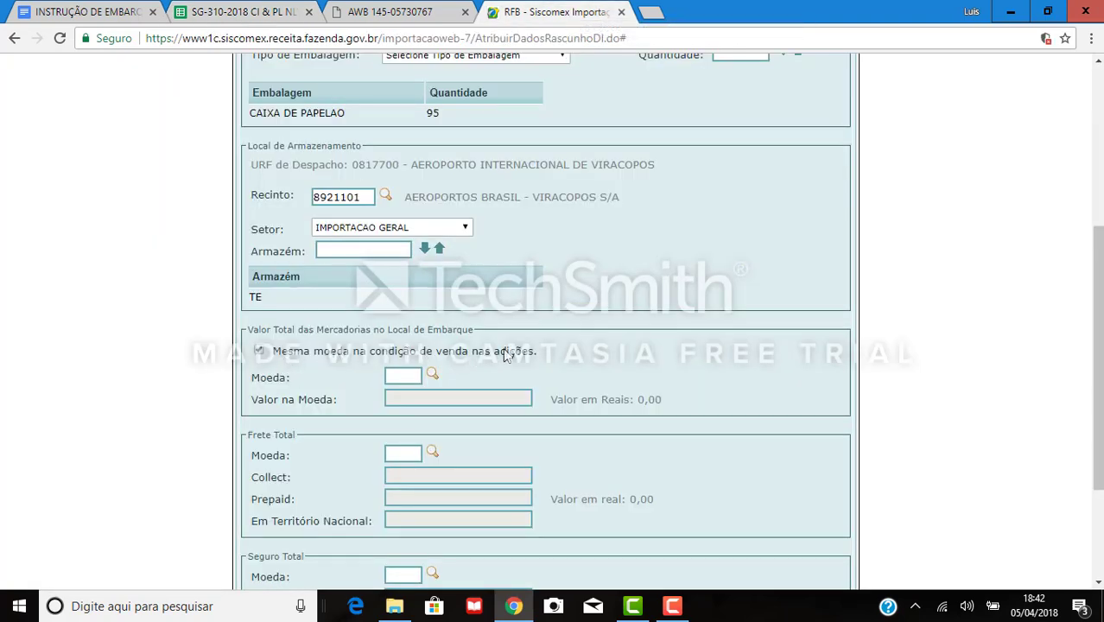
Compare the line amounts 19.200,00 and 3.900,00 in cells D15 and D16.
click(255, 7)
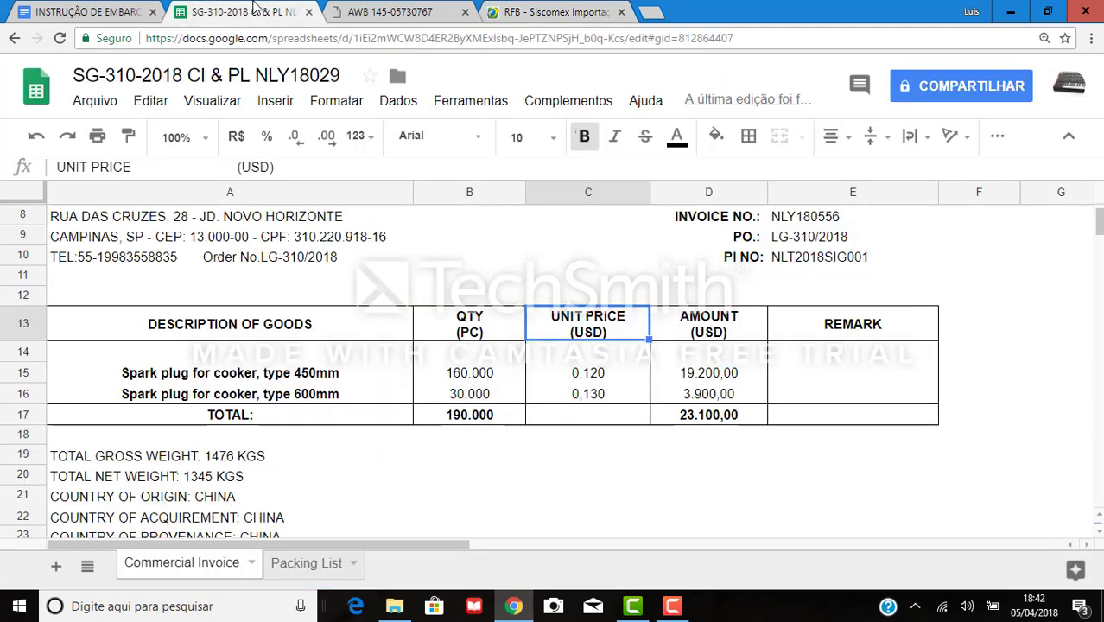
click(717, 376)
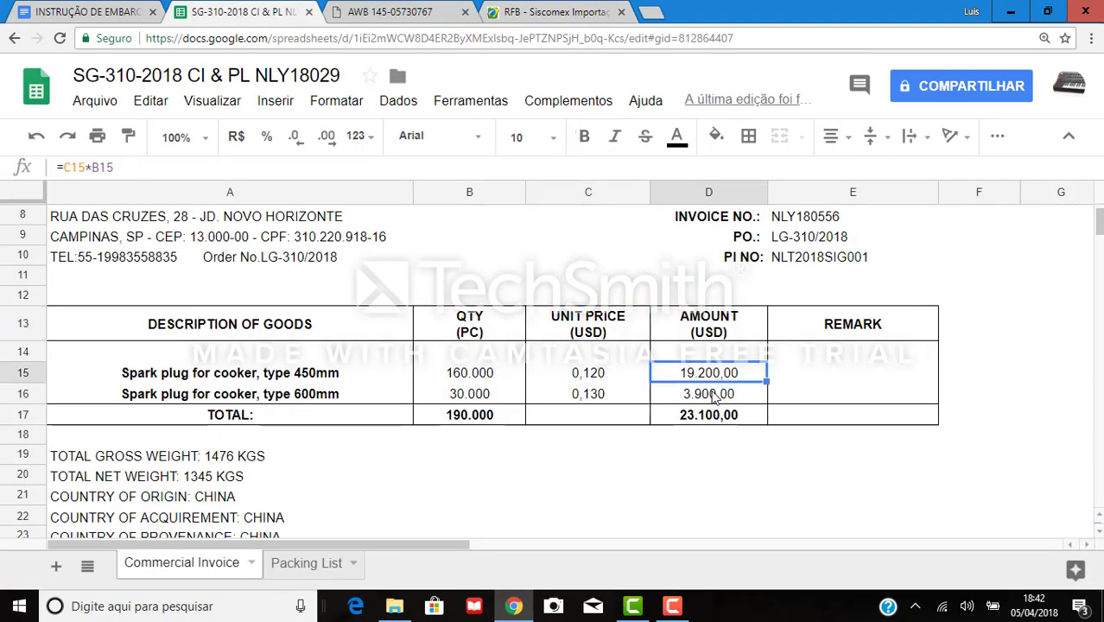
click(716, 397)
click(708, 377)
click(710, 401)
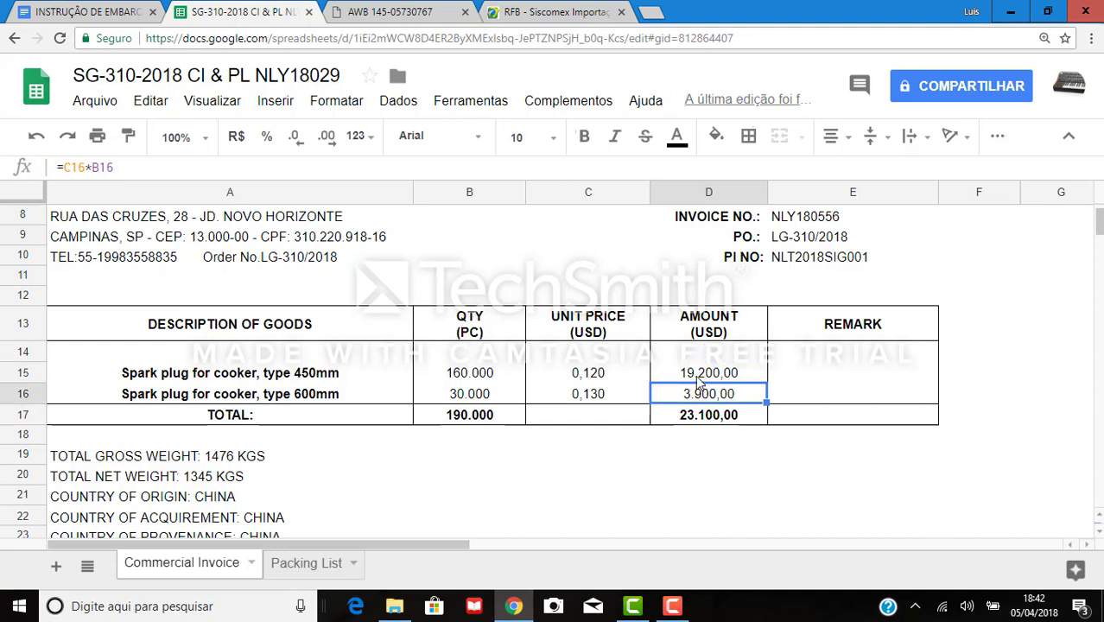
click(697, 378)
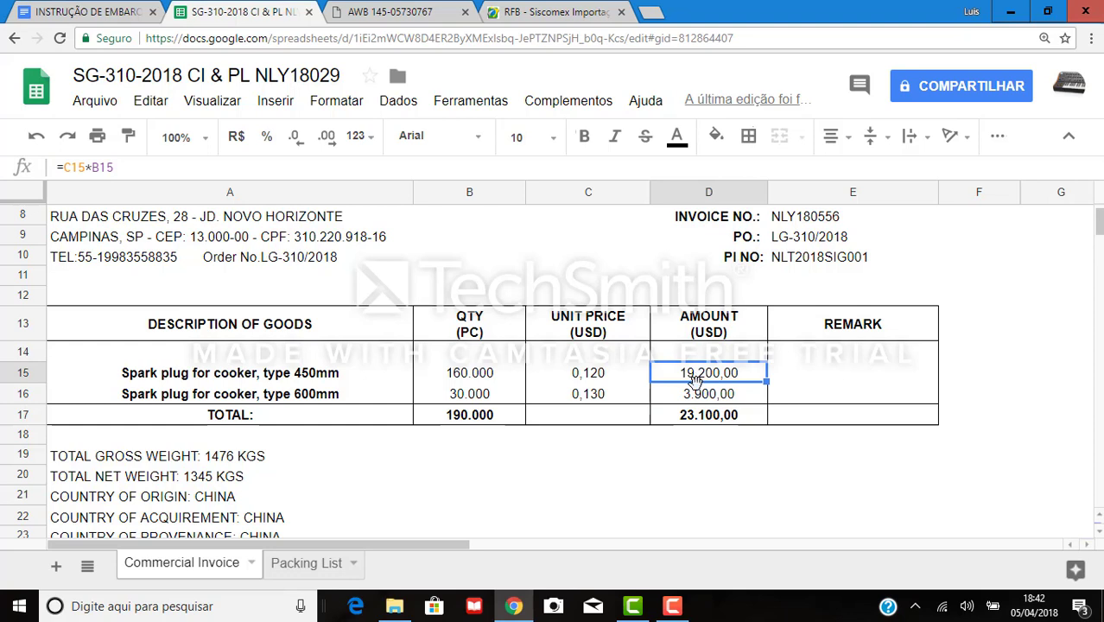
click(701, 397)
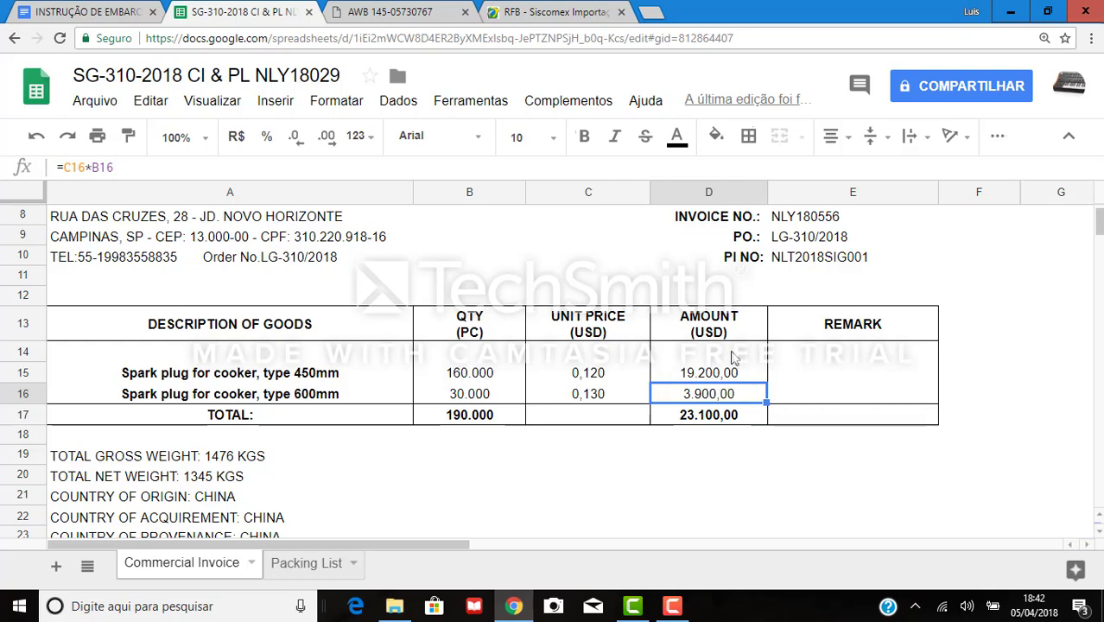
Toggle Mesma moeda off and back on after checking the D17 invoice total in Sheets.
click(531, 11)
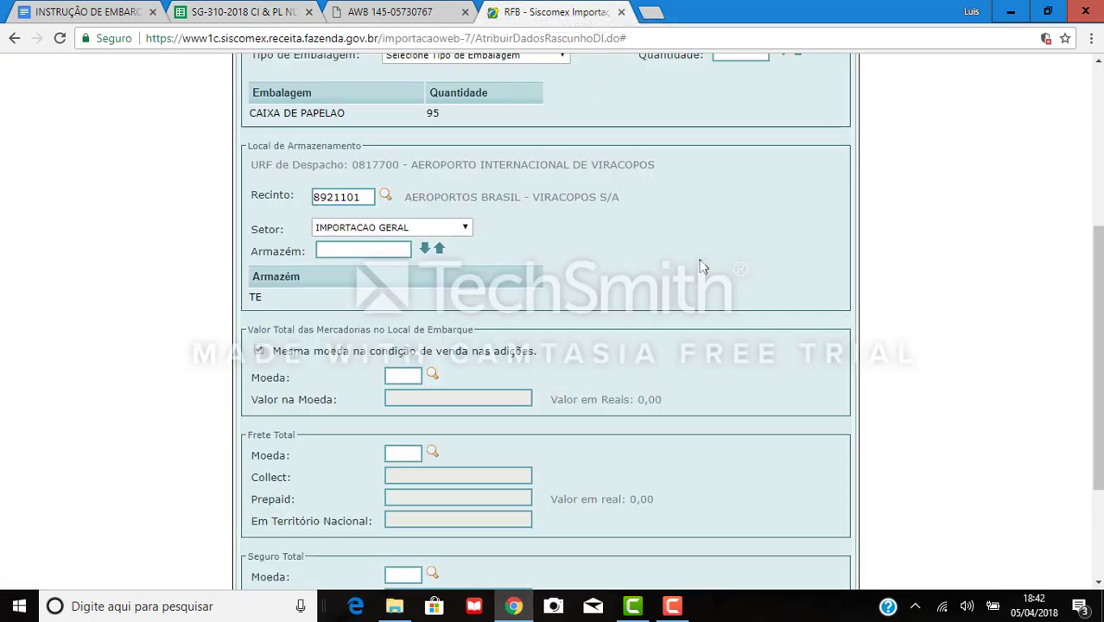
click(261, 351)
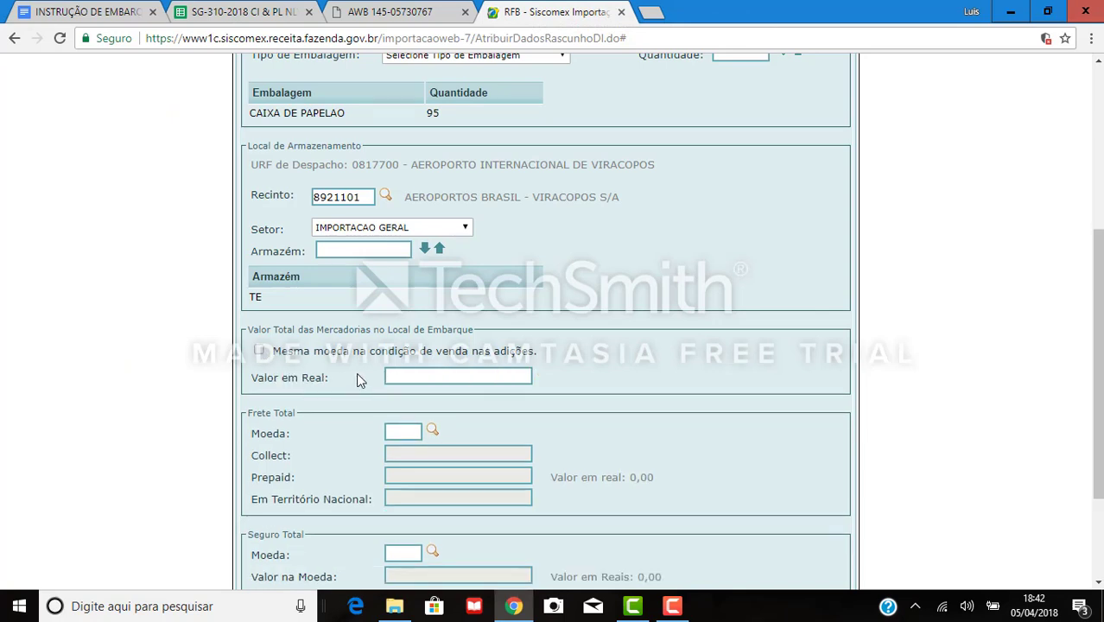
click(412, 377)
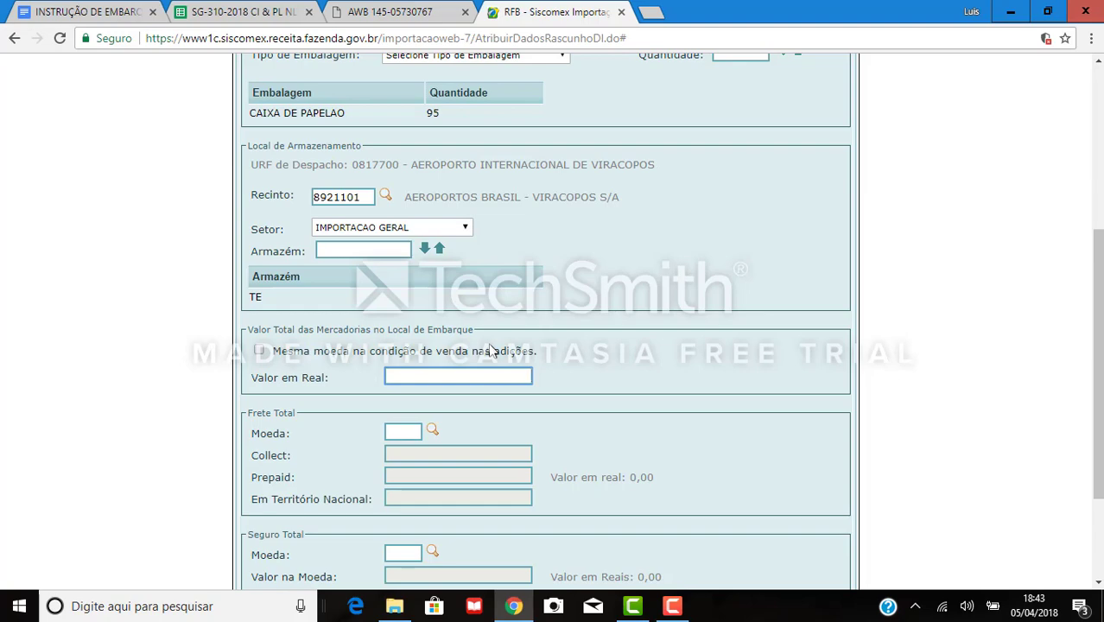
click(249, 11)
click(711, 414)
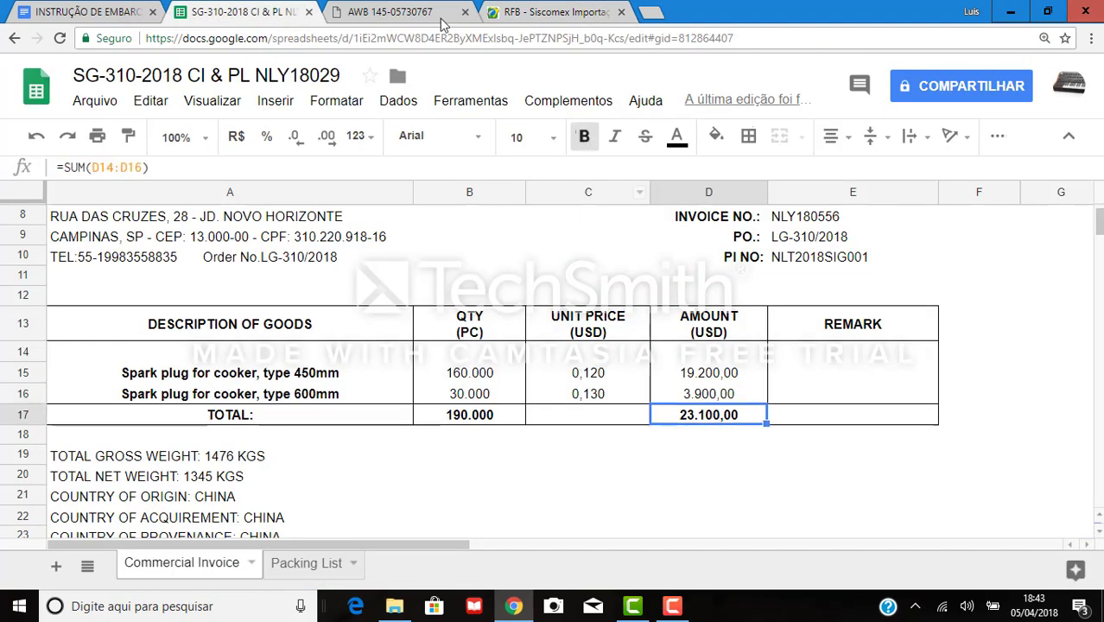
click(553, 12)
click(260, 350)
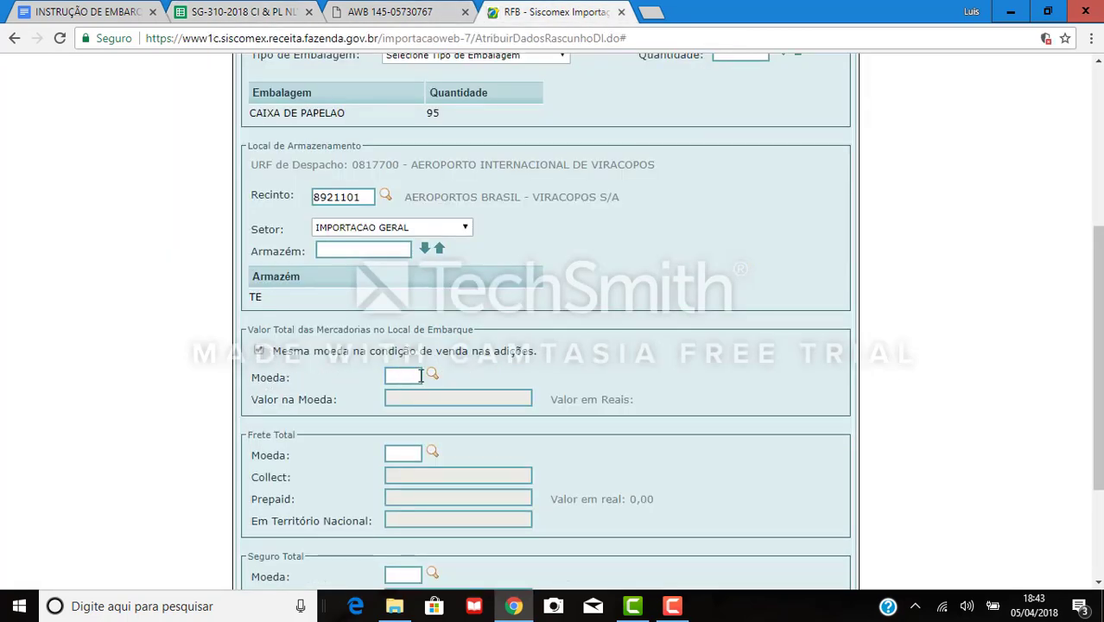
click(421, 376)
Enter the goods value as 23100 in currency 220 (US dollars).
click(432, 374)
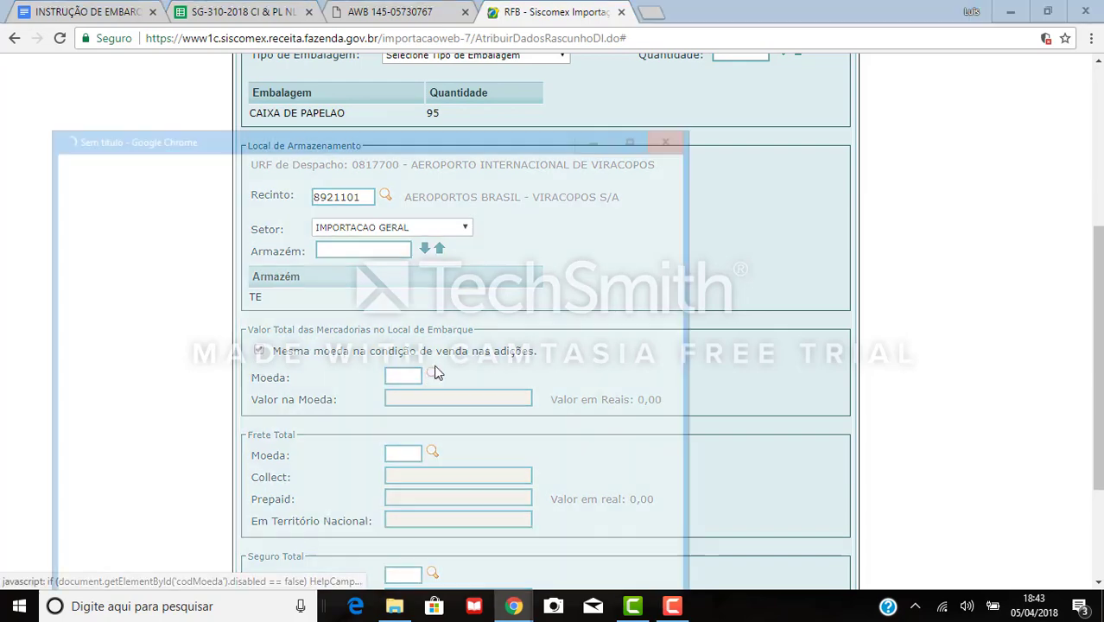
click(673, 136)
text(2)
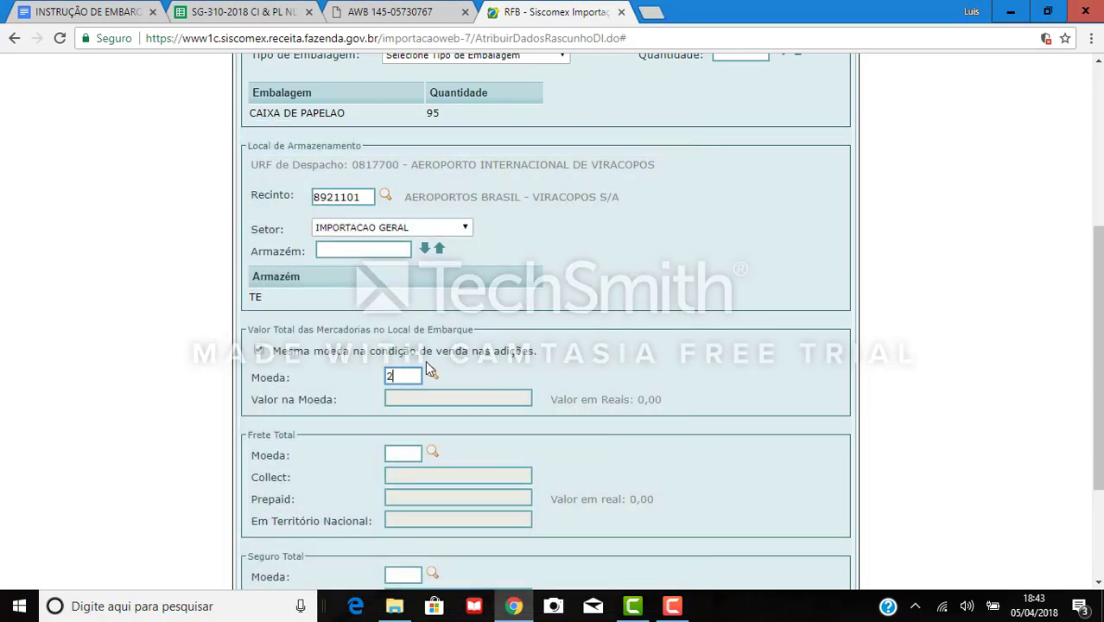
text(20)
click(469, 393)
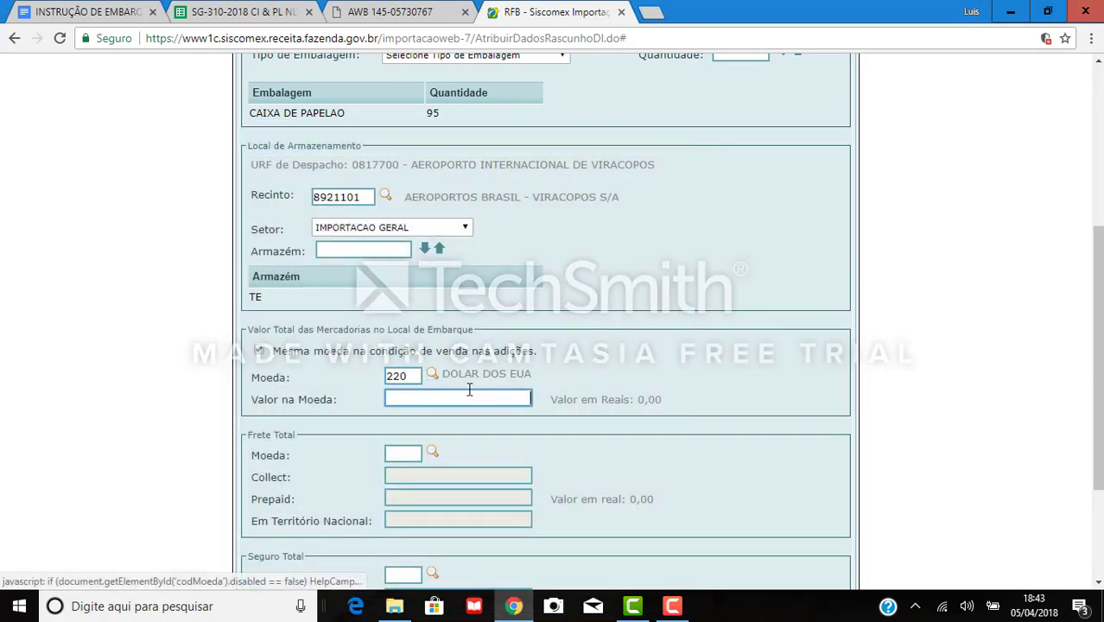
text(23100)
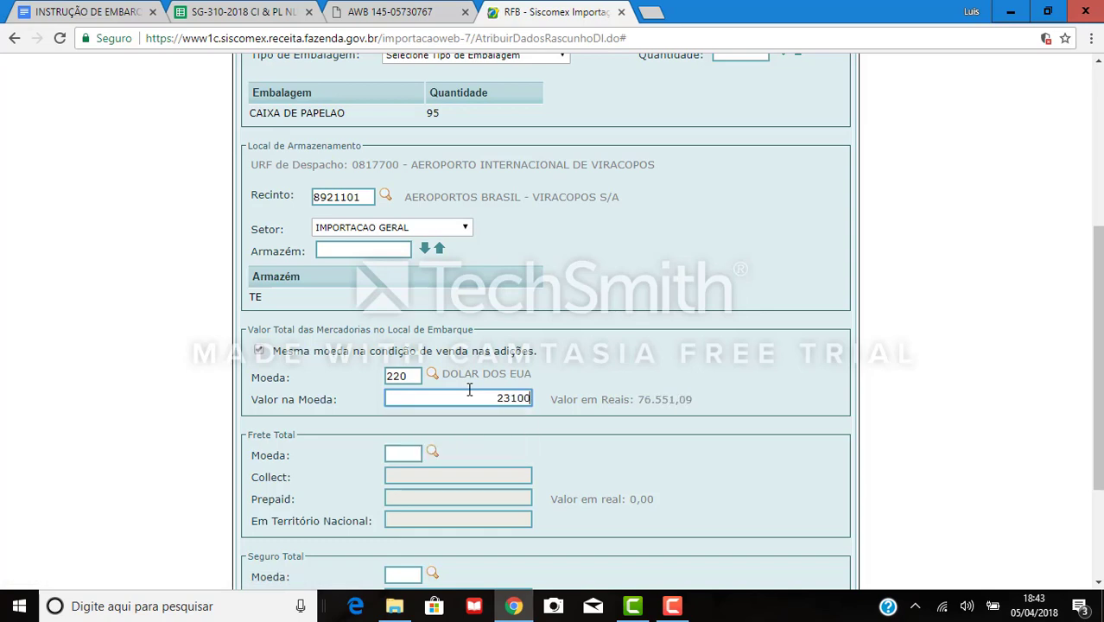
key(Tab)
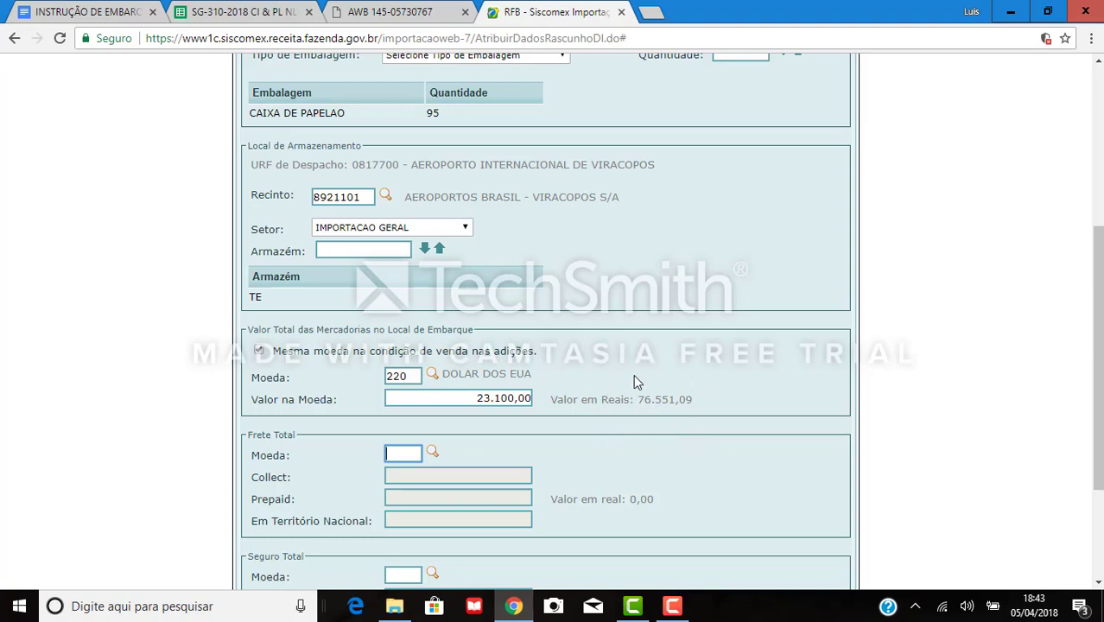
drag(633, 381, 671, 390)
click(671, 390)
Confirm in the air waybill PDF and shipping instruction that freight is 6383,31 USD.
click(412, 456)
click(81, 10)
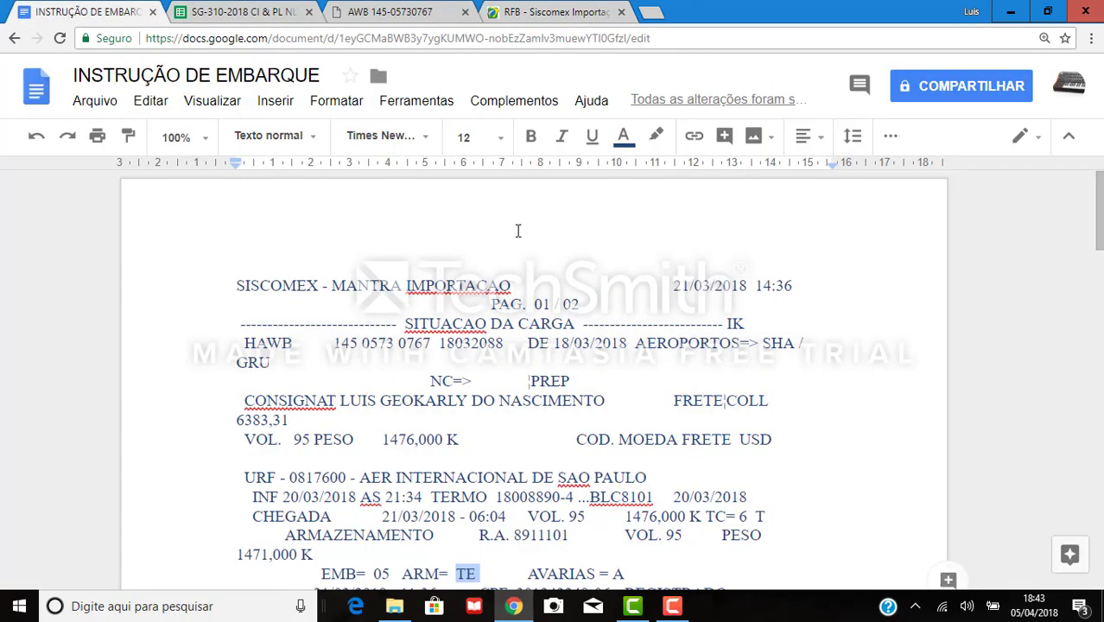
click(381, 11)
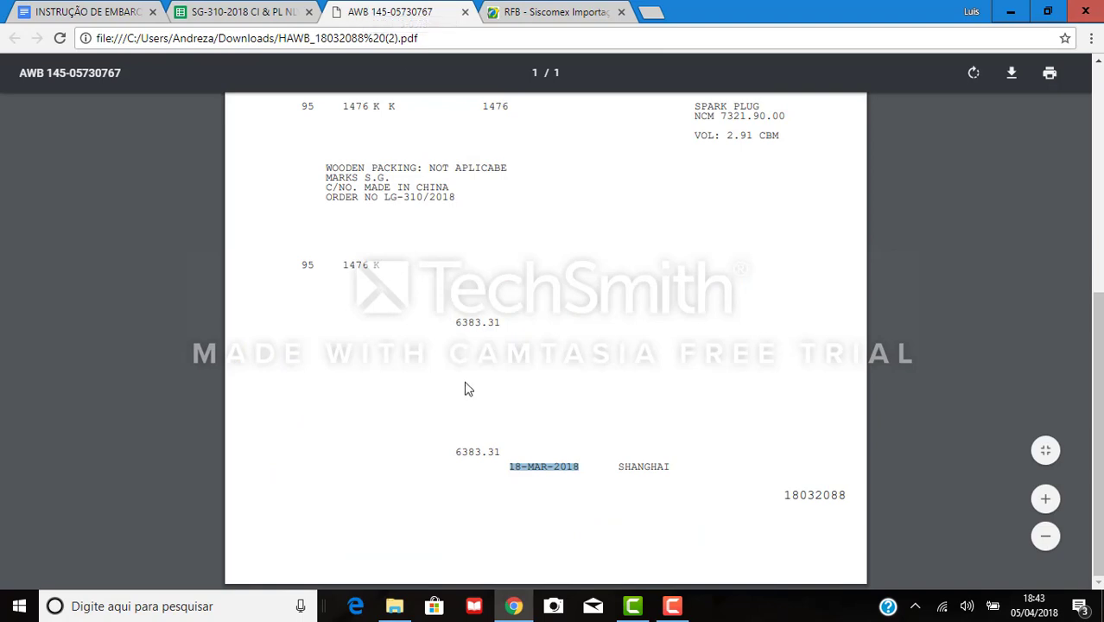
click(472, 451)
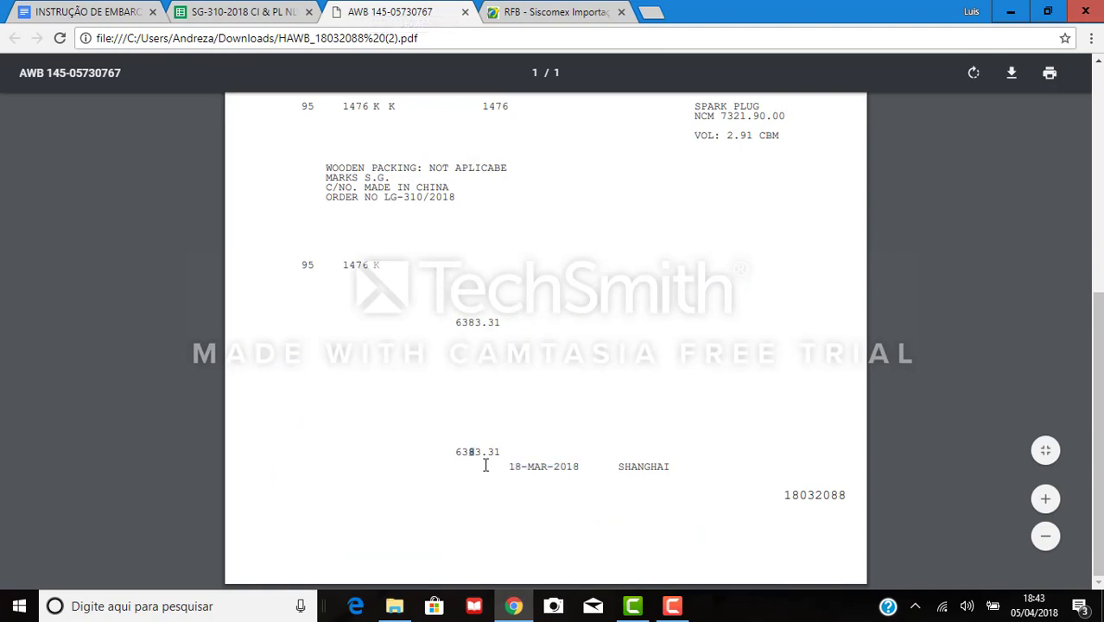
scroll(585, 363, up, 3)
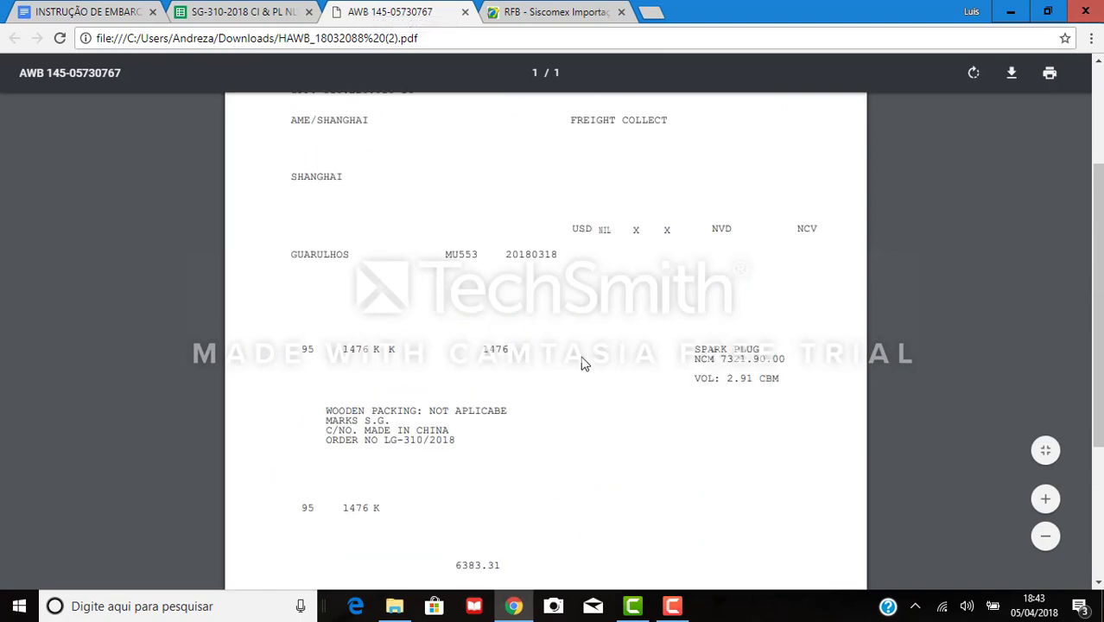
double_click(573, 229)
click(102, 9)
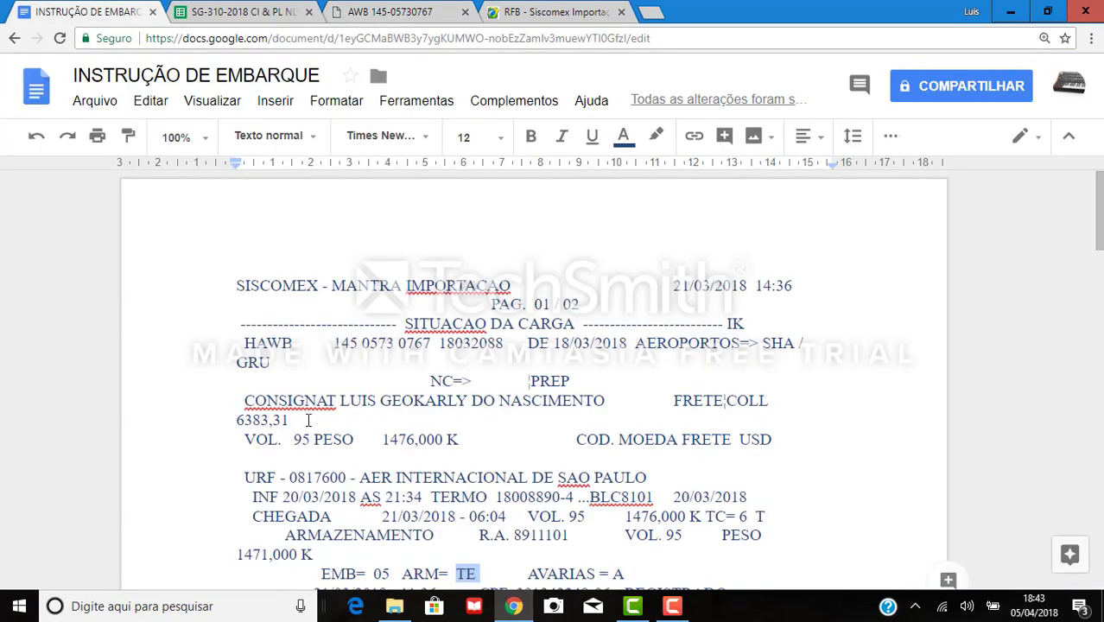
drag(290, 421, 237, 422)
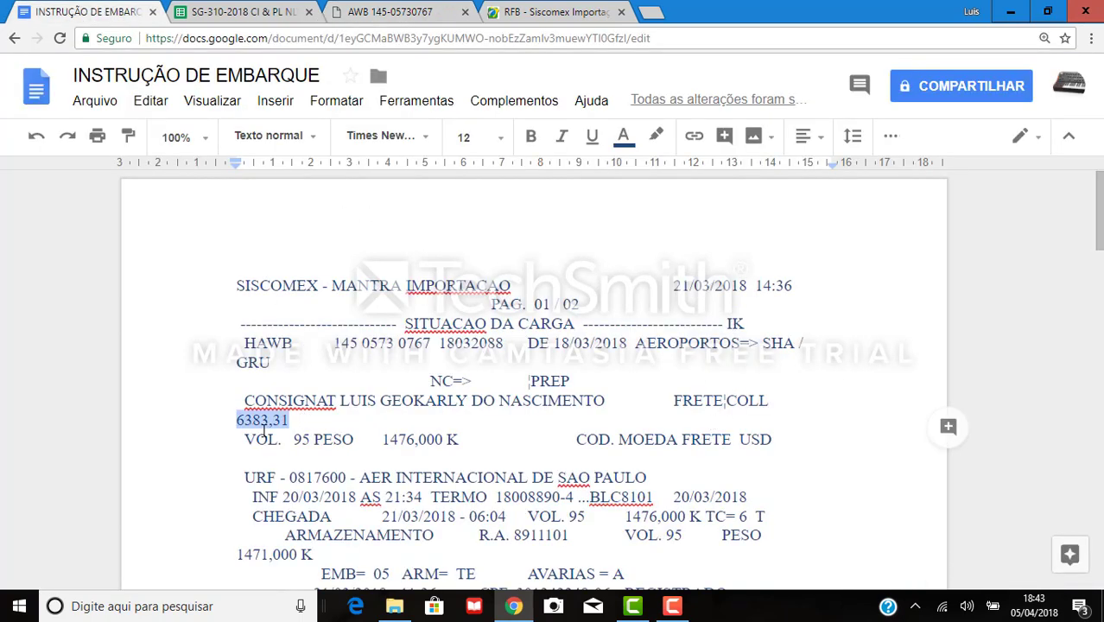
click(737, 443)
drag(760, 445, 773, 442)
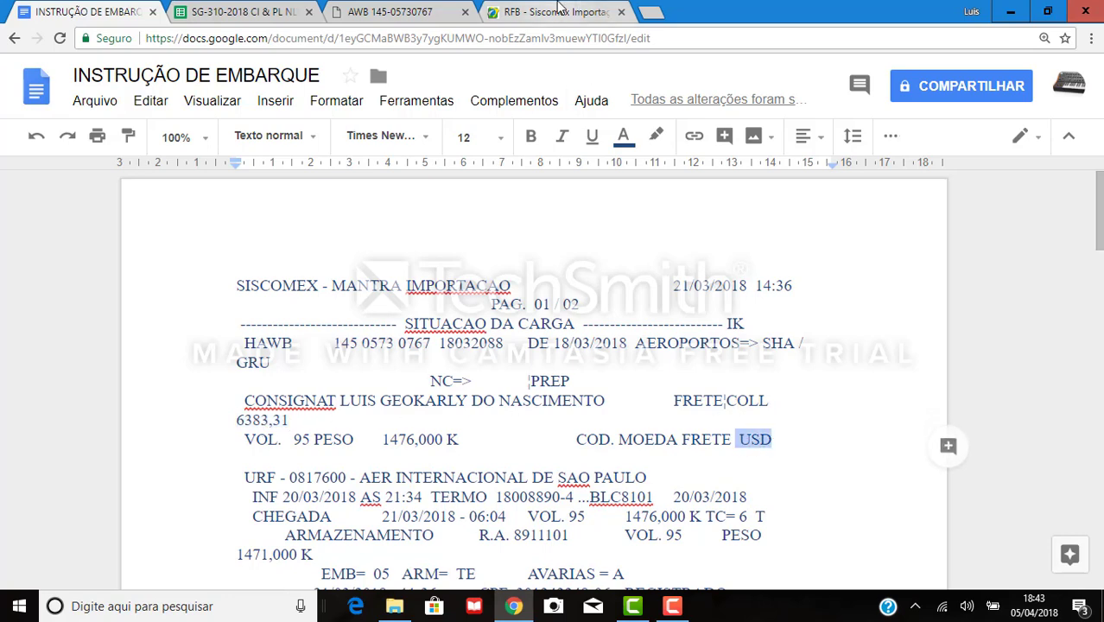
Set the Siscomex Frete Total Moeda to 220 (US dollars).
click(553, 12)
text(22)
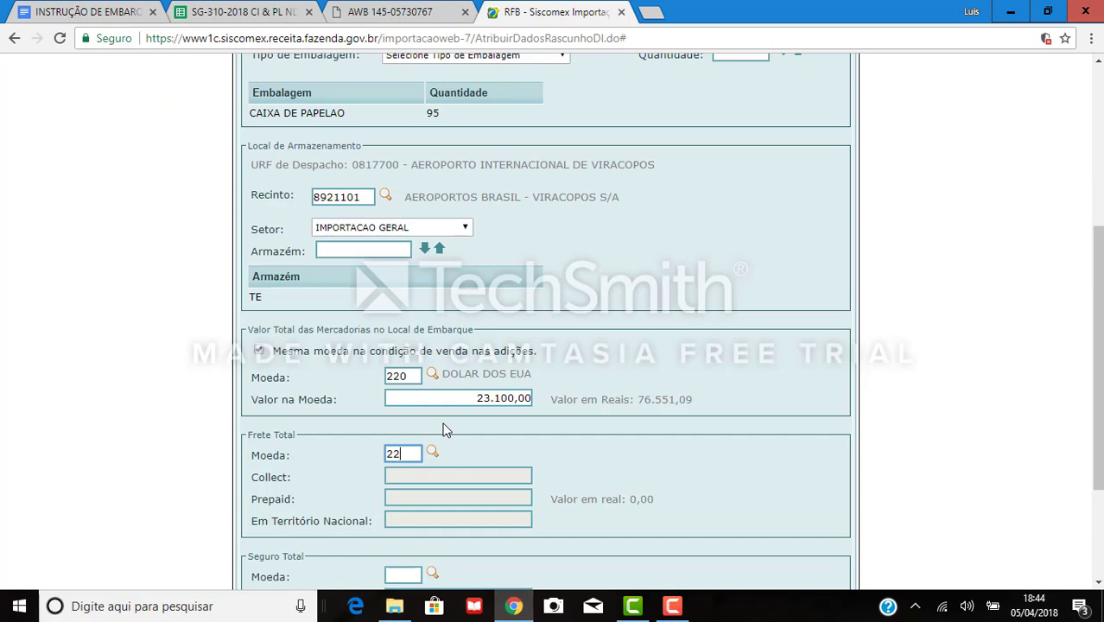
text(0)
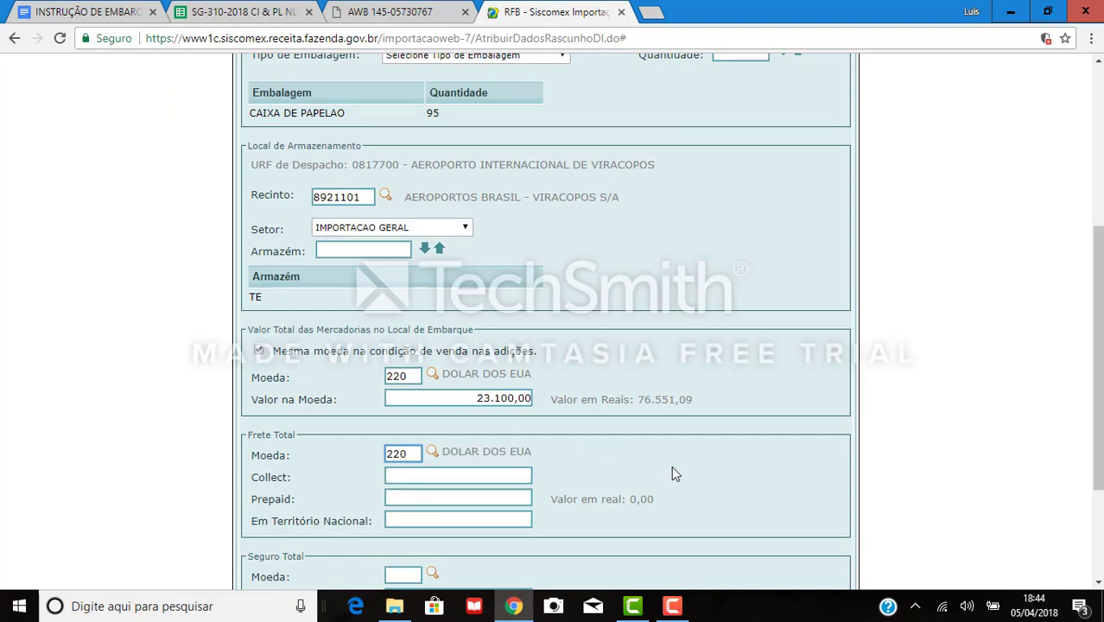
key(Tab)
click(86, 11)
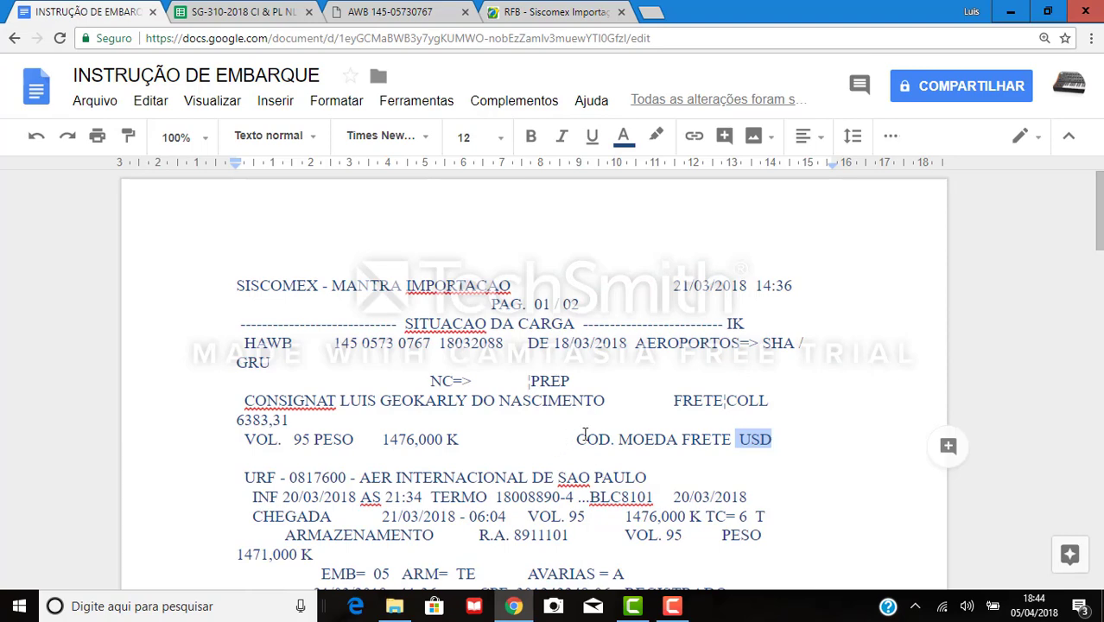
scroll(631, 407, down, 1)
drag(673, 320, 773, 320)
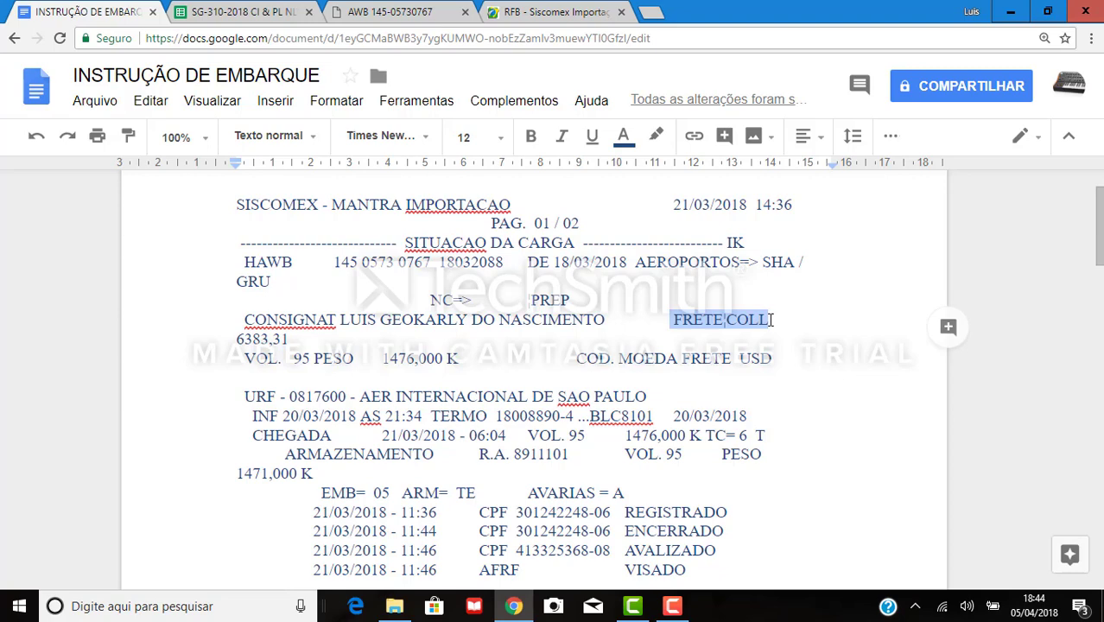
click(415, 11)
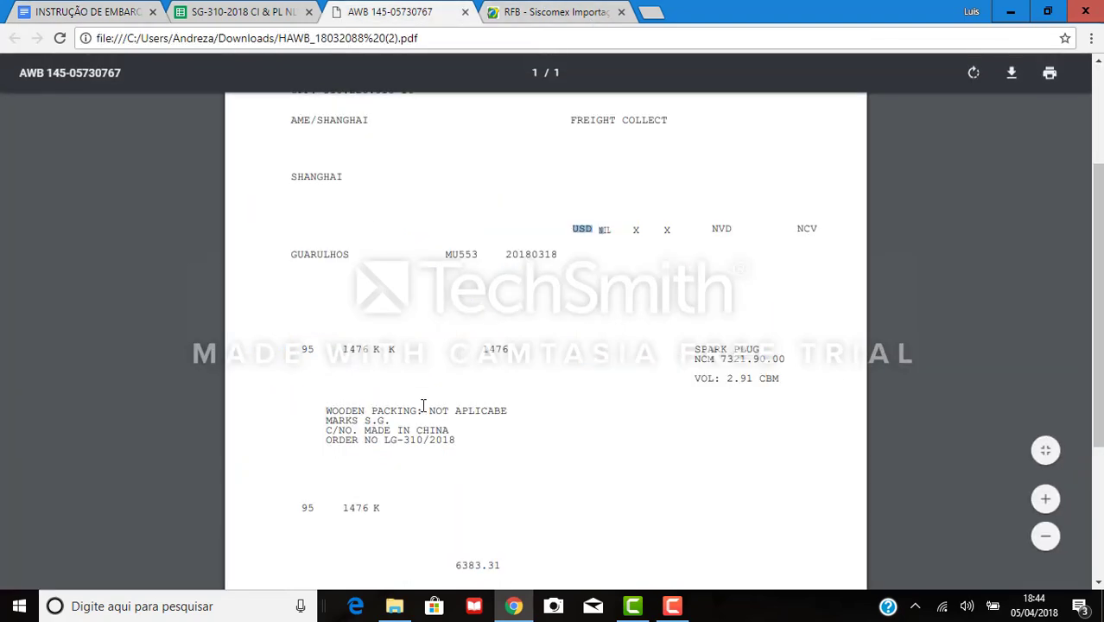
Check the air waybill's USD currency and 6383.31 freight, then return to the shipping instruction.
scroll(417, 367, down, 3)
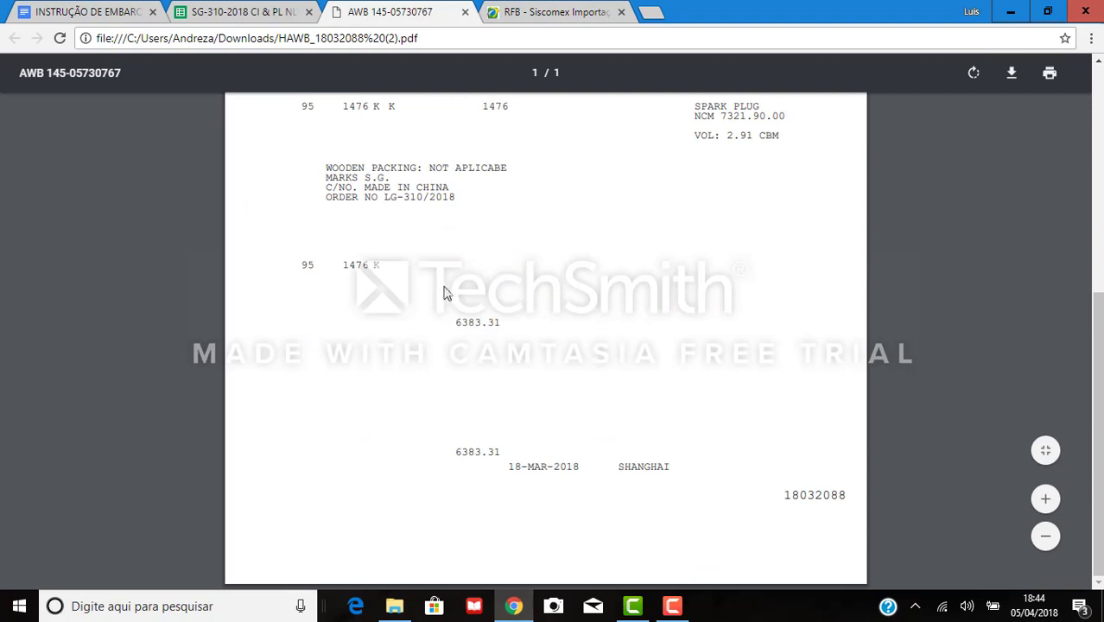
scroll(484, 310, up, 2)
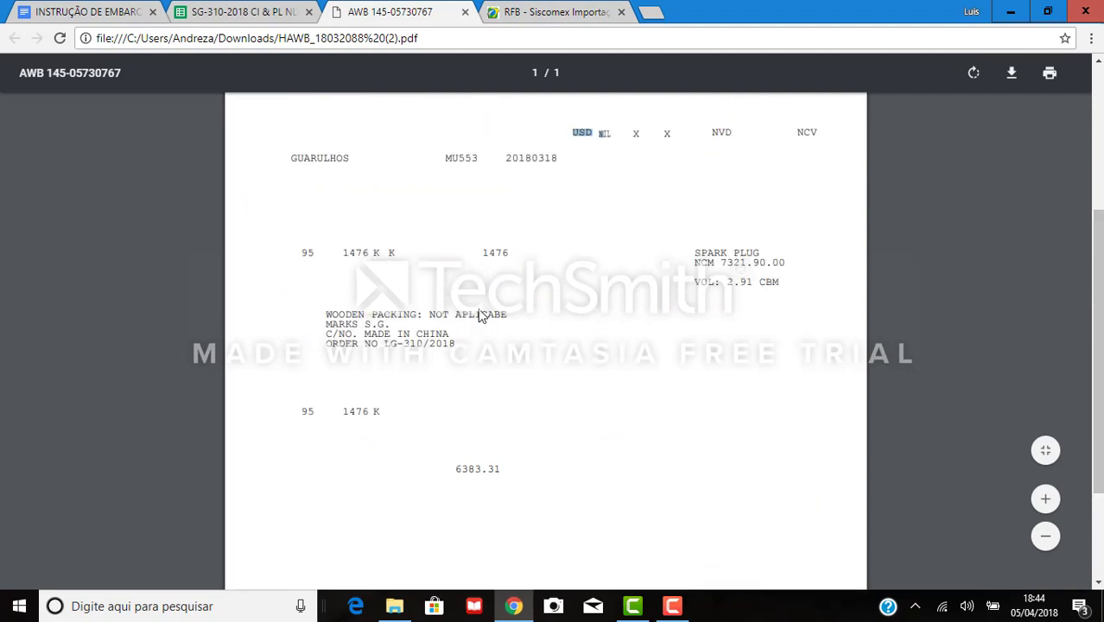
click(393, 466)
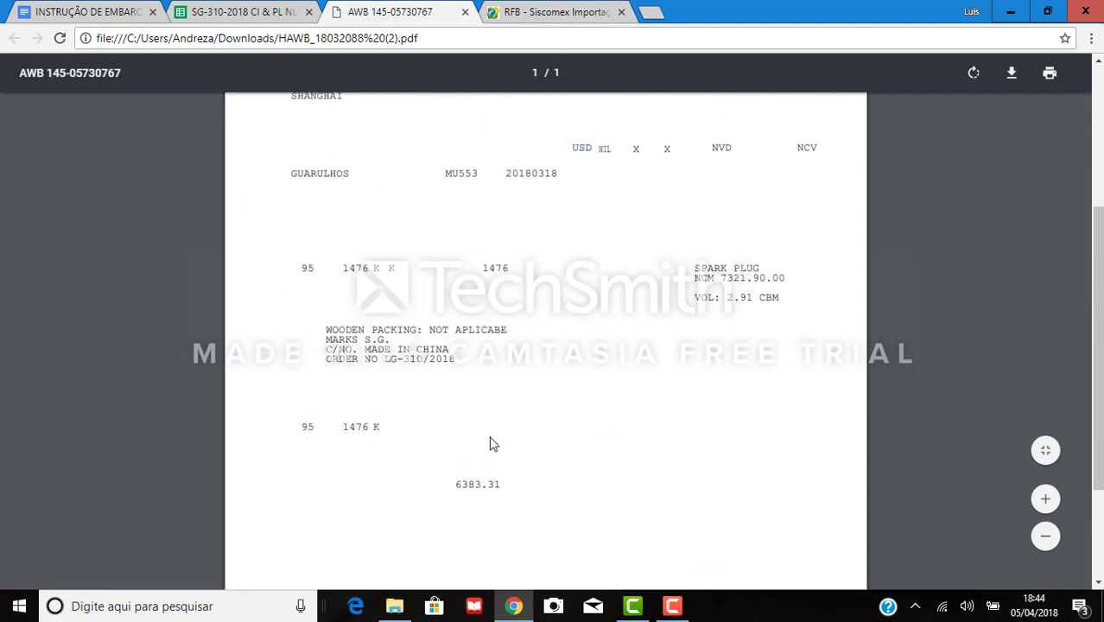
scroll(490, 444, down, 2)
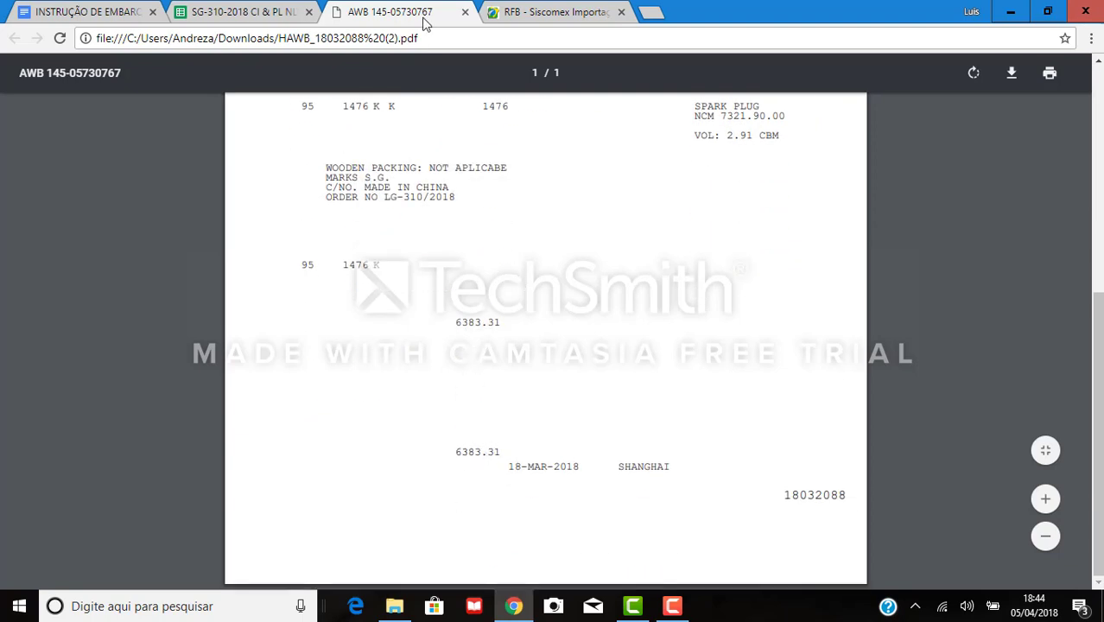
click(130, 12)
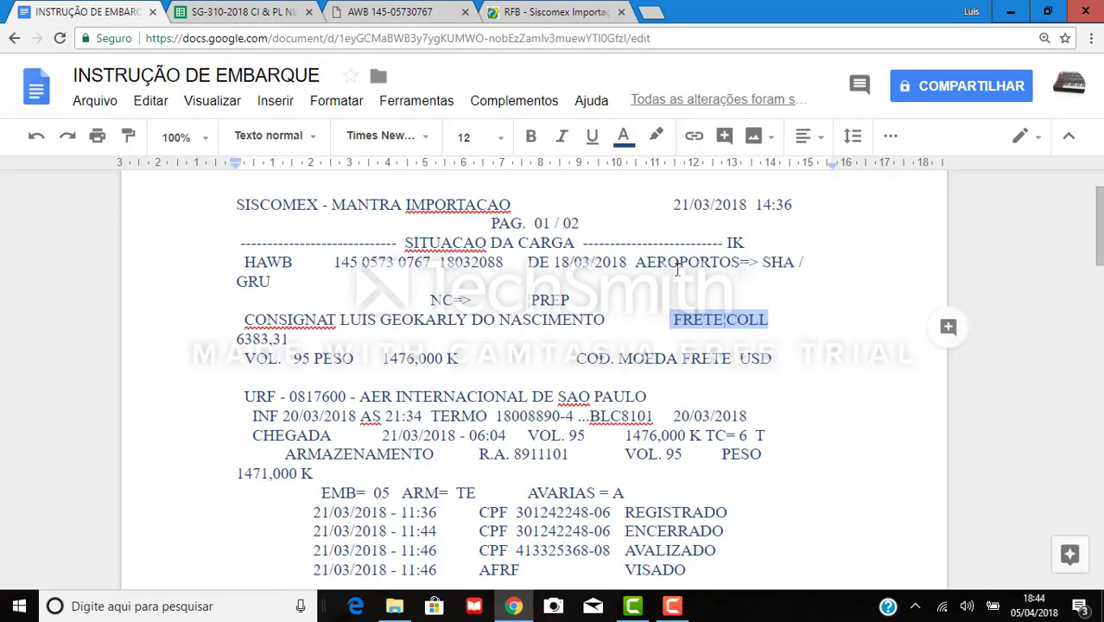
Look over the Frete Total collect, prepaid and national-territory entries in Siscomex.
click(533, 10)
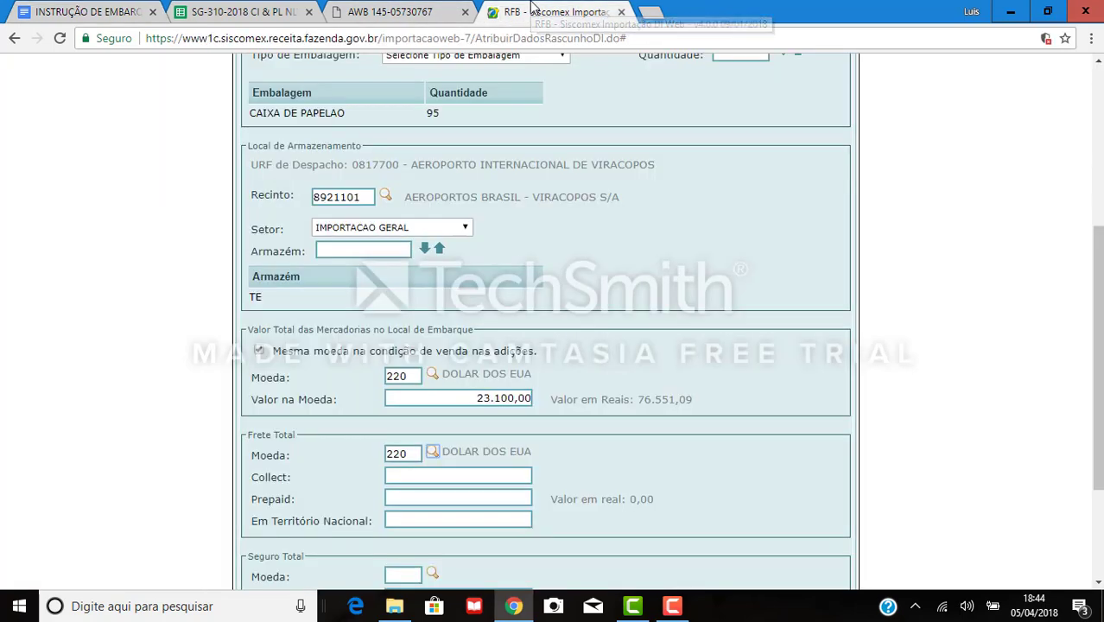
click(449, 476)
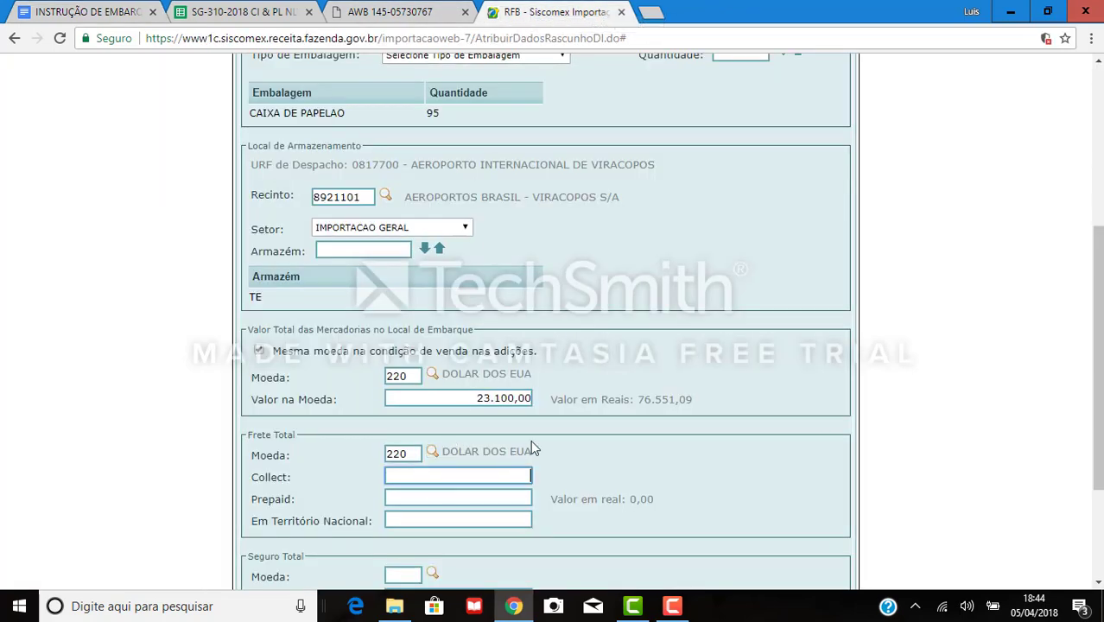
click(408, 497)
click(428, 521)
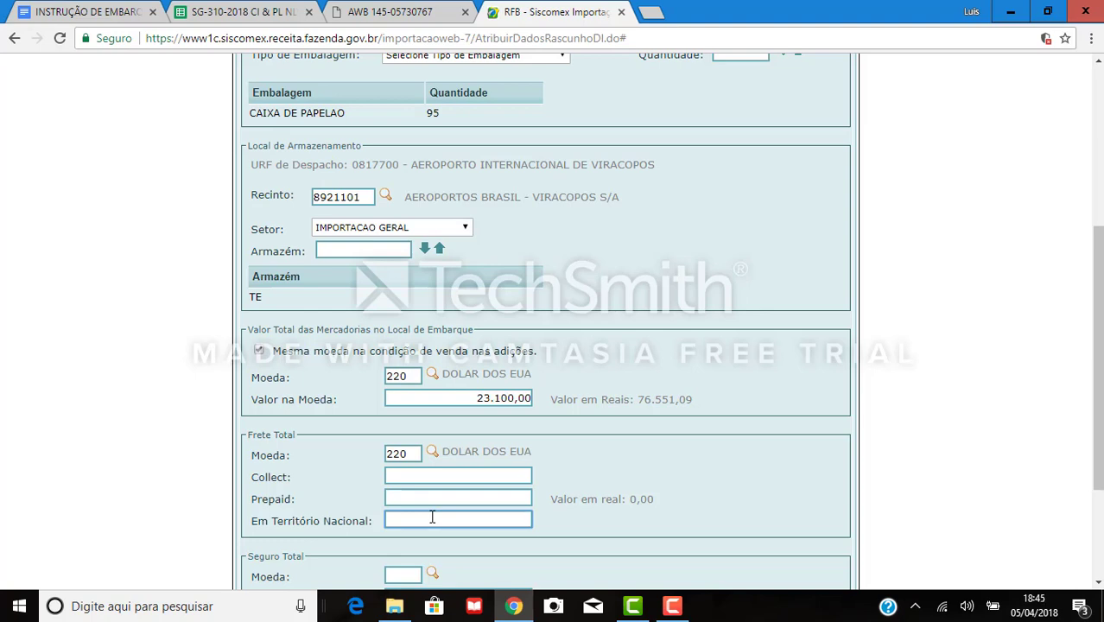
click(447, 474)
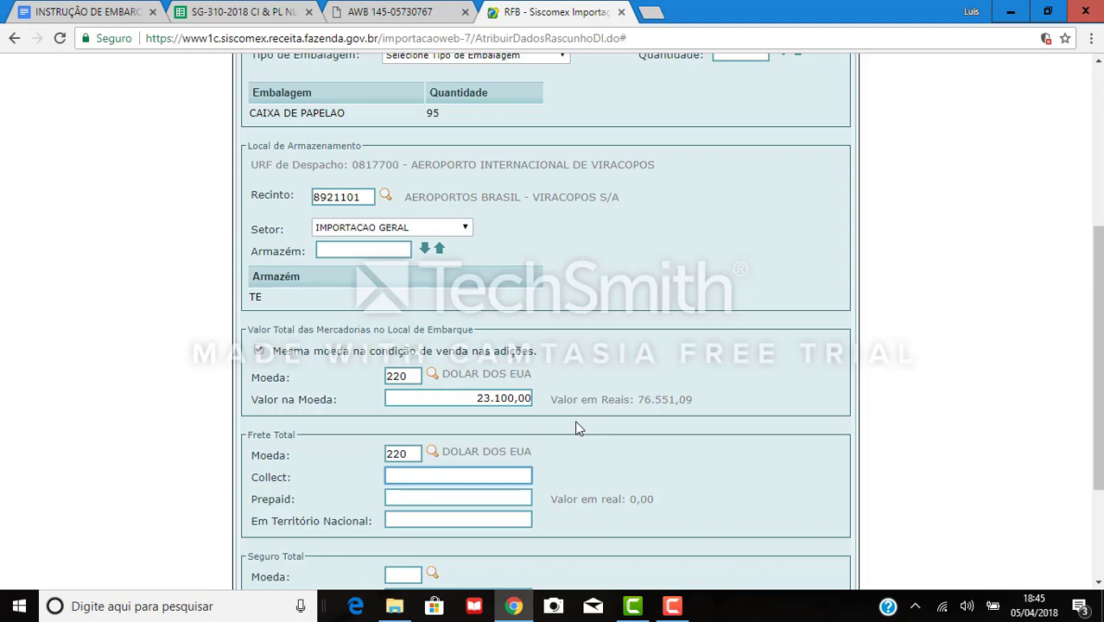
Copy 6383,31 from the shipping instruction and paste it as the collect freight.
click(36, 9)
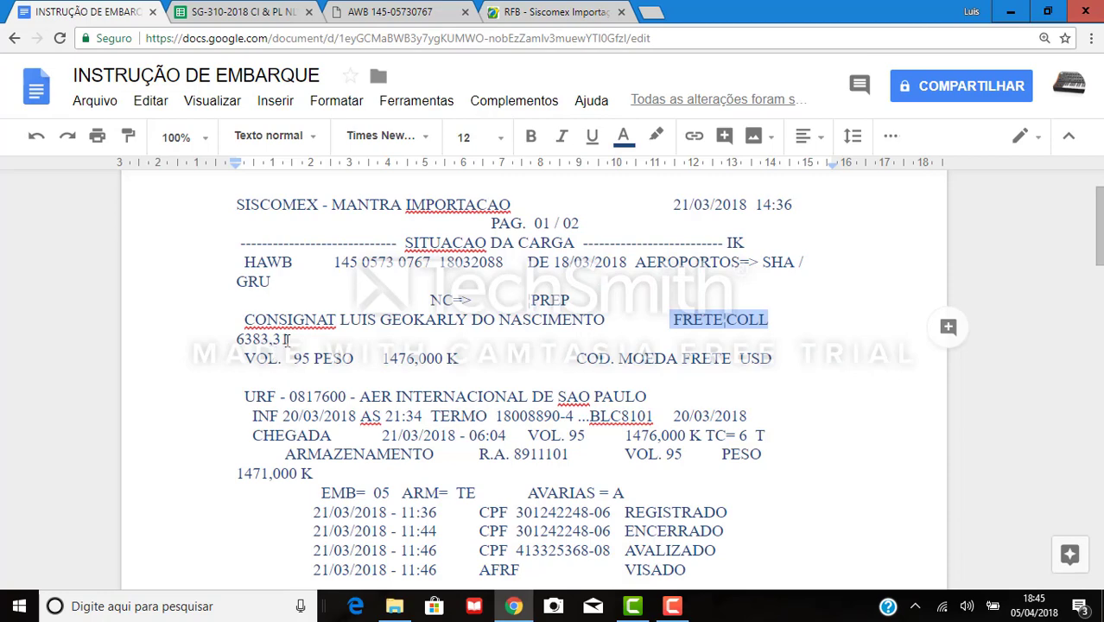
drag(288, 339, 235, 340)
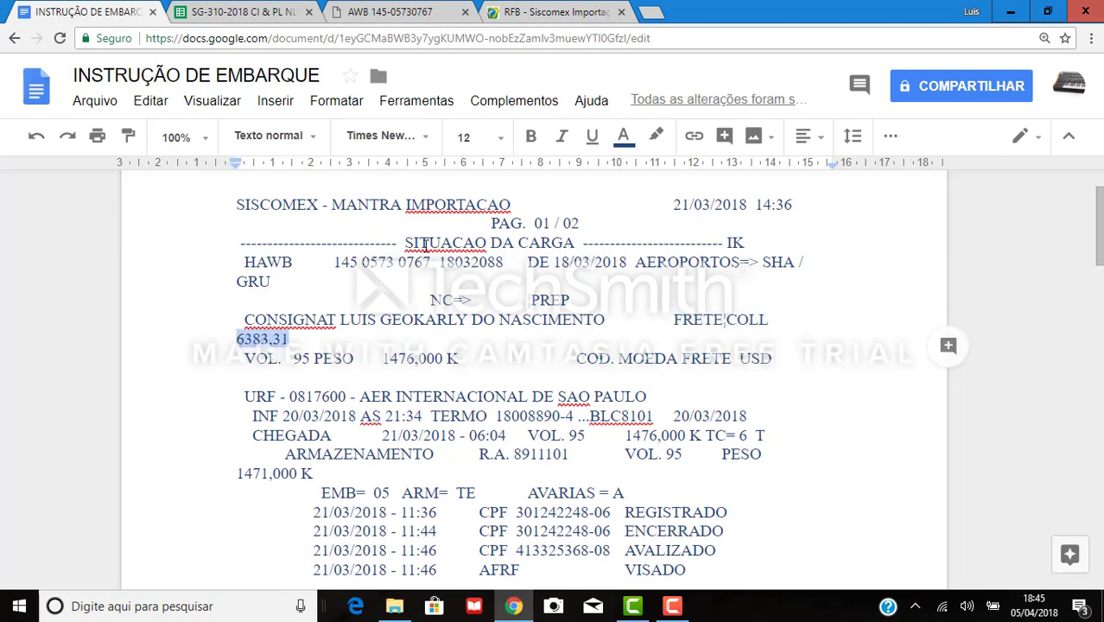
key(ctrl+c)
click(510, 17)
key(ctrl+v)
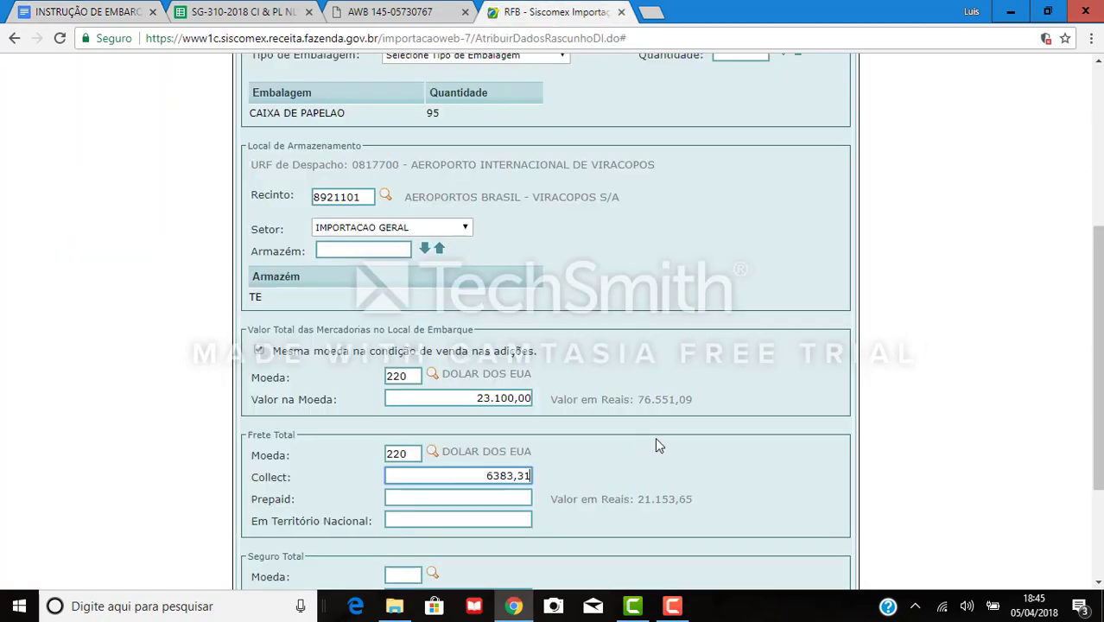
key(Tab)
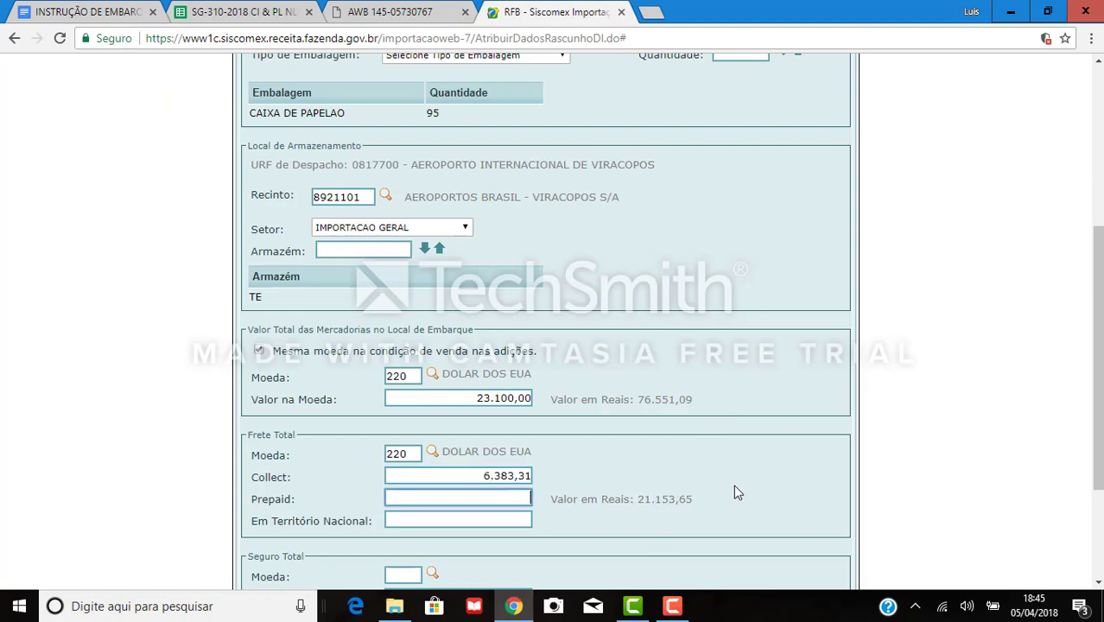
scroll(682, 458, down, 3)
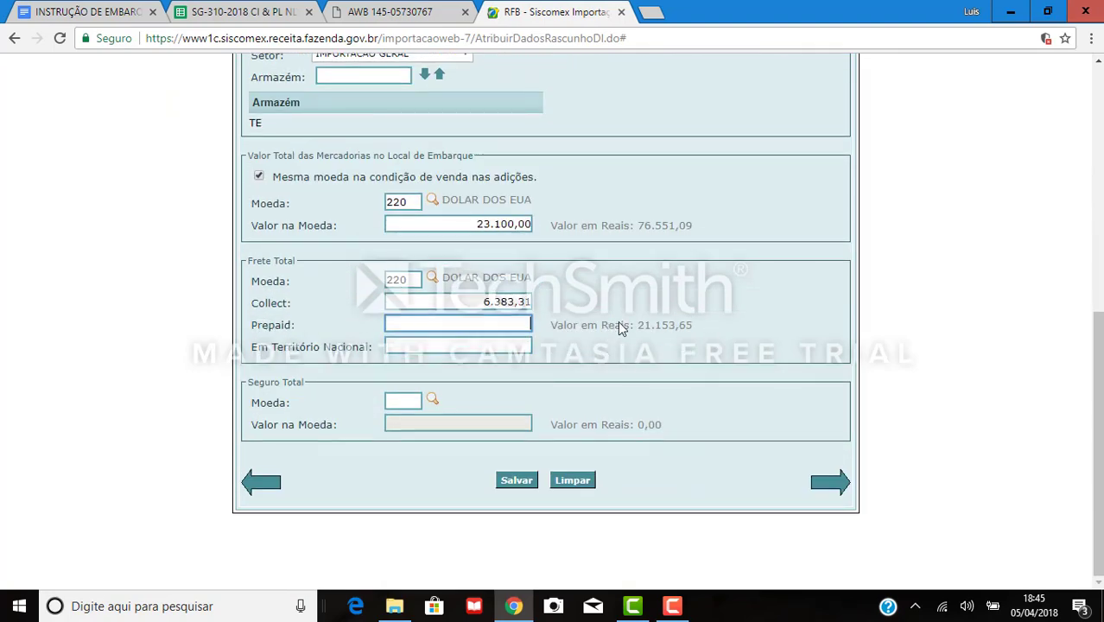
Compare with the invoice total, then save the Carga data and acknowledge the confirmation.
click(405, 402)
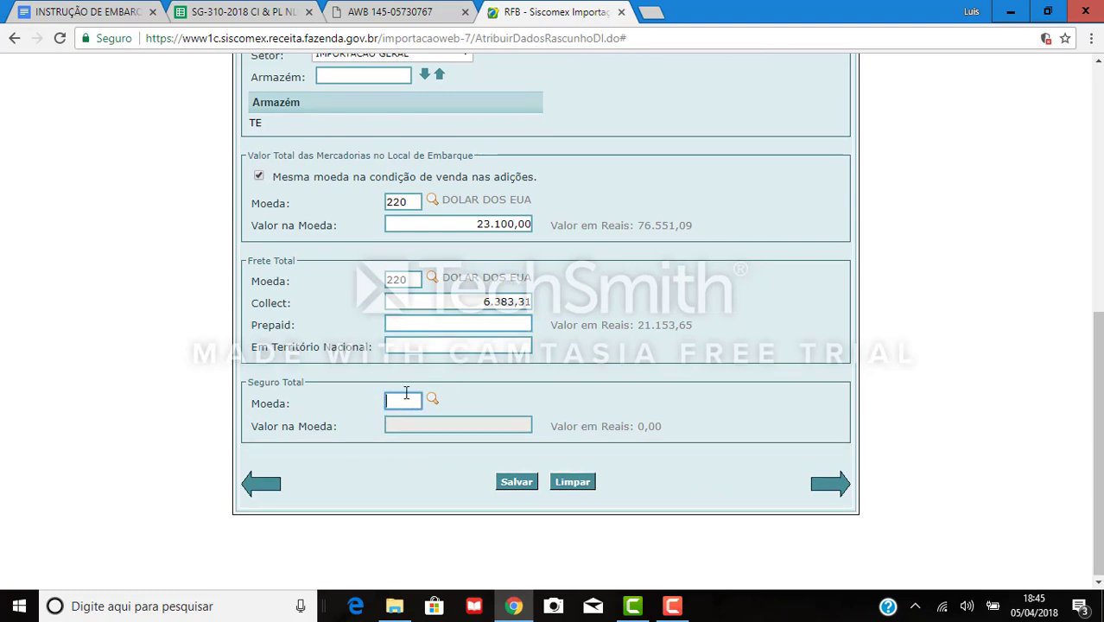
click(250, 11)
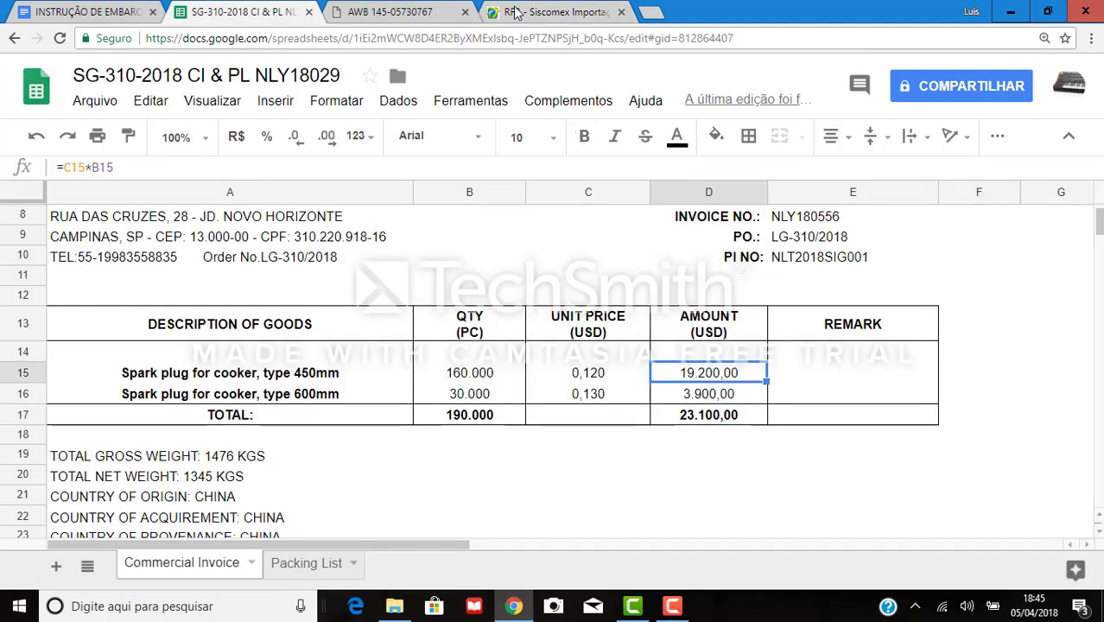
click(513, 10)
click(523, 482)
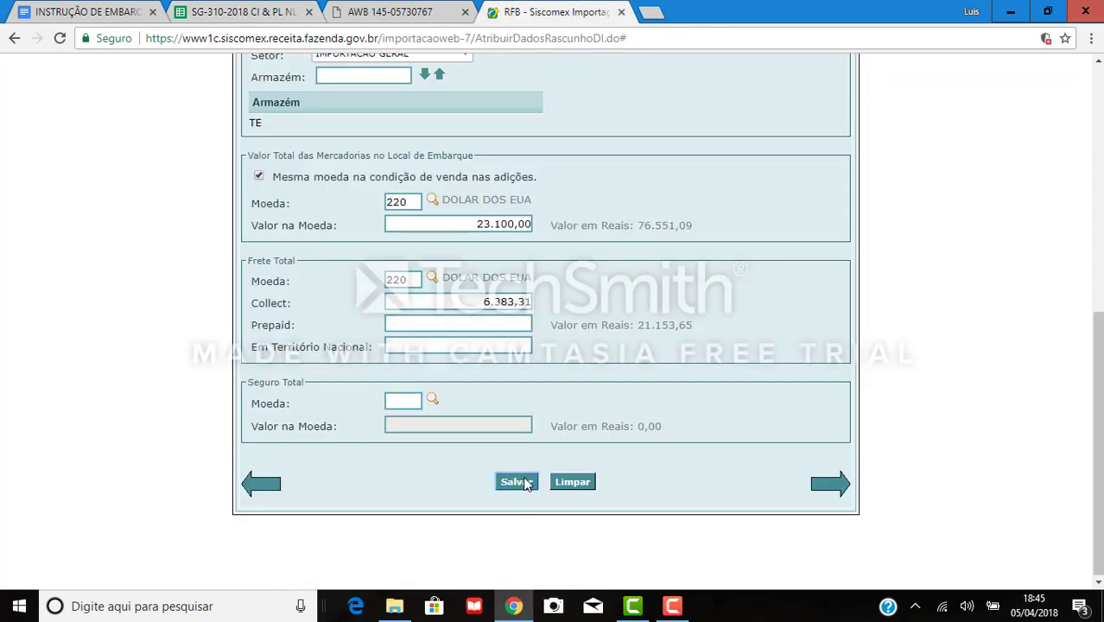
click(674, 125)
Review the Importador, Básicas and Transporte sections, then return to Carga.
scroll(686, 393, up, 10)
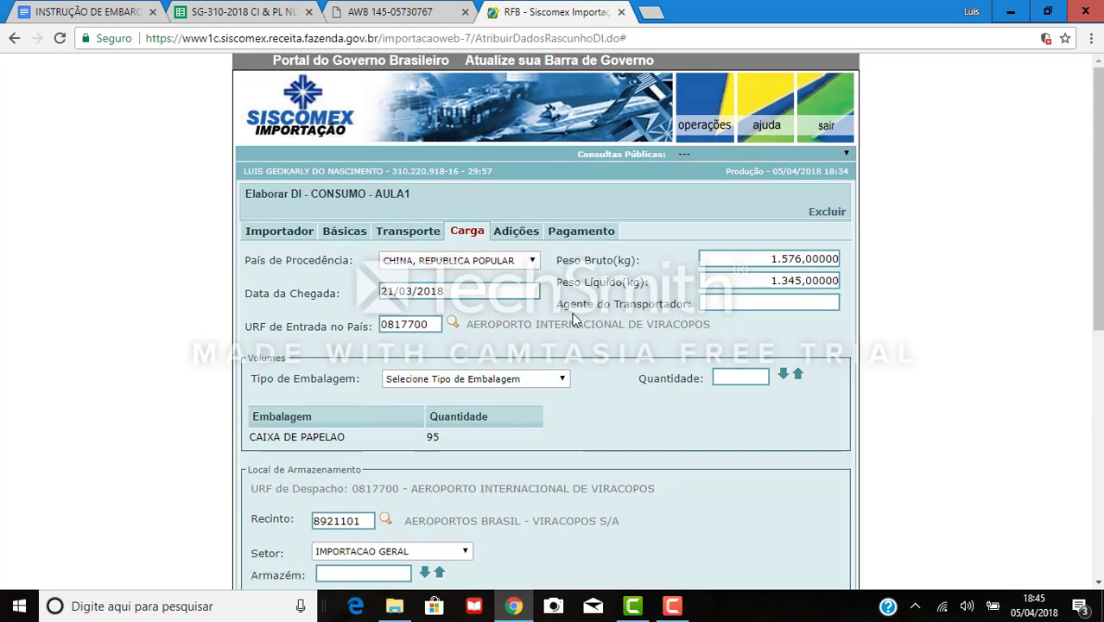
click(269, 232)
click(345, 232)
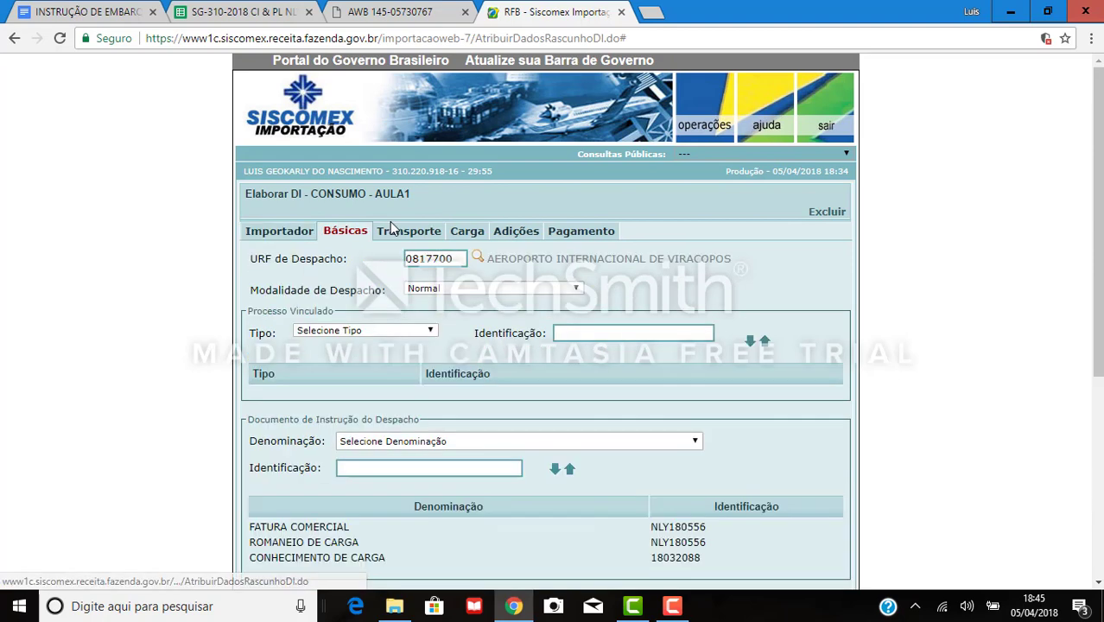
click(426, 232)
click(465, 231)
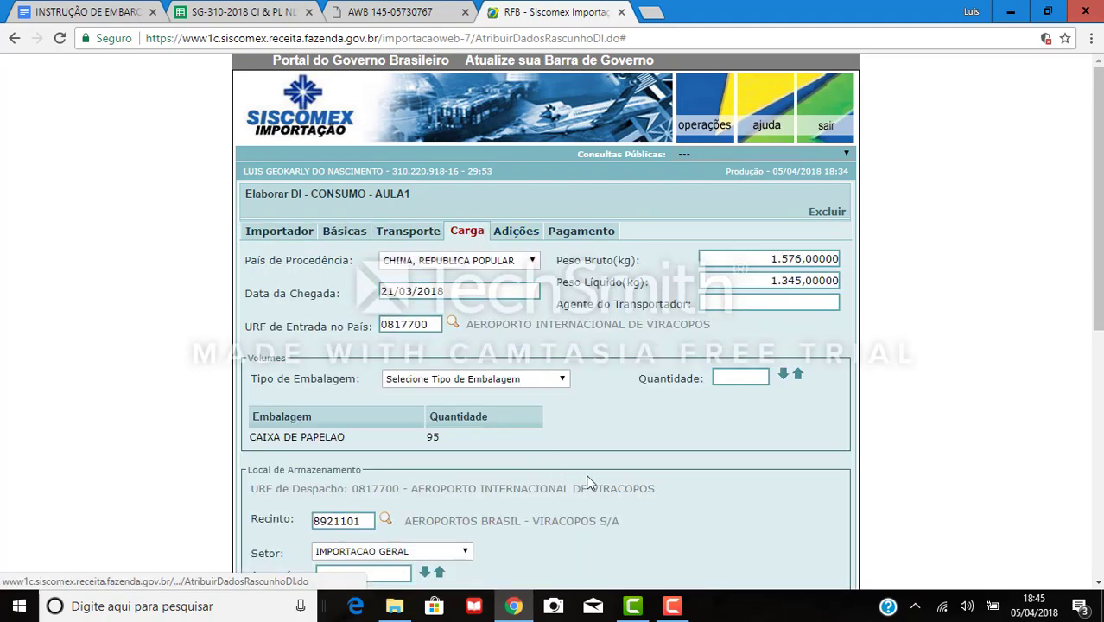
Open Adições, then Pagamento, showing the 185,00 Taxa de Utilização.
click(517, 241)
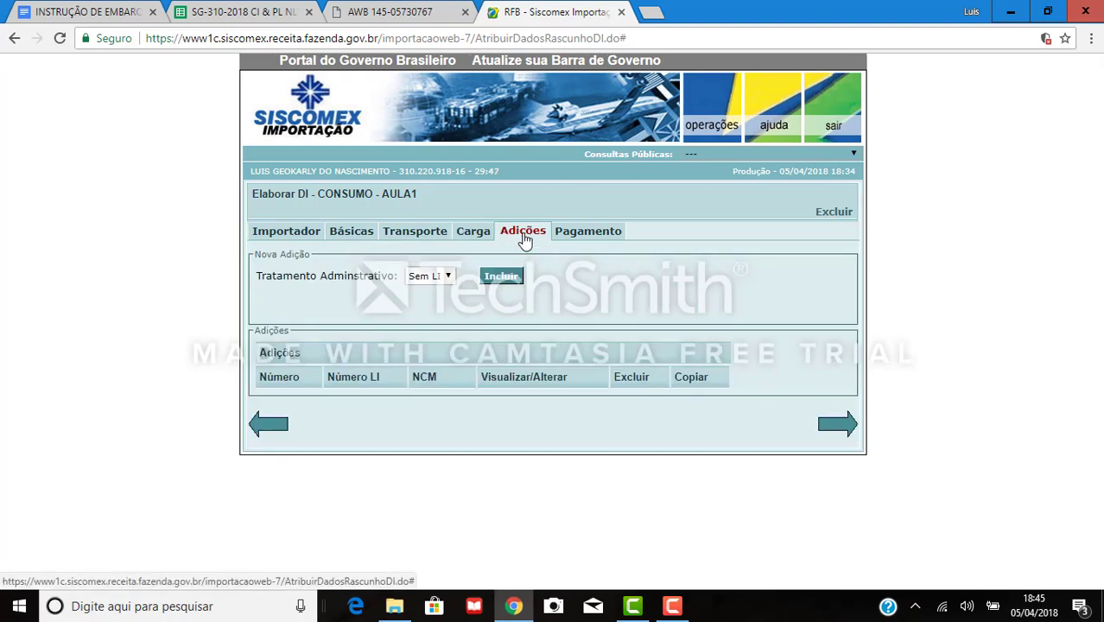
click(578, 232)
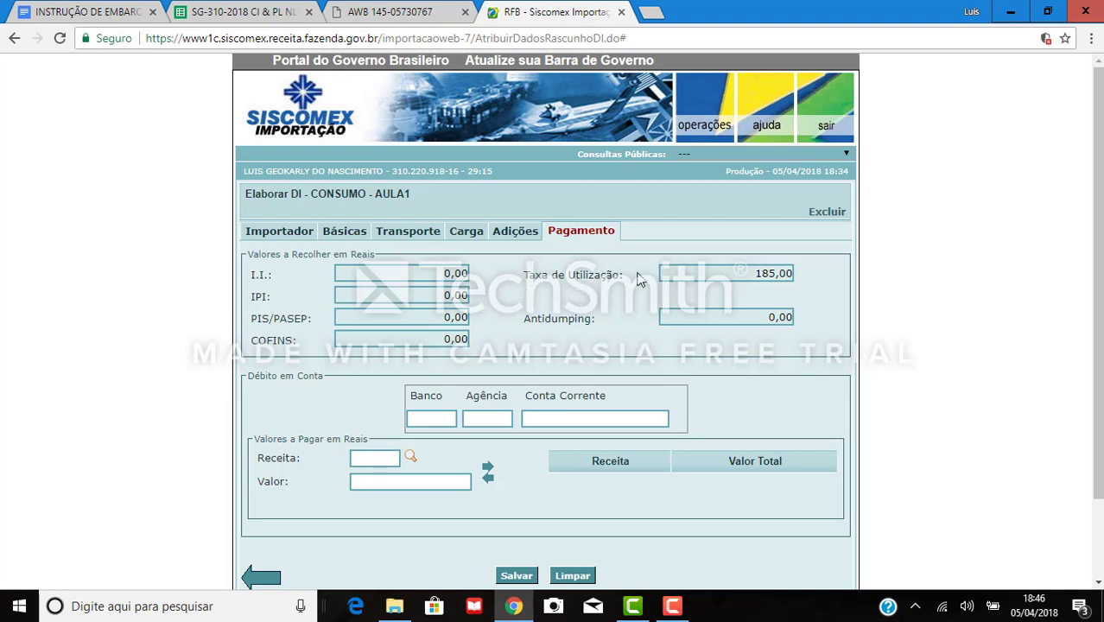
drag(752, 275, 795, 275)
click(696, 275)
mouse_move(795, 274)
mouse_down()
mouse_move(743, 278)
mouse_move(791, 273)
mouse_up()
click(743, 277)
click(802, 275)
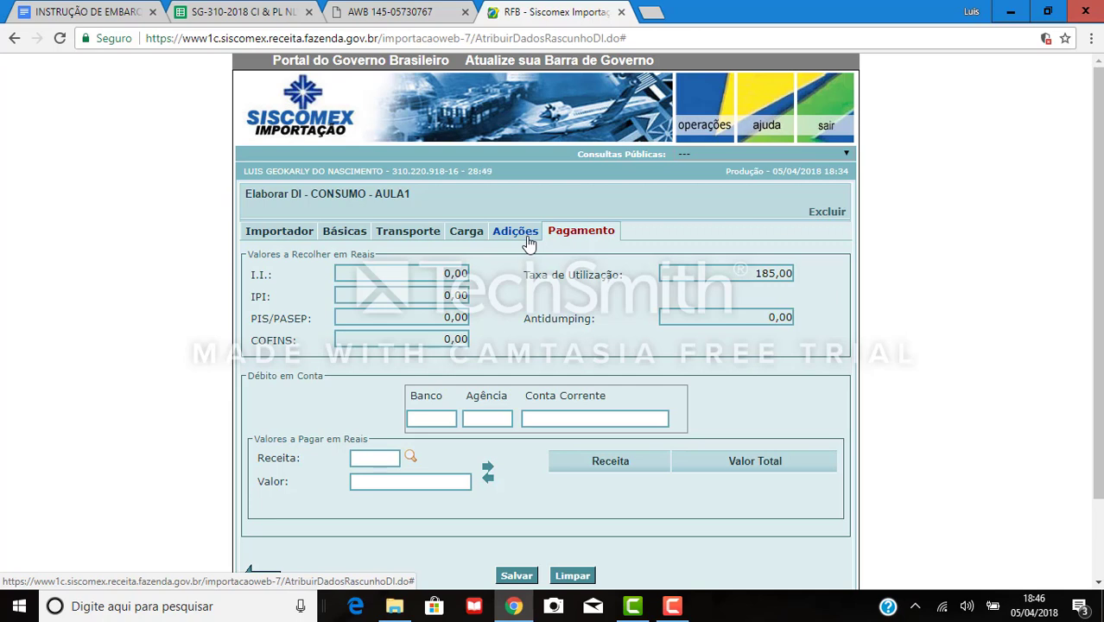
click(435, 418)
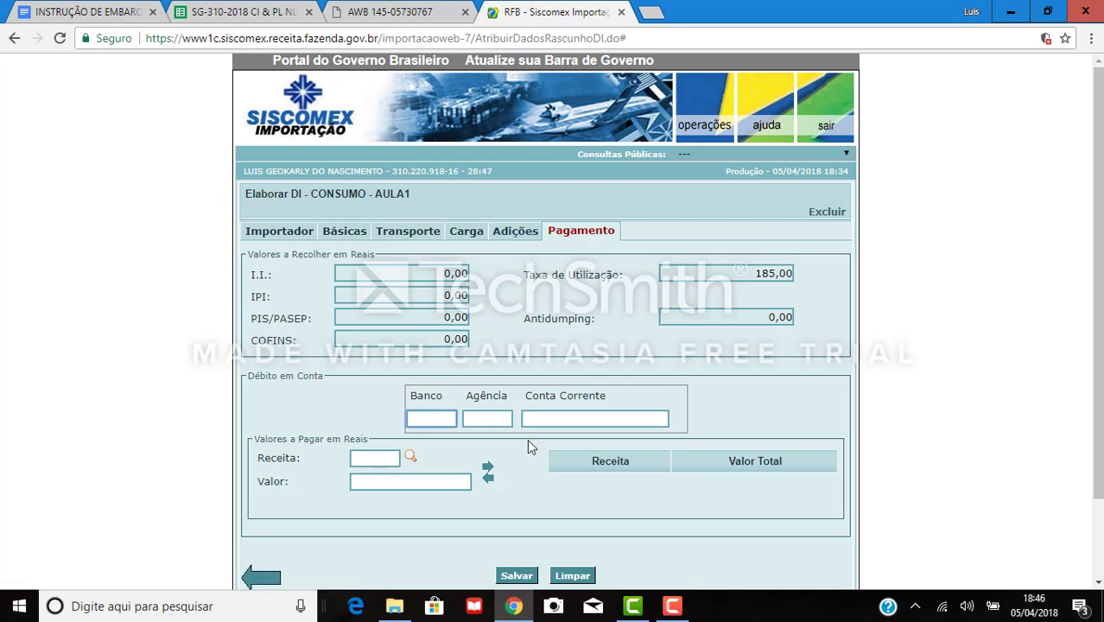
click(484, 417)
click(553, 418)
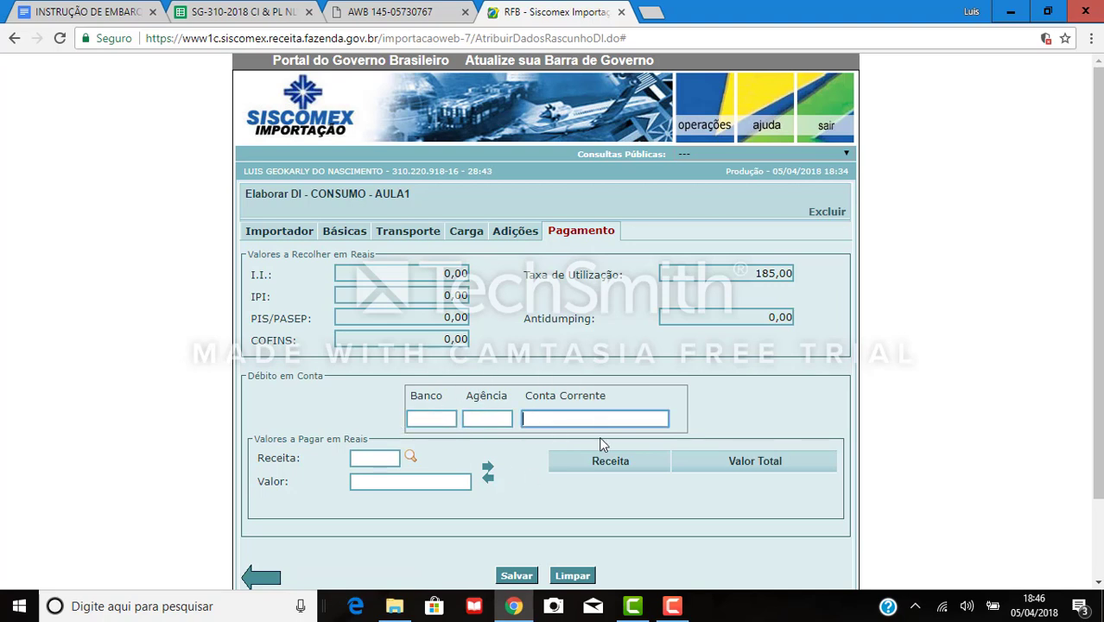
click(371, 459)
click(386, 482)
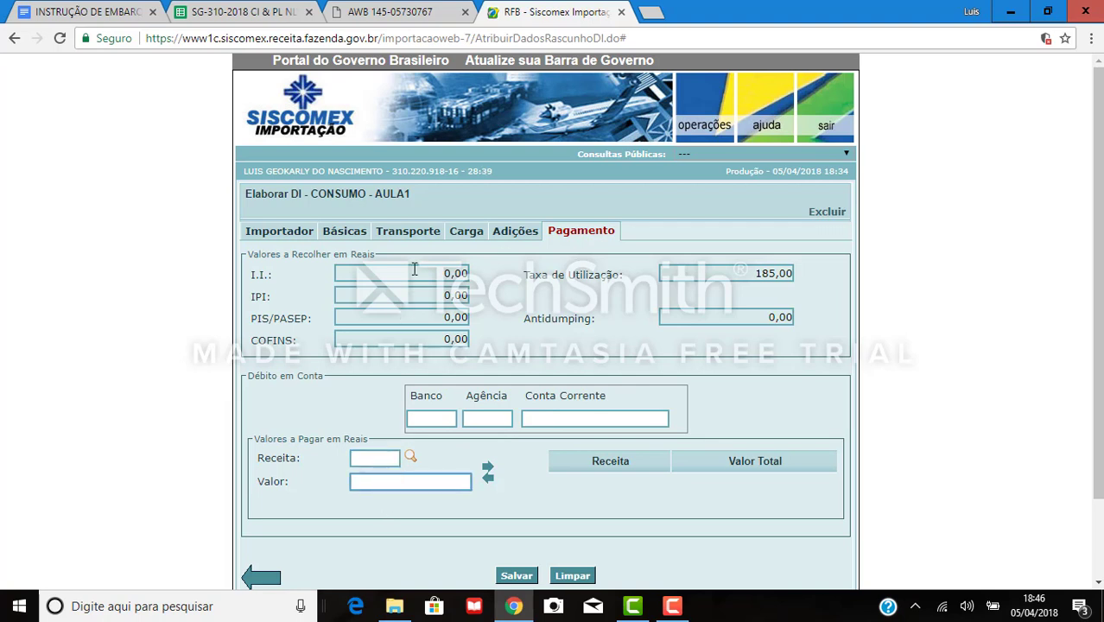
Open Adições keeping Sem LI treatment, then check the 160.000 quantity in the invoice sheet.
click(516, 234)
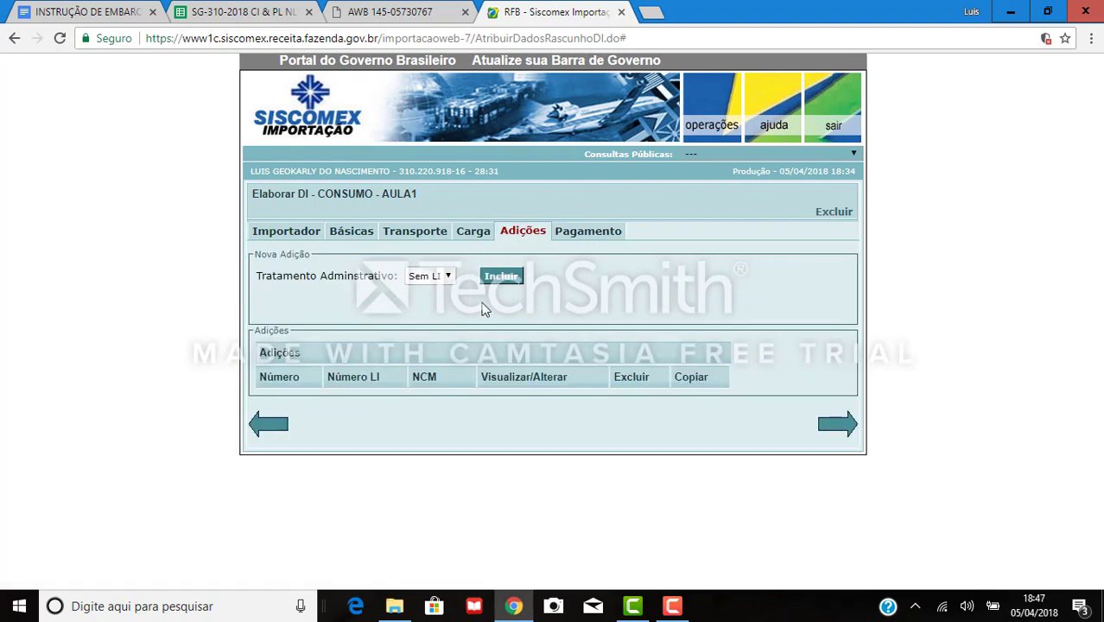
click(449, 275)
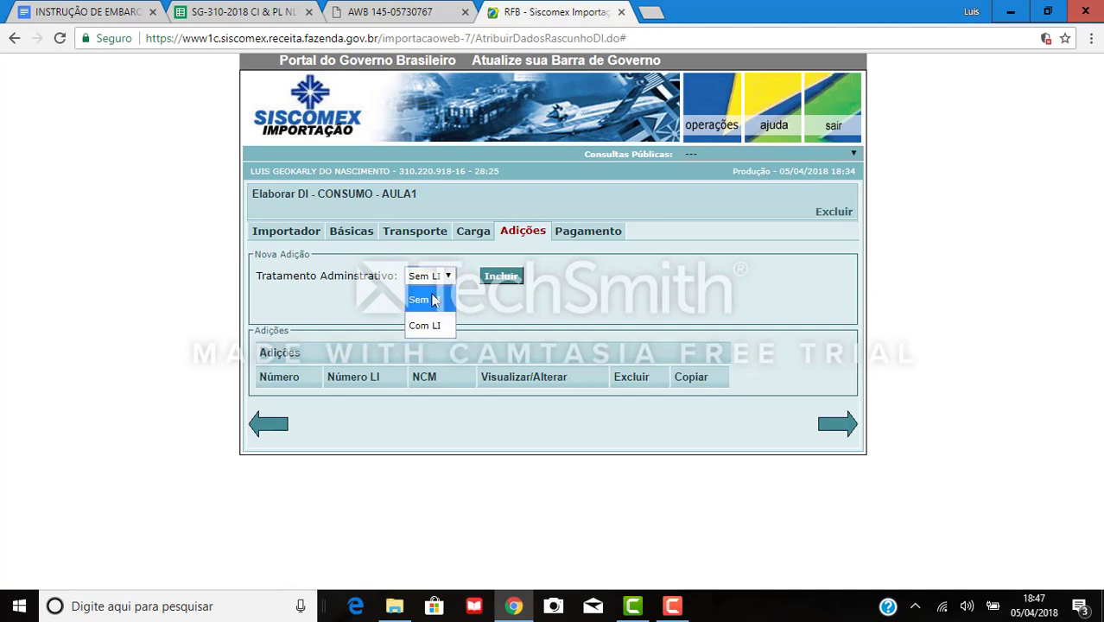
click(435, 299)
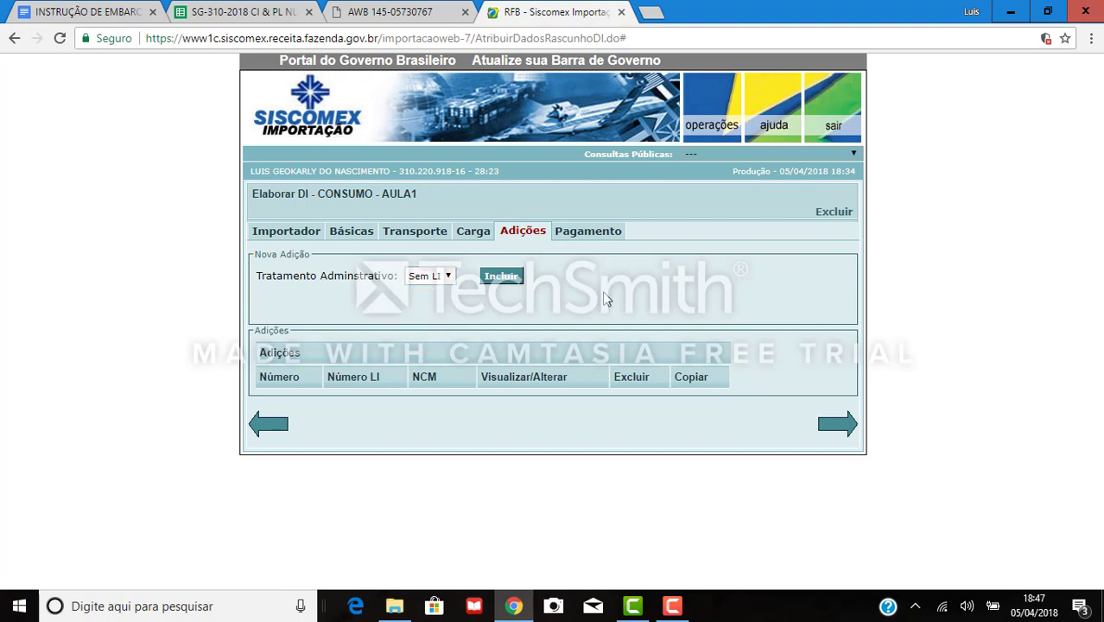
click(433, 277)
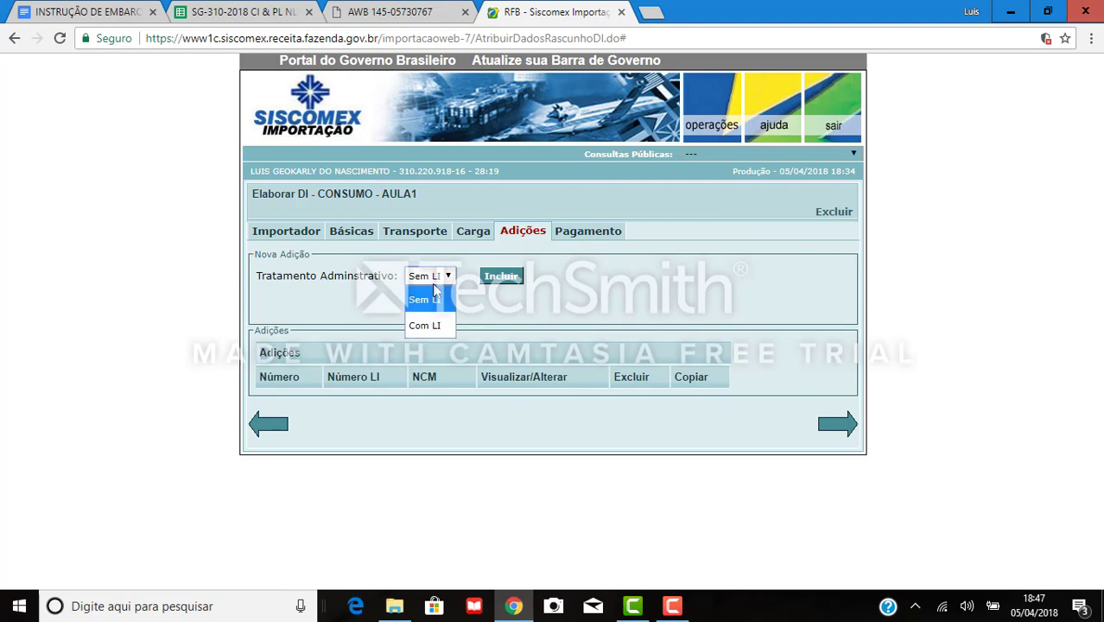
click(244, 12)
click(441, 372)
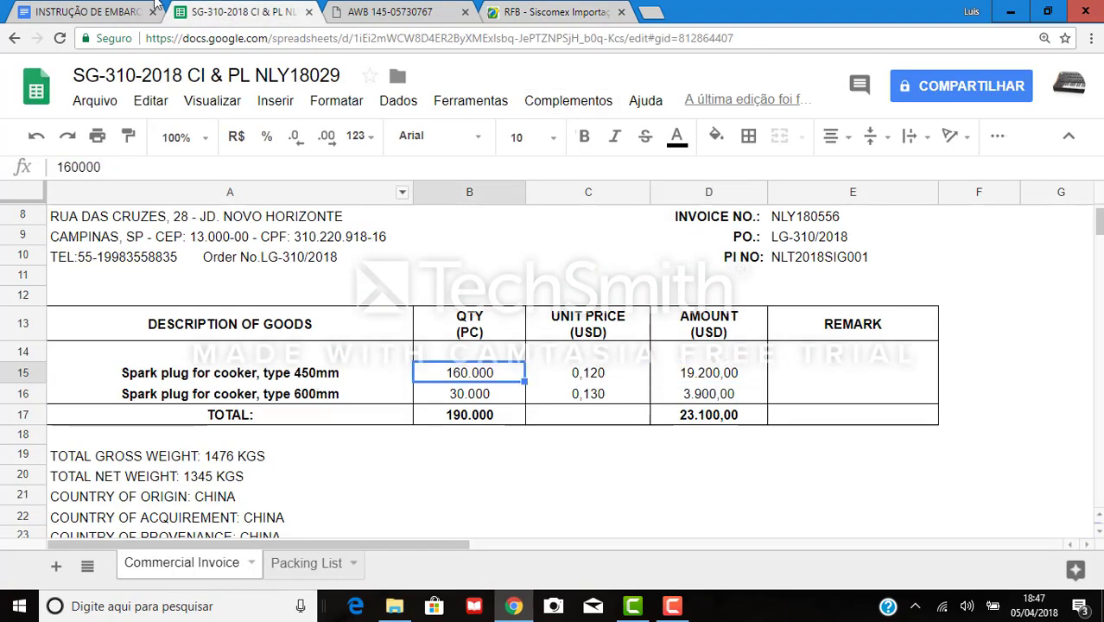
Highlight NCM 7321.90.00 in the shipping instruction, then return to the Siscomex DI.
click(128, 8)
scroll(292, 298, down, 6)
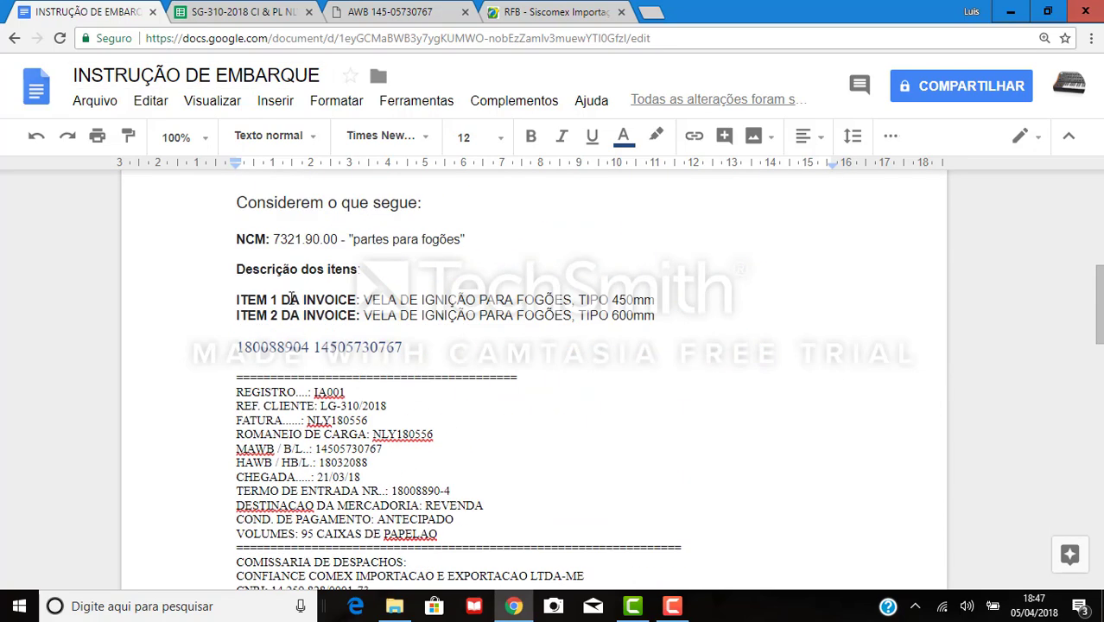
scroll(292, 298, up, 2)
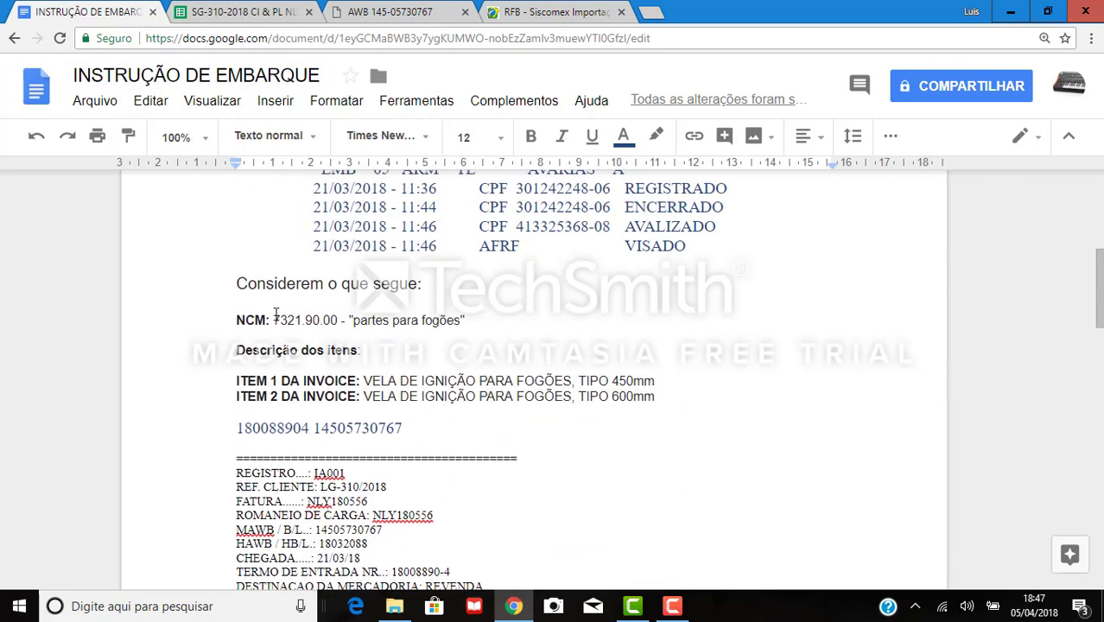
drag(275, 313, 338, 320)
click(548, 20)
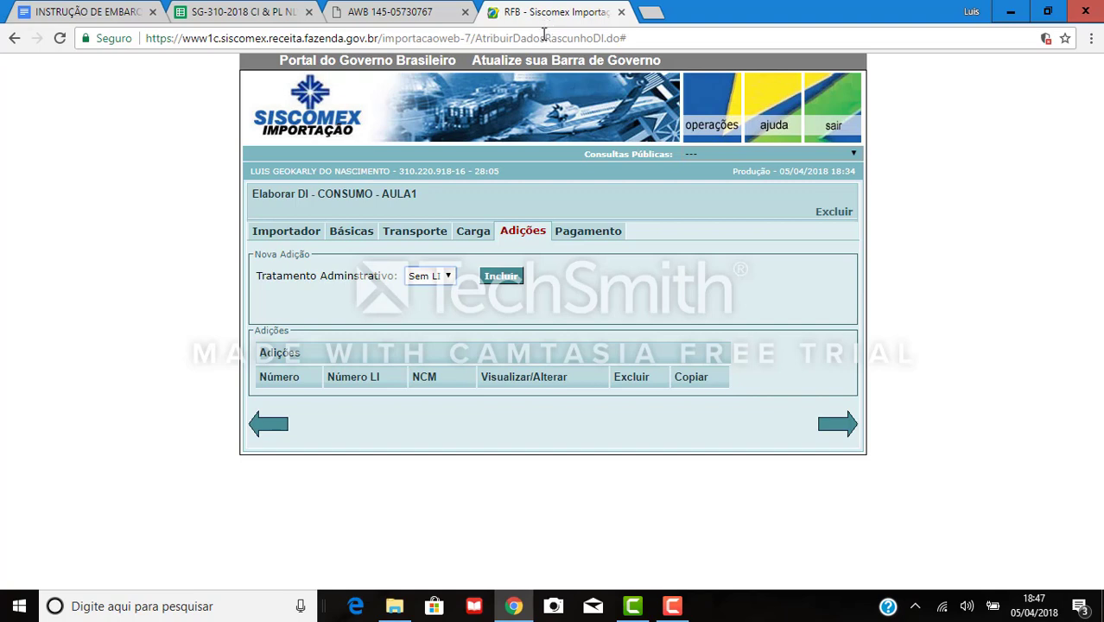
click(447, 278)
click(424, 322)
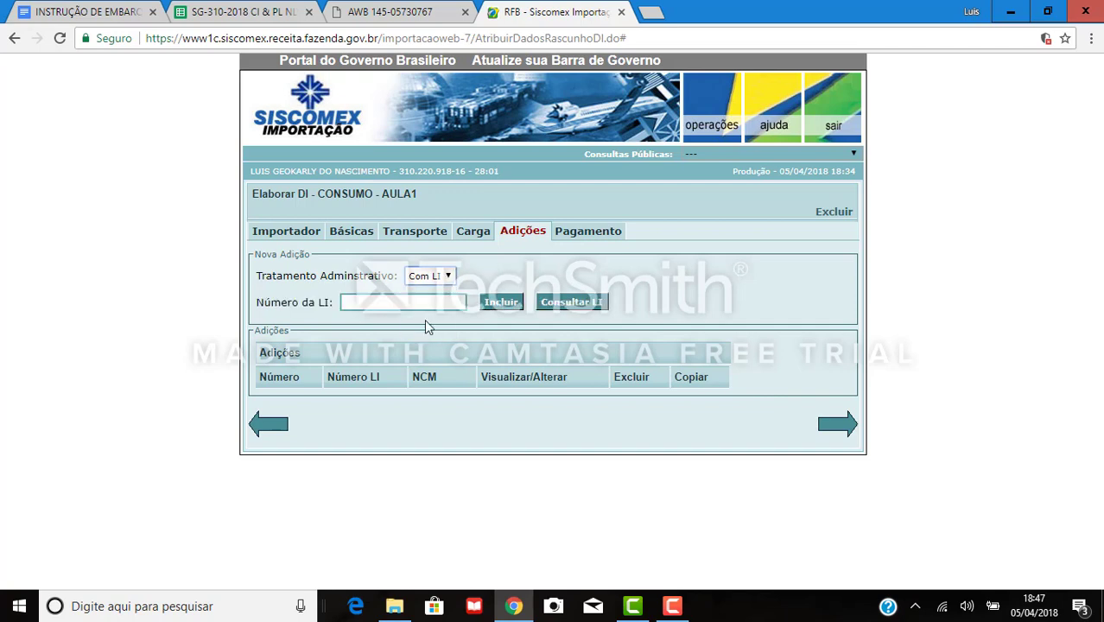
click(354, 302)
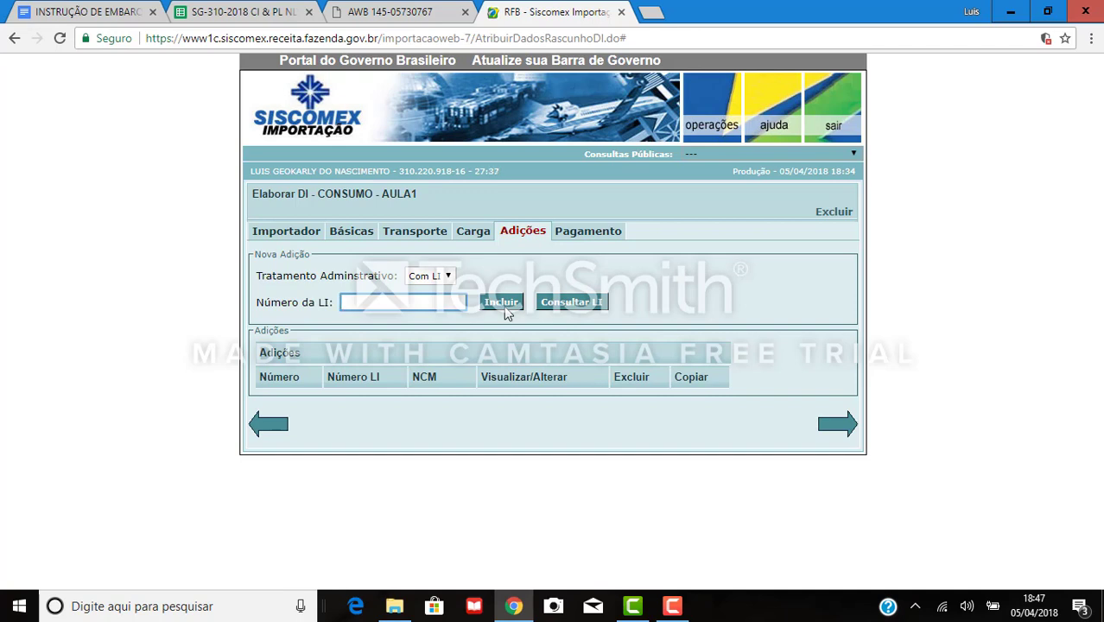
click(438, 278)
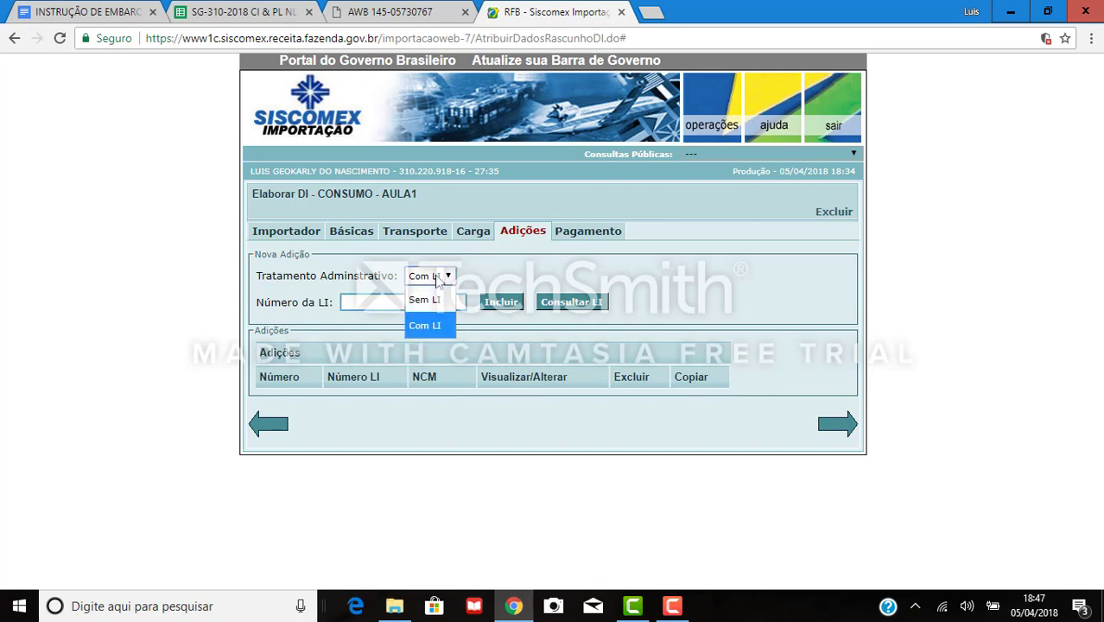
click(425, 302)
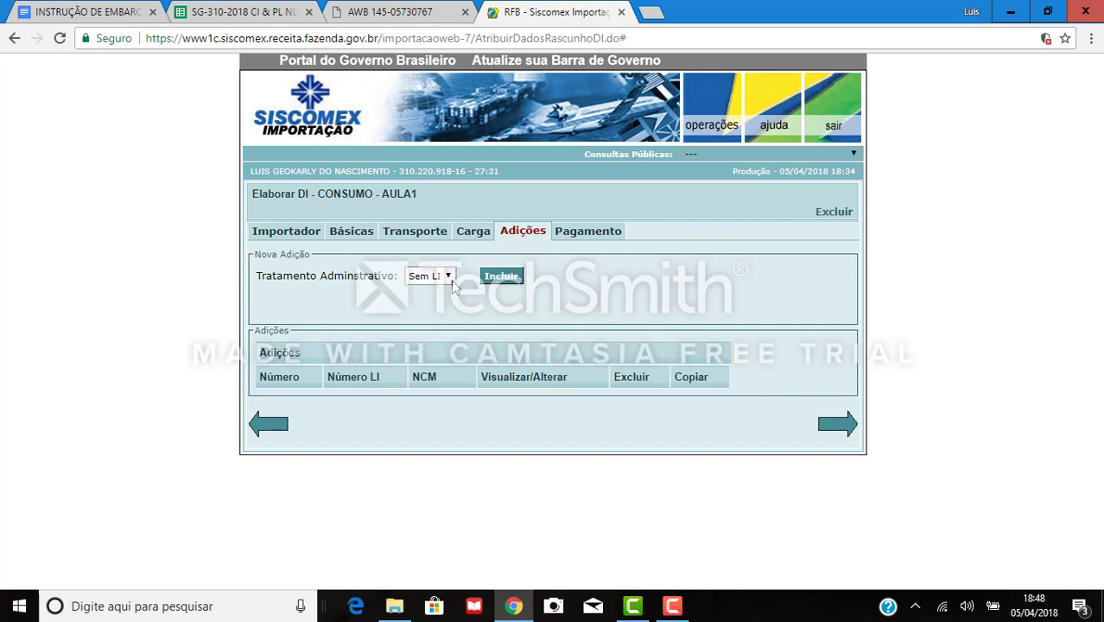
Add Adição 001 with Sem LI treatment to draft DI 'CONSUMO - AULA1' and confirm the save.
click(448, 277)
click(441, 299)
click(503, 277)
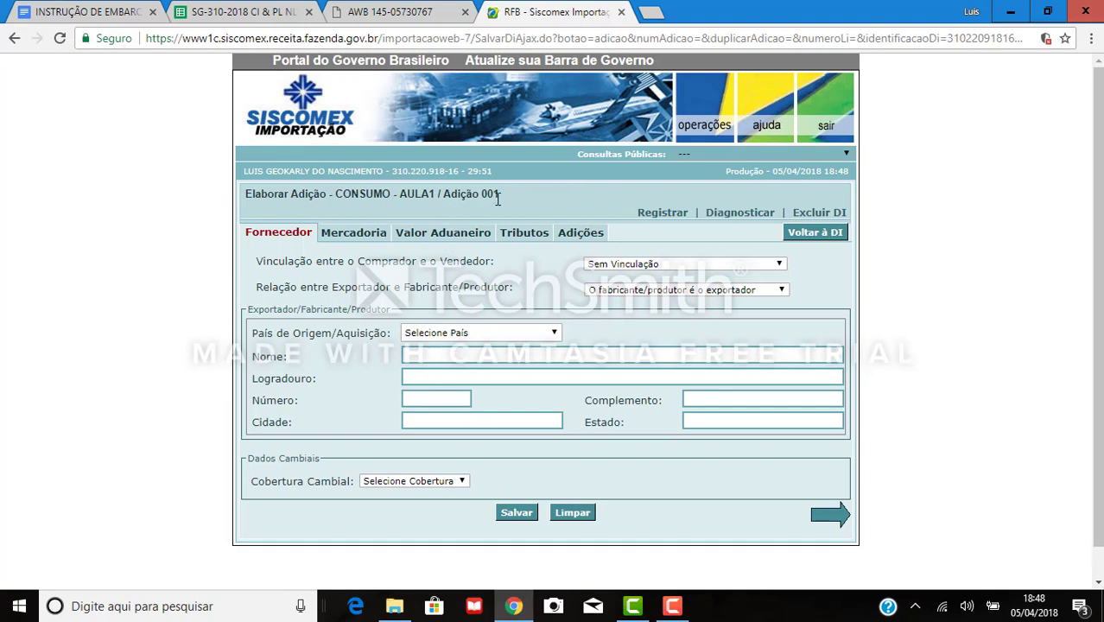
click(513, 514)
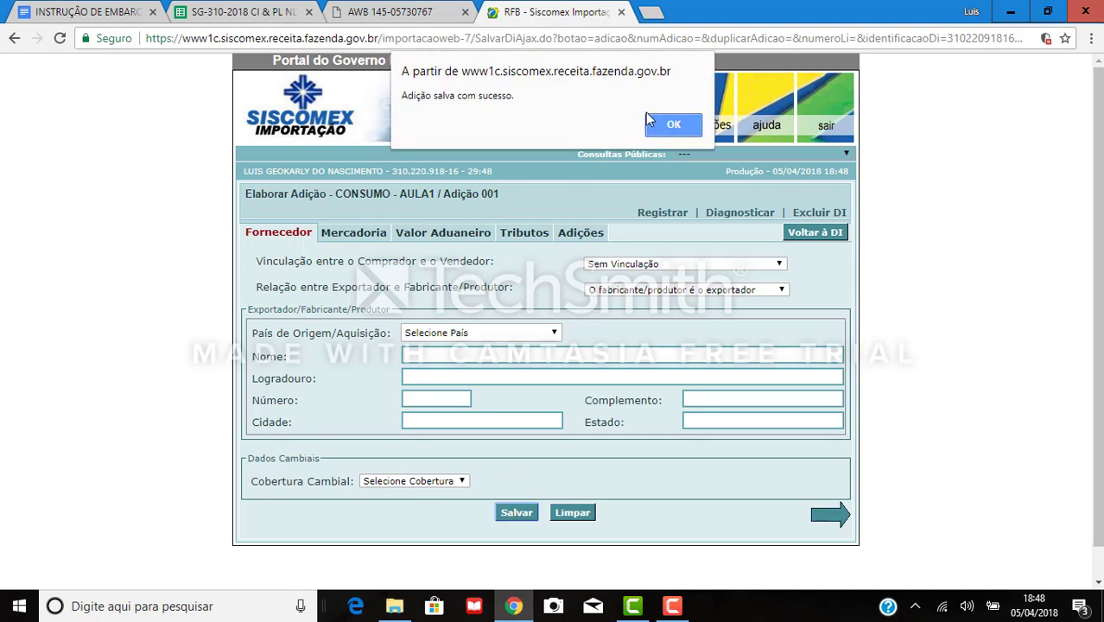
click(674, 126)
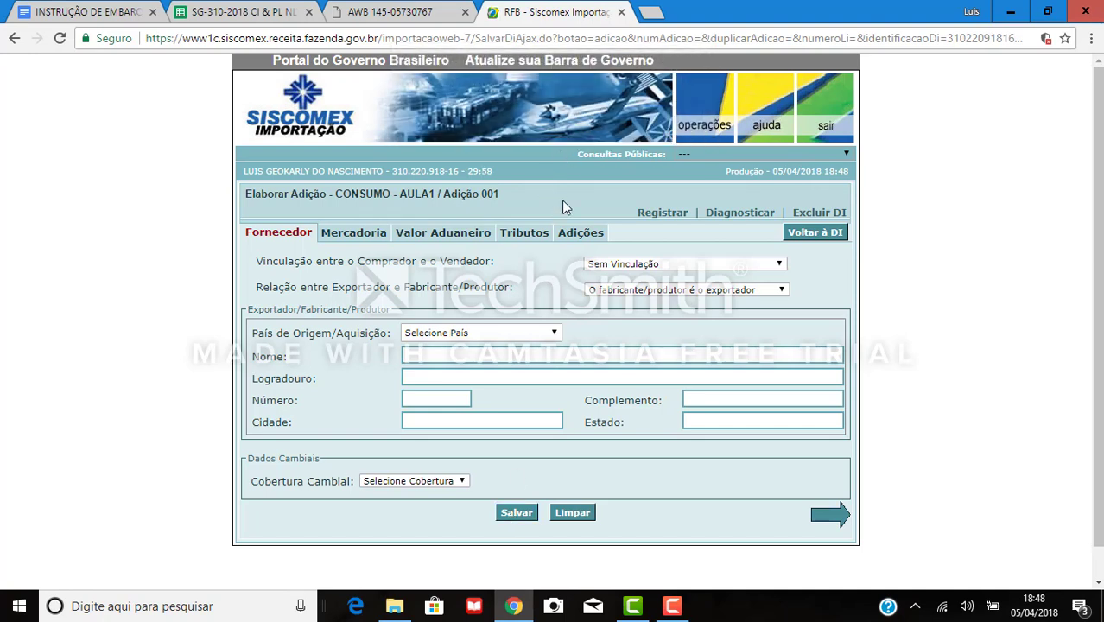